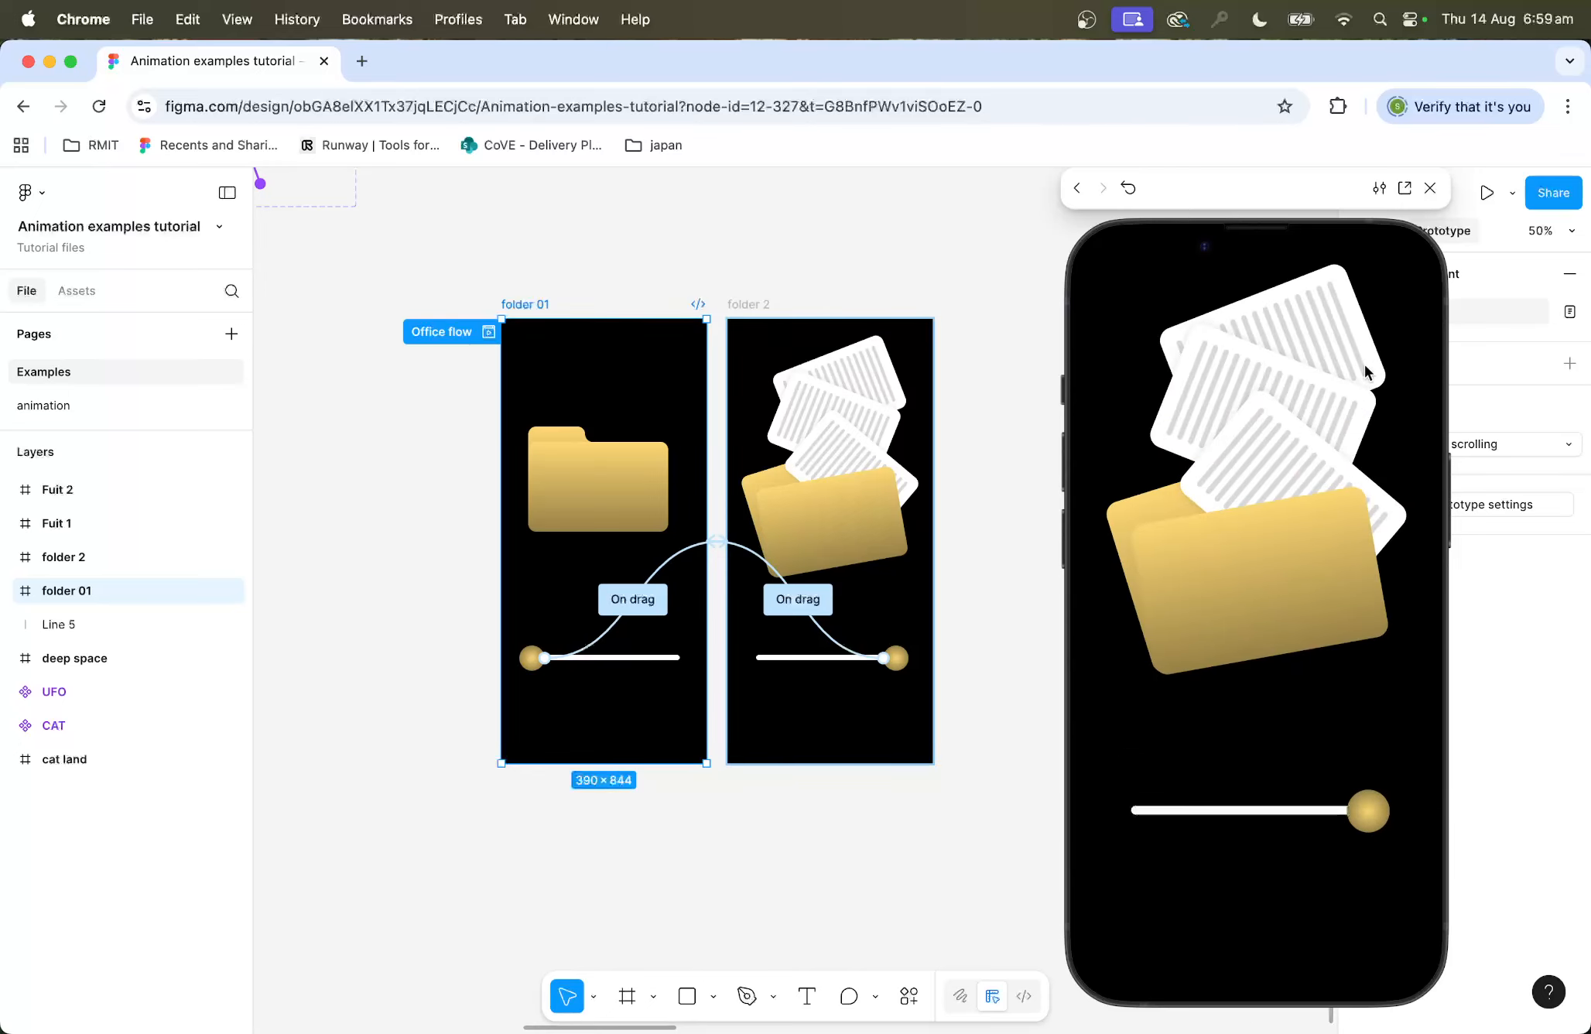
Step: Close the prototype preview and open the animation page
{"action": "left_click", "coordinate": [1430, 192]}
{"action": "left_click", "coordinate": [69, 414]}
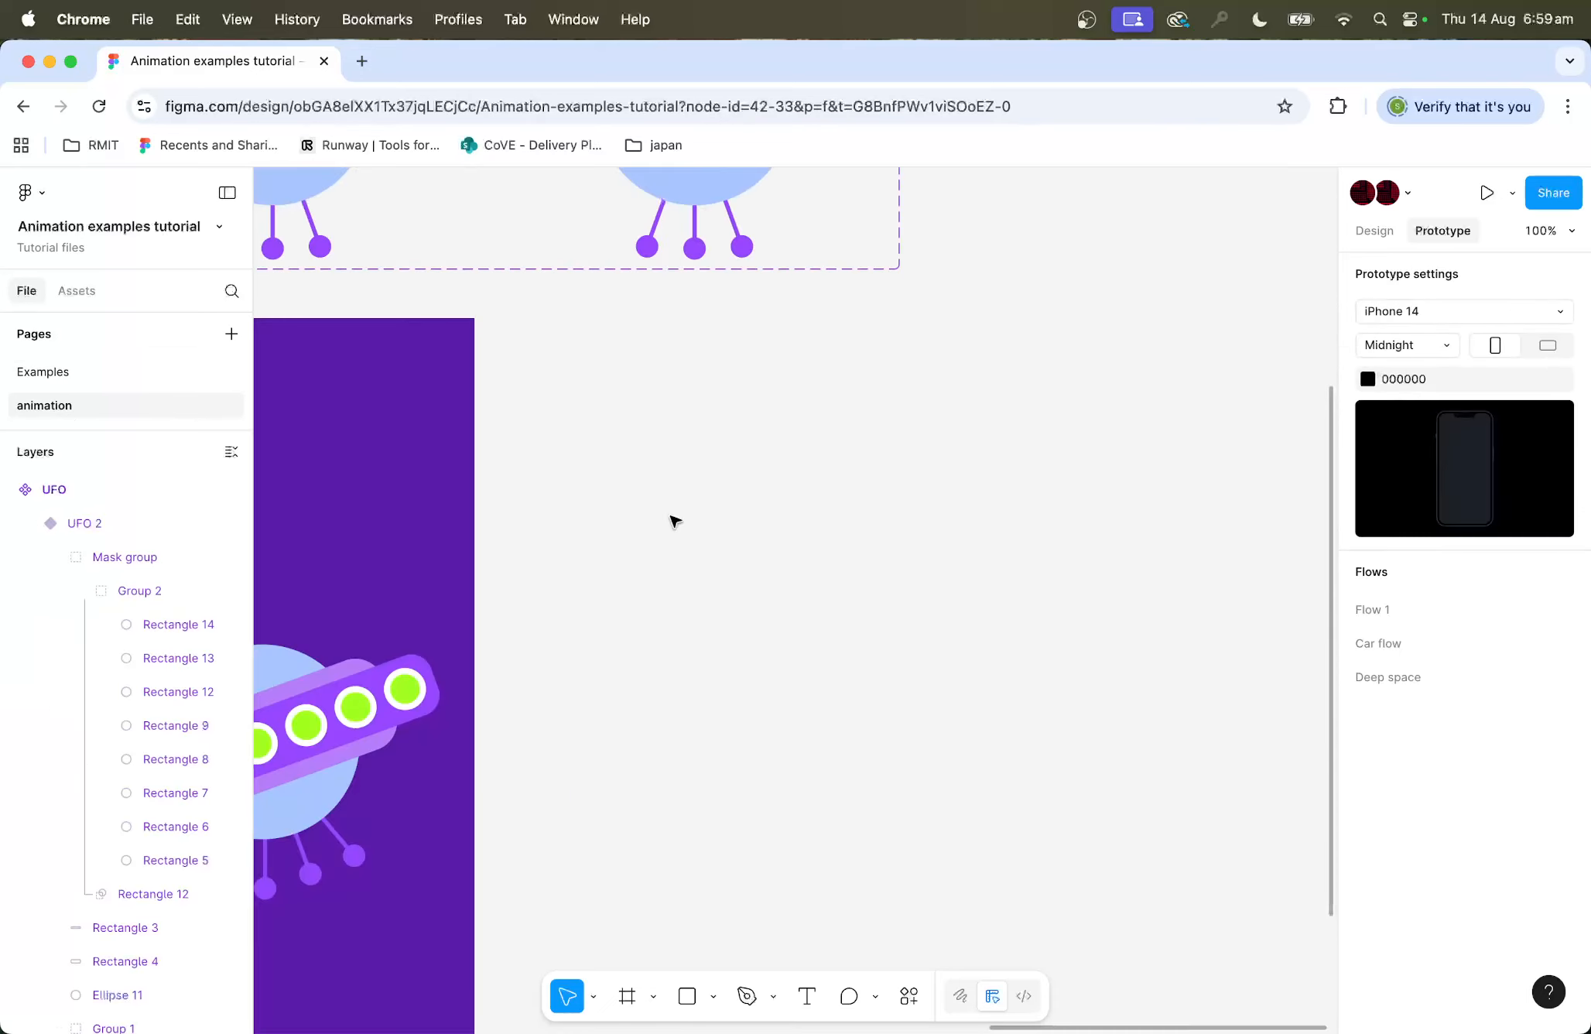
Step: Add an iPhone 13 & 14 preset frame (390 × 844) to the canvas
{"action": "key", "text": "minus"}
{"action": "scroll", "coordinate": [1005, 494], "scroll_direction": "right", "scroll_amount": 5}
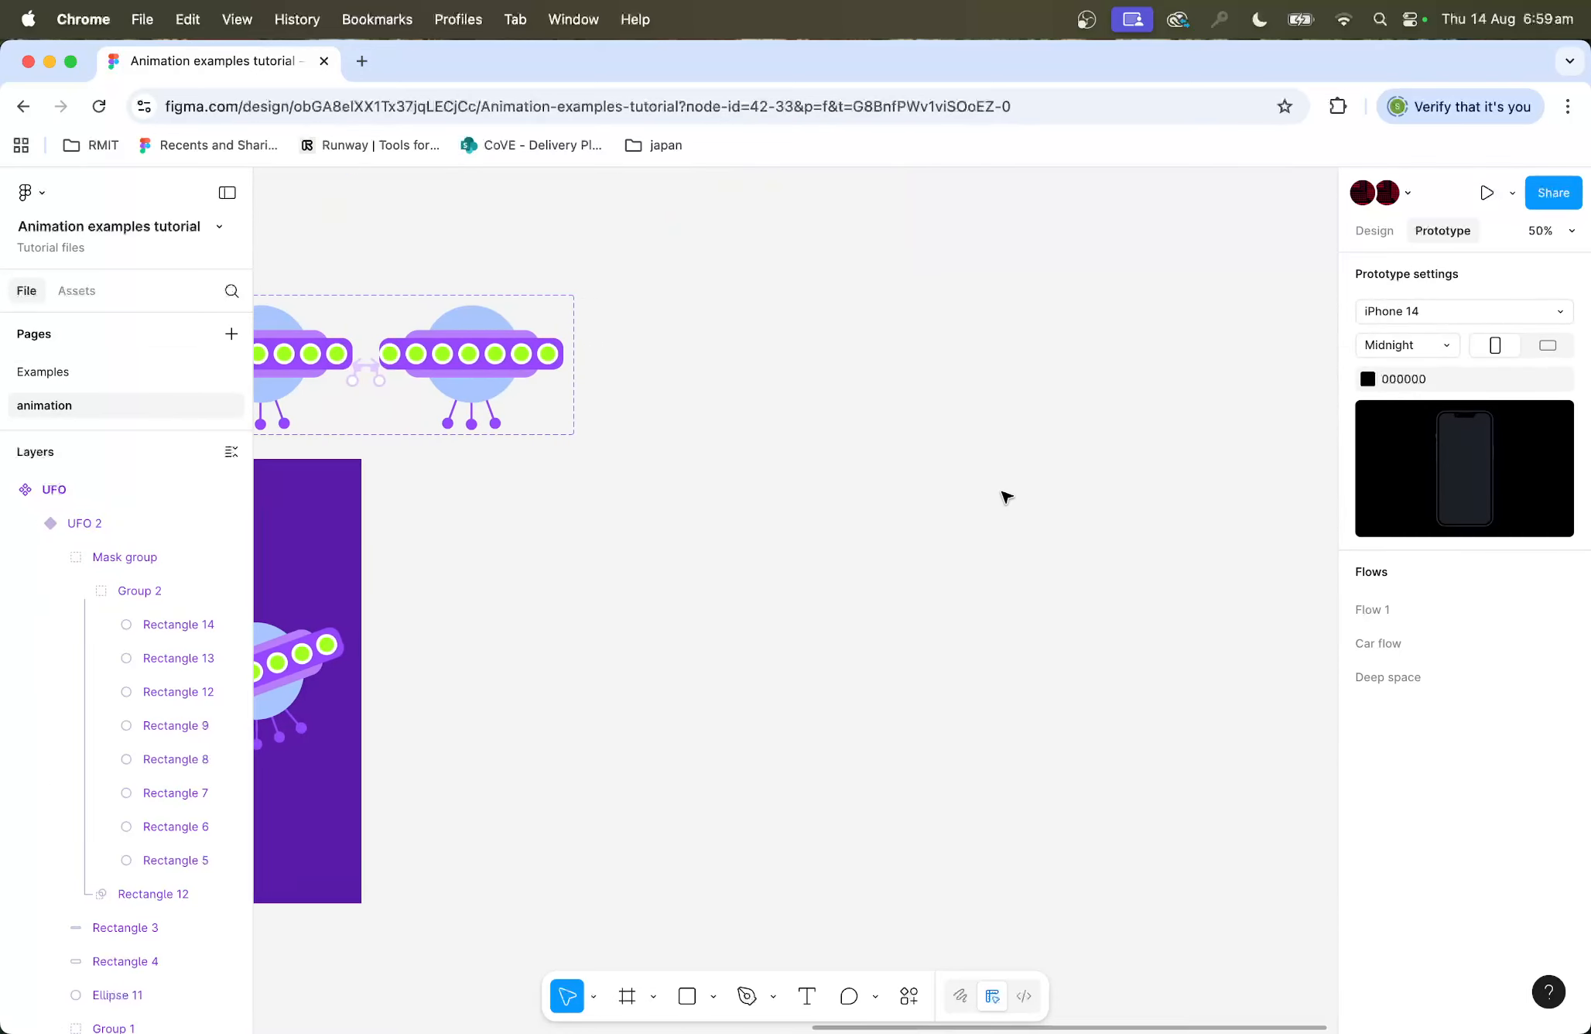
{"action": "left_click", "coordinate": [628, 998]}
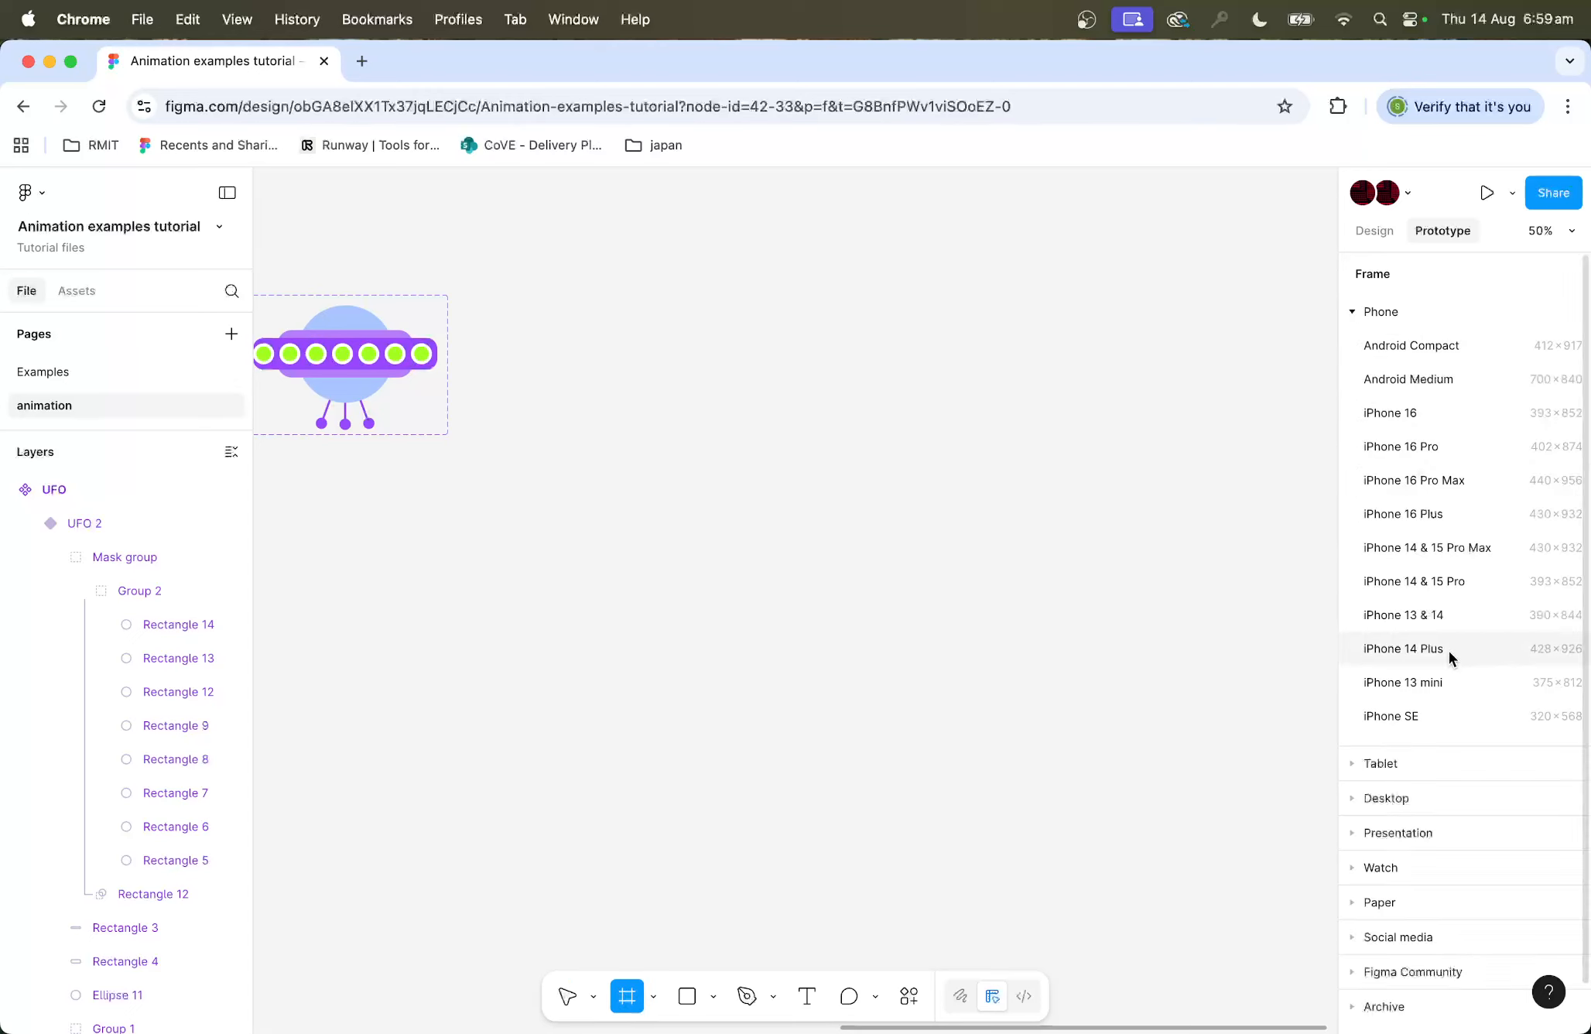
{"action": "left_click", "coordinate": [1426, 611]}
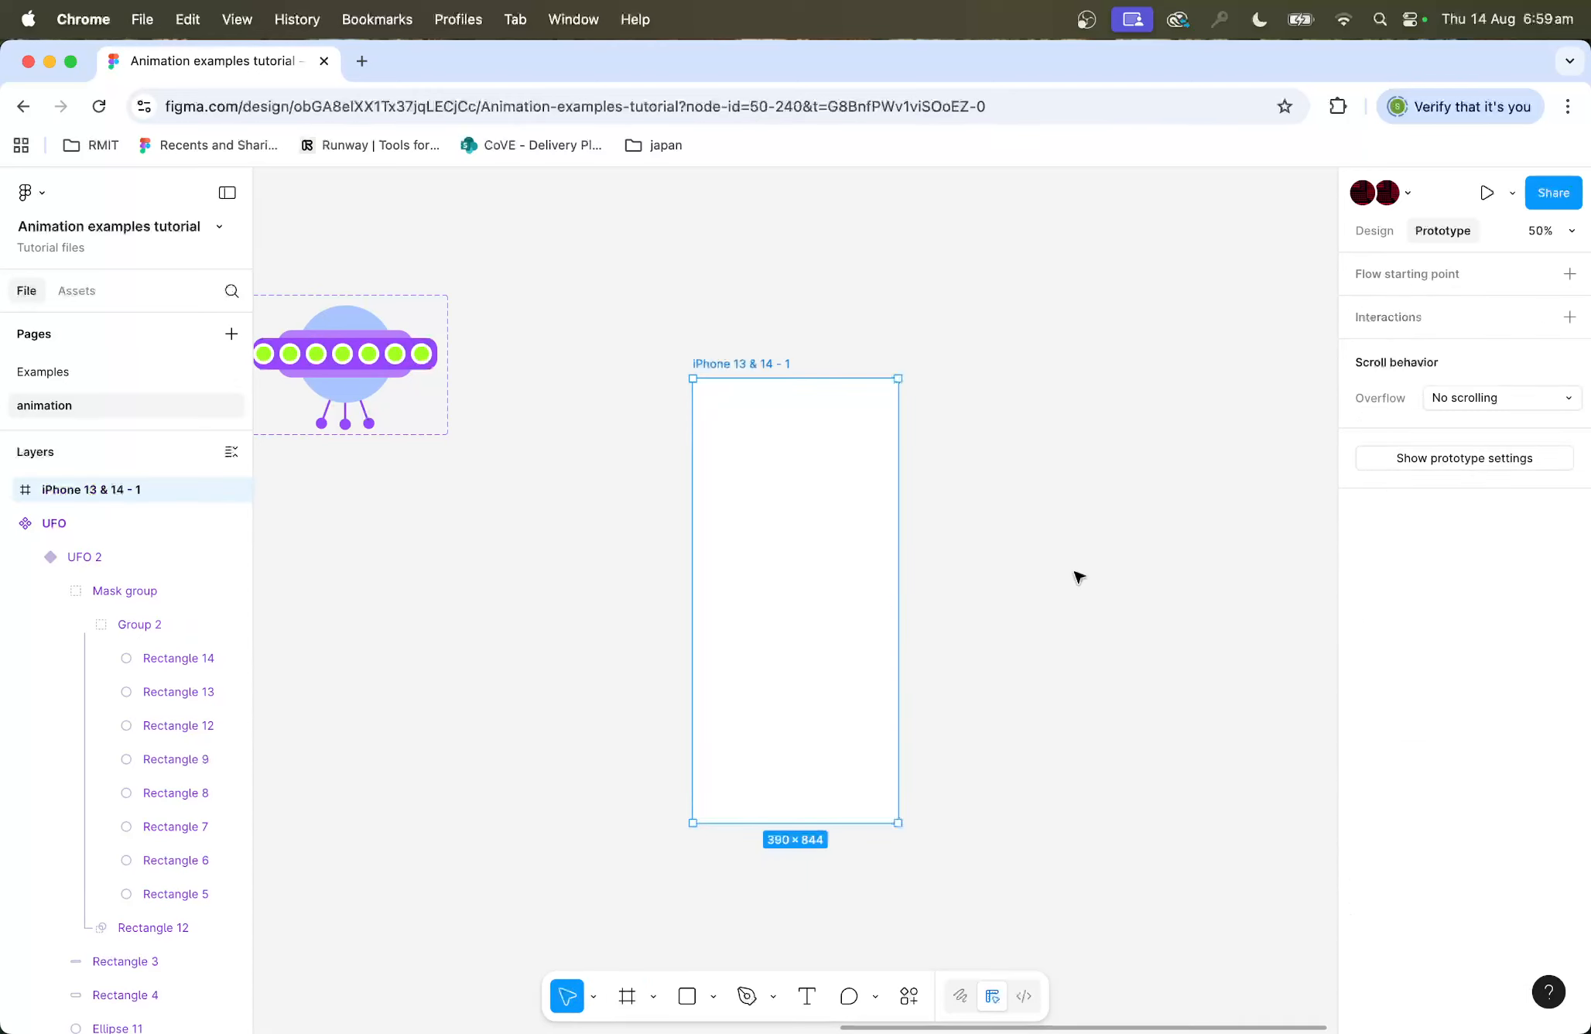
Step: Set the new frame's fill colour to dark grey 363636
{"action": "left_click", "coordinate": [1375, 230]}
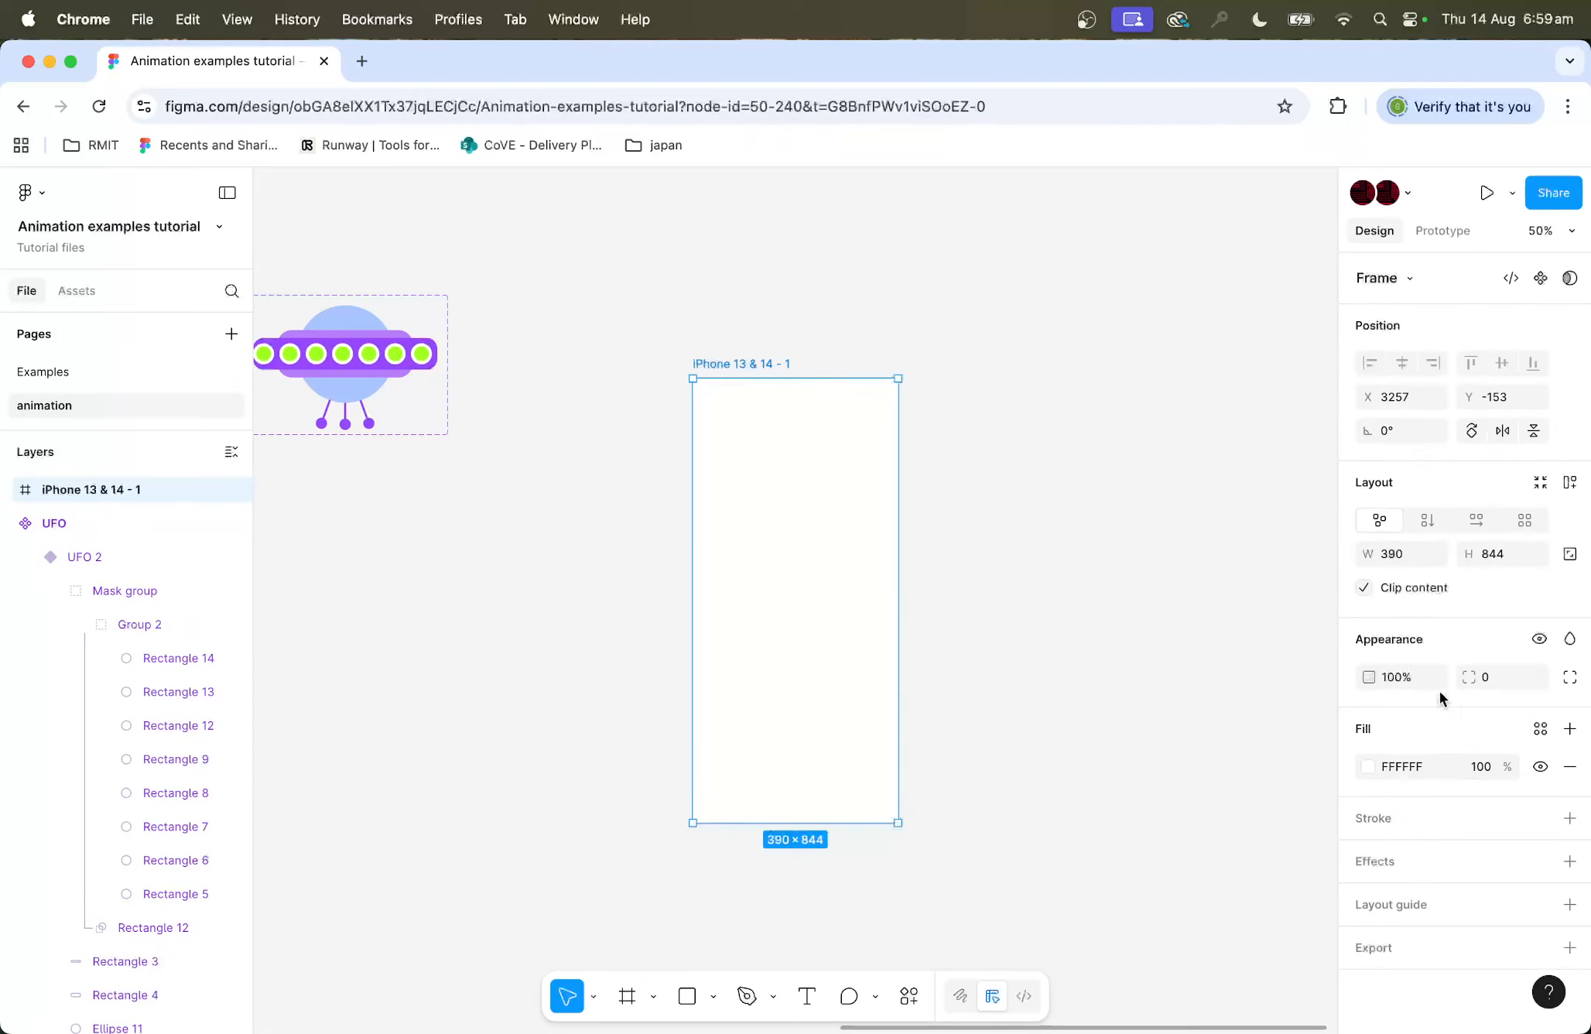
{"action": "left_click", "coordinate": [1368, 767]}
{"action": "left_click_drag", "start_coordinate": [1218, 743], "coordinate": [1004, 814]}
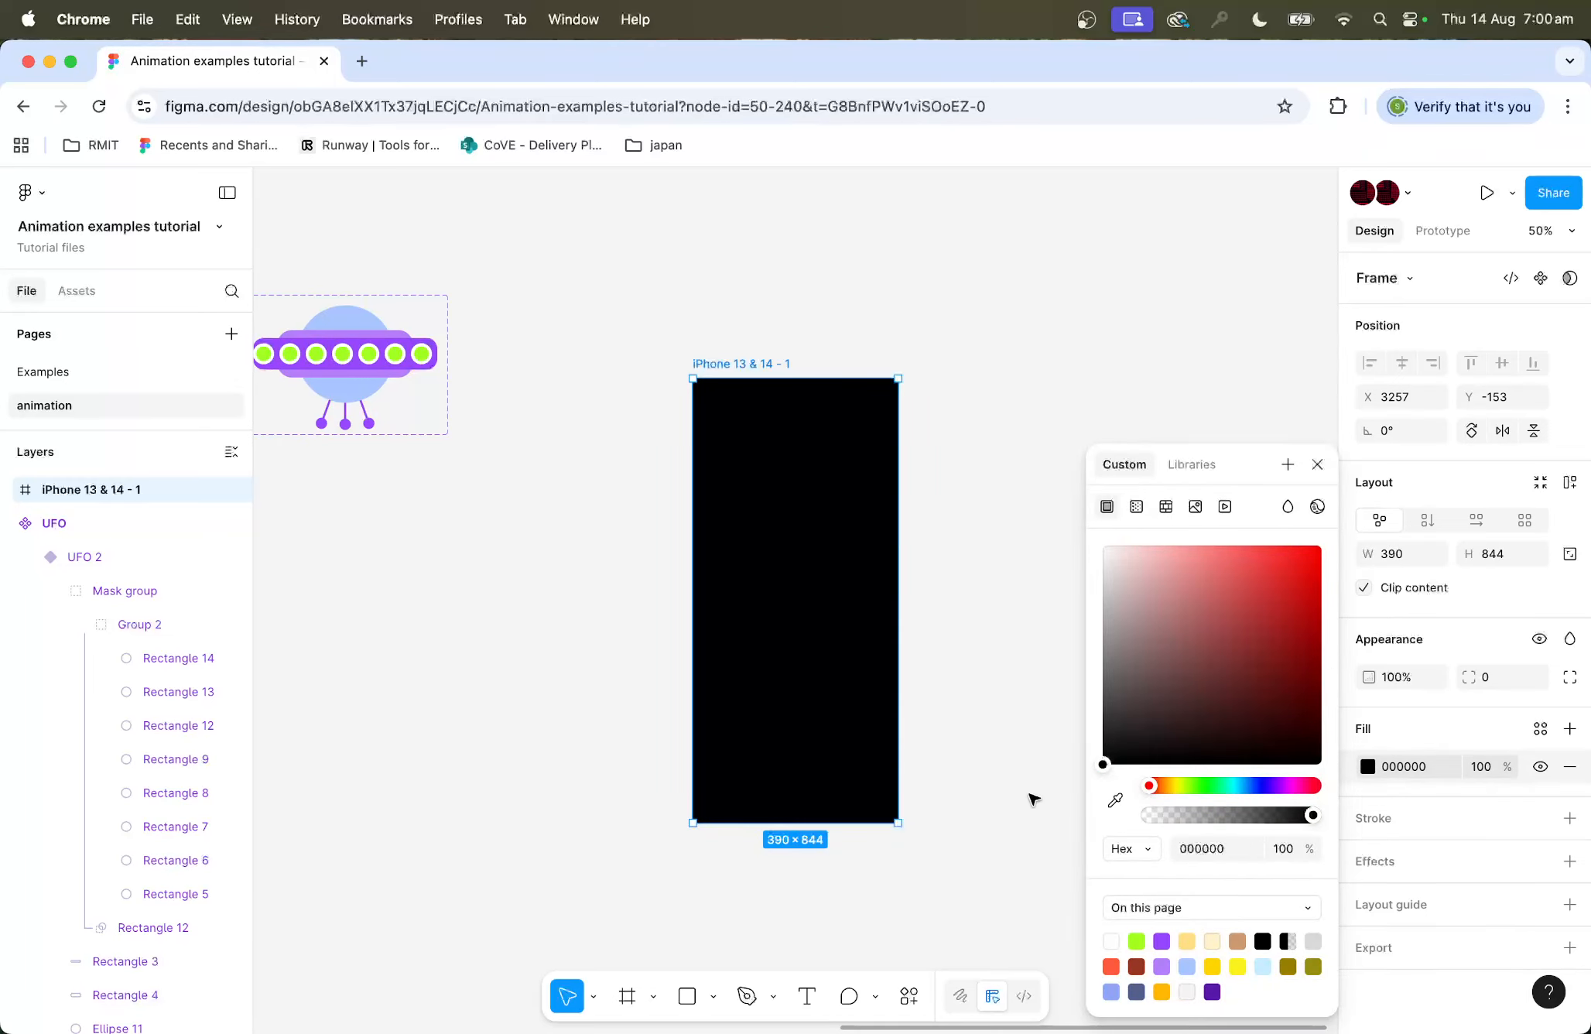
{"action": "left_click_drag", "start_coordinate": [1154, 699], "coordinate": [1095, 727]}
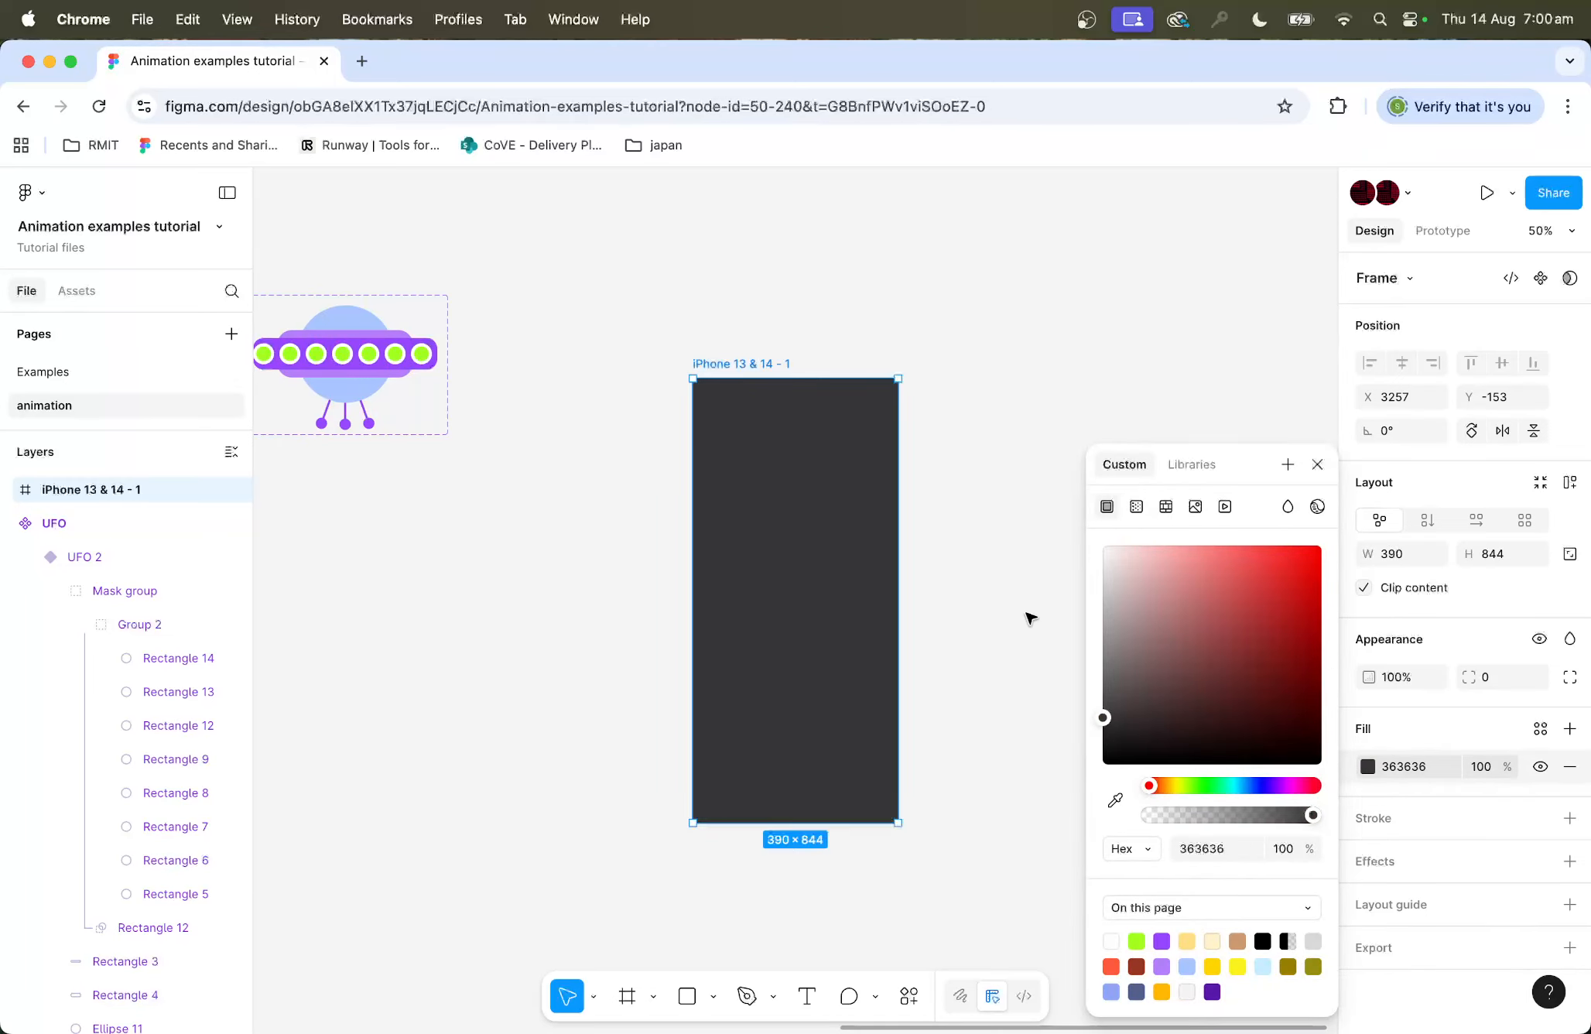
{"action": "left_click", "coordinate": [1013, 588]}
Step: Rename the frame as Folder 1
{"action": "left_click", "coordinate": [731, 357]}
{"action": "double_click", "coordinate": [739, 365]}
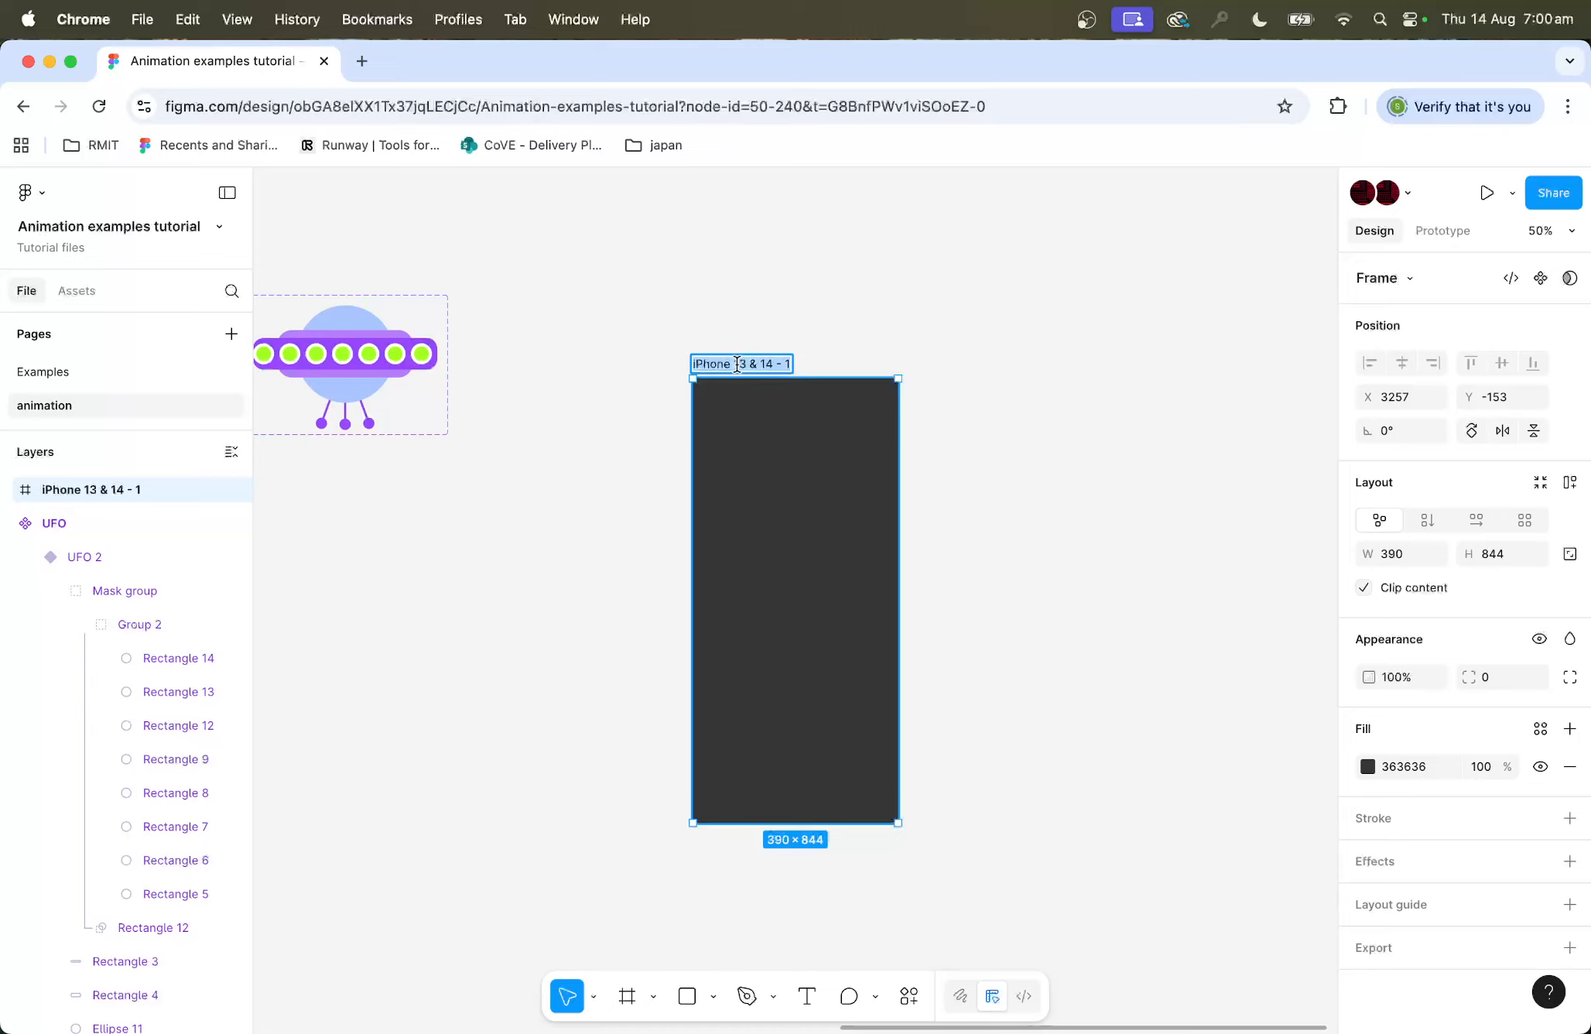
{"action": "type", "text": "Folder"}
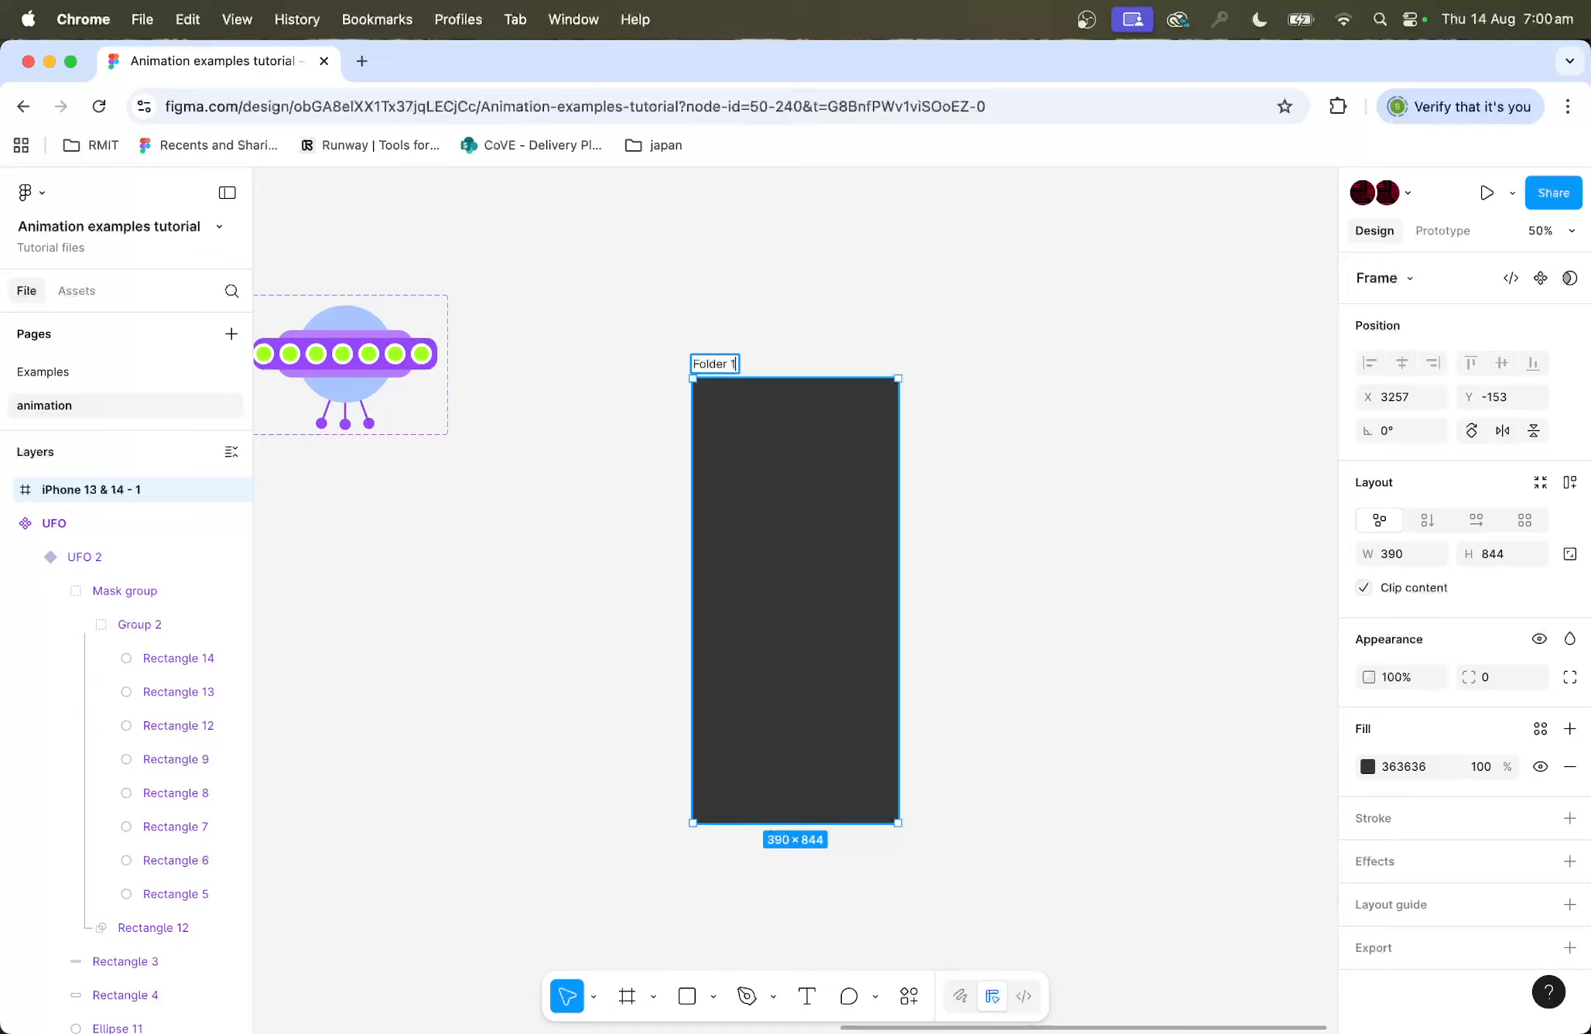
{"action": "left_click", "coordinate": [977, 380]}
Step: Draw a rectangle about 254 × 168 just above the Folder 1 frame
{"action": "scroll", "coordinate": [1006, 399], "scroll_direction": "up", "scroll_amount": 2}
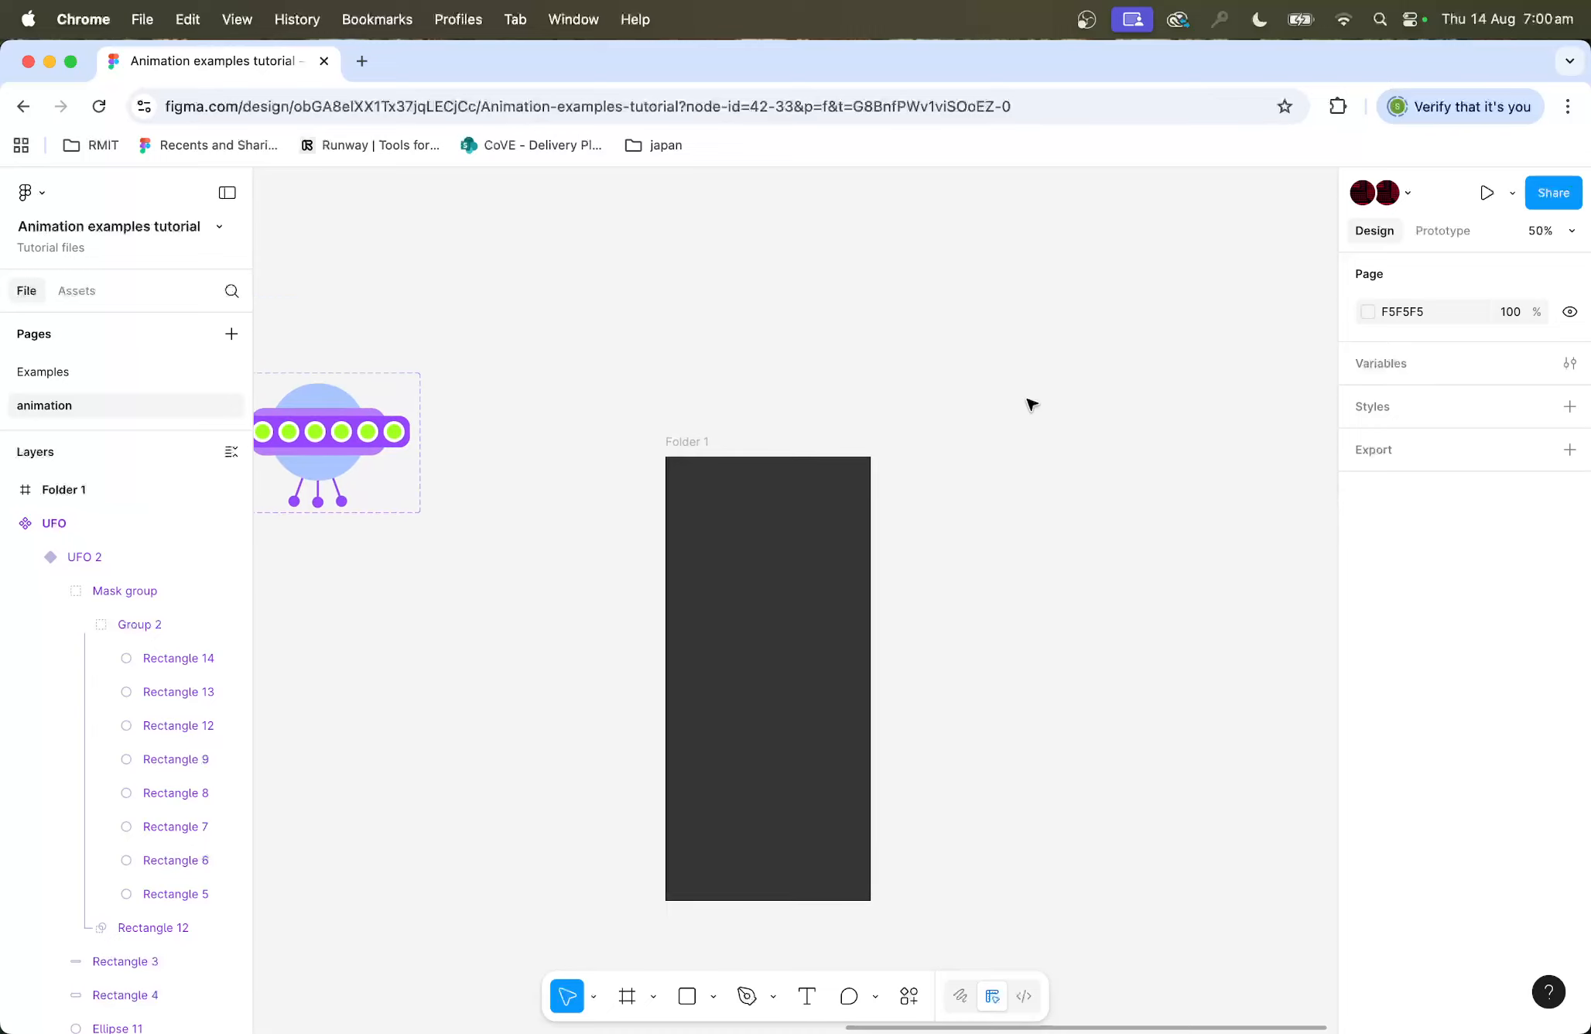
{"action": "key", "text": "shift+0"}
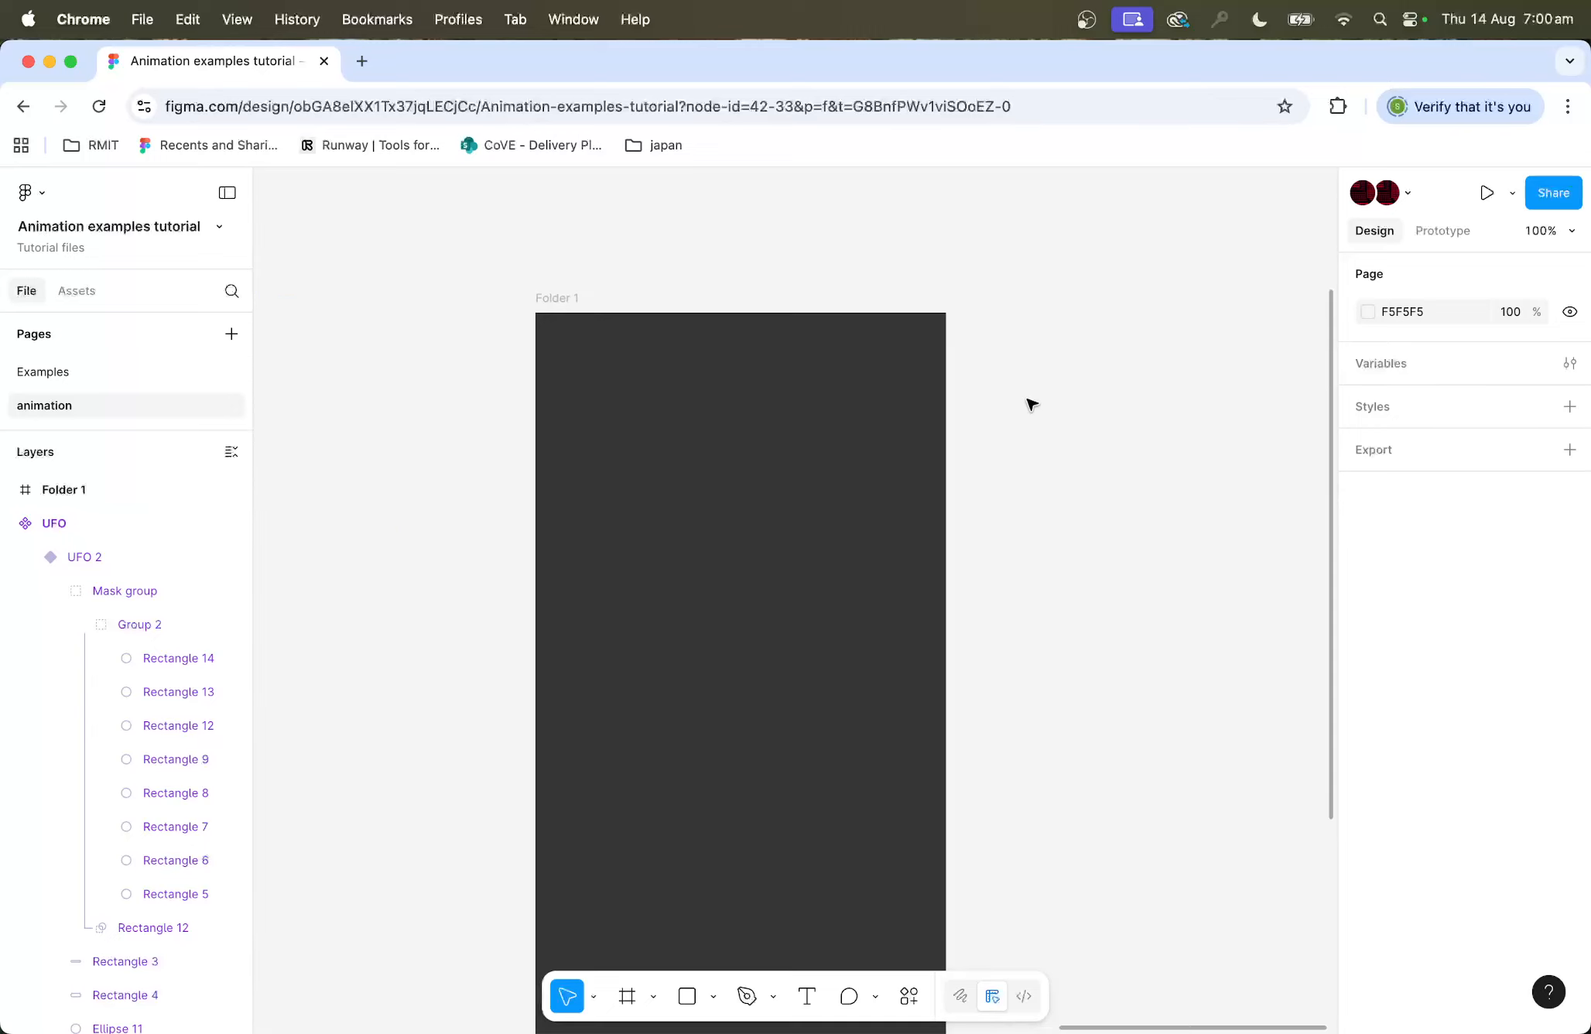
{"action": "left_click_drag", "start_coordinate": [723, 313], "coordinate": [724, 597]}
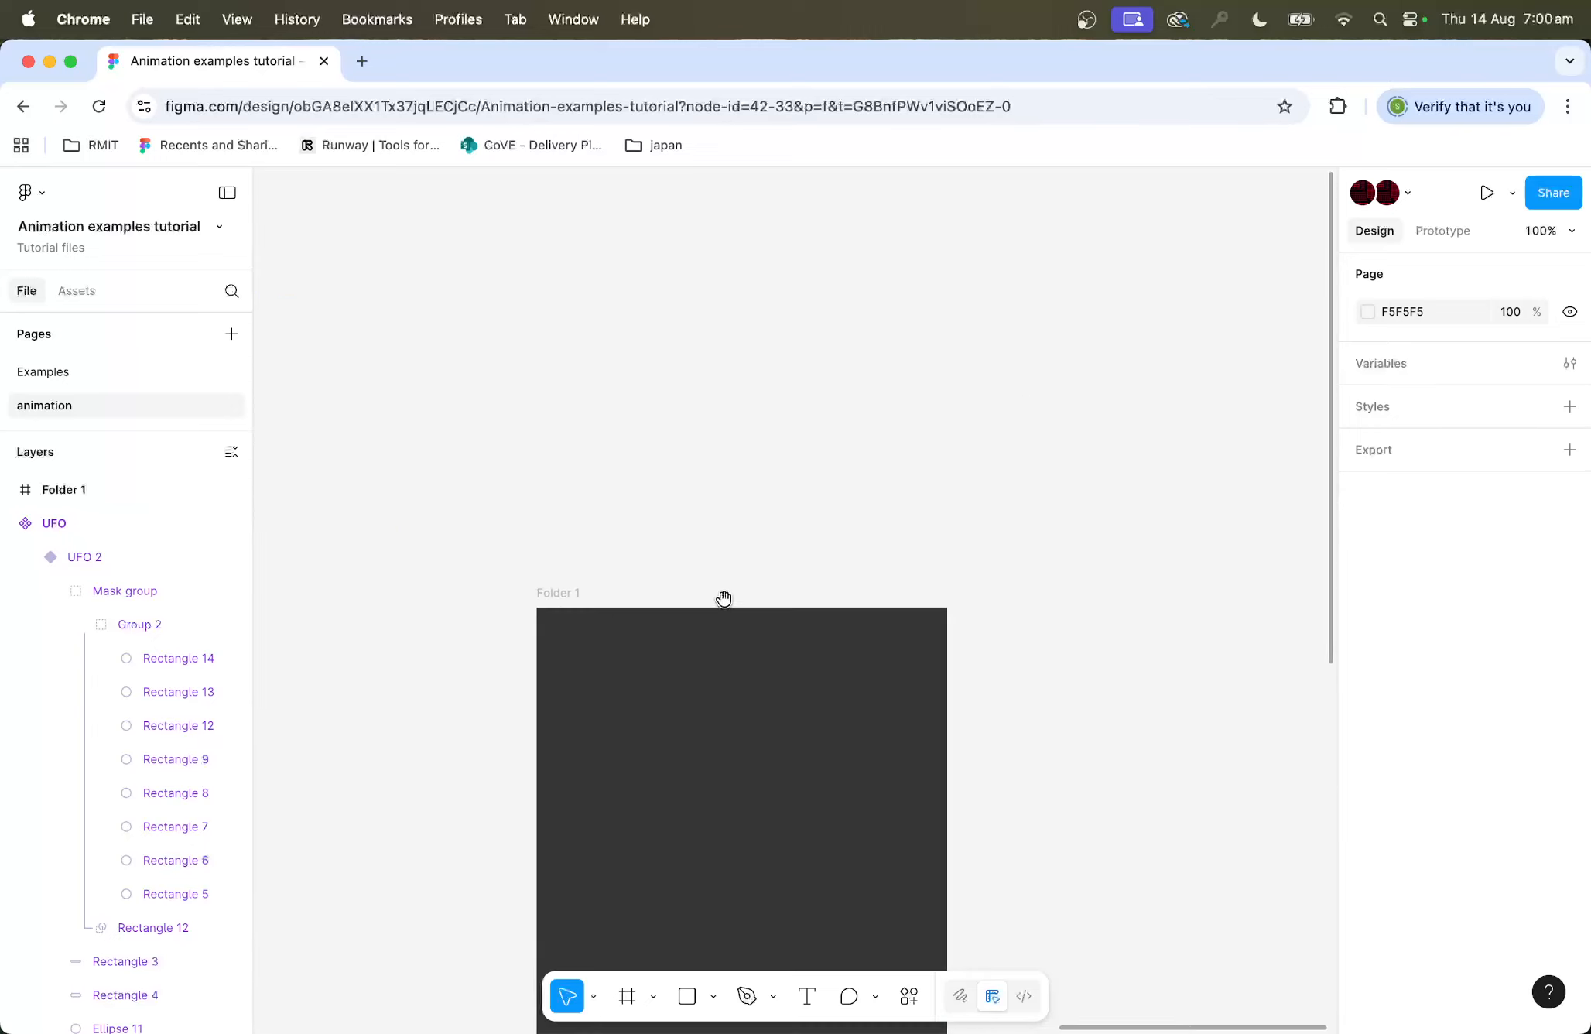
{"action": "left_click", "coordinate": [686, 999]}
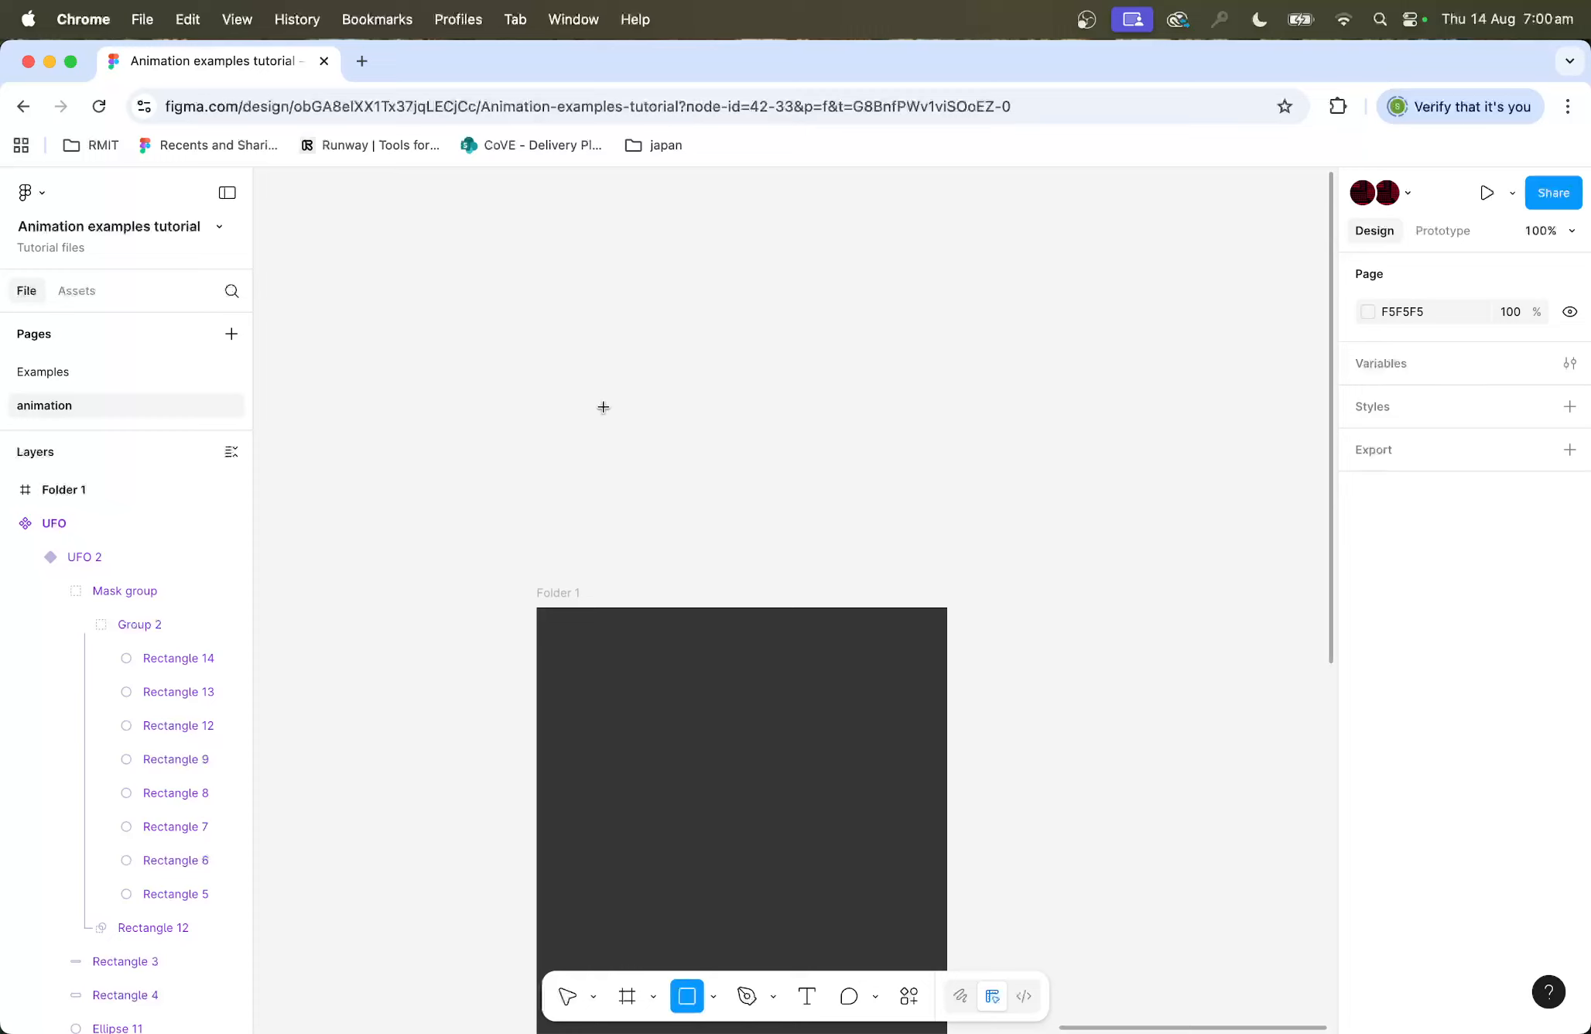
{"action": "mouse_move", "coordinate": [581, 349]}
{"action": "left_mouse_down"}
{"action": "mouse_move", "coordinate": [876, 548]}
{"action": "mouse_move", "coordinate": [853, 548]}
{"action": "mouse_move", "coordinate": [848, 525]}
{"action": "left_mouse_up"}
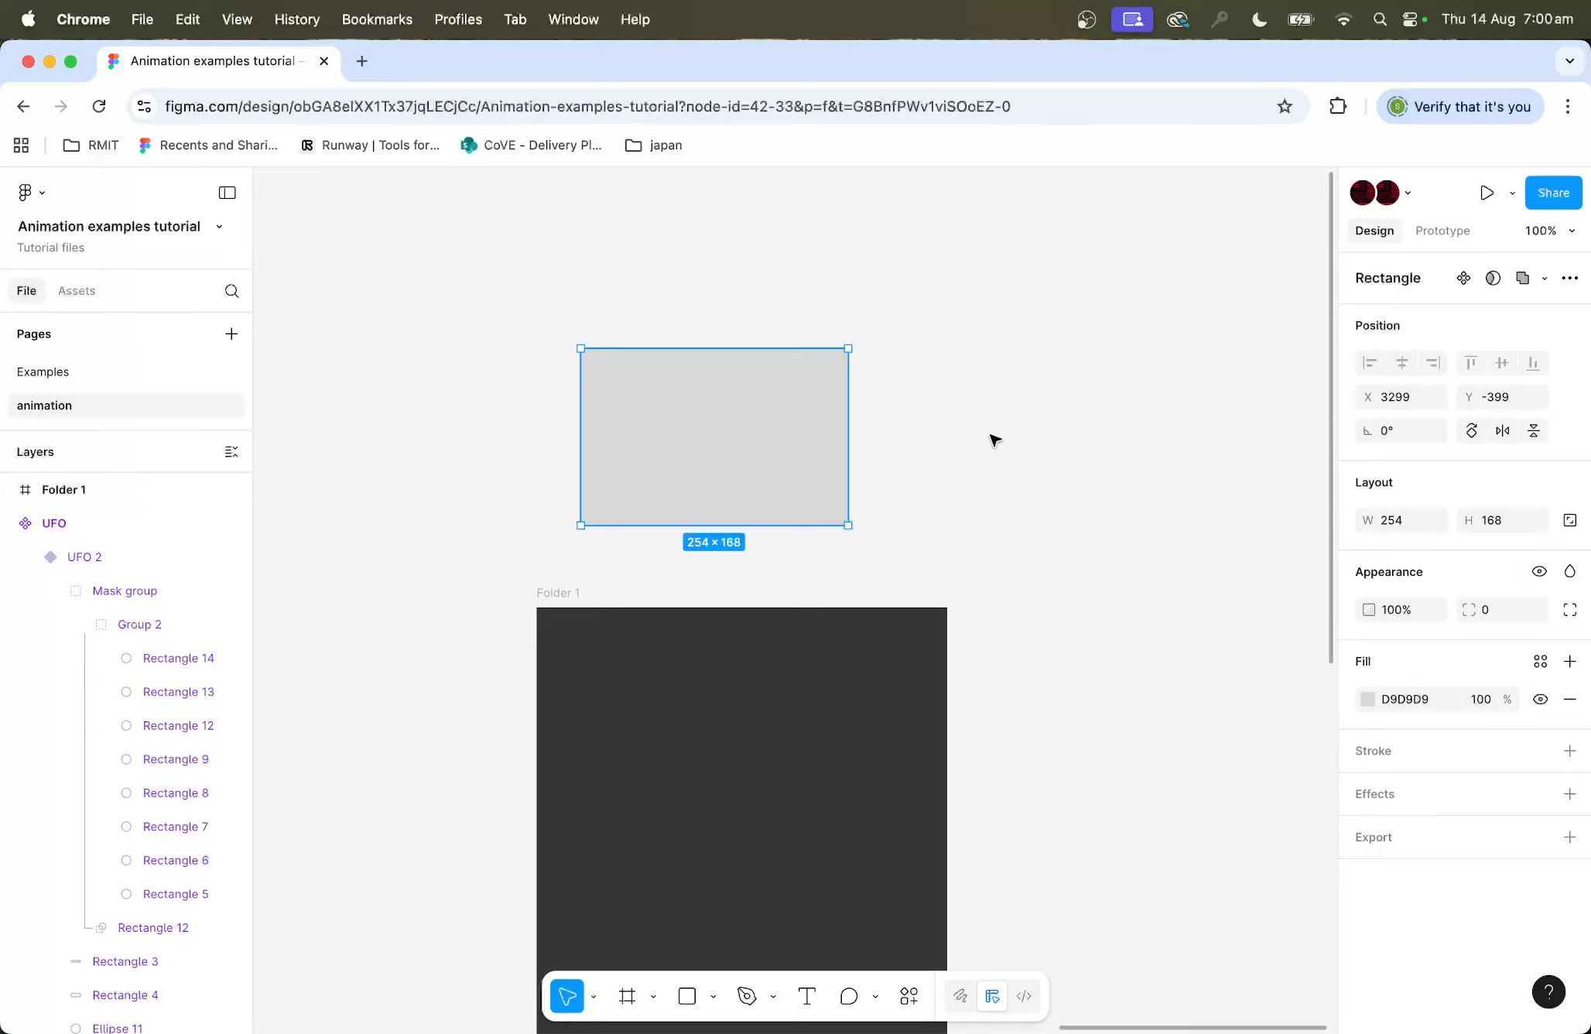
Step: Draw a small tab rectangle about 95 × 50 overlapping the top-left corner of the large rectangle
{"action": "scroll", "coordinate": [735, 409], "scroll_direction": "left", "scroll_amount": 1}
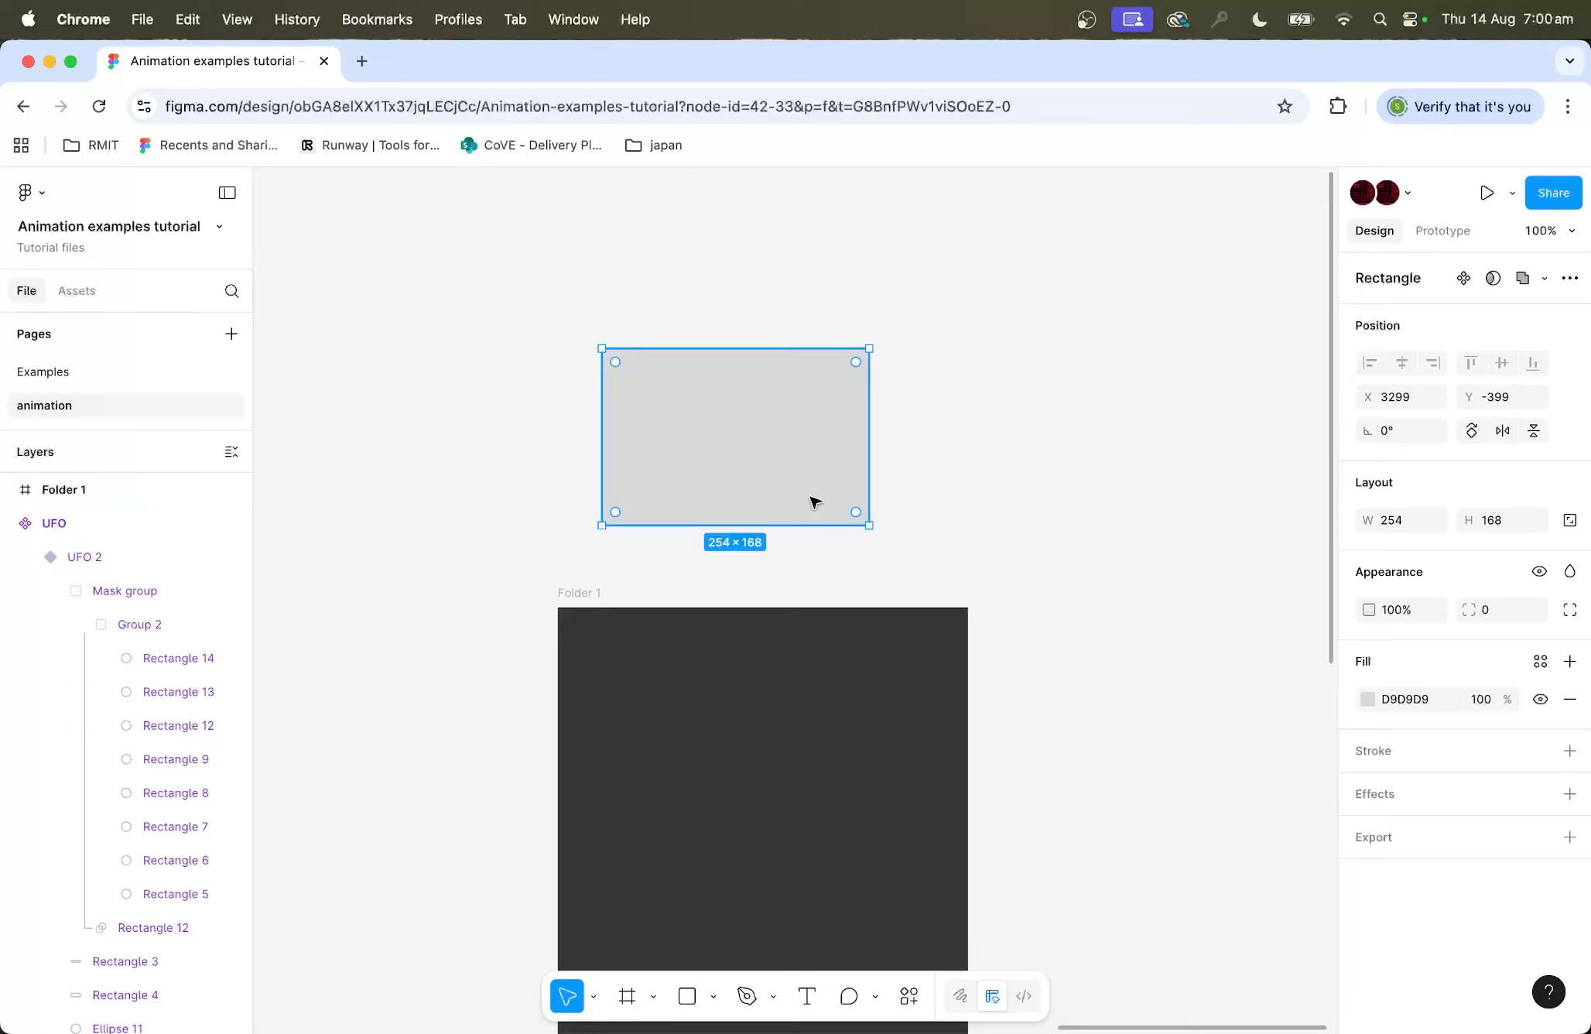
{"action": "left_click", "coordinate": [687, 996]}
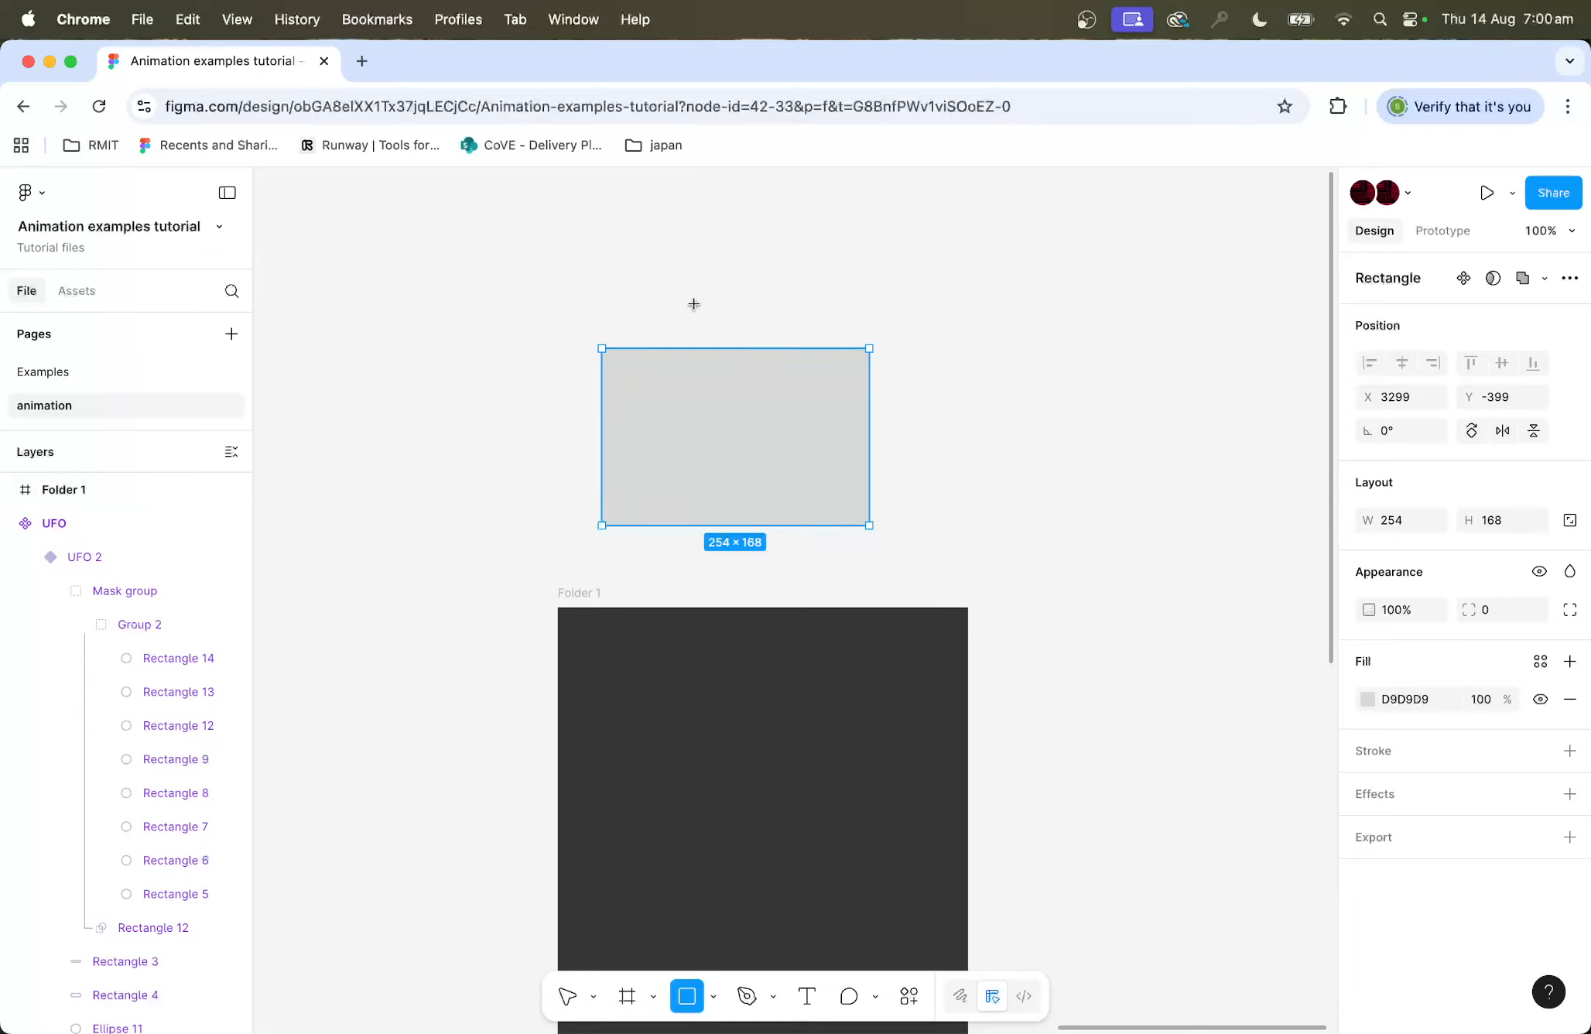
{"action": "left_click_drag", "start_coordinate": [684, 325], "coordinate": [602, 377]}
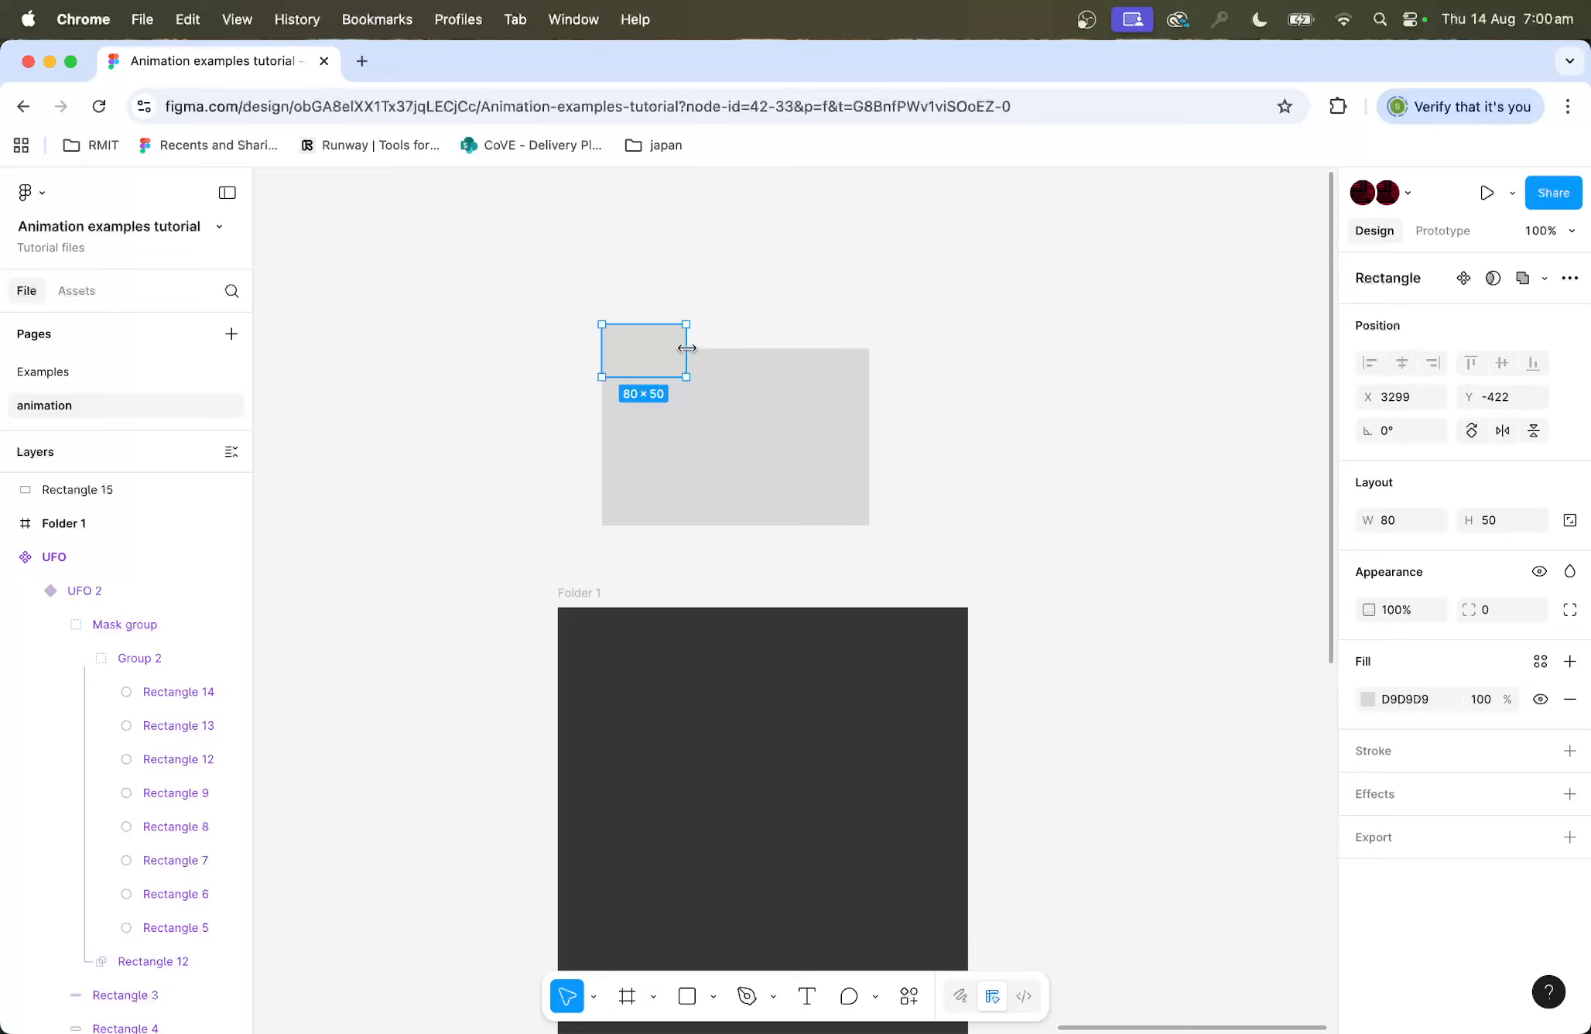
{"action": "left_click_drag", "start_coordinate": [687, 345], "coordinate": [703, 344]}
Step: Select both rectangles and combine them into one shape with Union
{"action": "left_click_drag", "start_coordinate": [979, 324], "coordinate": [663, 393]}
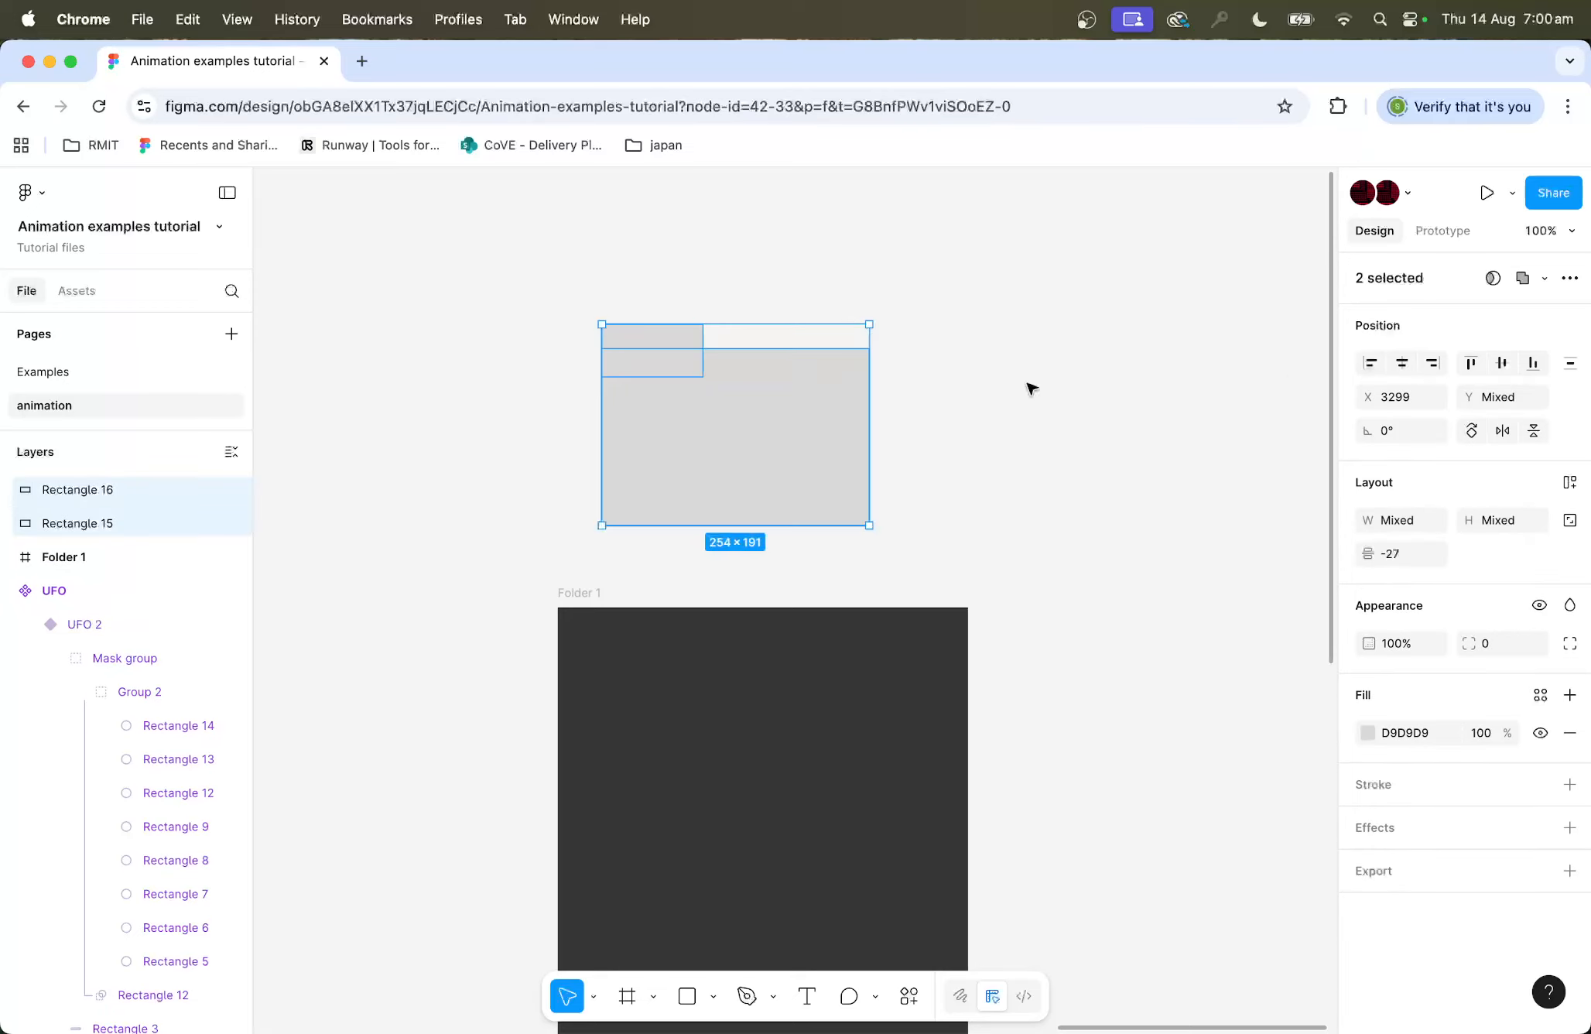
{"action": "left_click", "coordinate": [1537, 278]}
{"action": "left_click", "coordinate": [1457, 314]}
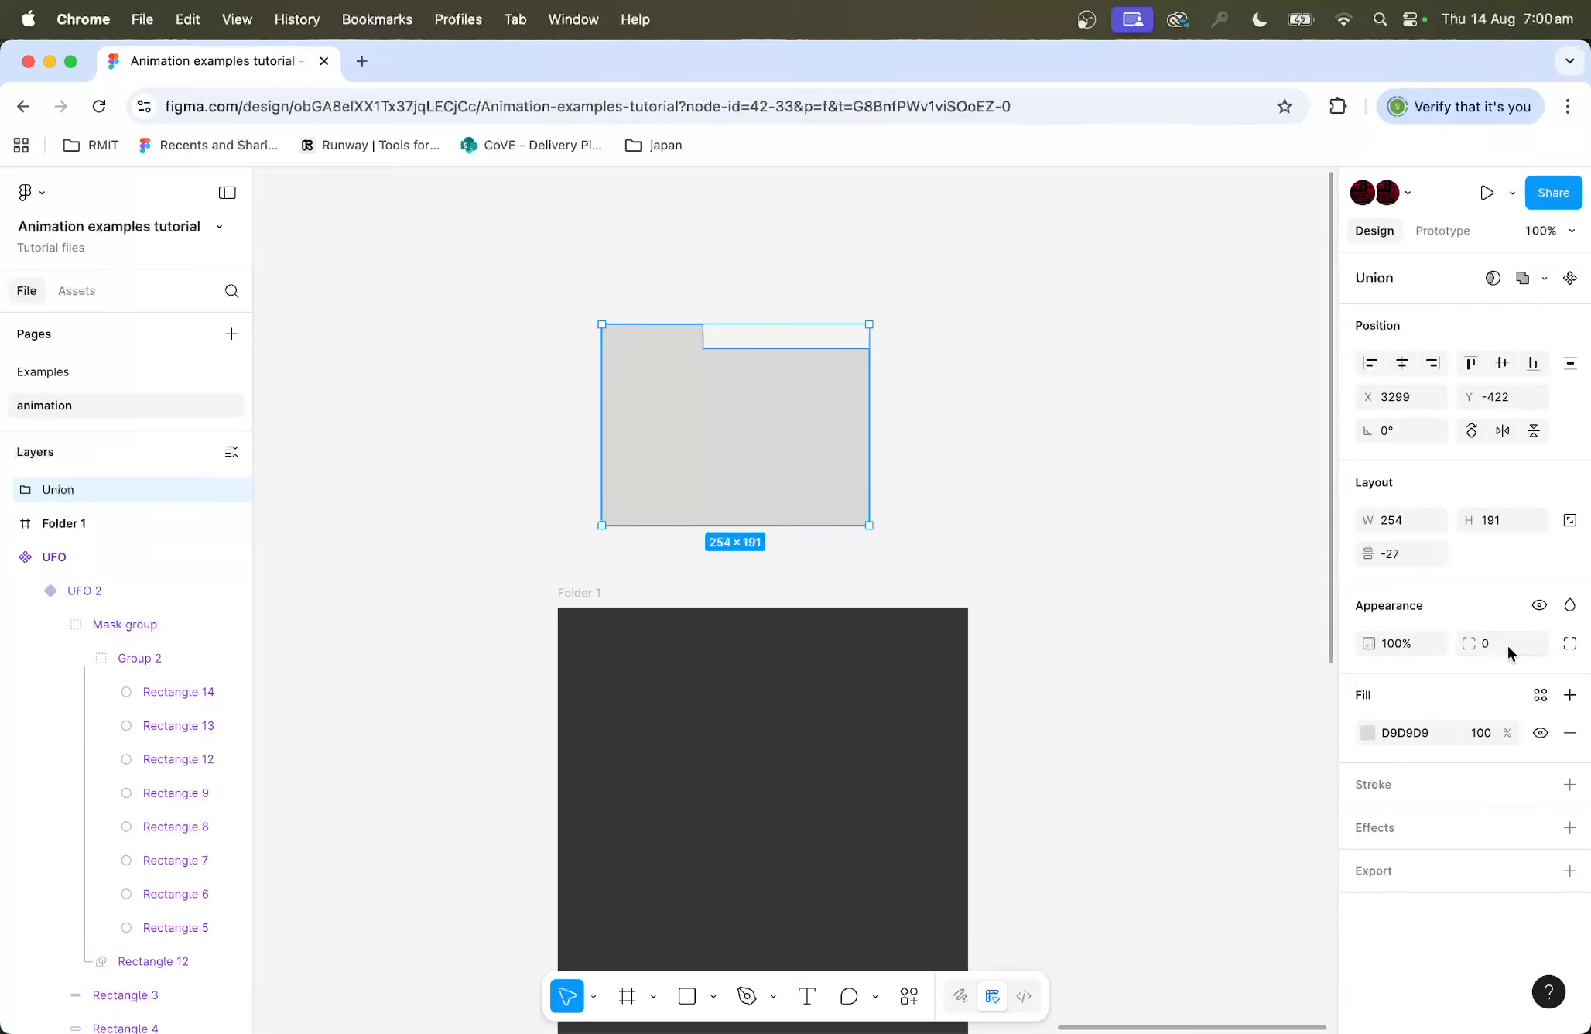
Step: Set the union shape's corner radius to 12
{"action": "type", "text": "12"}
{"action": "key", "text": "Return"}
{"action": "left_click", "coordinate": [932, 440]}
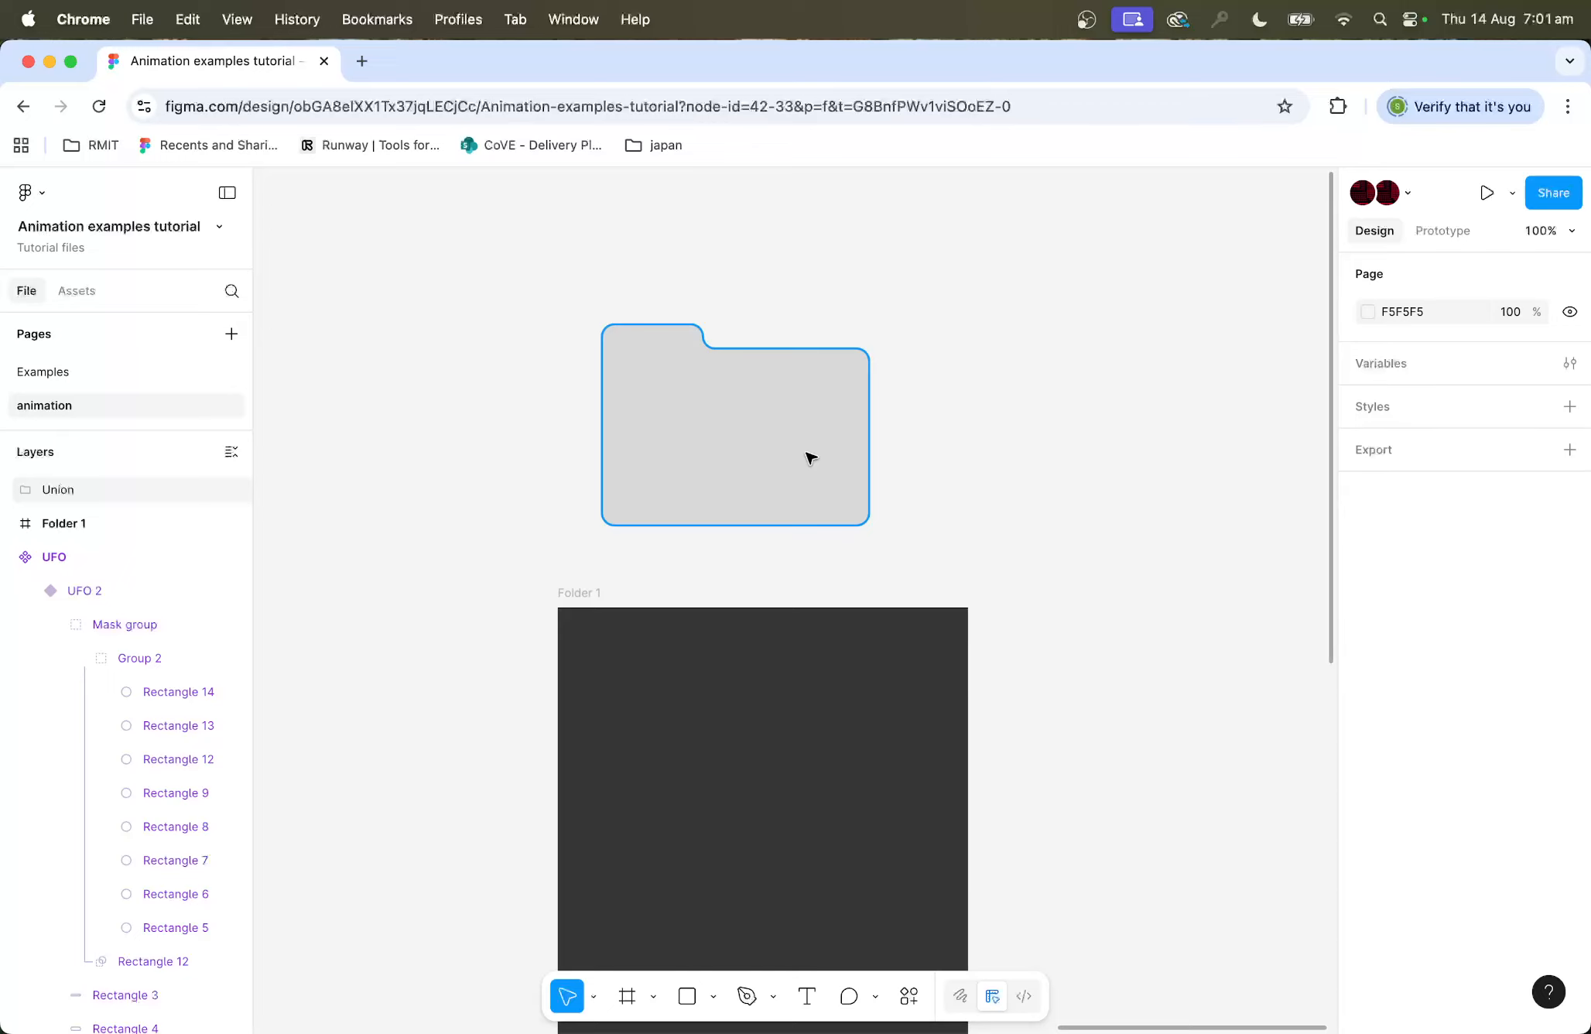
Step: Paste a copy of the large rectangle over the folder and set its corner radius to 12
{"action": "key", "text": "super+v"}
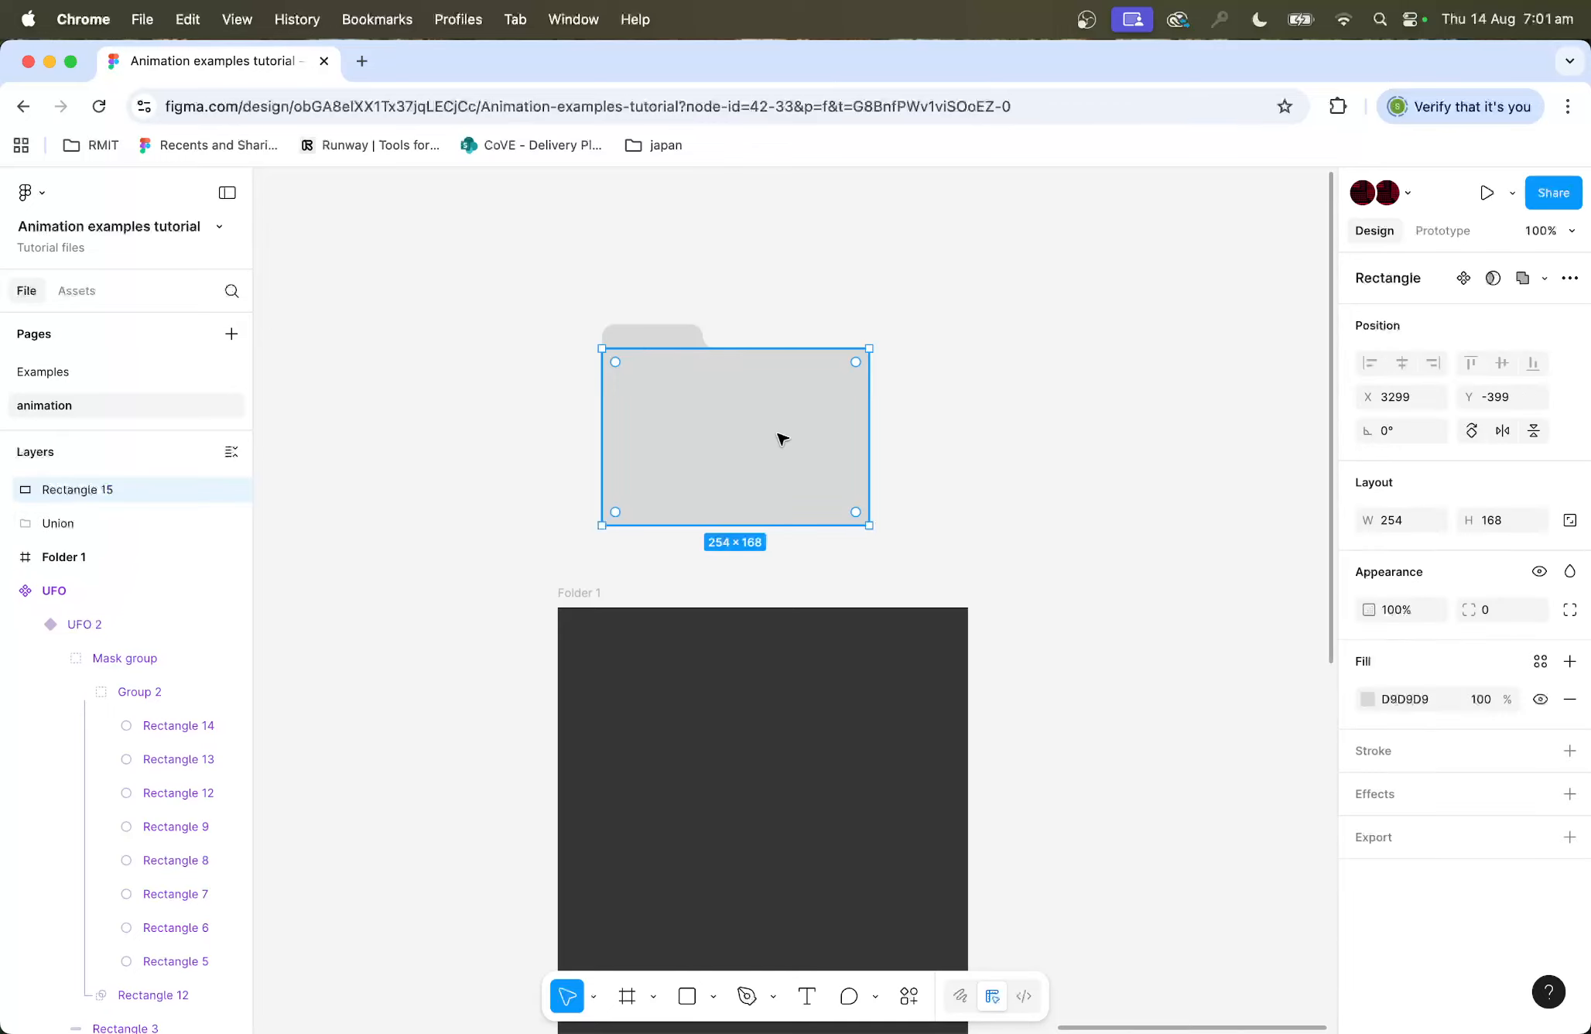
{"action": "left_click", "coordinate": [1473, 609]}
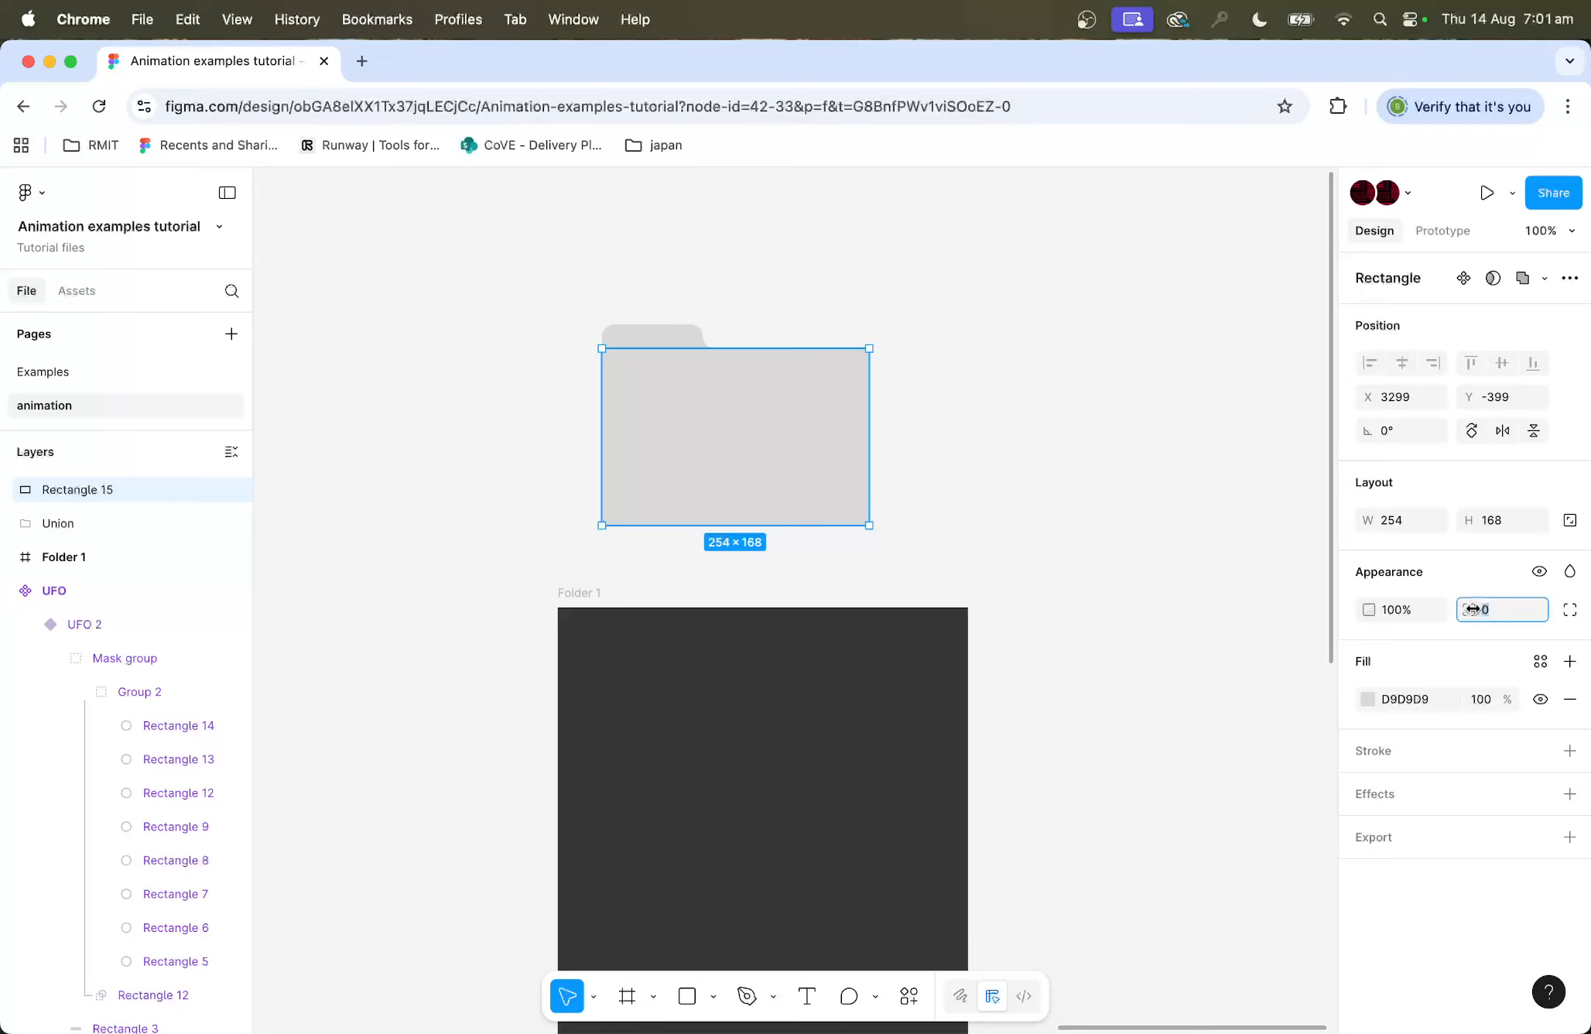
{"action": "type", "text": "12"}
{"action": "key", "text": "Return"}
{"action": "left_click", "coordinate": [1232, 611]}
{"action": "left_click", "coordinate": [745, 469]}
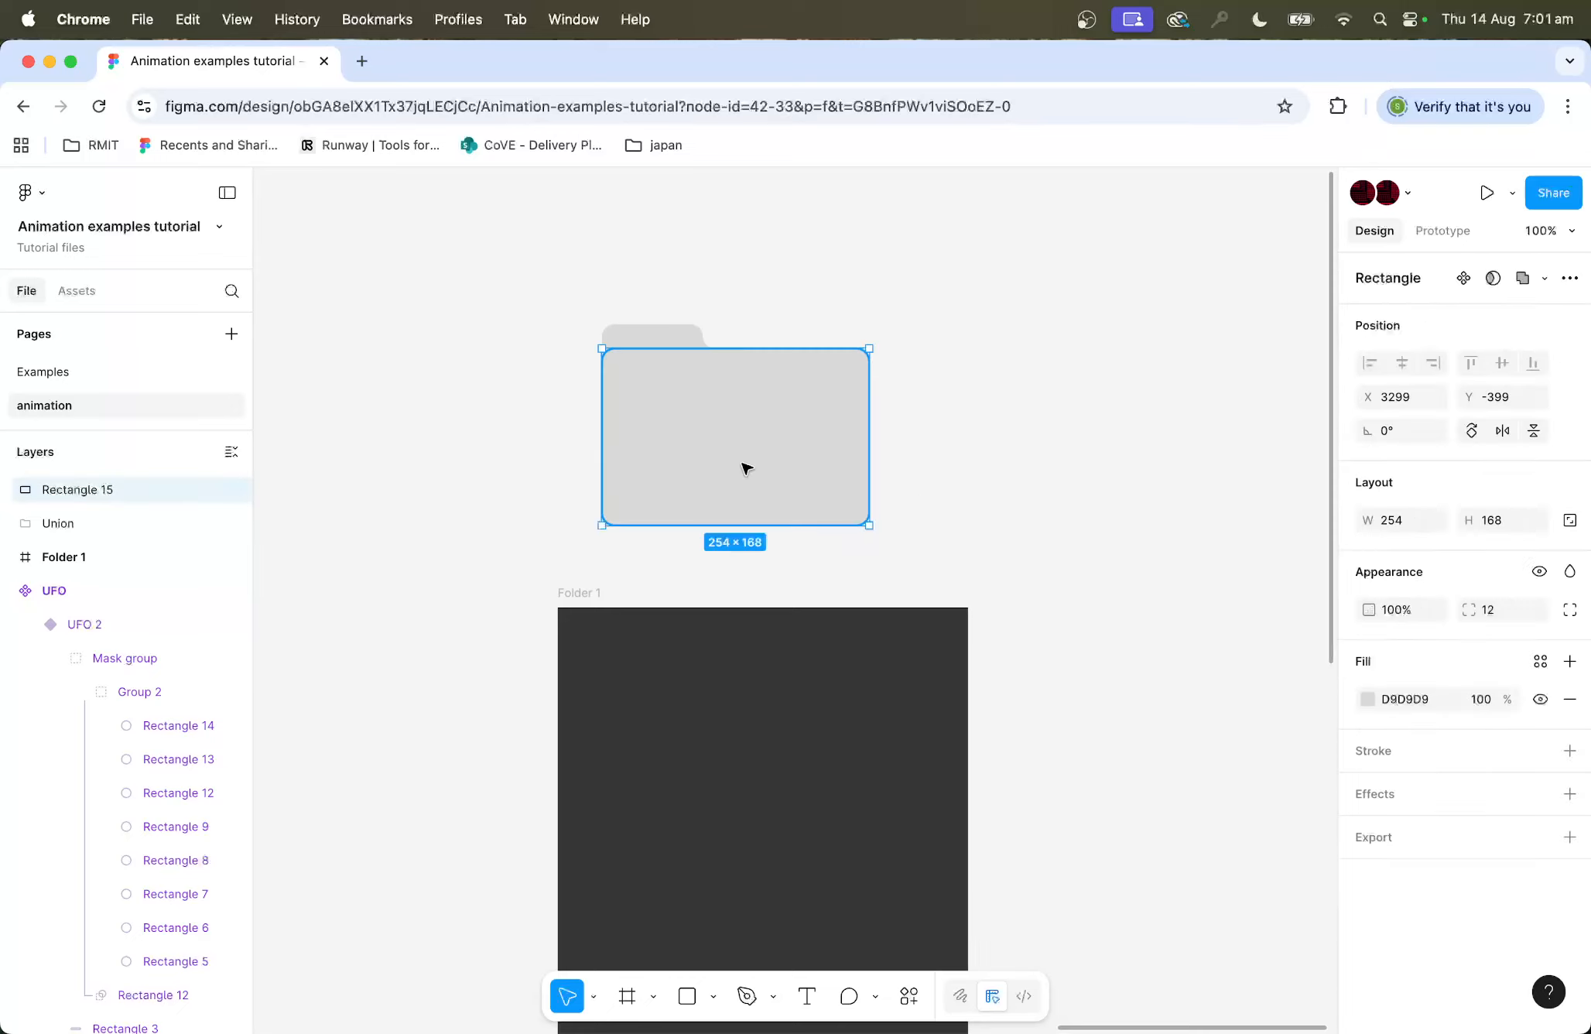
Step: Set the pasted front rectangle's fill to pale yellow DCD8A8
{"action": "left_click", "coordinate": [1368, 699]}
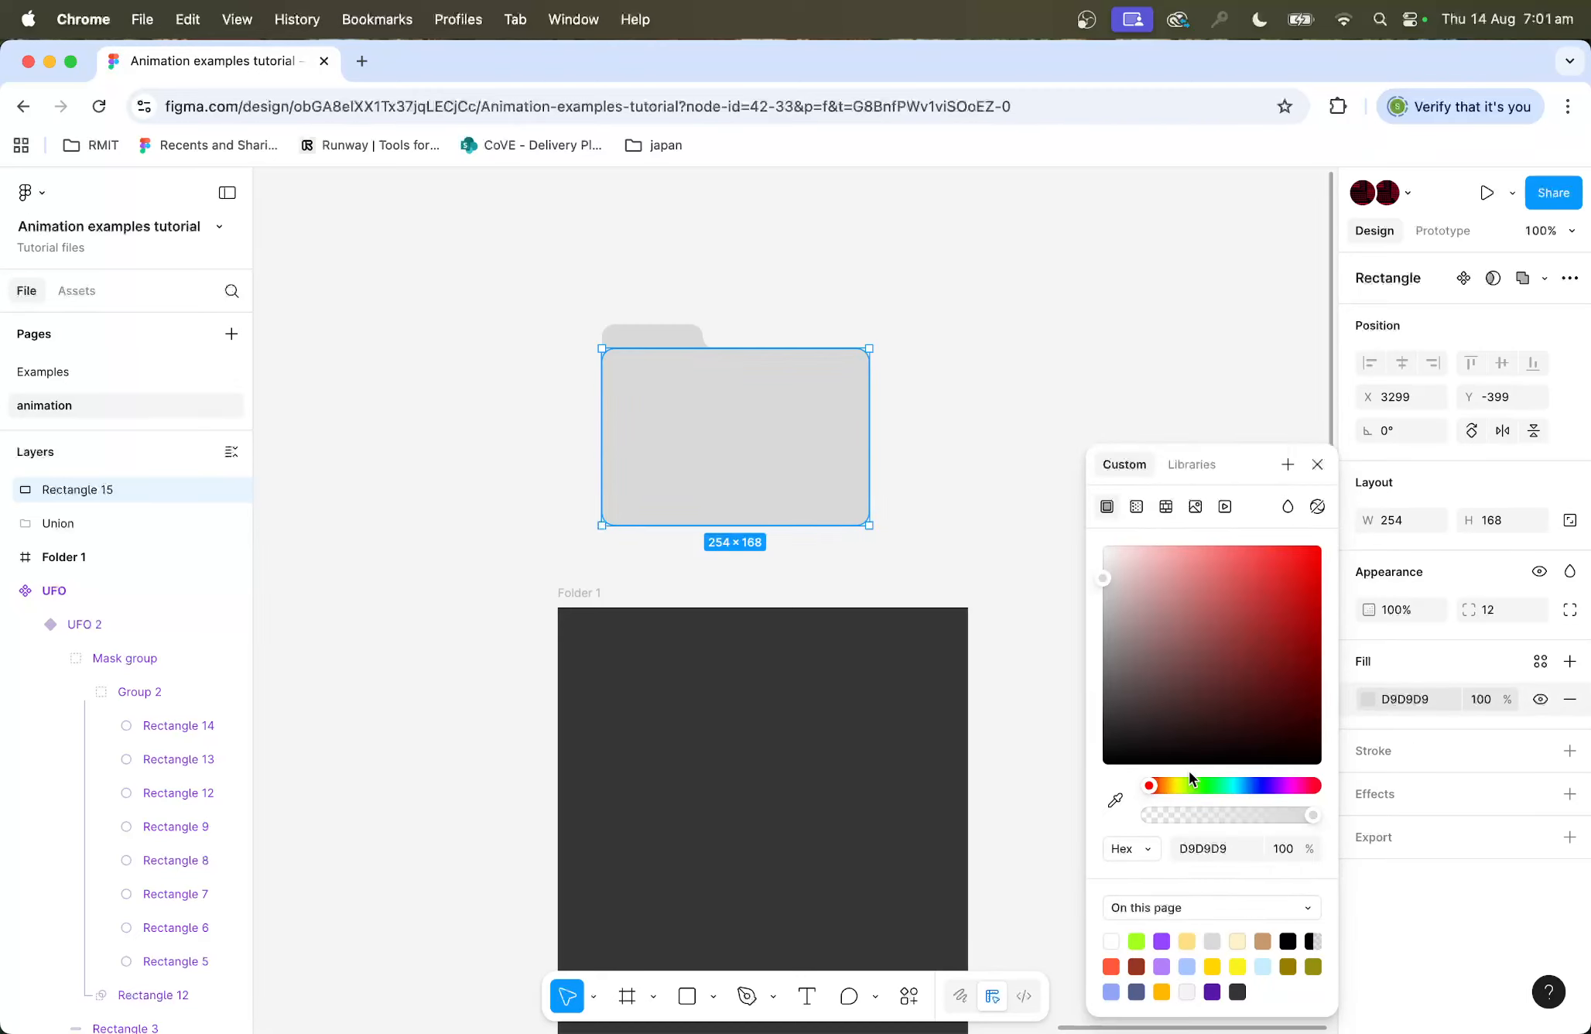
{"action": "left_click_drag", "start_coordinate": [1180, 783], "coordinate": [1182, 781]}
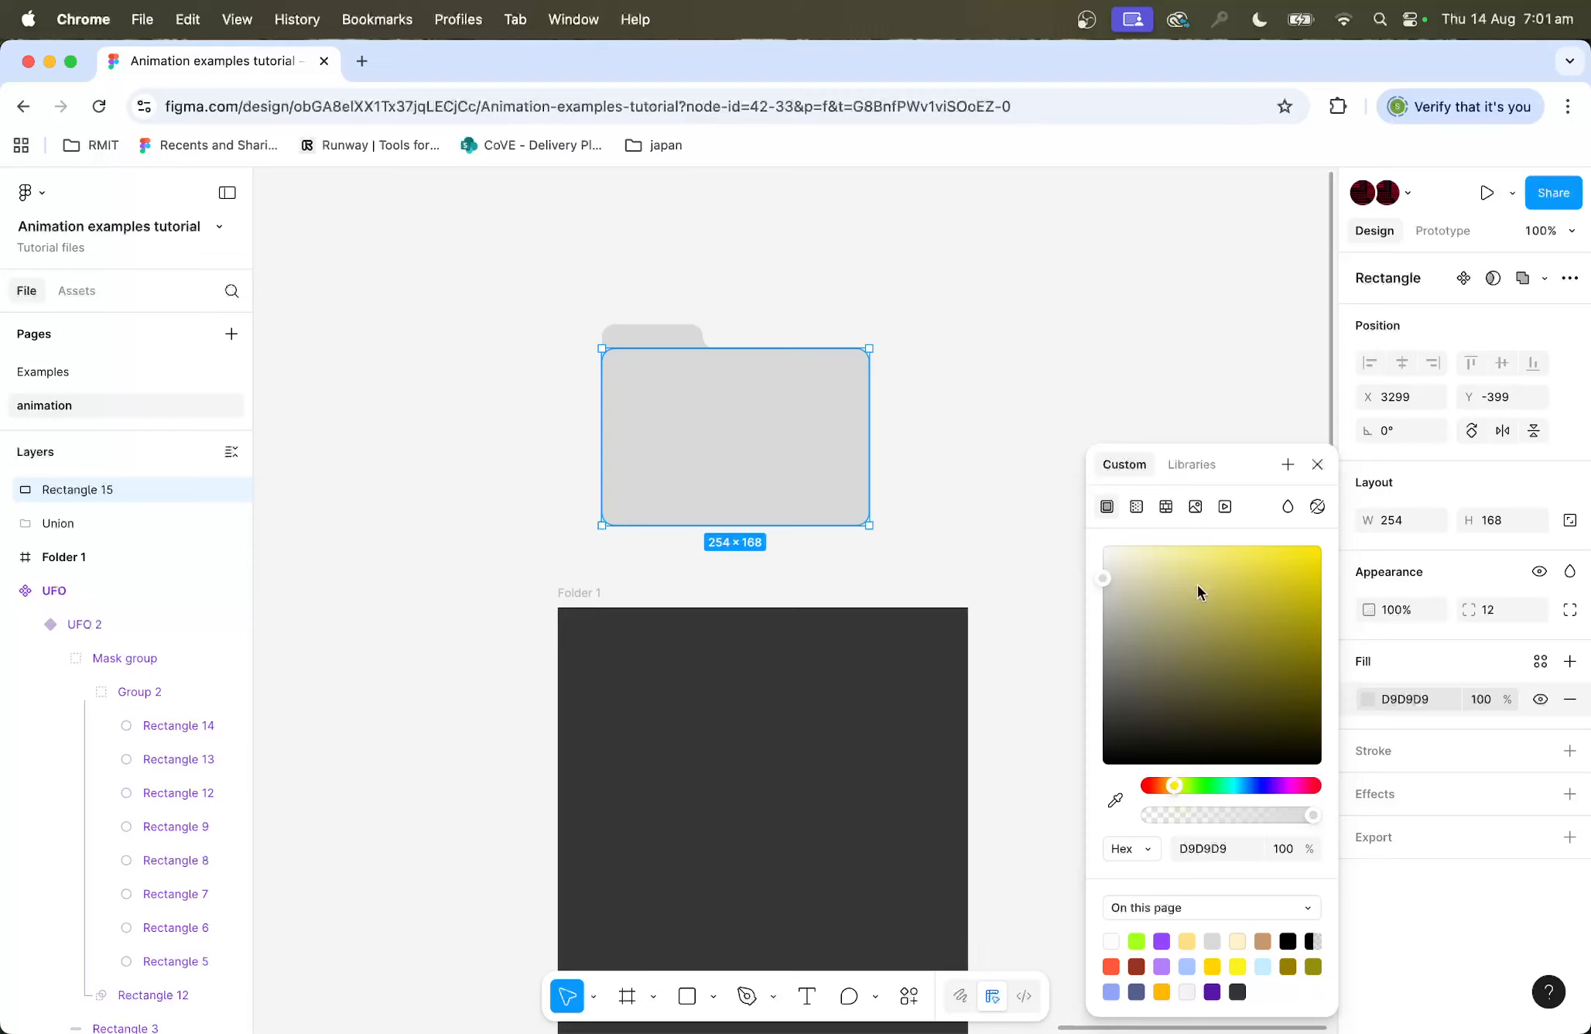
{"action": "left_click_drag", "start_coordinate": [1197, 583], "coordinate": [1154, 582]}
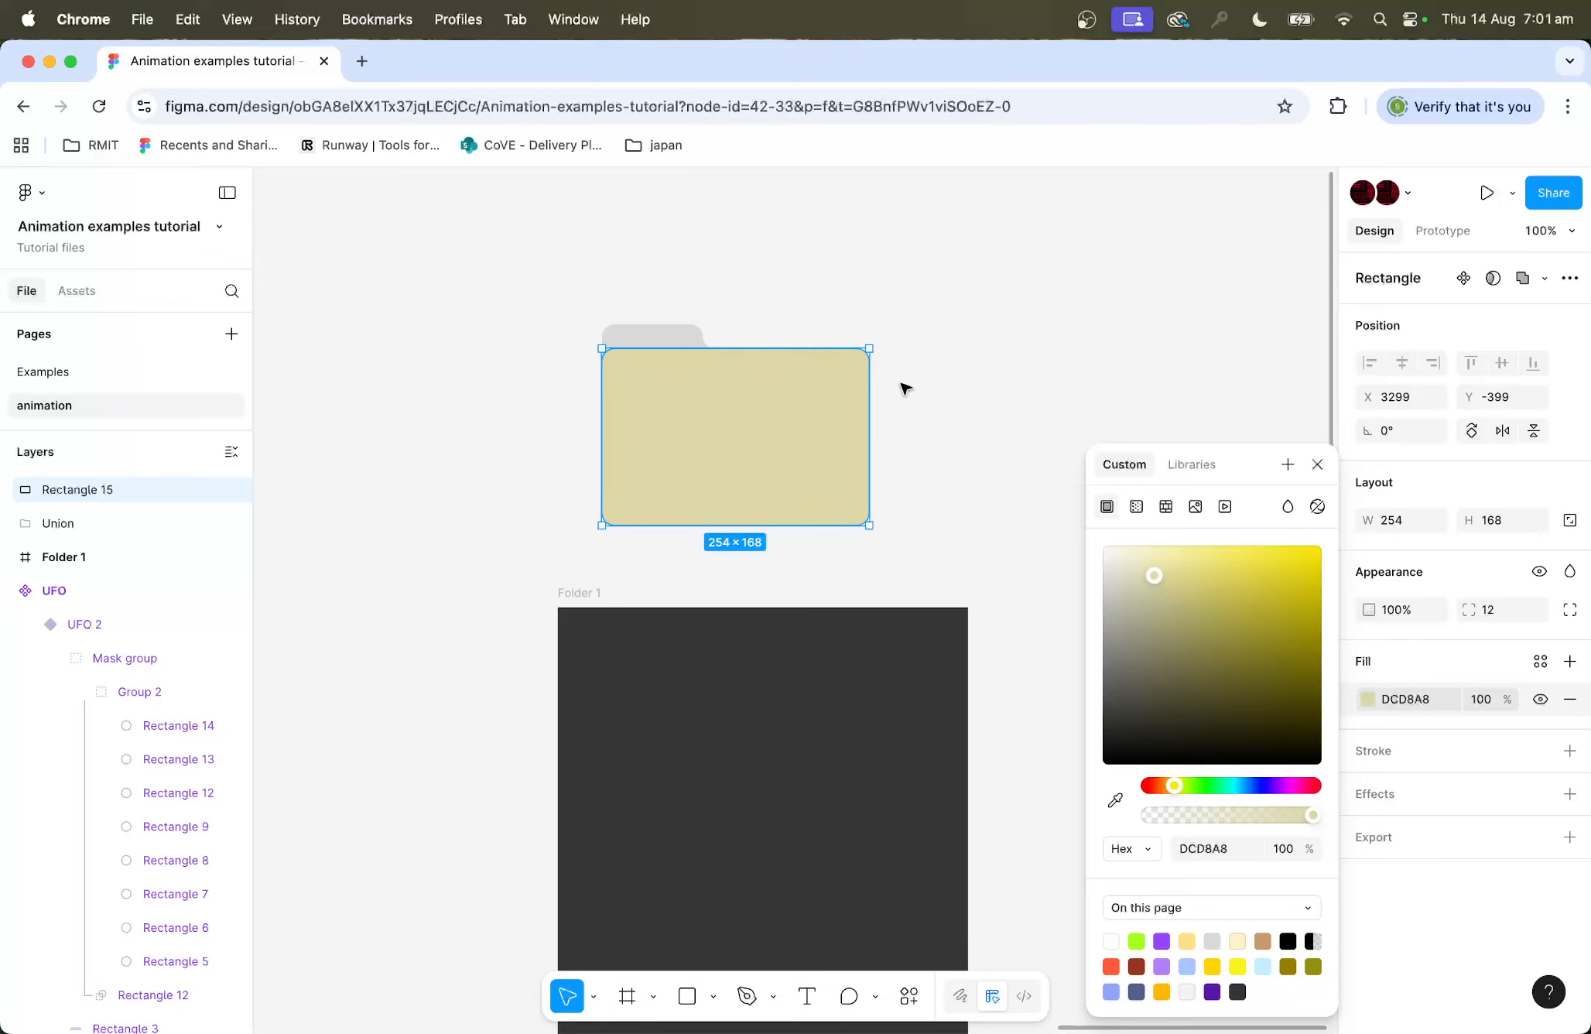
{"action": "left_click", "coordinate": [990, 380]}
Step: Apply the same pale yellow DCD8A8 fill to the folder's back union shape
{"action": "left_click", "coordinate": [682, 384]}
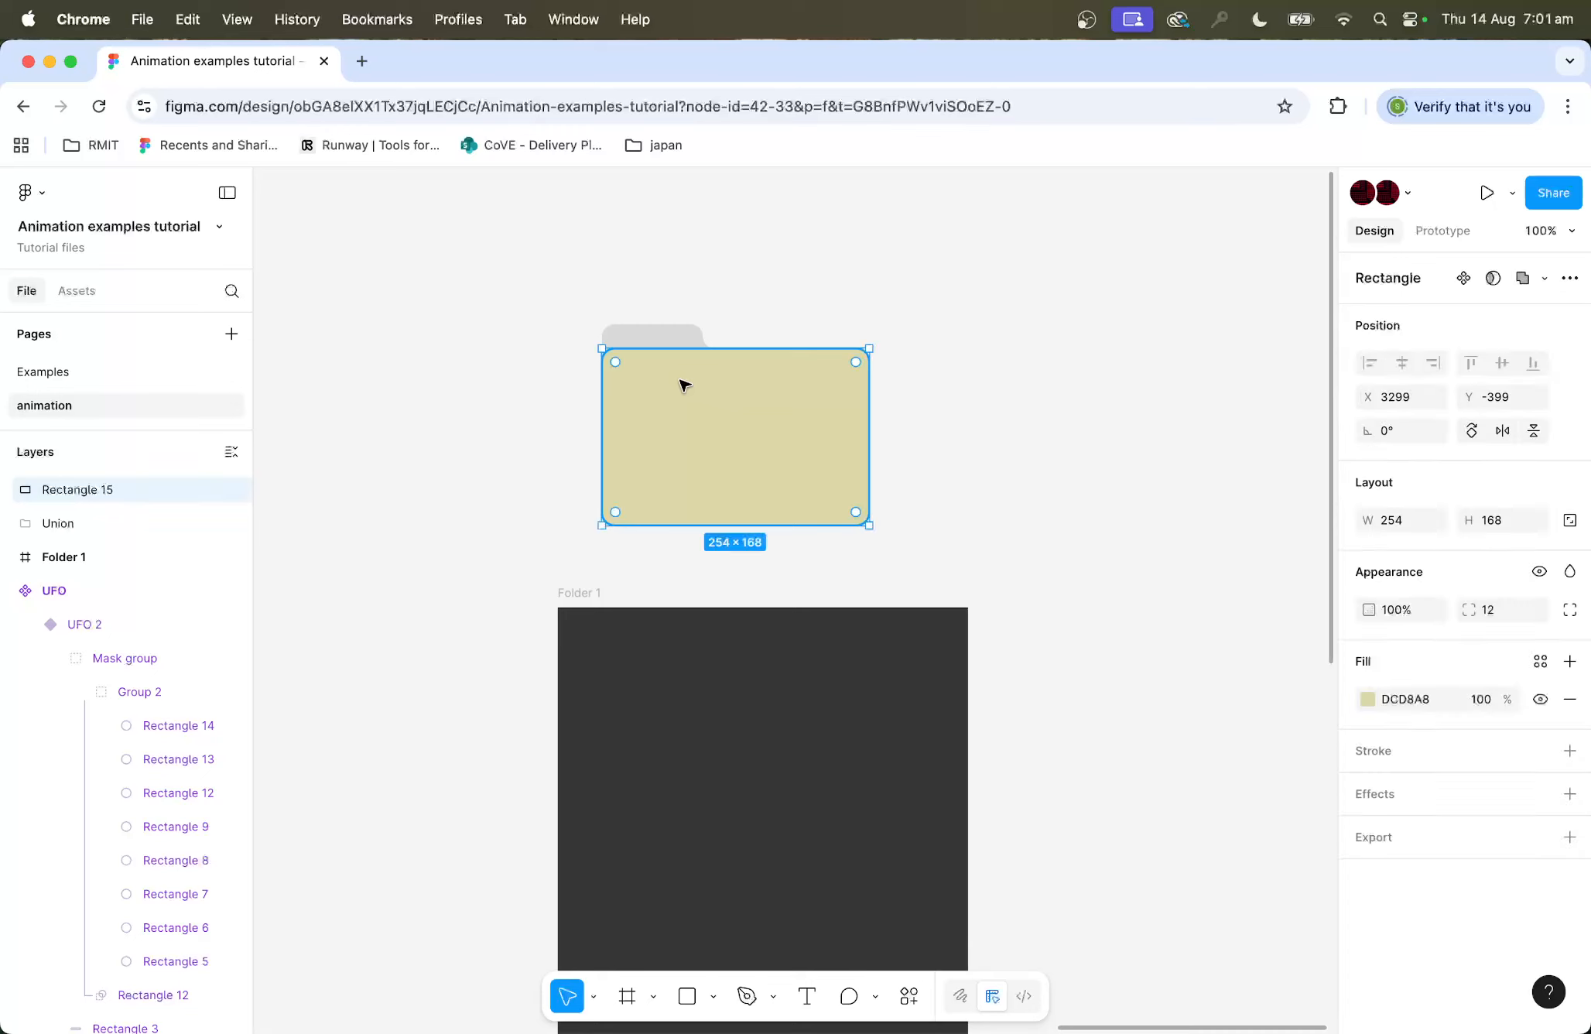
{"action": "left_click", "coordinate": [668, 333]}
{"action": "left_click", "coordinate": [1372, 732]}
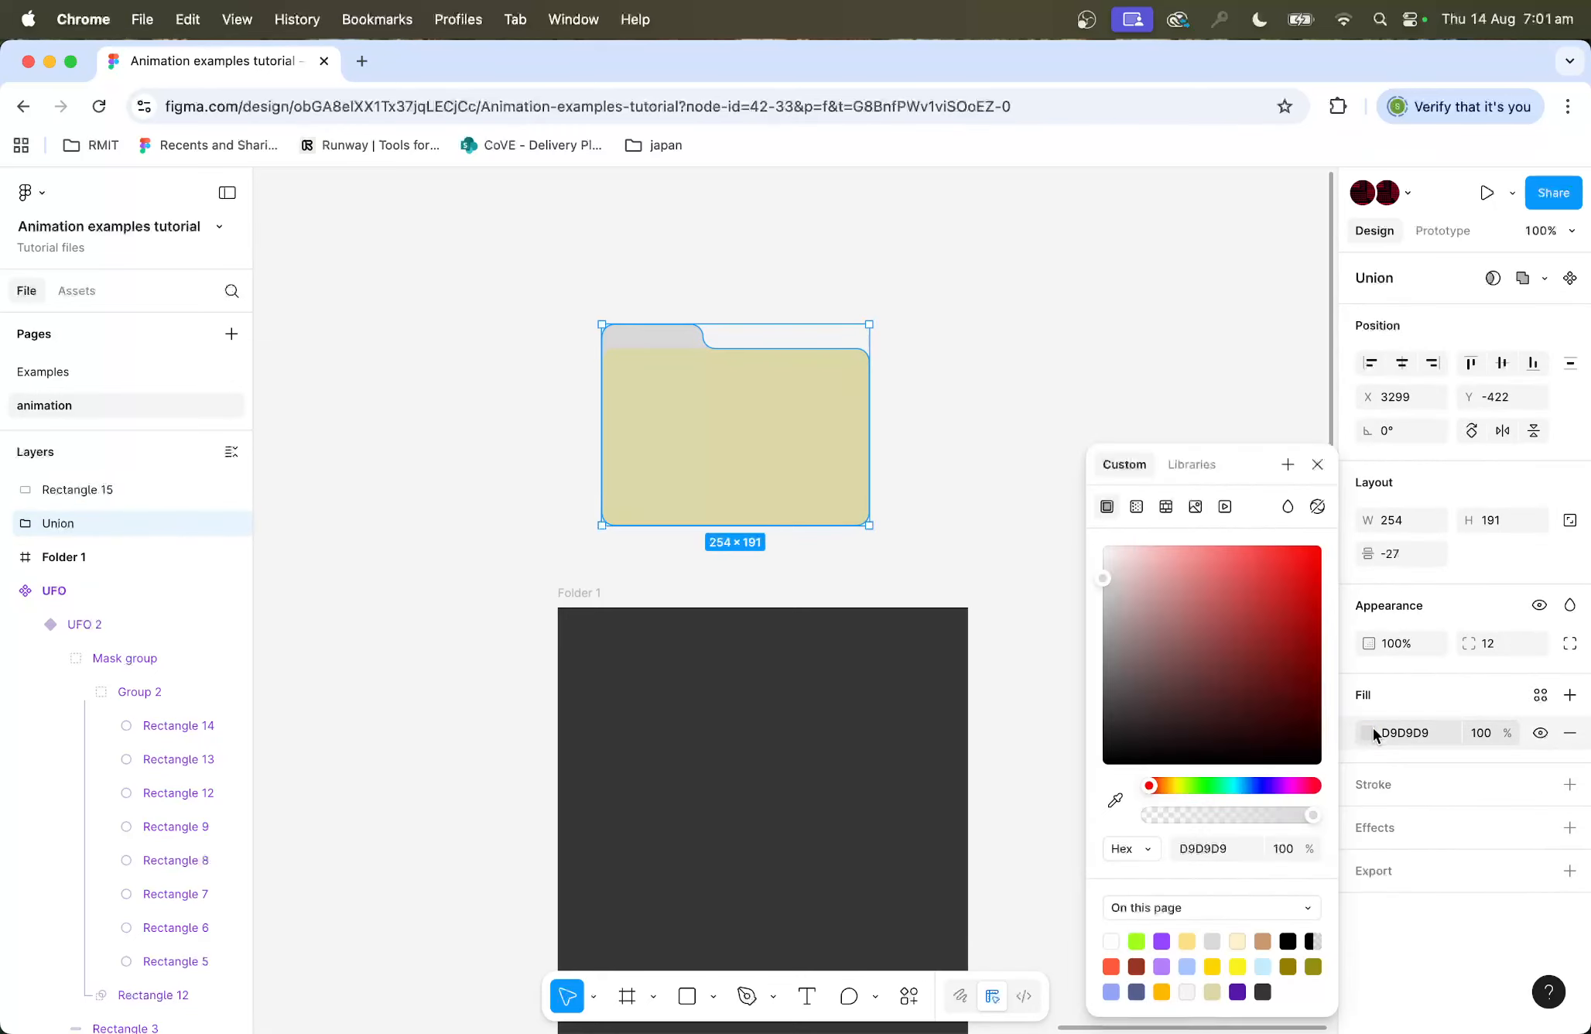
{"action": "left_click", "coordinate": [1212, 989]}
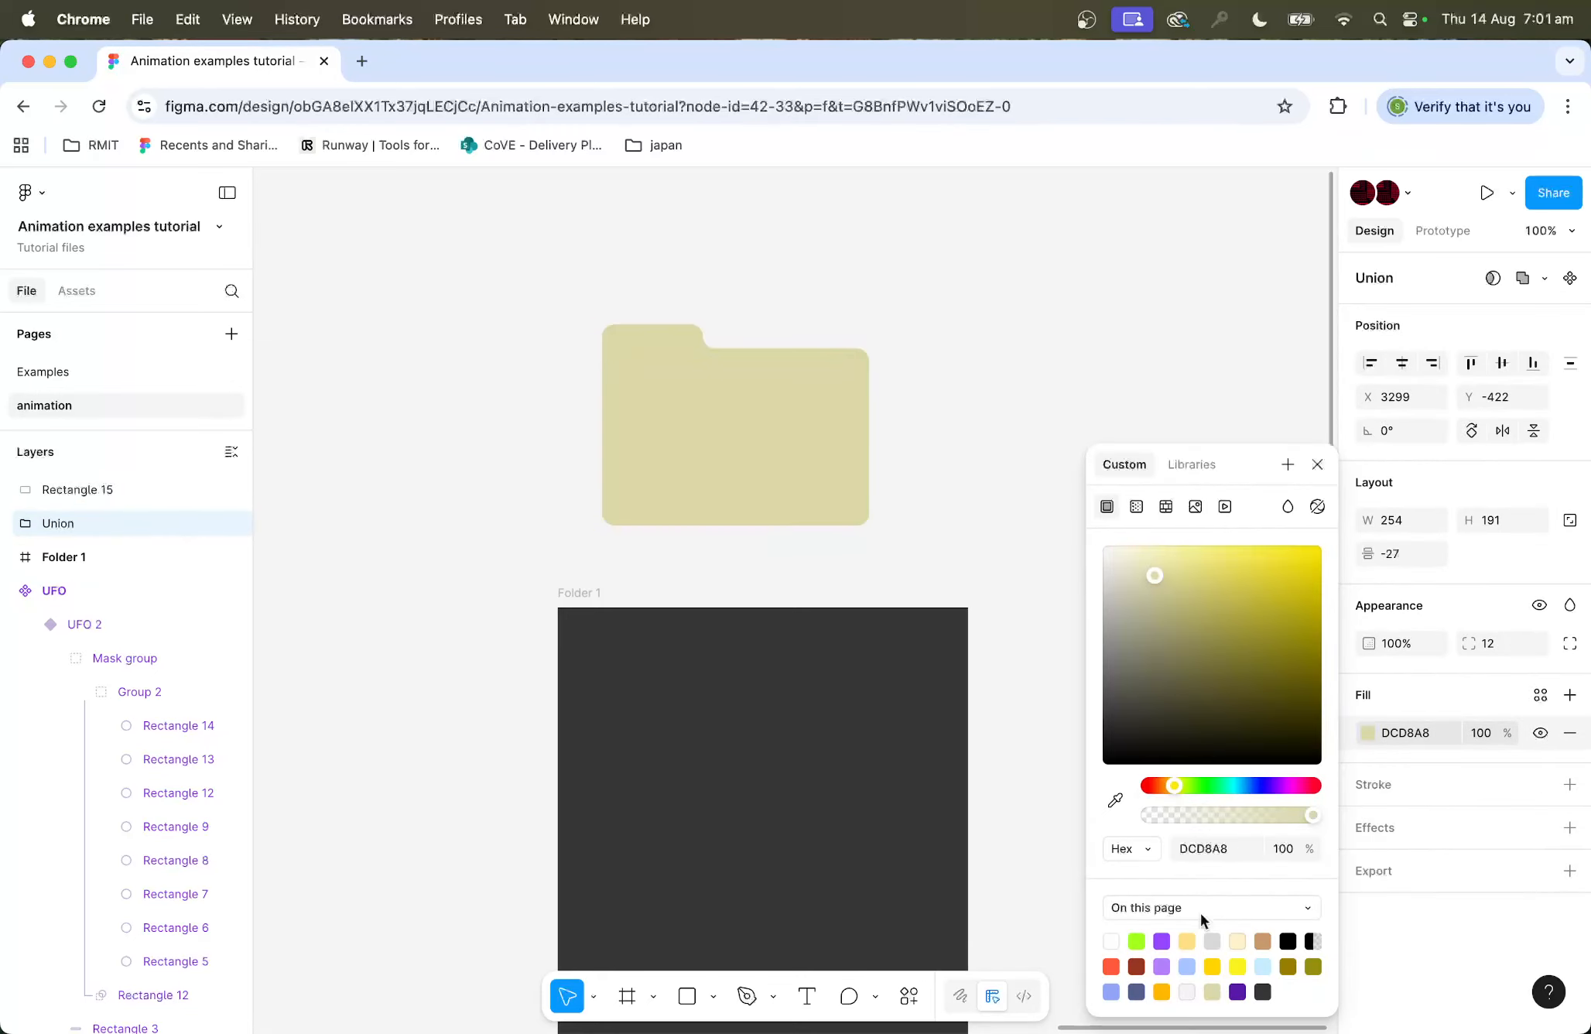
Step: Select both folder shapes and switch their fill to a linear gradient
{"action": "left_click", "coordinate": [778, 411]}
{"action": "left_click", "coordinate": [785, 416]}
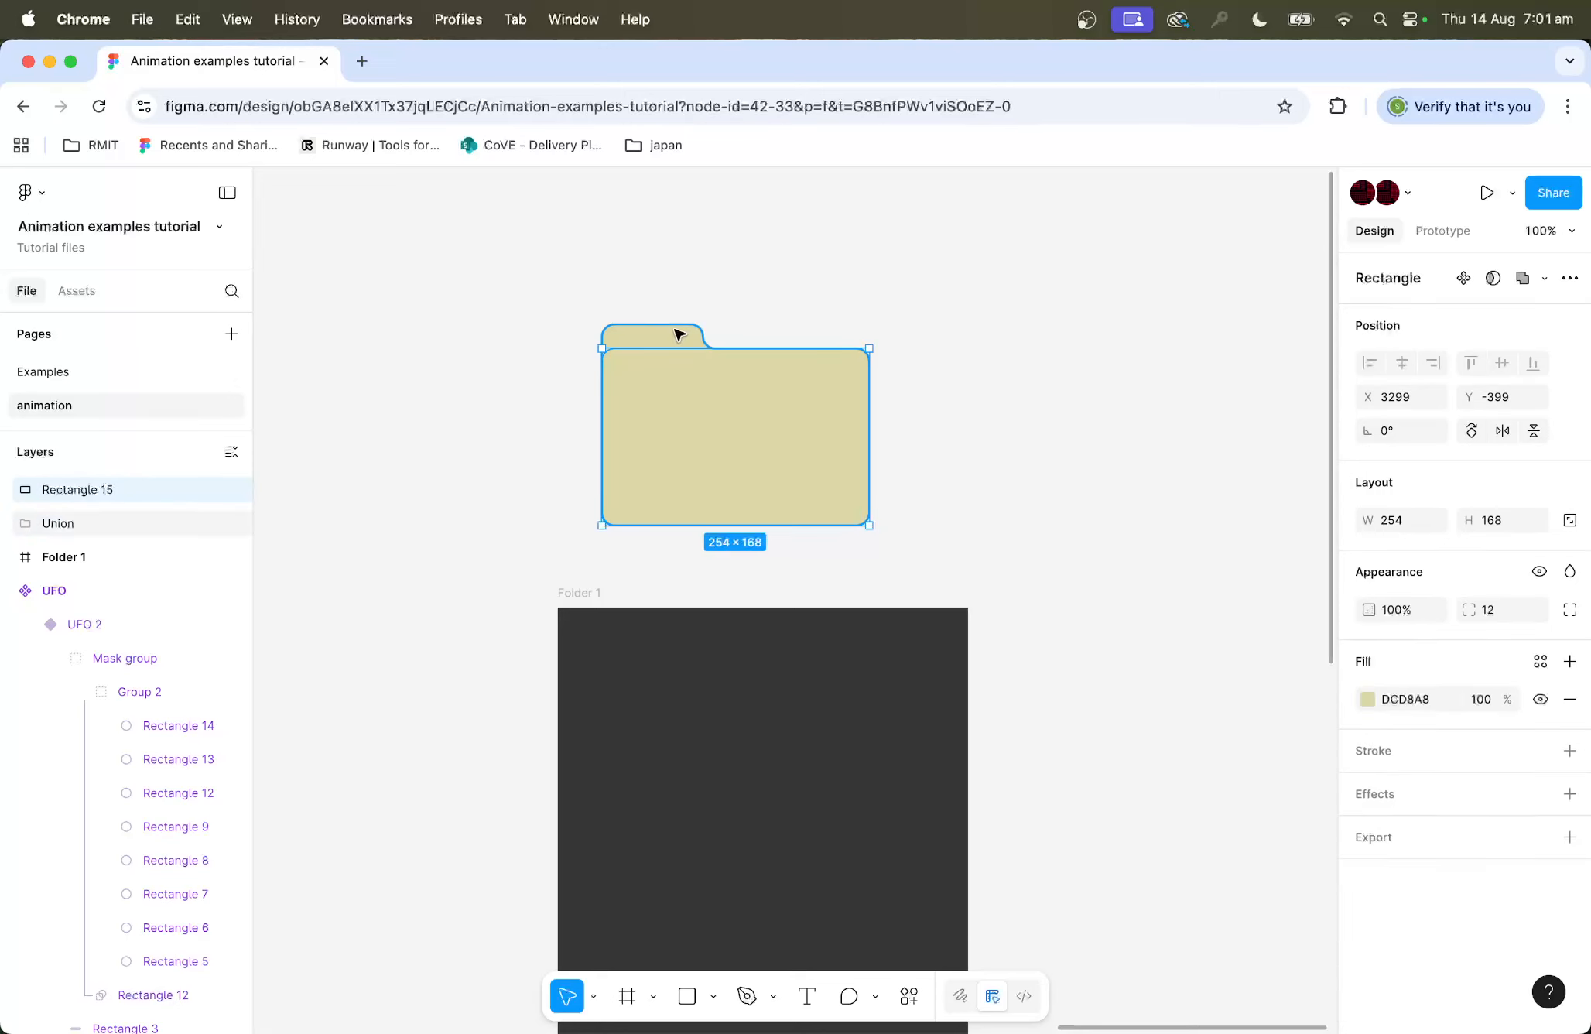
{"action": "left_click", "coordinate": [656, 330], "text": "shift"}
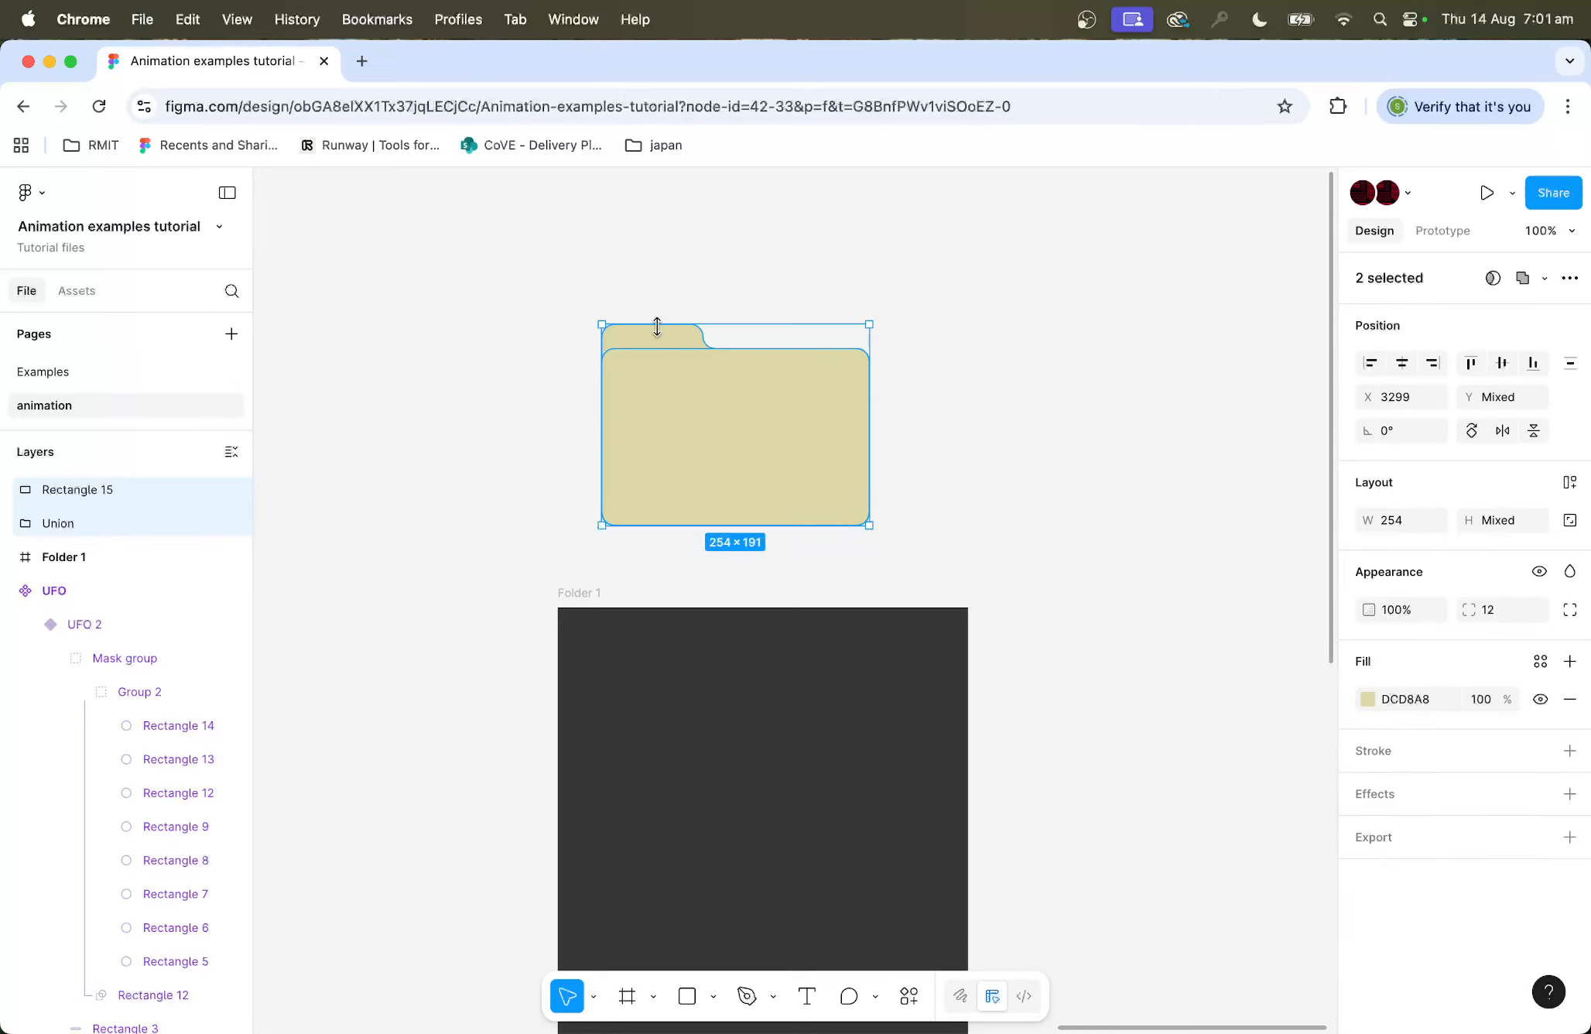
{"action": "left_click", "coordinate": [1366, 698]}
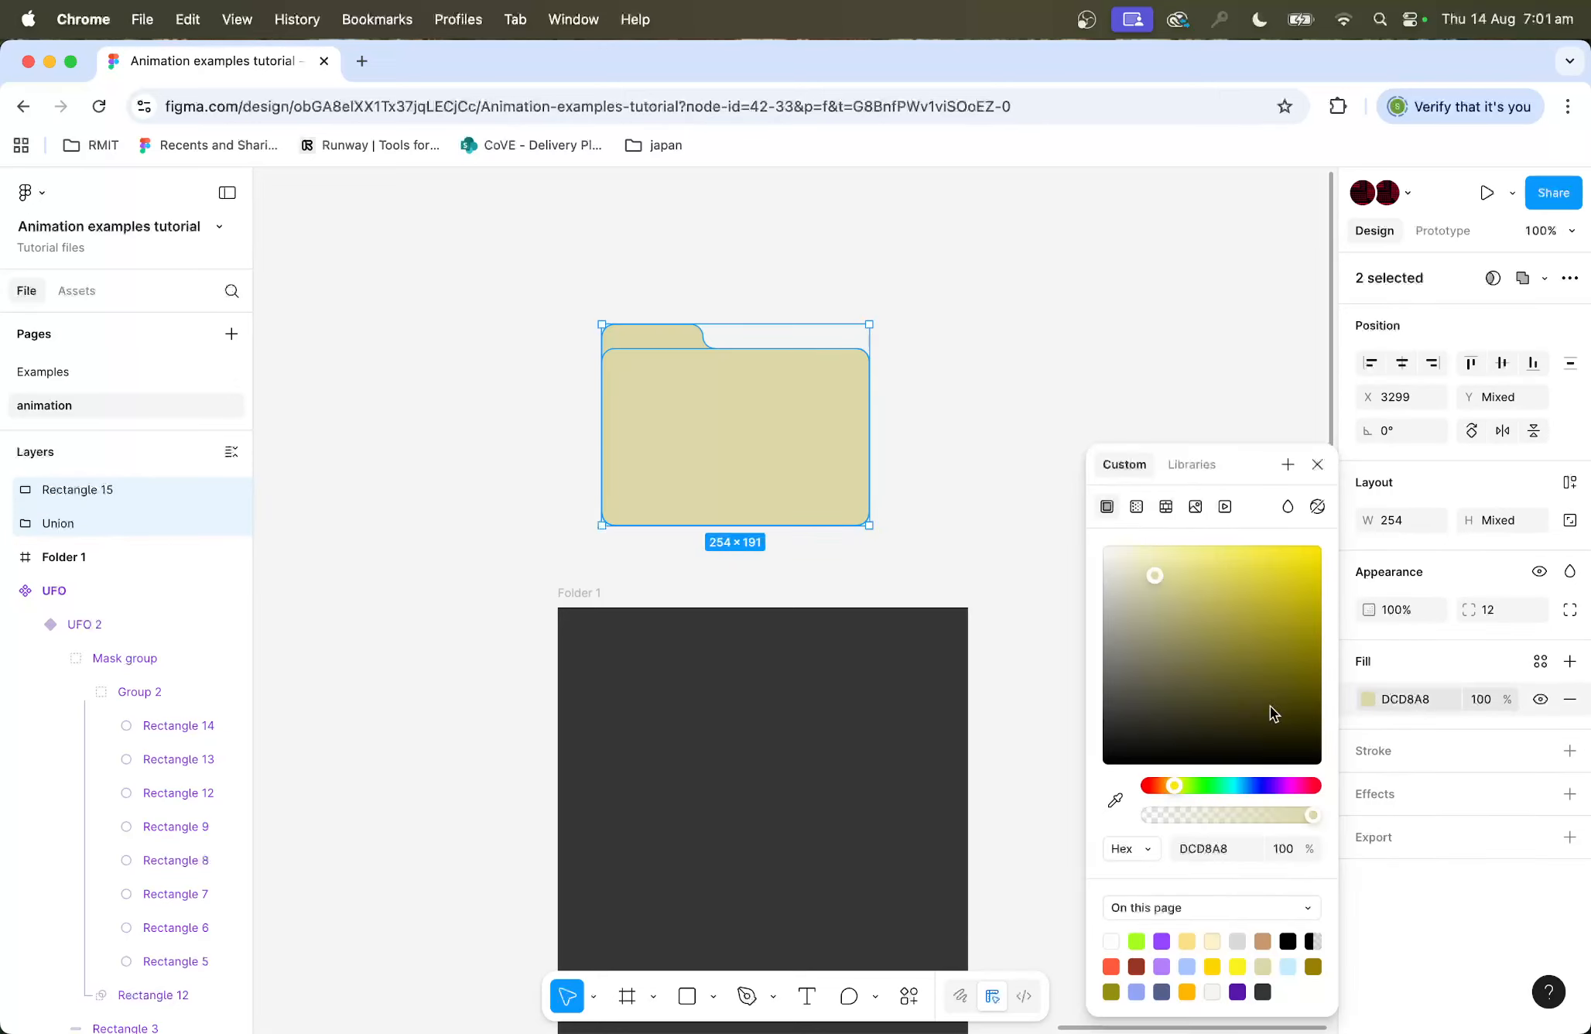
{"action": "left_click", "coordinate": [1138, 505]}
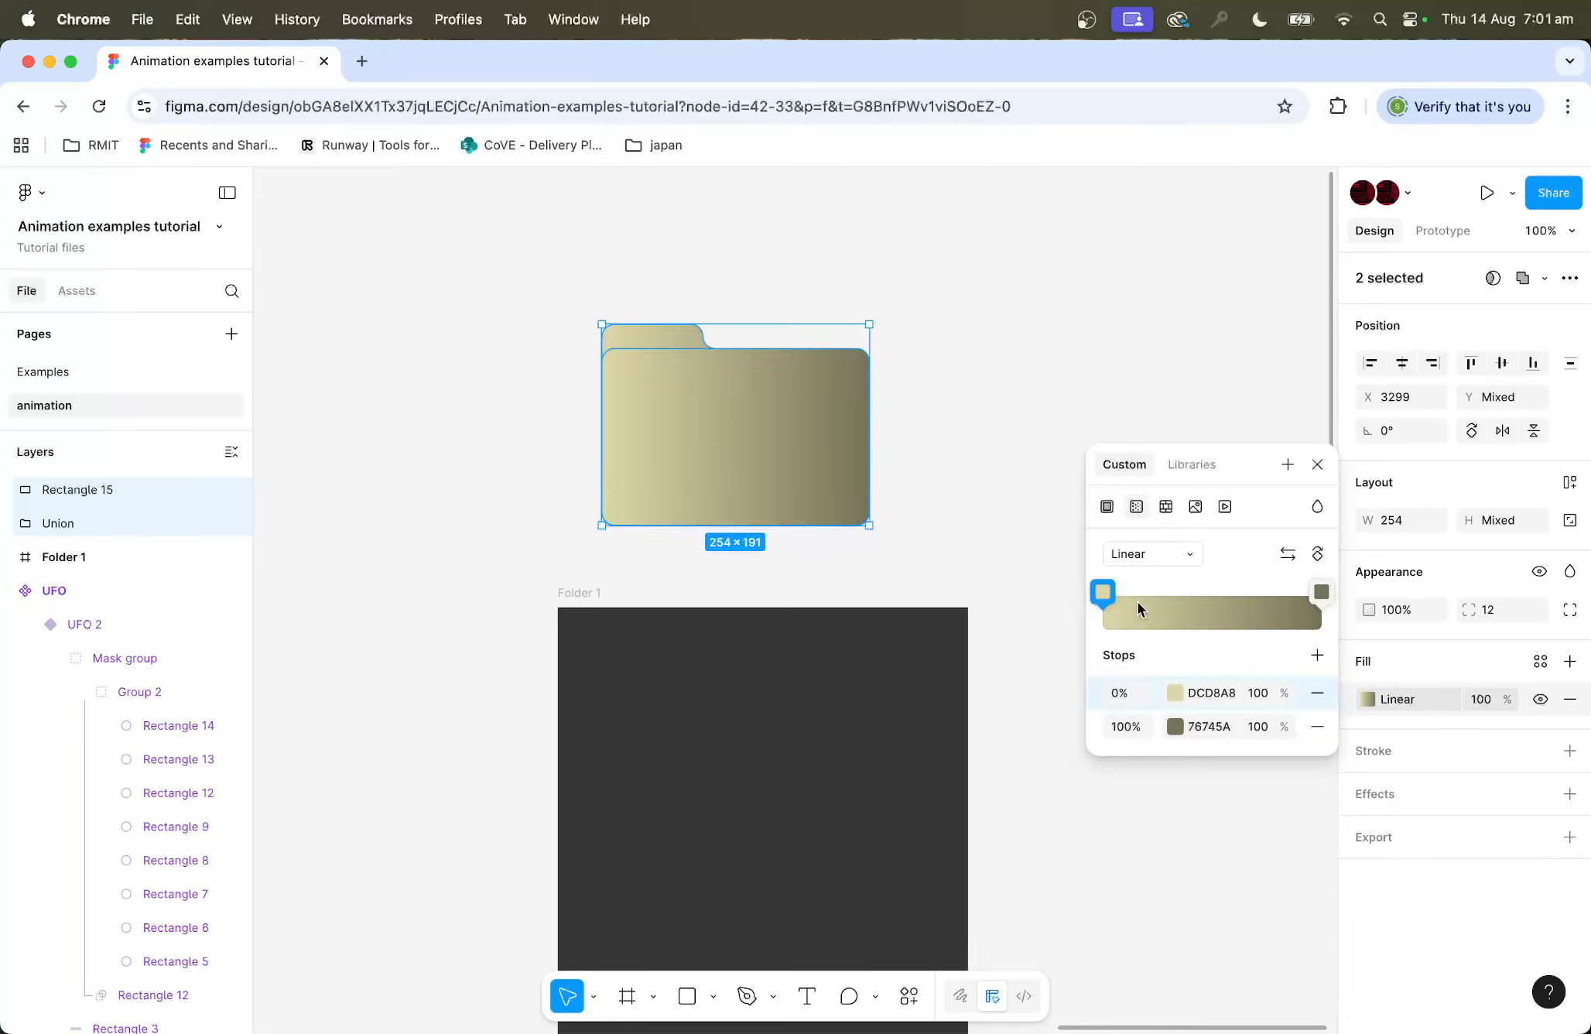
Step: Set the gradient's end stop colour to BEB870
{"action": "left_click", "coordinate": [1322, 596]}
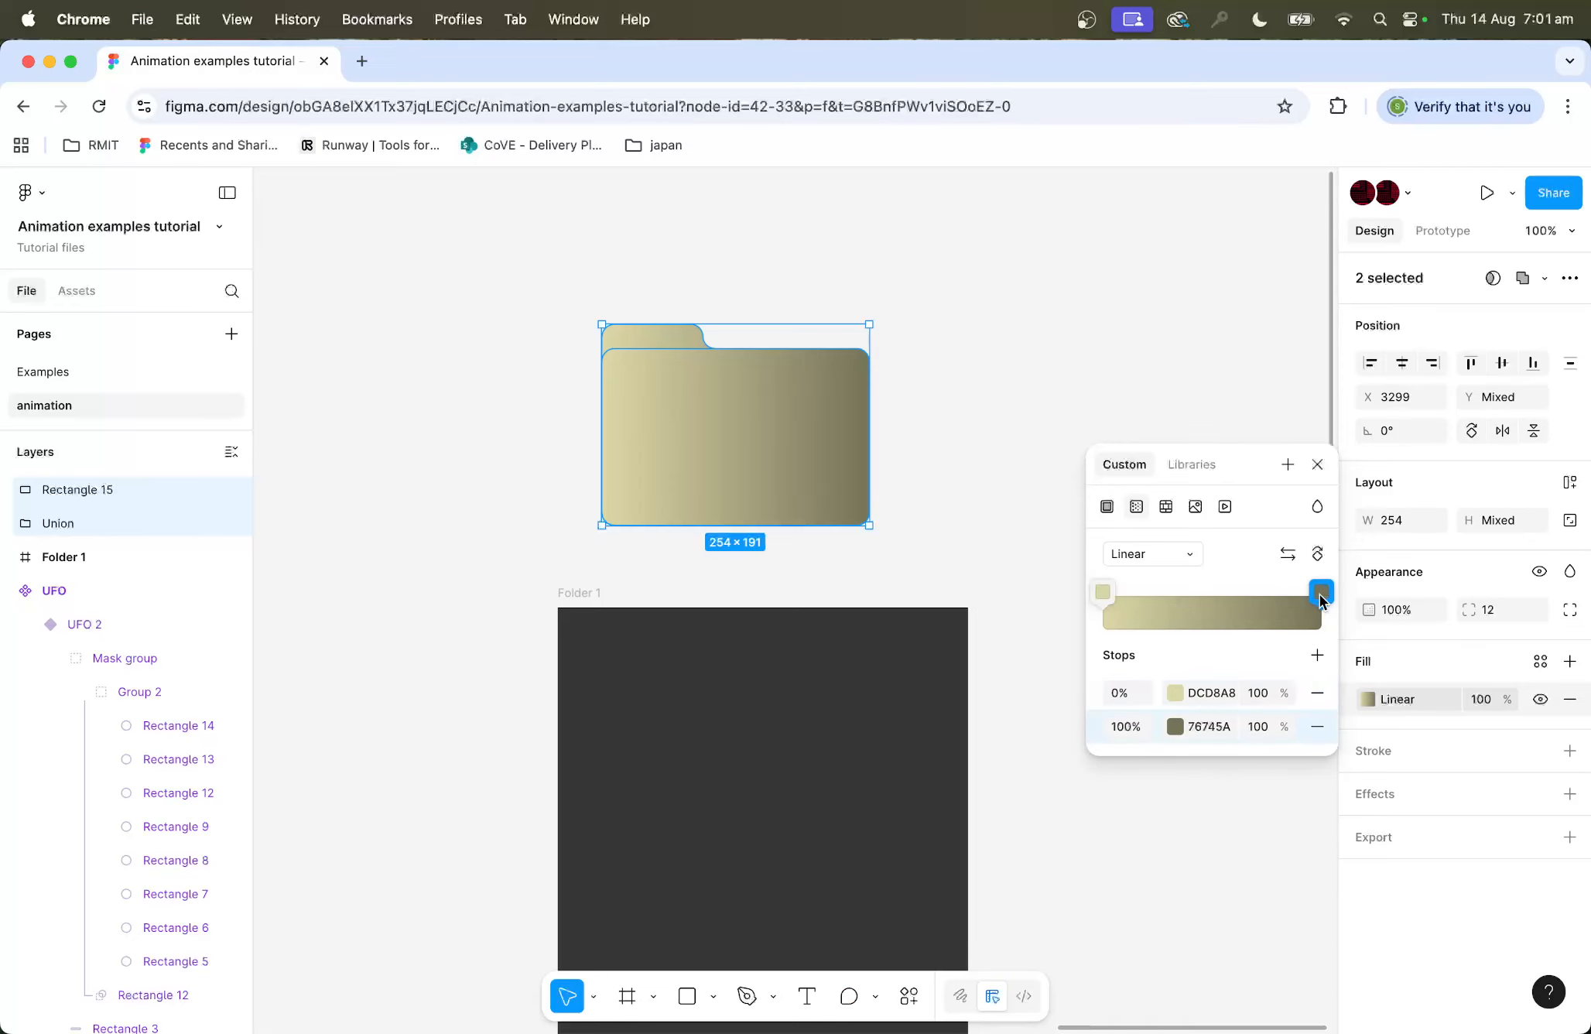
{"action": "left_click", "coordinate": [1321, 596]}
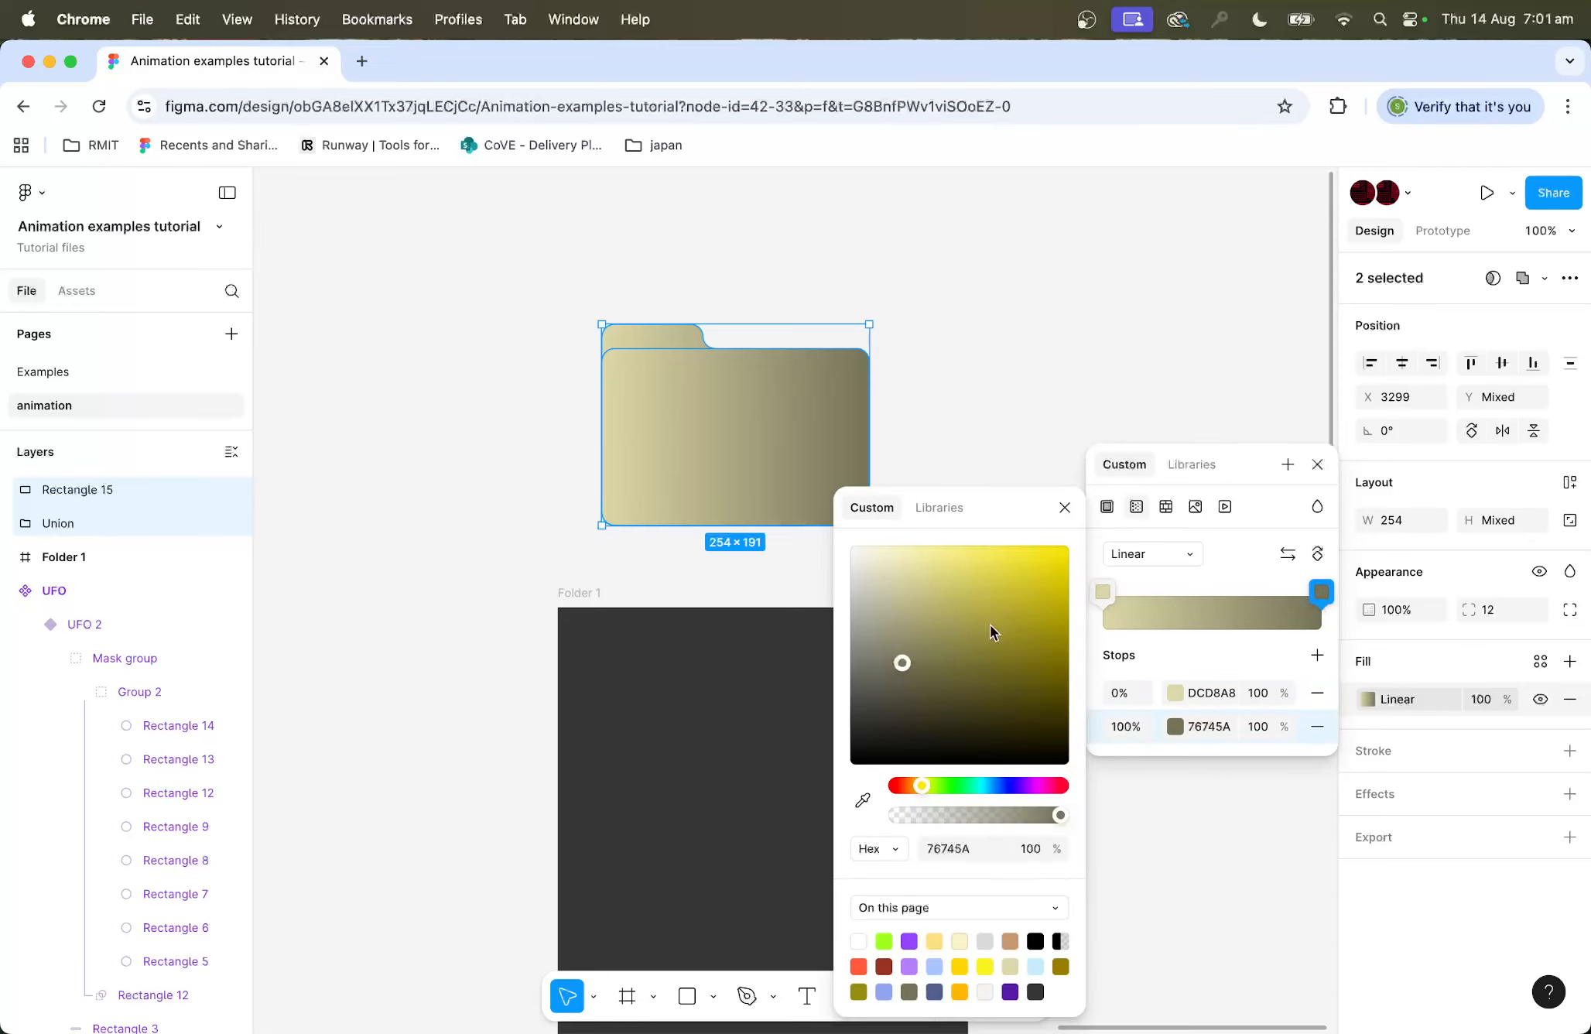
{"action": "left_click_drag", "start_coordinate": [990, 624], "coordinate": [939, 608]}
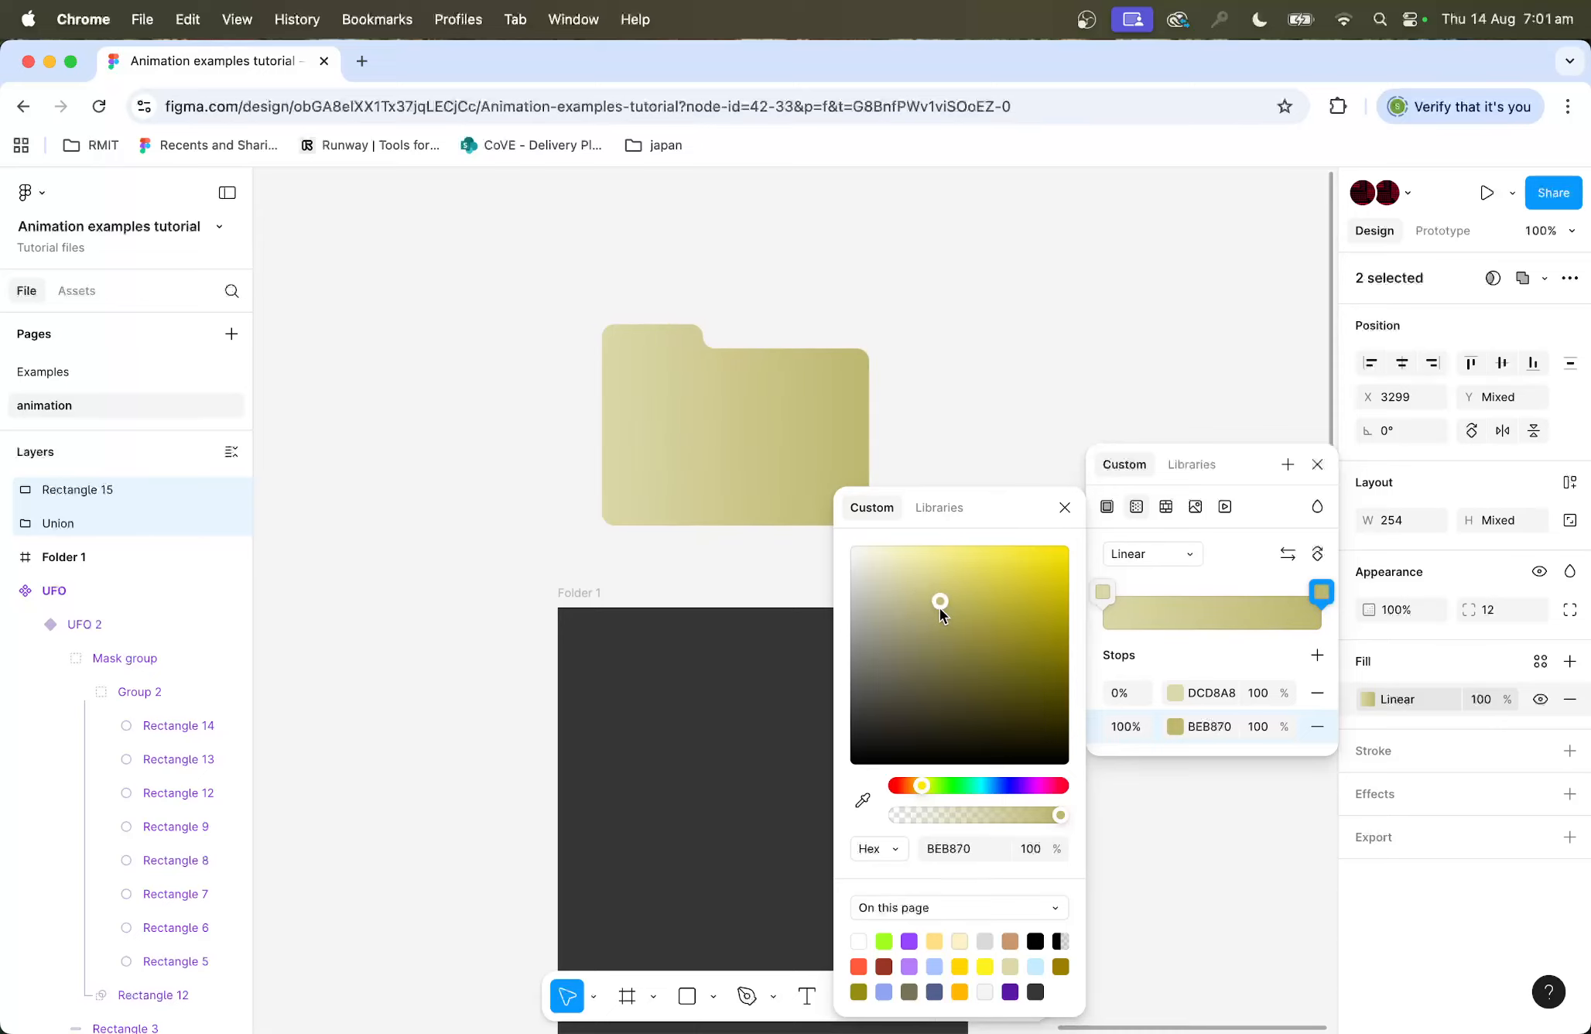
Step: Angle the front folder rectangle's linear gradient diagonally from its upper area toward the lower-right corner
{"action": "left_click", "coordinate": [972, 372]}
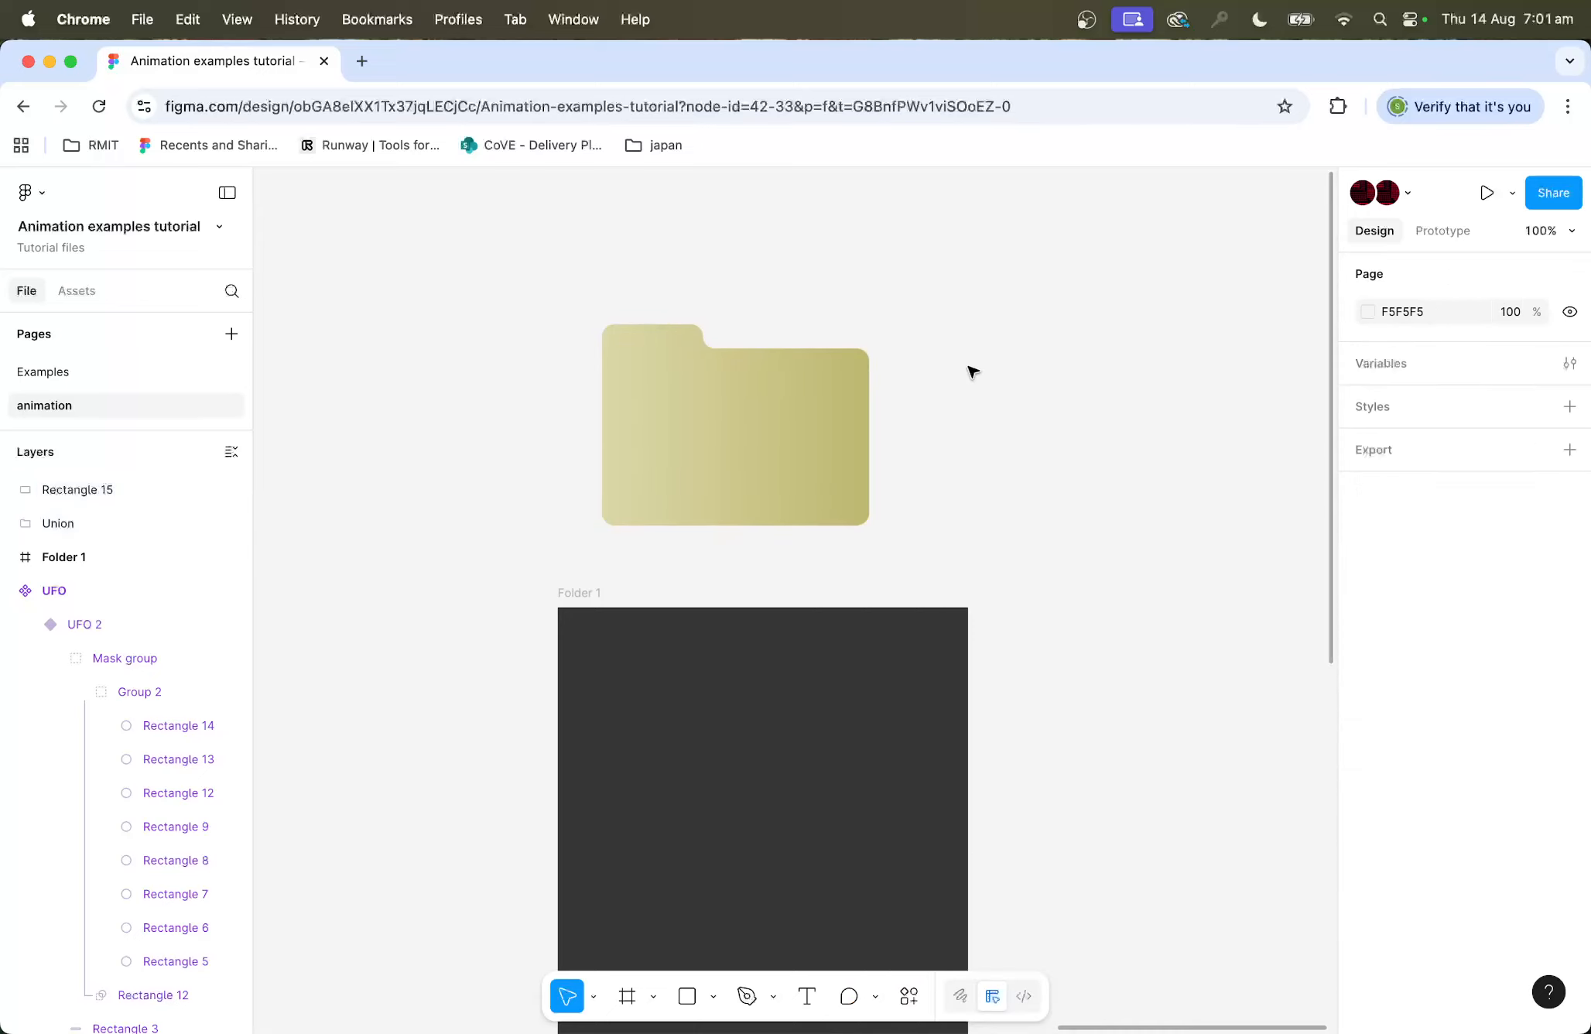
{"action": "left_click", "coordinate": [712, 448]}
{"action": "left_click", "coordinate": [1367, 701]}
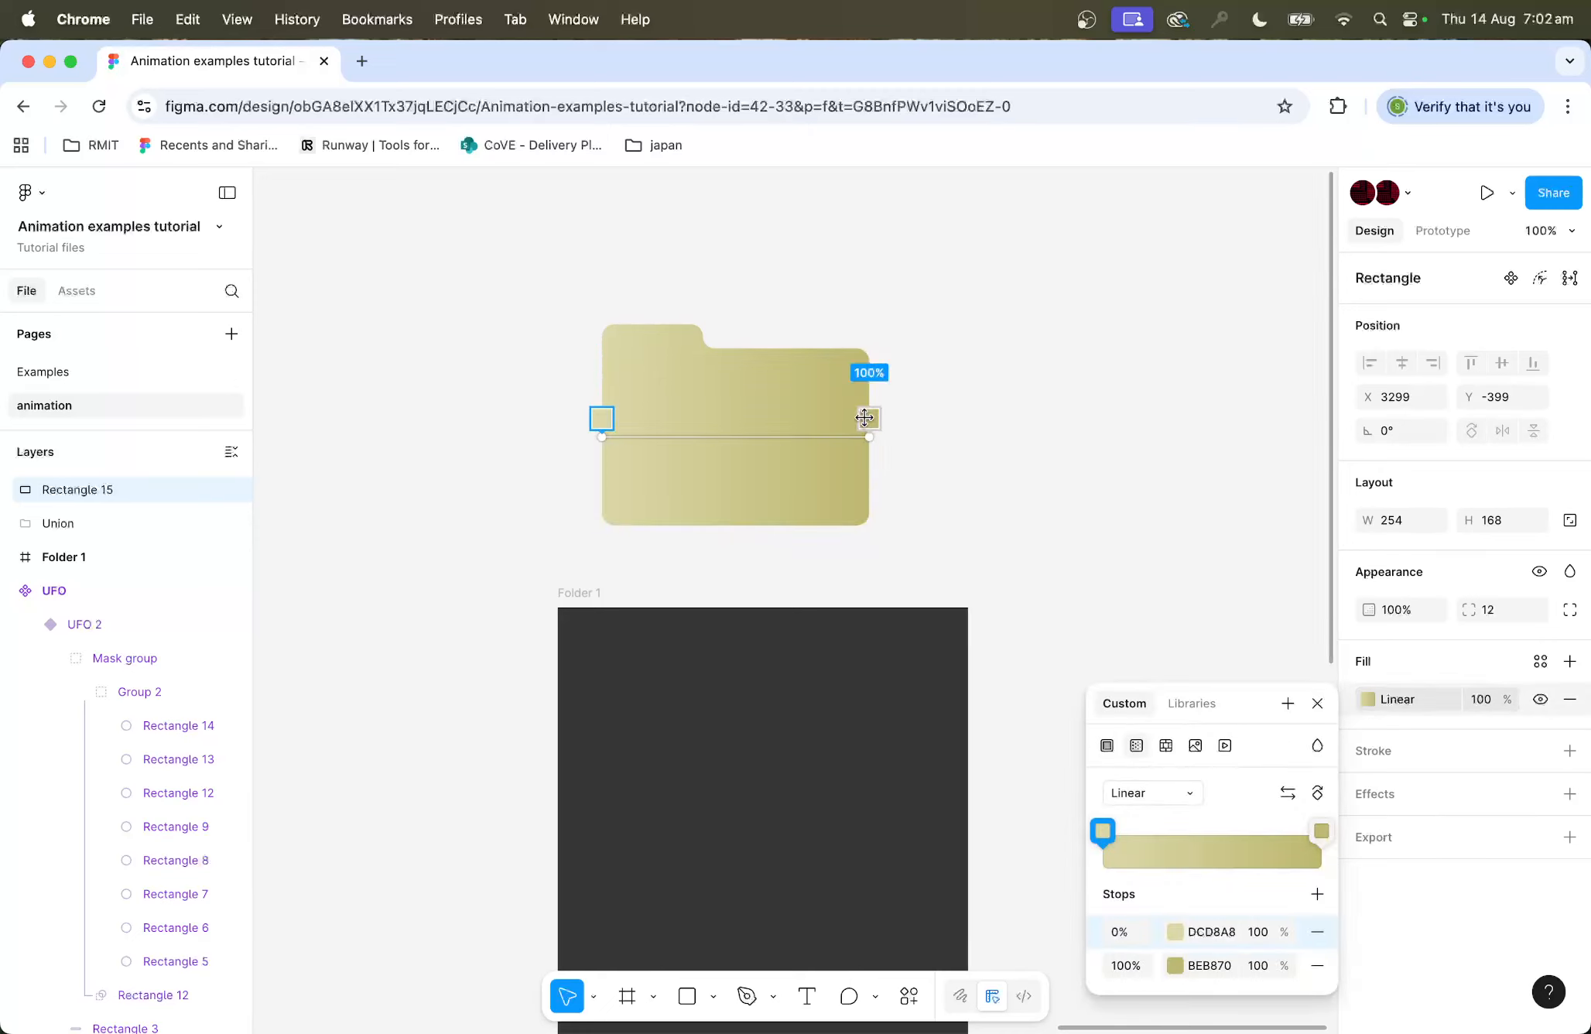
{"action": "left_click_drag", "start_coordinate": [864, 418], "coordinate": [831, 526]}
{"action": "left_click", "coordinate": [631, 415]}
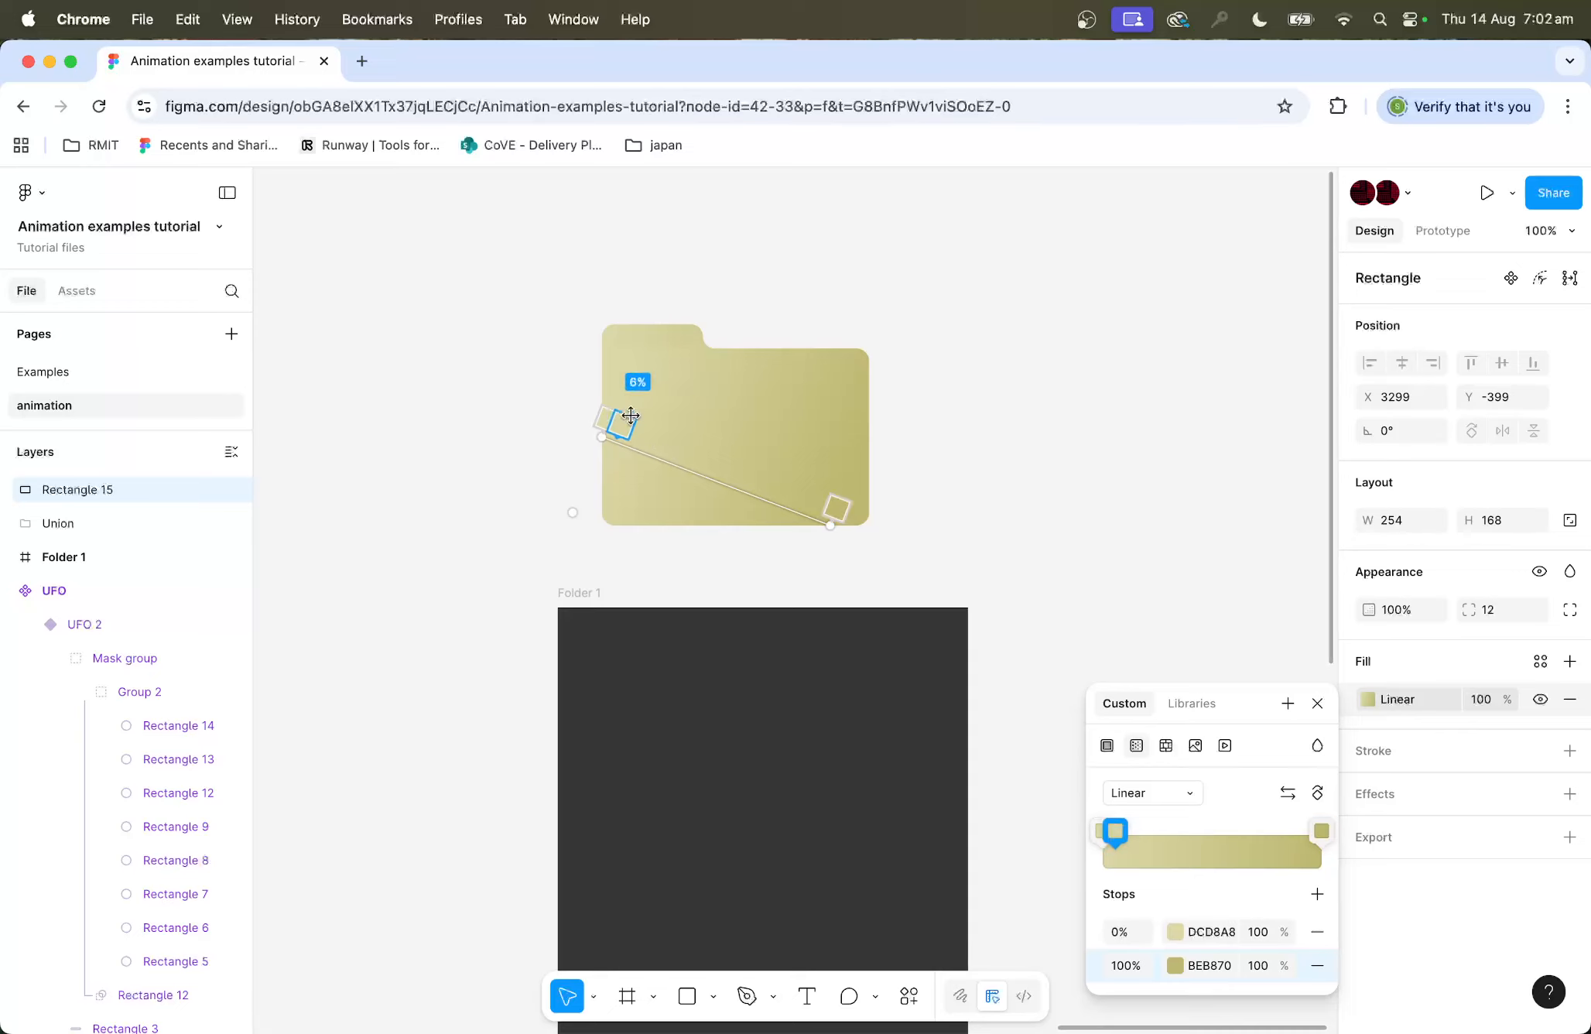
{"action": "left_click_drag", "start_coordinate": [630, 416], "coordinate": [735, 359]}
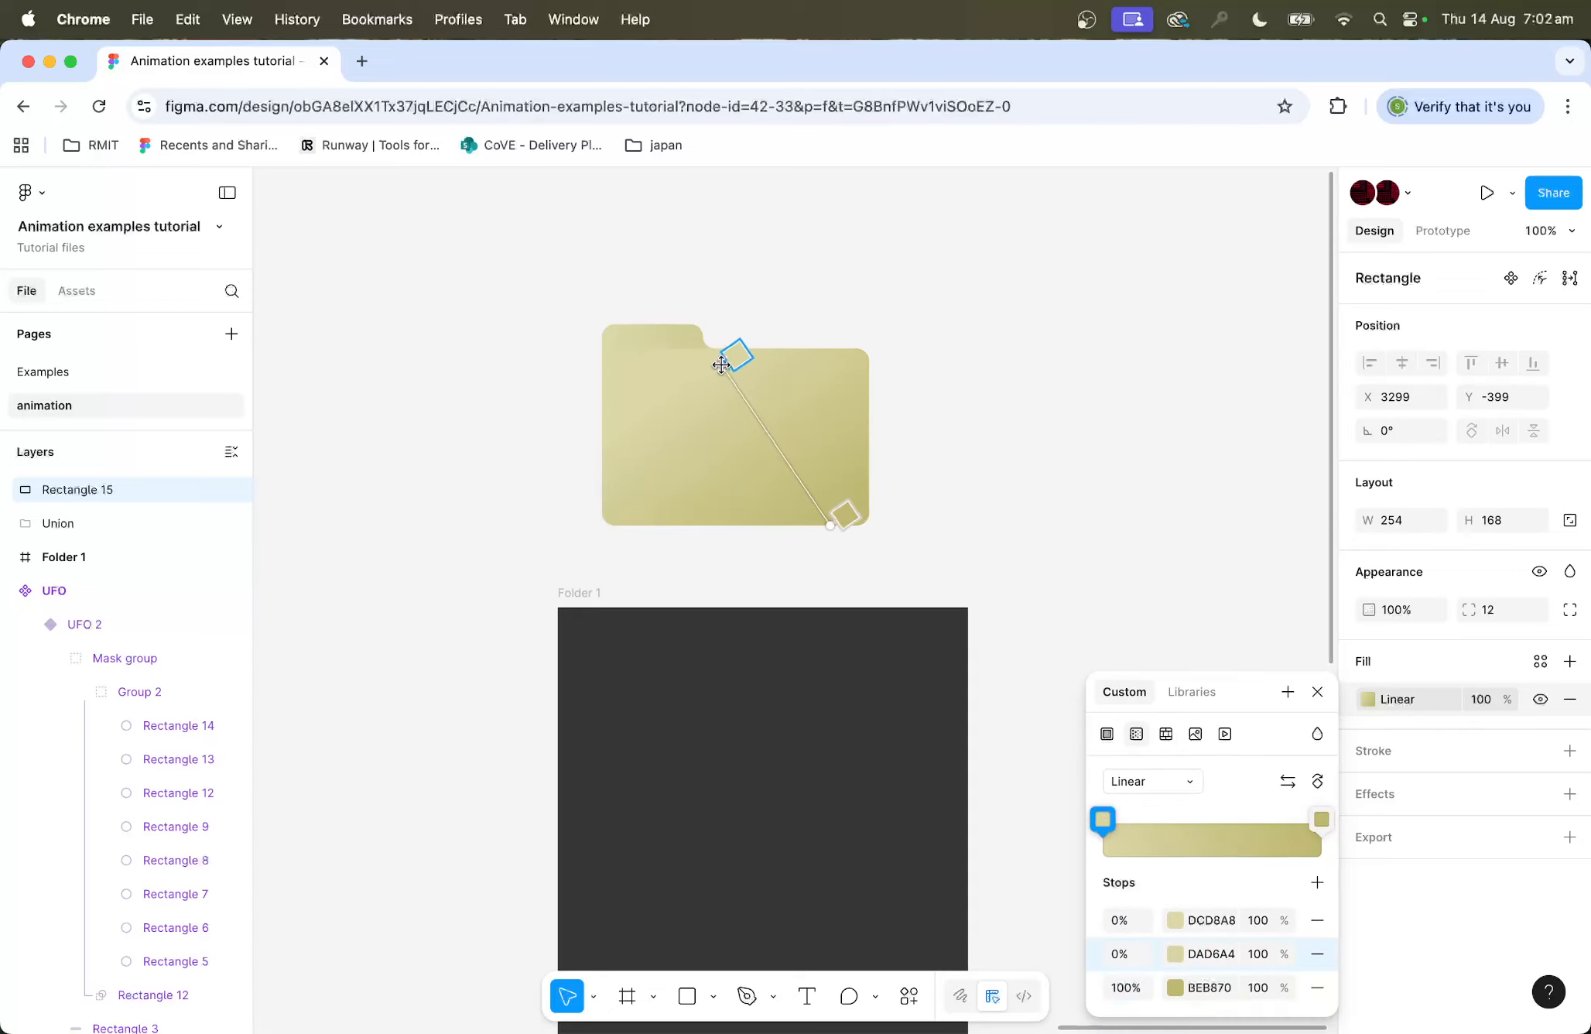
{"action": "key", "text": "Escape"}
Step: Angle the back folder shape's linear gradient diagonally from the top-left toward the bottom
{"action": "left_click", "coordinate": [662, 338]}
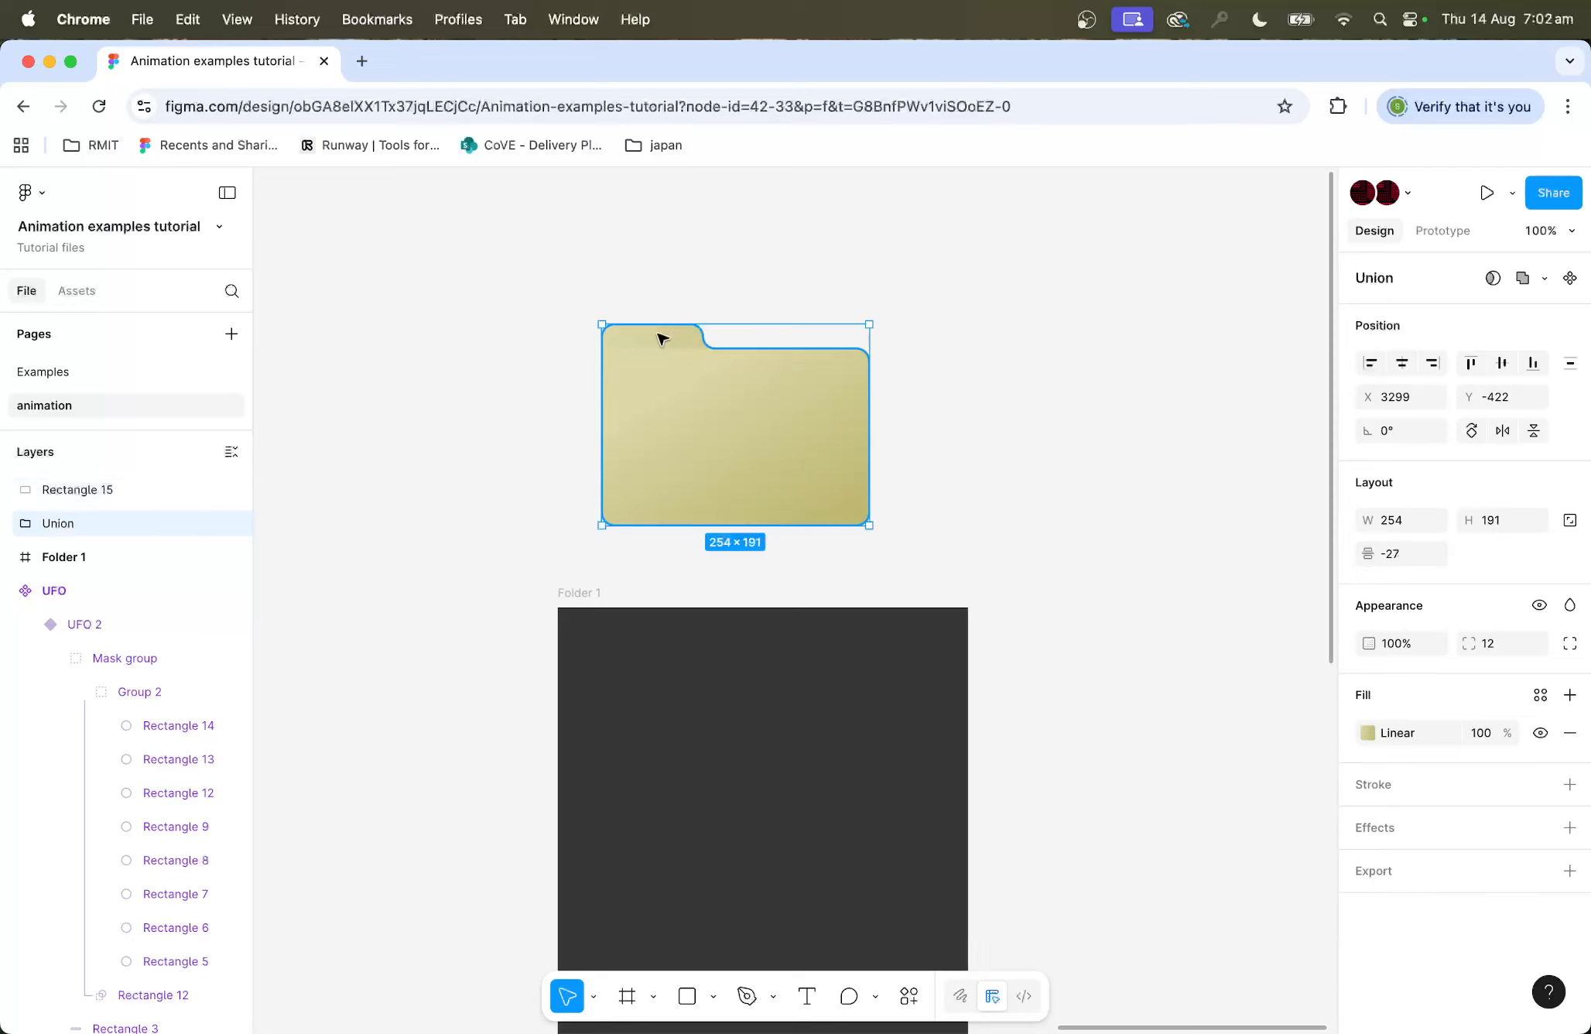
{"action": "left_click", "coordinate": [1367, 732]}
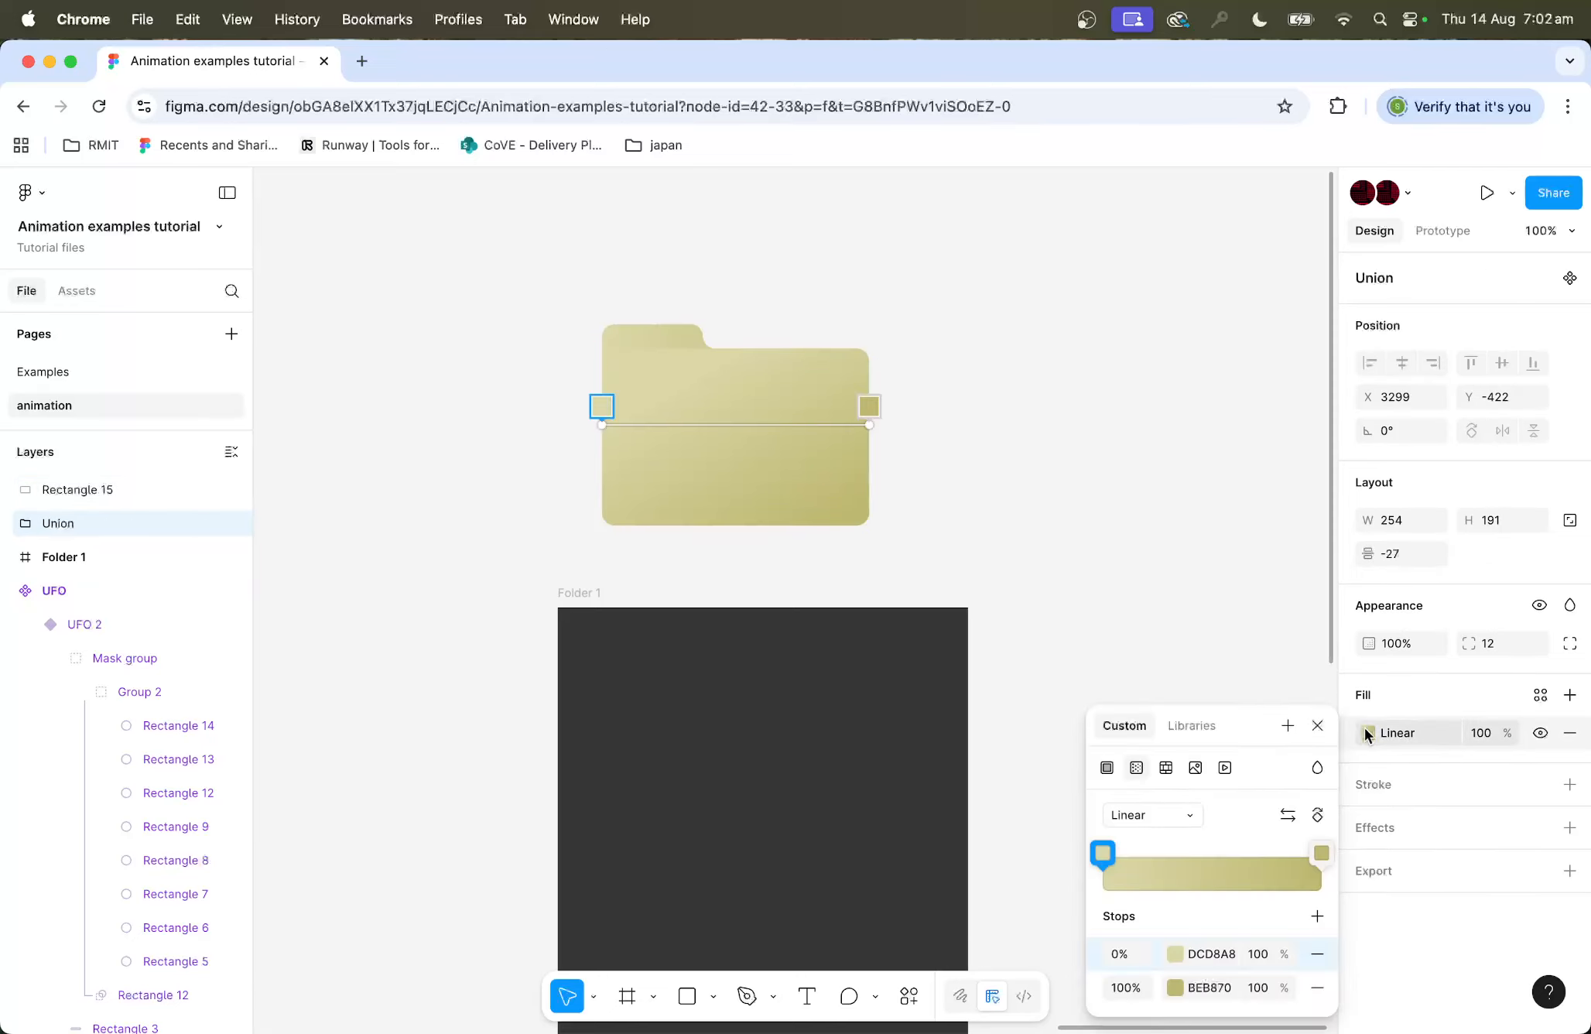
{"action": "left_click_drag", "start_coordinate": [869, 424], "coordinate": [715, 503]}
{"action": "left_click_drag", "start_coordinate": [613, 438], "coordinate": [675, 367]}
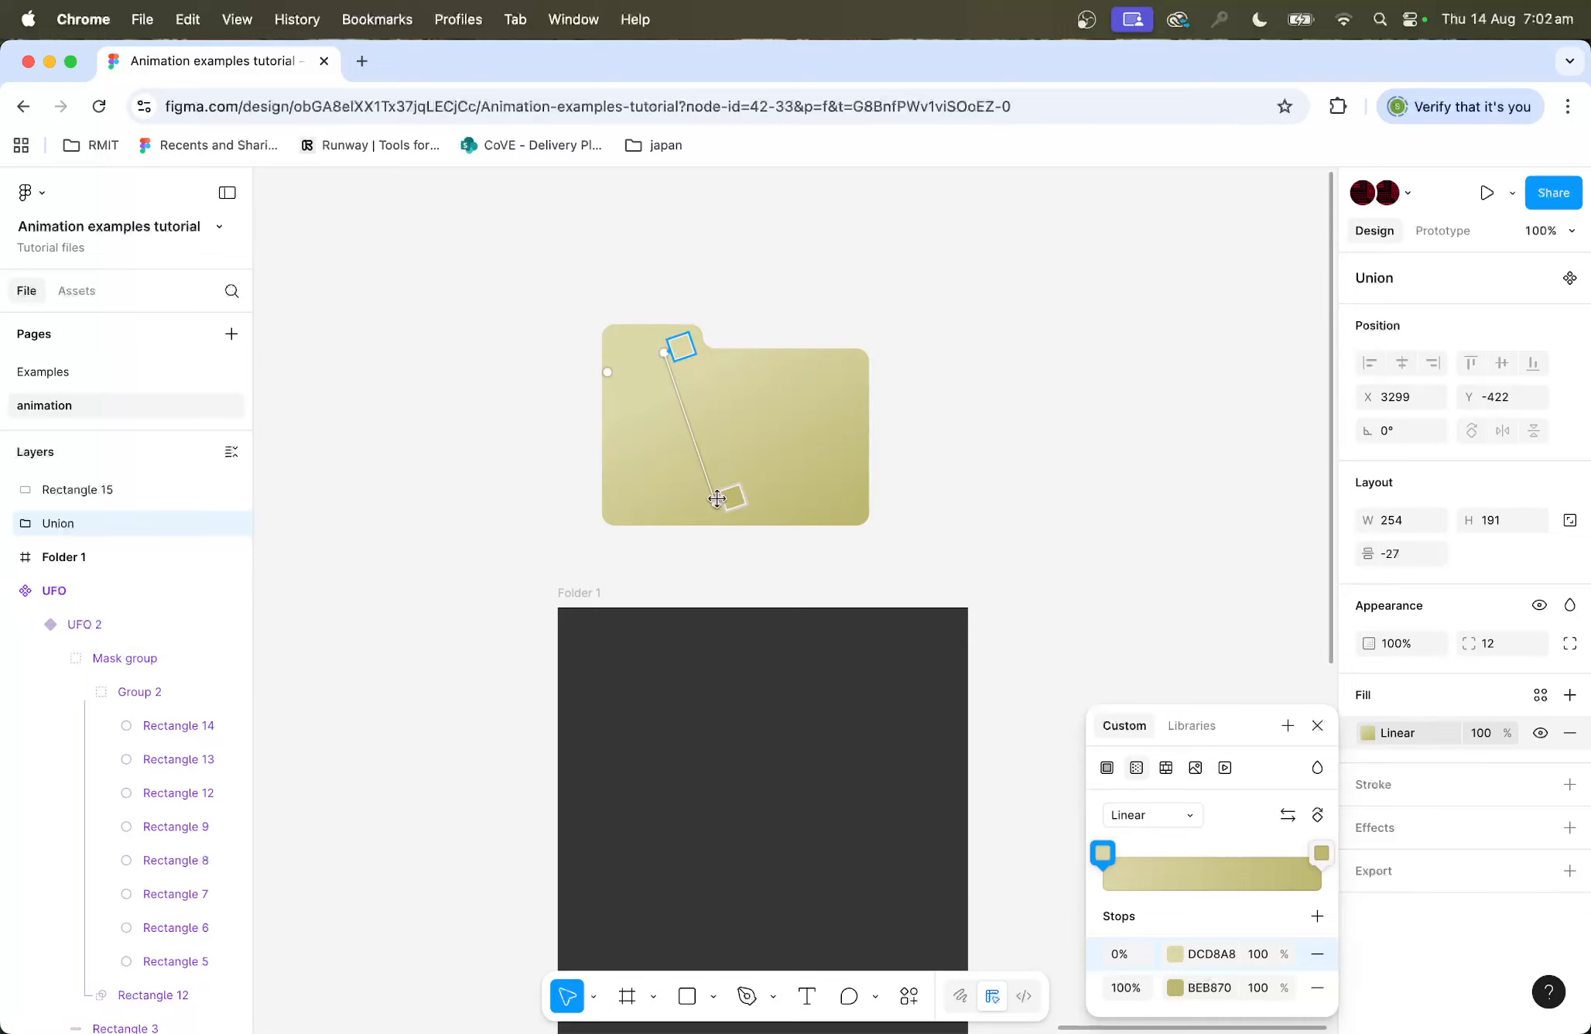
{"action": "left_click_drag", "start_coordinate": [675, 346], "coordinate": [598, 286]}
{"action": "key", "text": "Escape"}
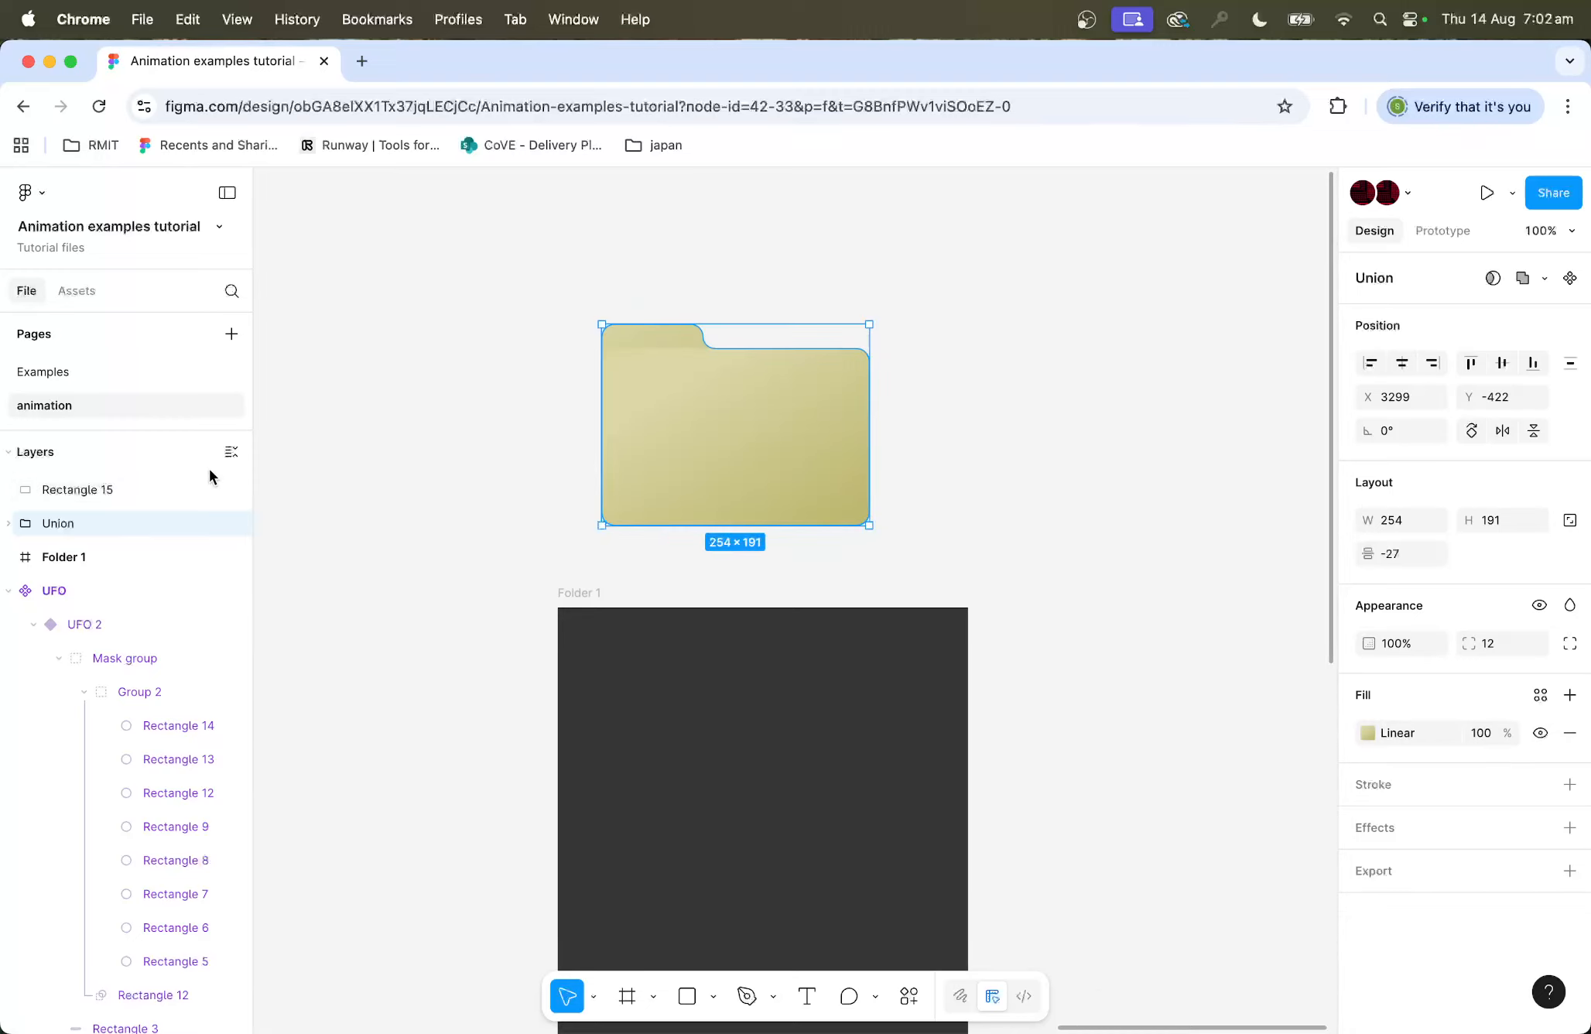
Step: Rename the front rectangle layer as front folder
{"action": "left_click", "coordinate": [67, 491]}
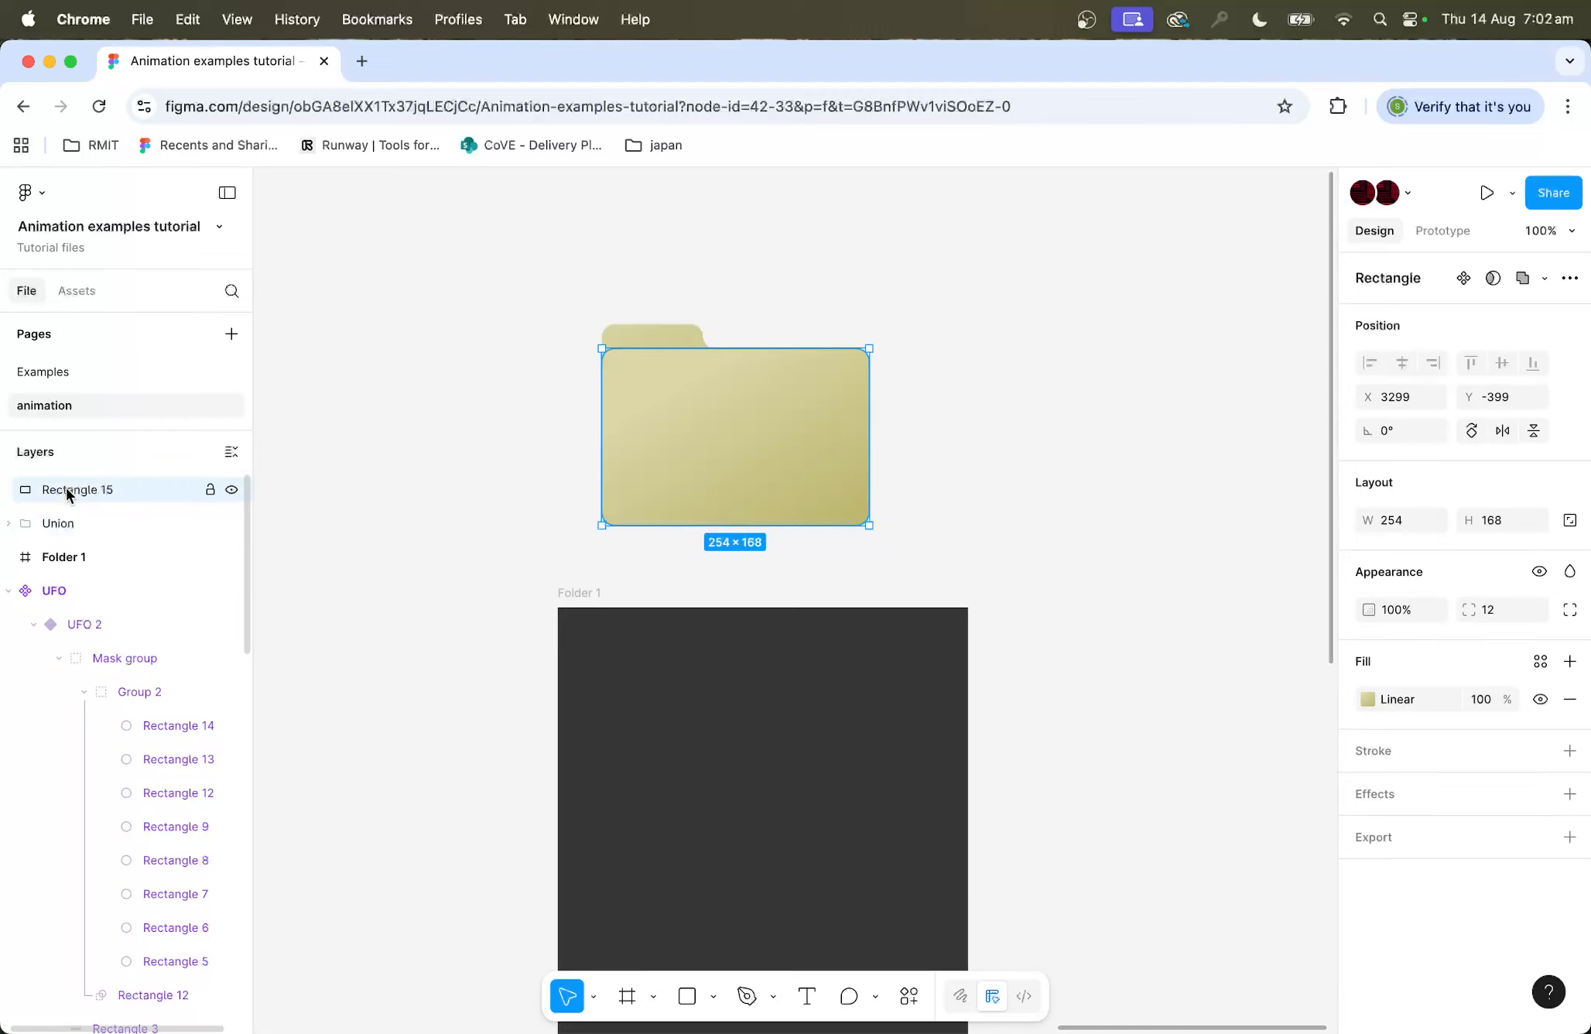
{"action": "double_click", "coordinate": [66, 488]}
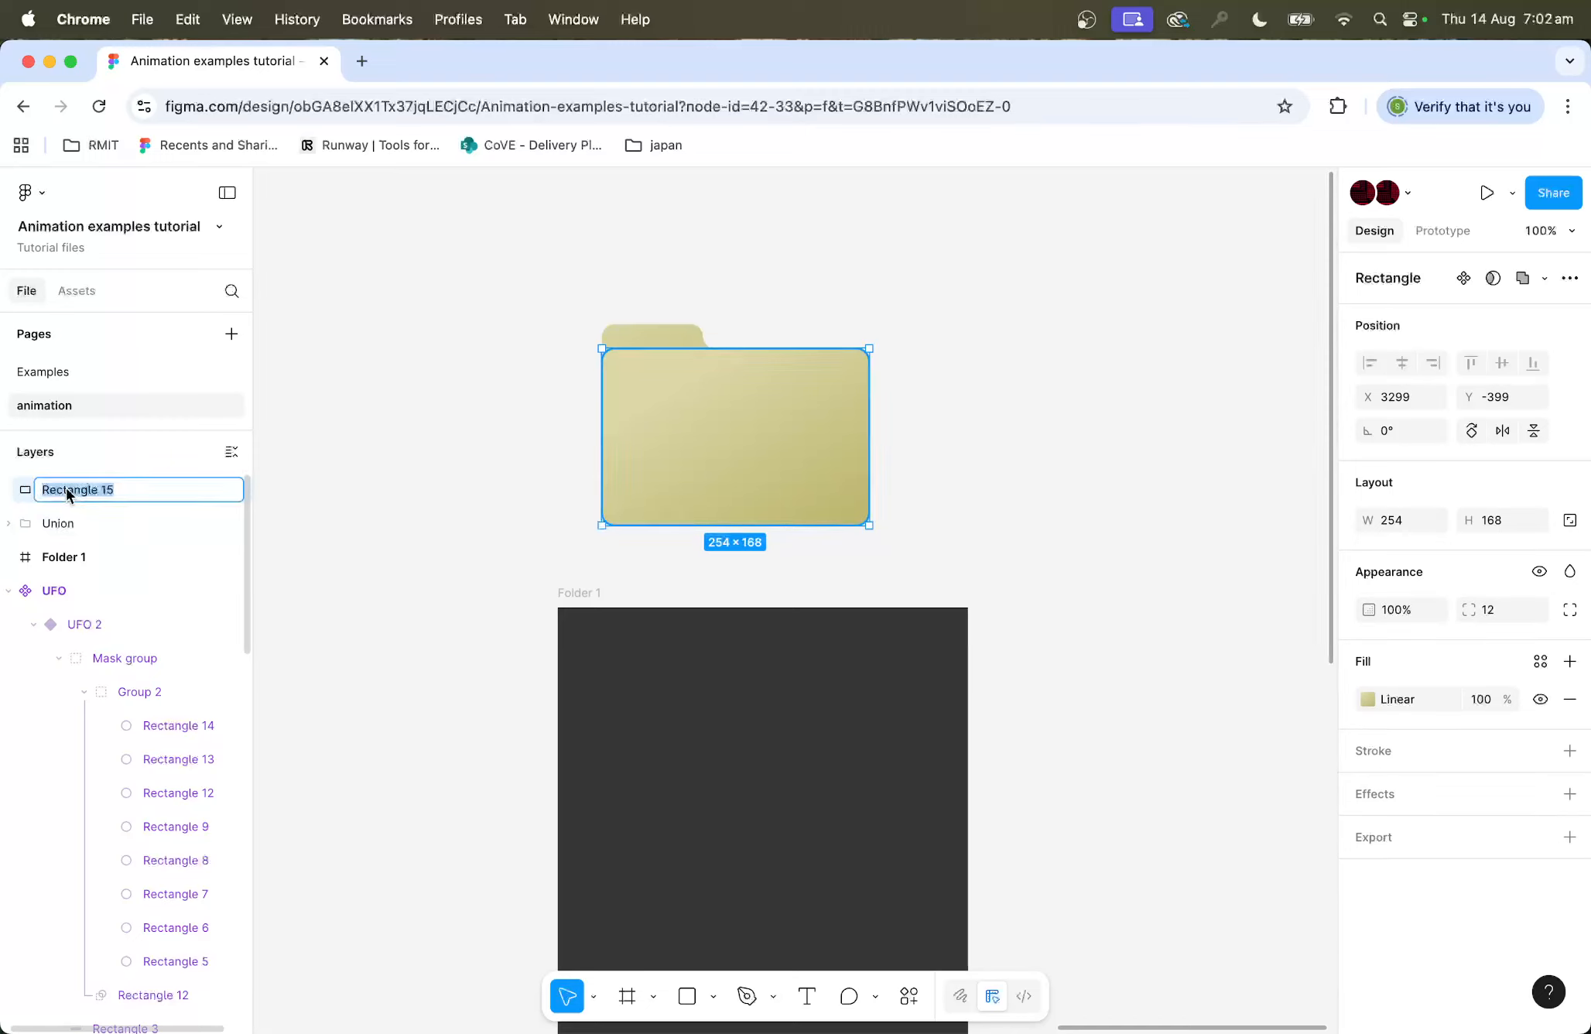
{"action": "type", "text": "front folder"}
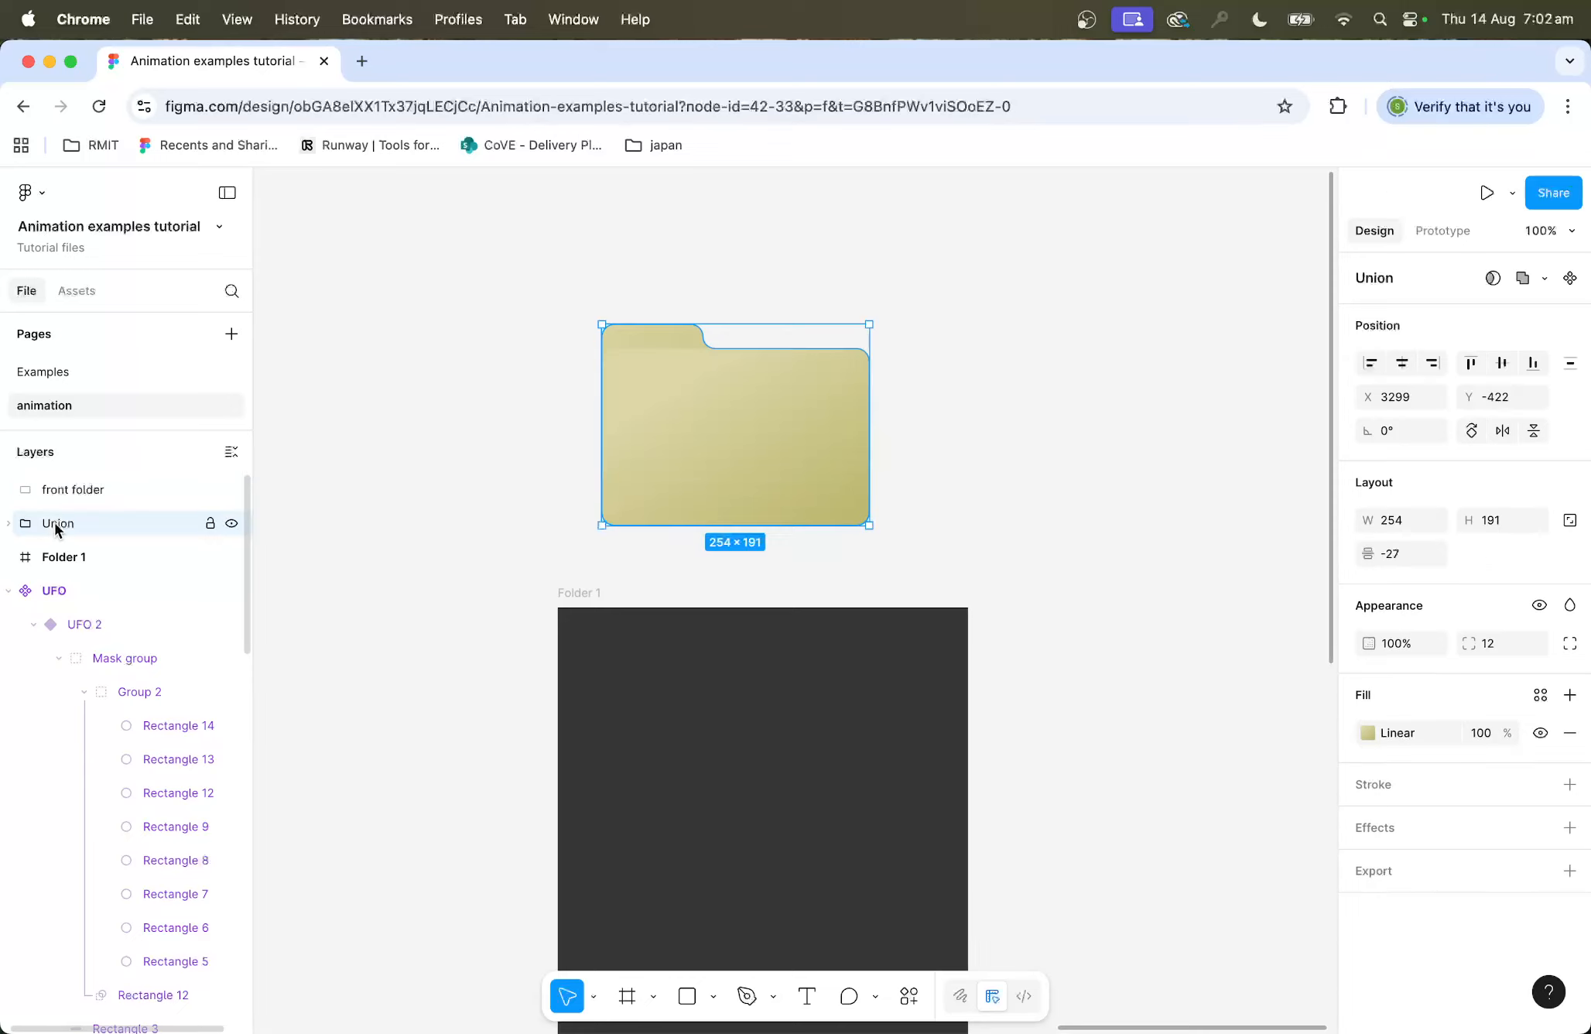
Step: Rename the union layer as back folder
{"action": "double_click", "coordinate": [54, 523]}
{"action": "type", "text": "bac"}
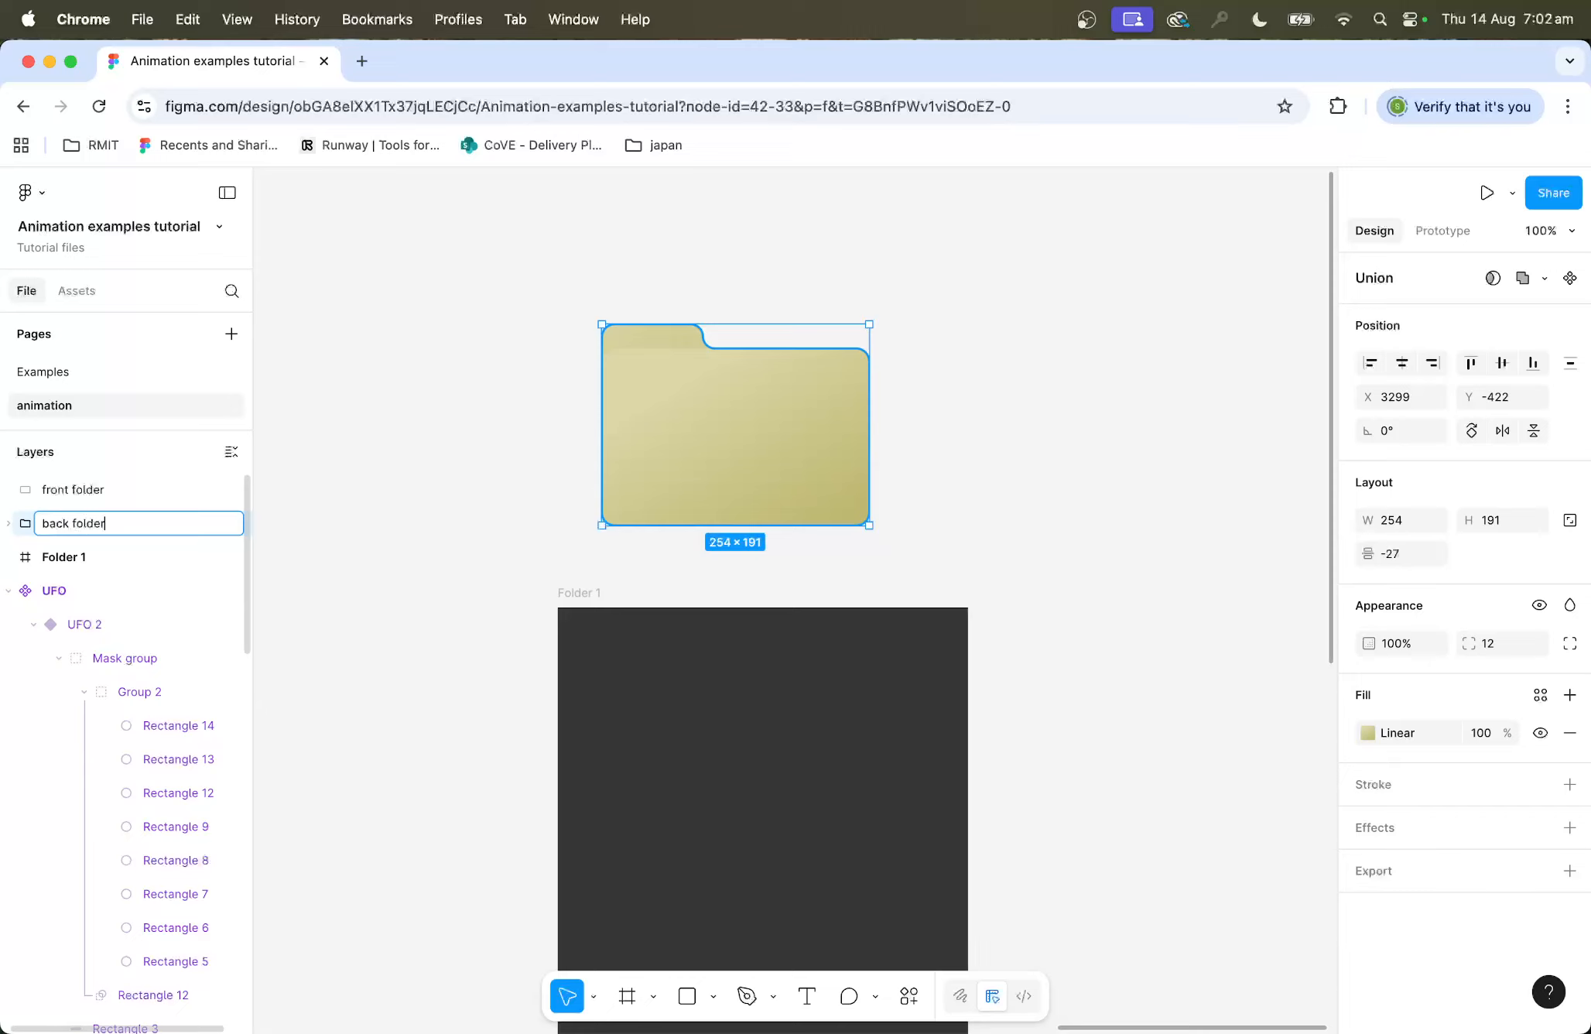
{"action": "type", "text": "k folder"}
{"action": "left_click", "coordinate": [409, 523]}
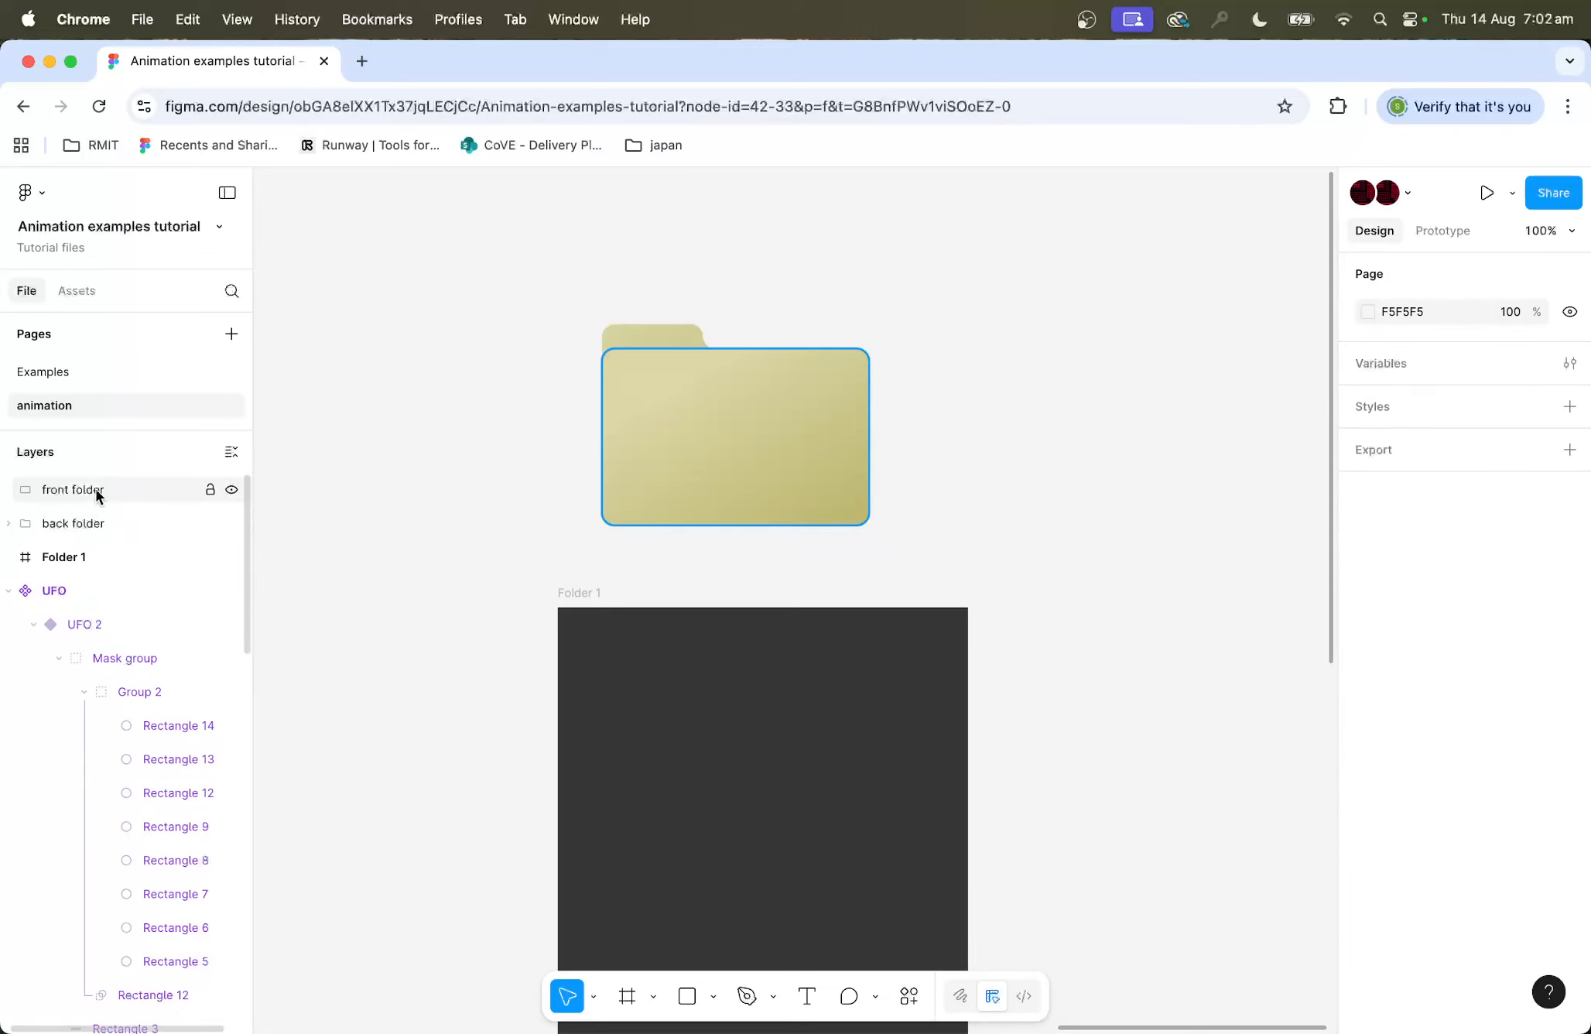
Step: Draw a rectangle about 217 × 133 above the folder, round its corners to 16 and set its fill to FDFDFD
{"action": "left_click", "coordinate": [696, 997]}
{"action": "scroll", "coordinate": [840, 414], "scroll_direction": "up", "scroll_amount": 5}
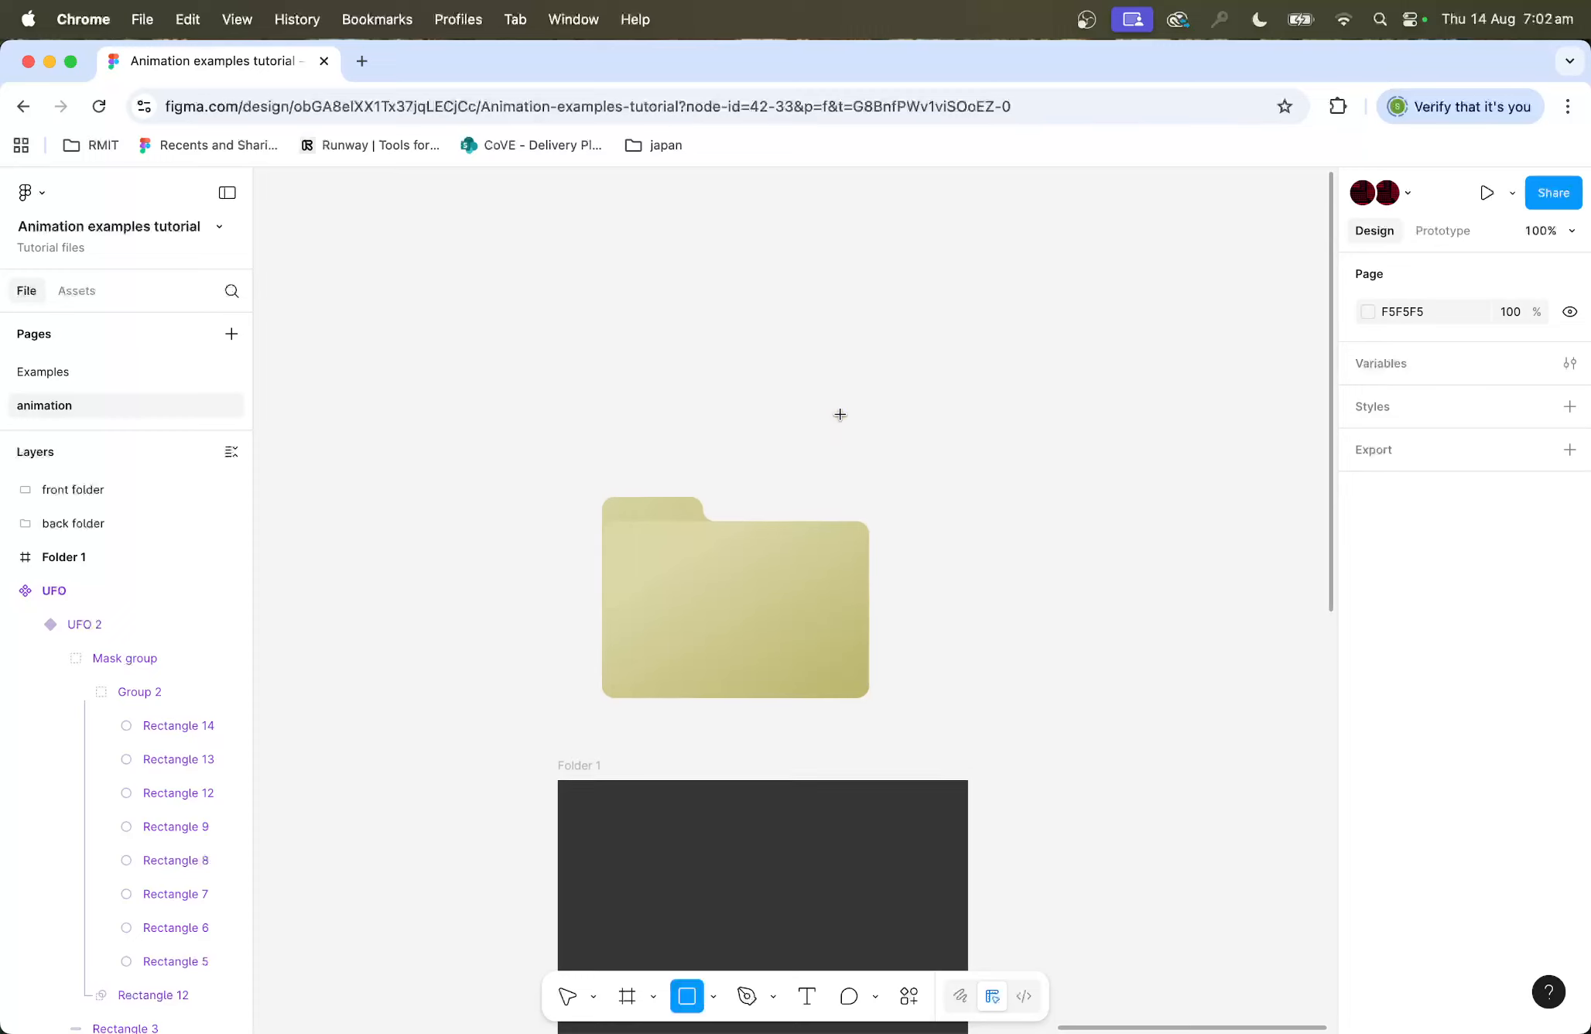
{"action": "left_click_drag", "start_coordinate": [608, 577], "coordinate": [837, 716]}
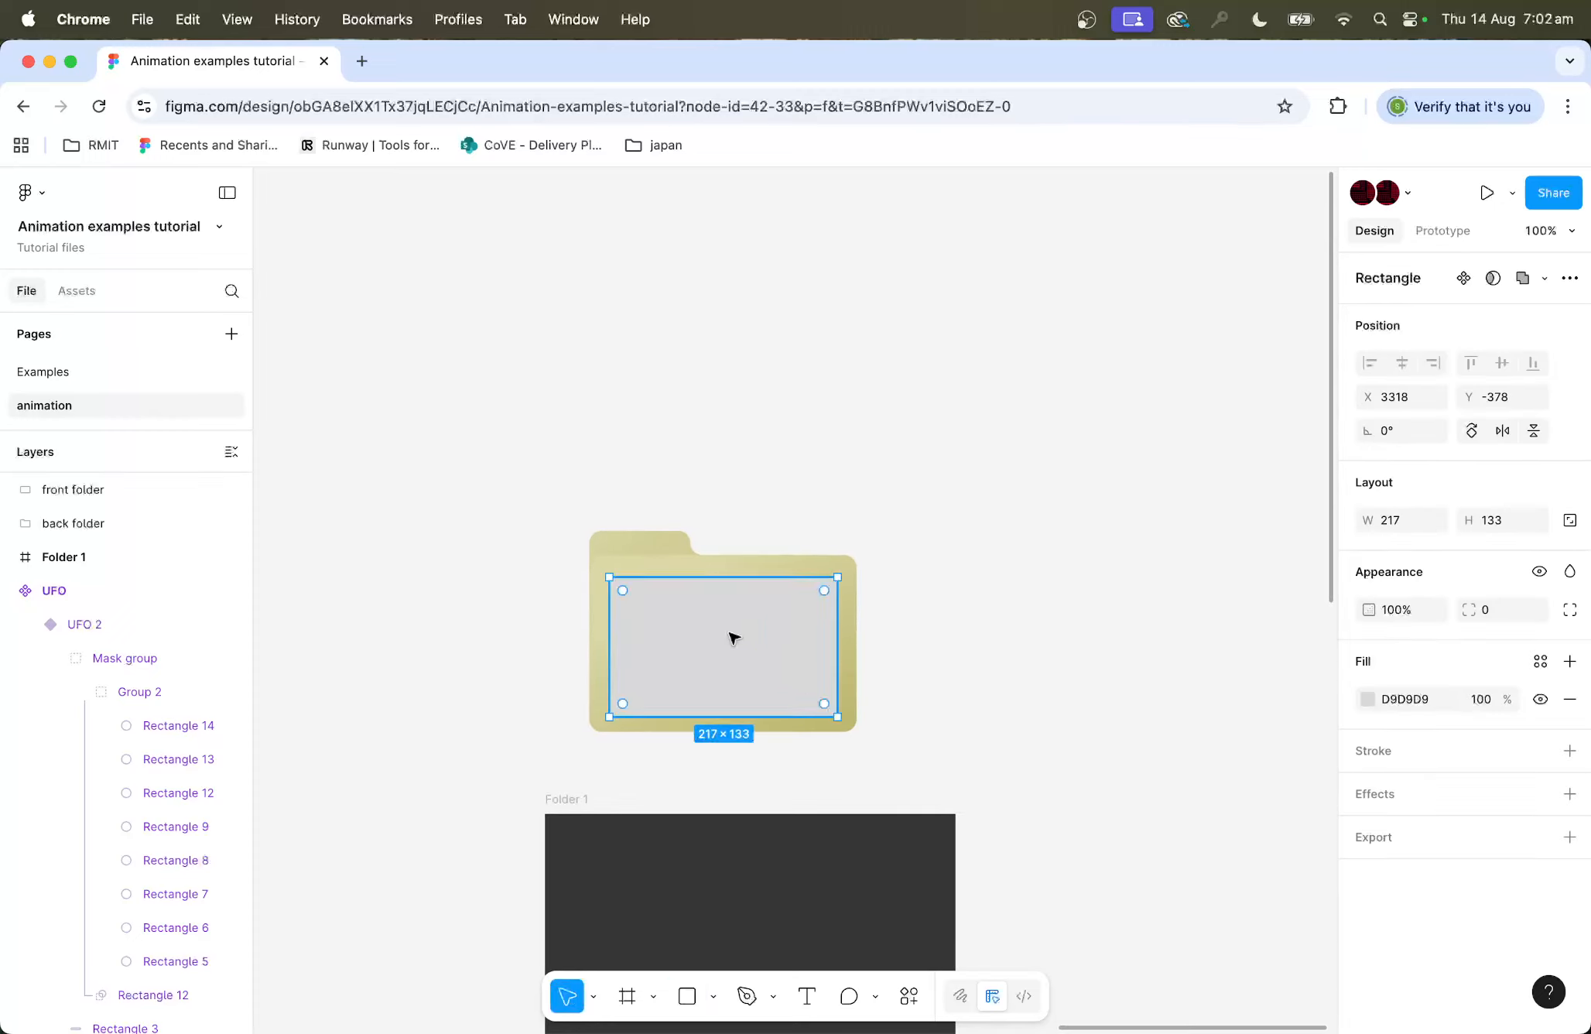
{"action": "left_click_drag", "start_coordinate": [732, 639], "coordinate": [727, 391]}
{"action": "left_click", "coordinate": [724, 395]}
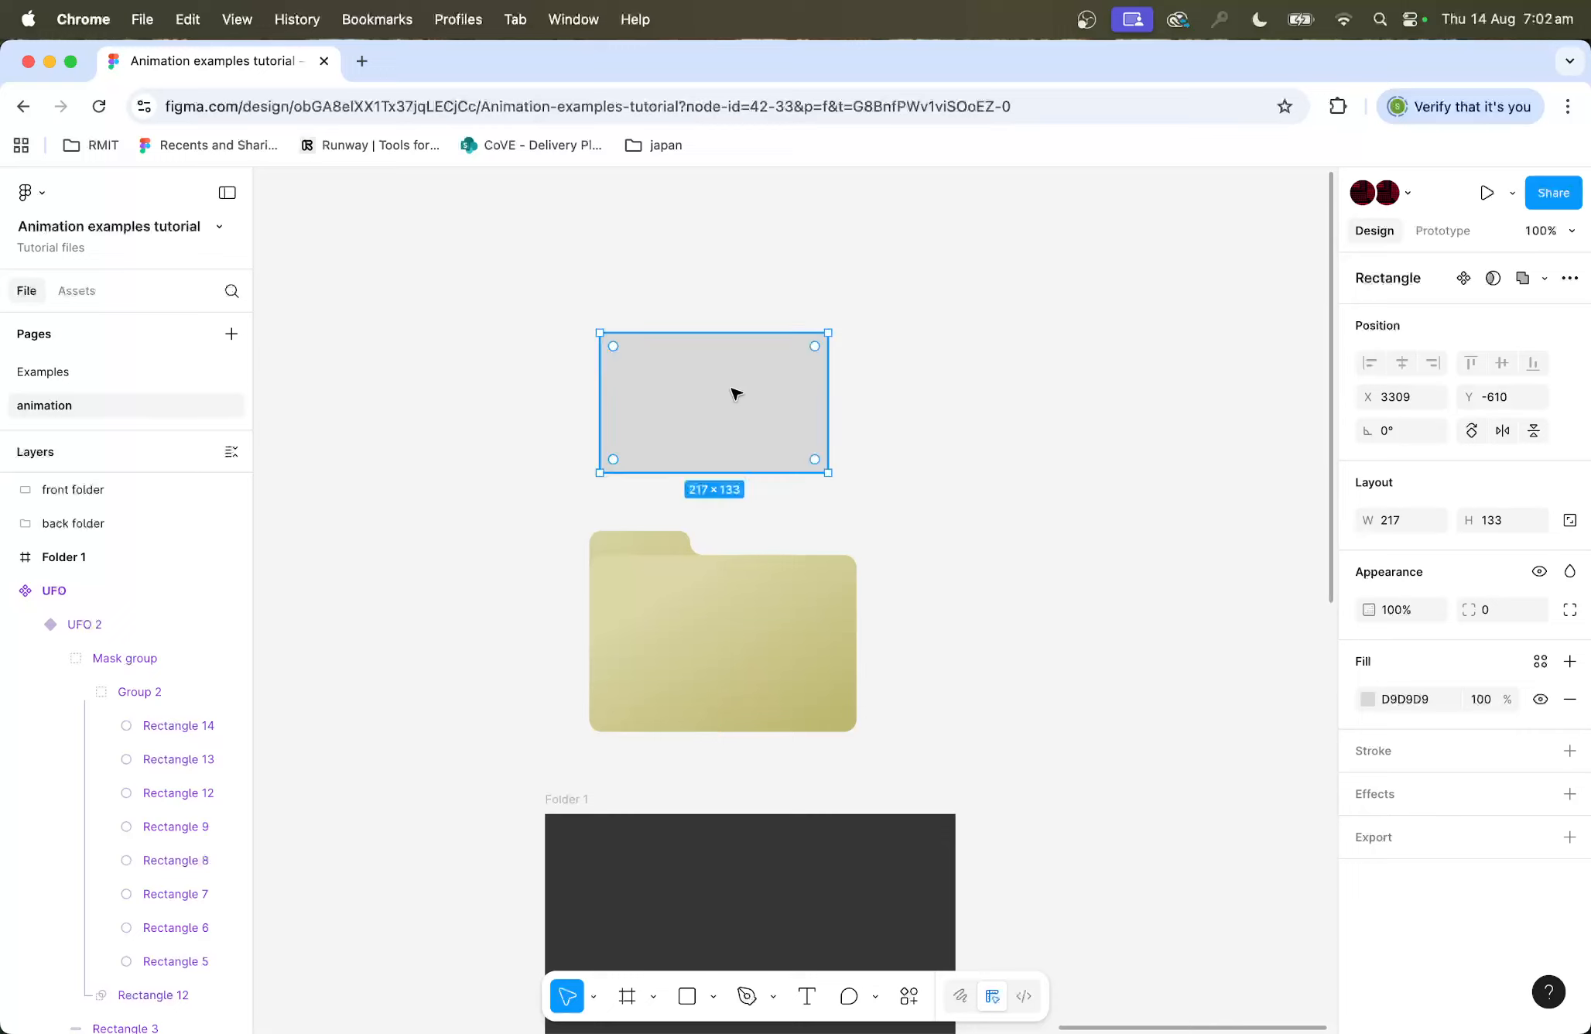
{"action": "left_click_drag", "start_coordinate": [618, 345], "coordinate": [621, 349]}
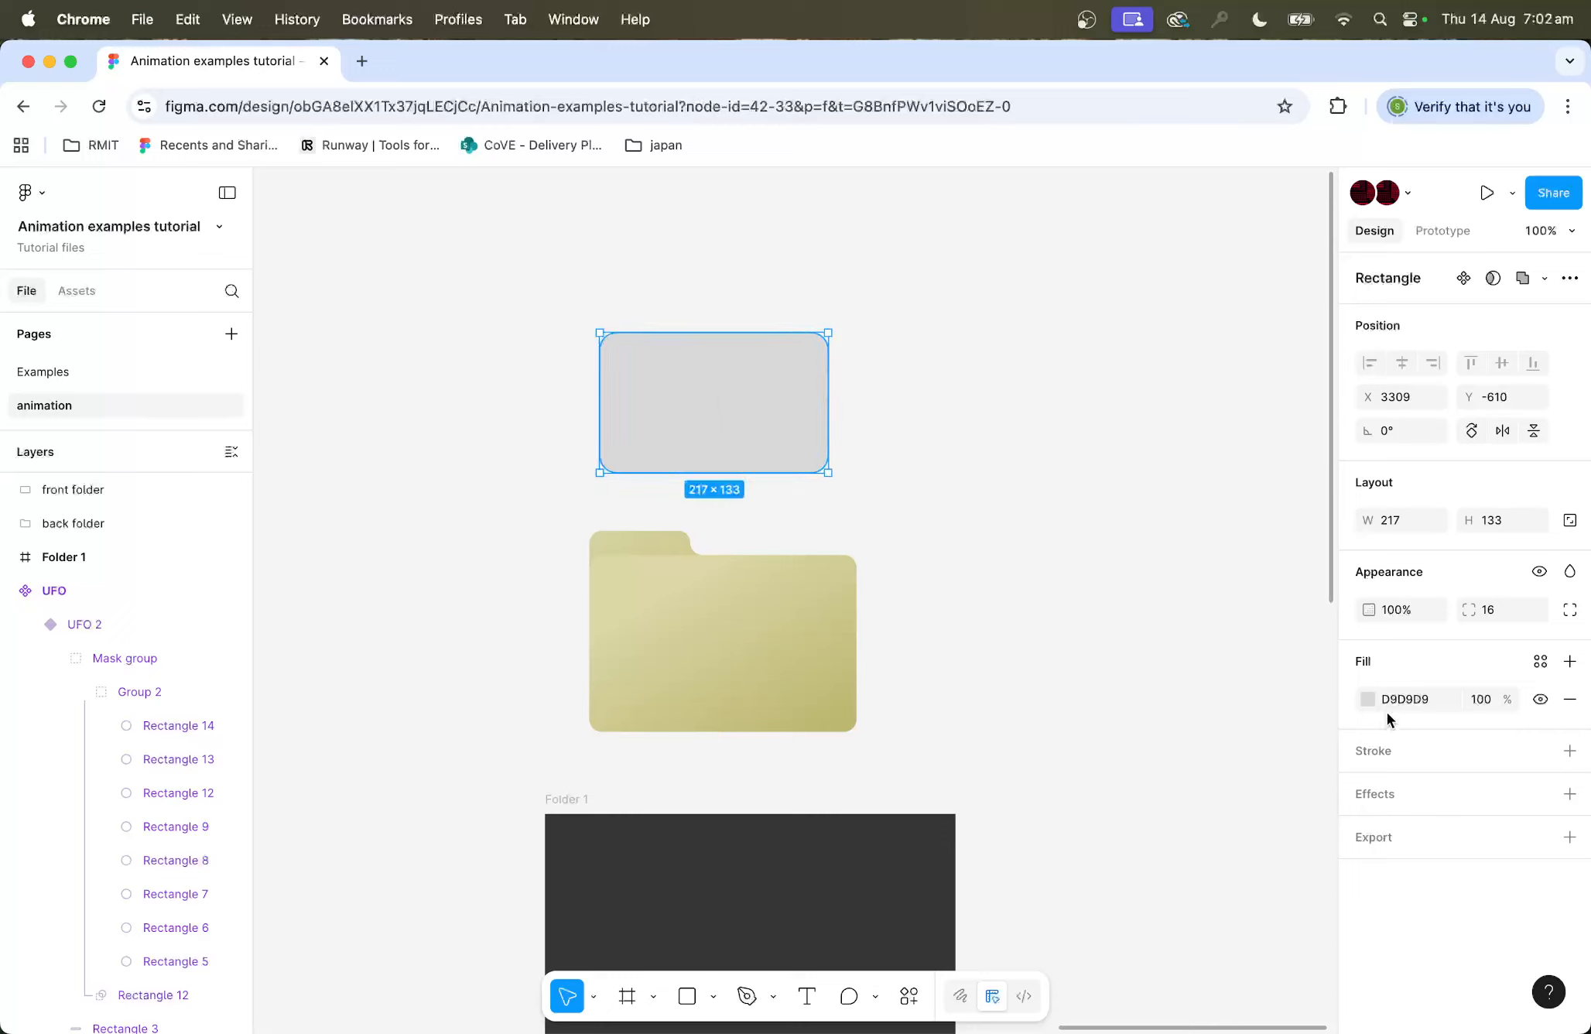
{"action": "left_click", "coordinate": [1367, 699]}
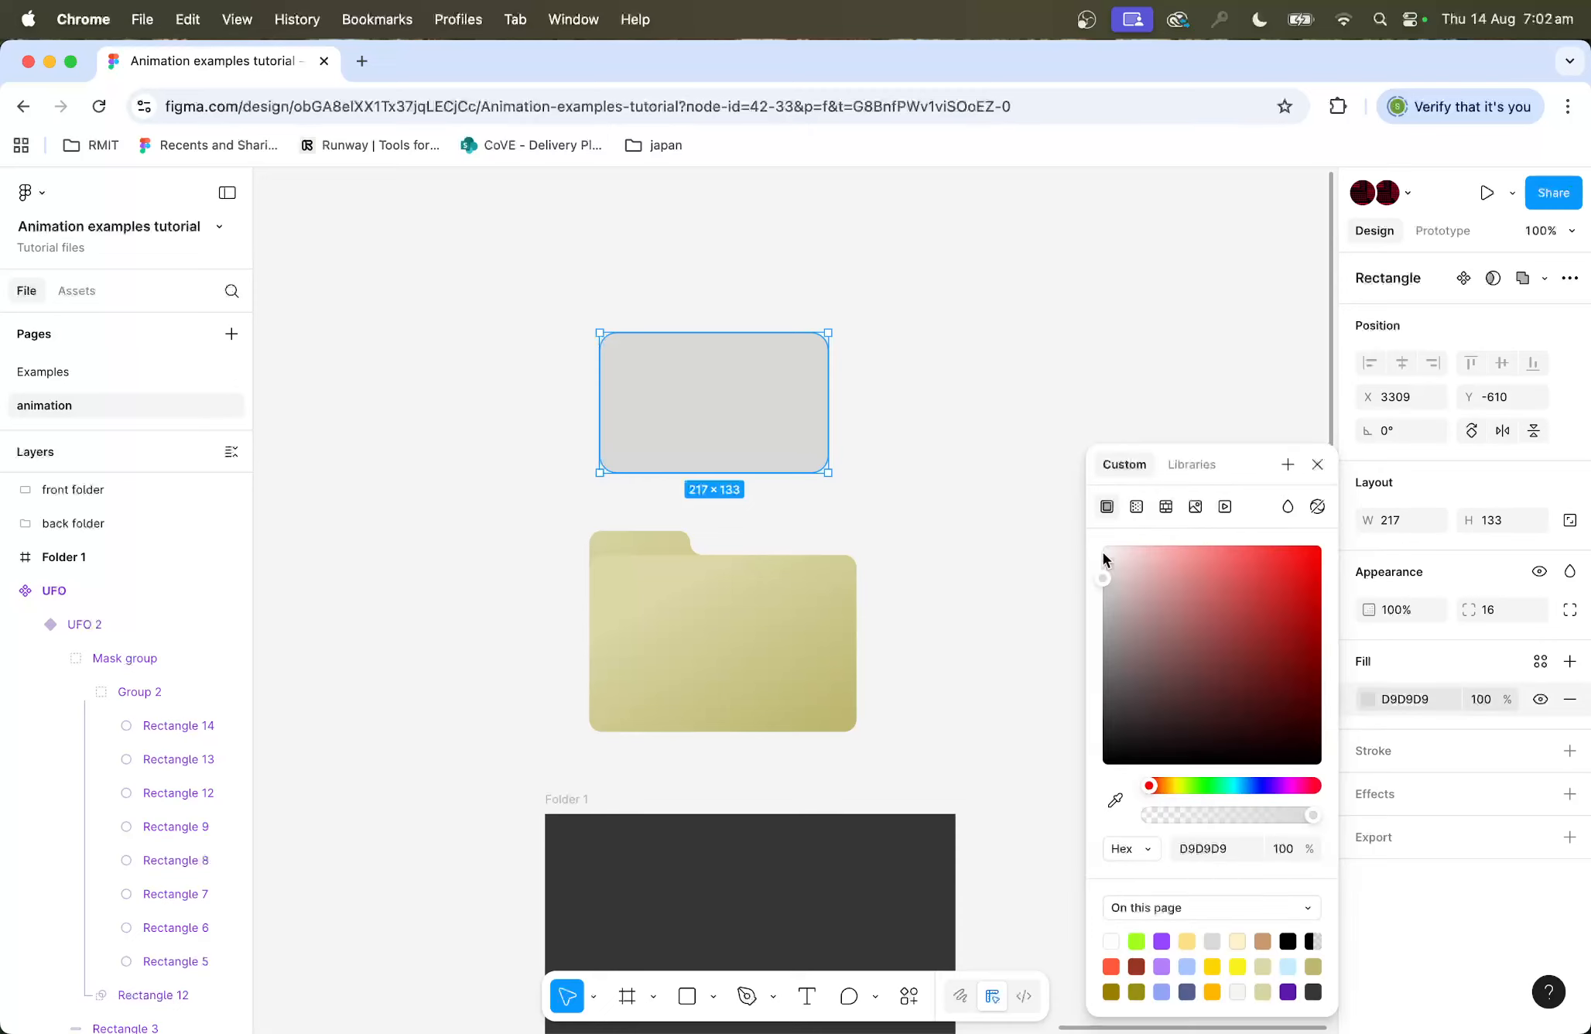
{"action": "left_click_drag", "start_coordinate": [1103, 551], "coordinate": [1097, 554]}
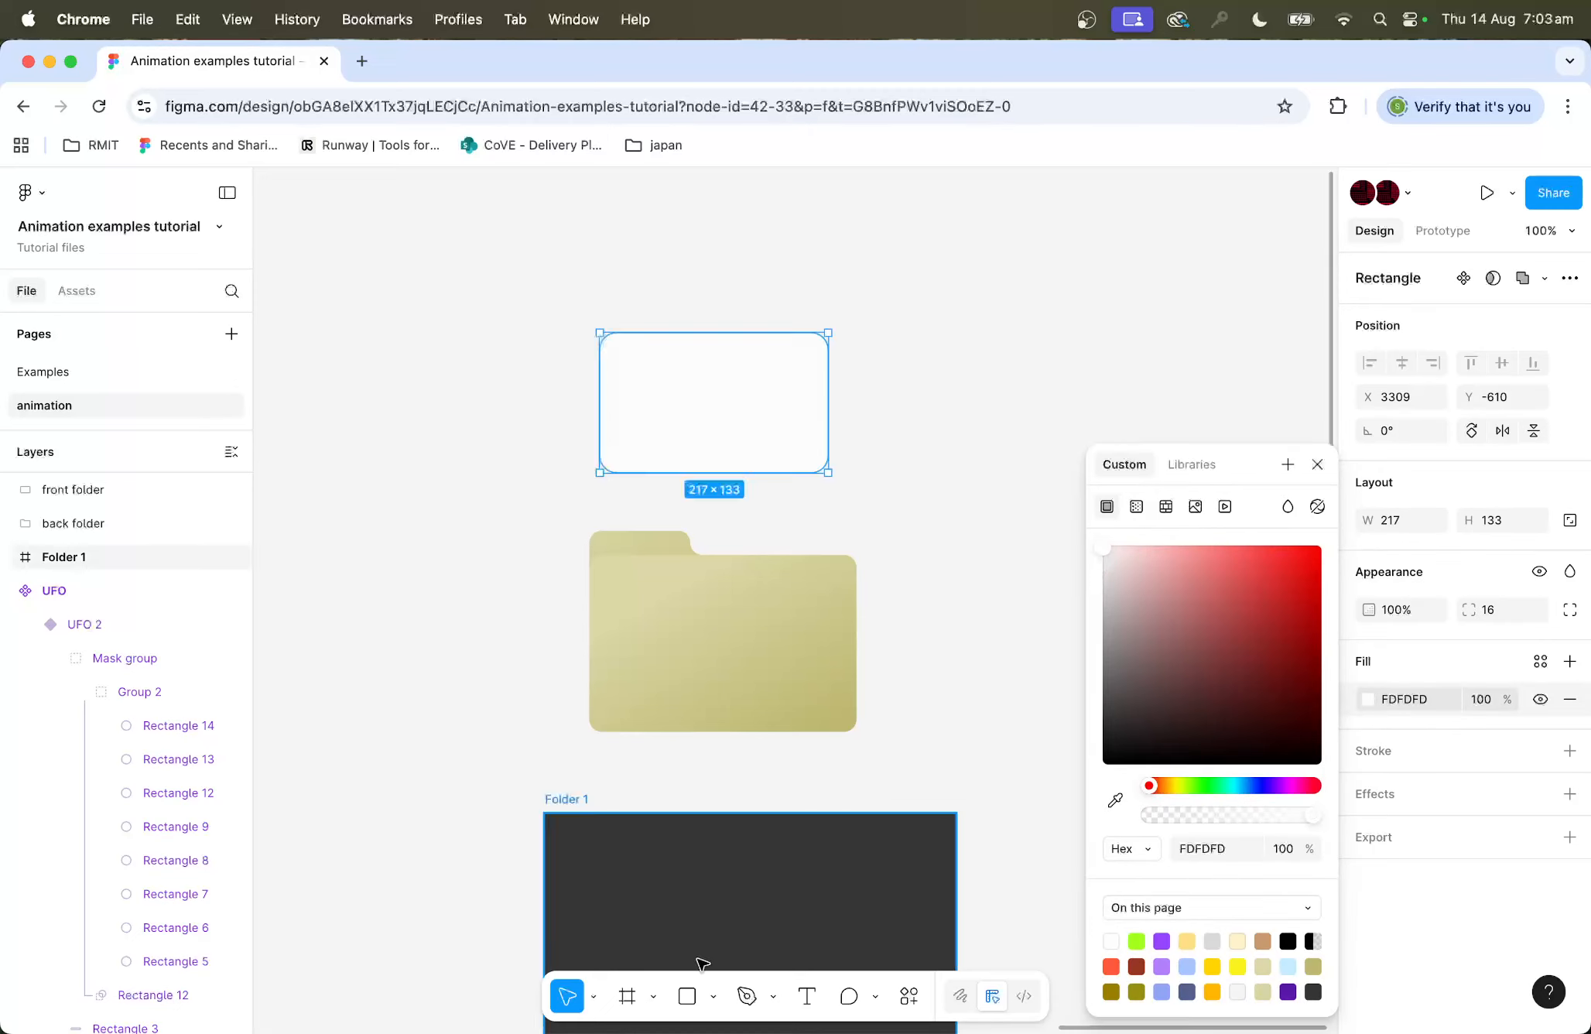
Step: Draw a vertical line about 100 long inside the rectangle near its left edge
{"action": "left_click", "coordinate": [712, 996]}
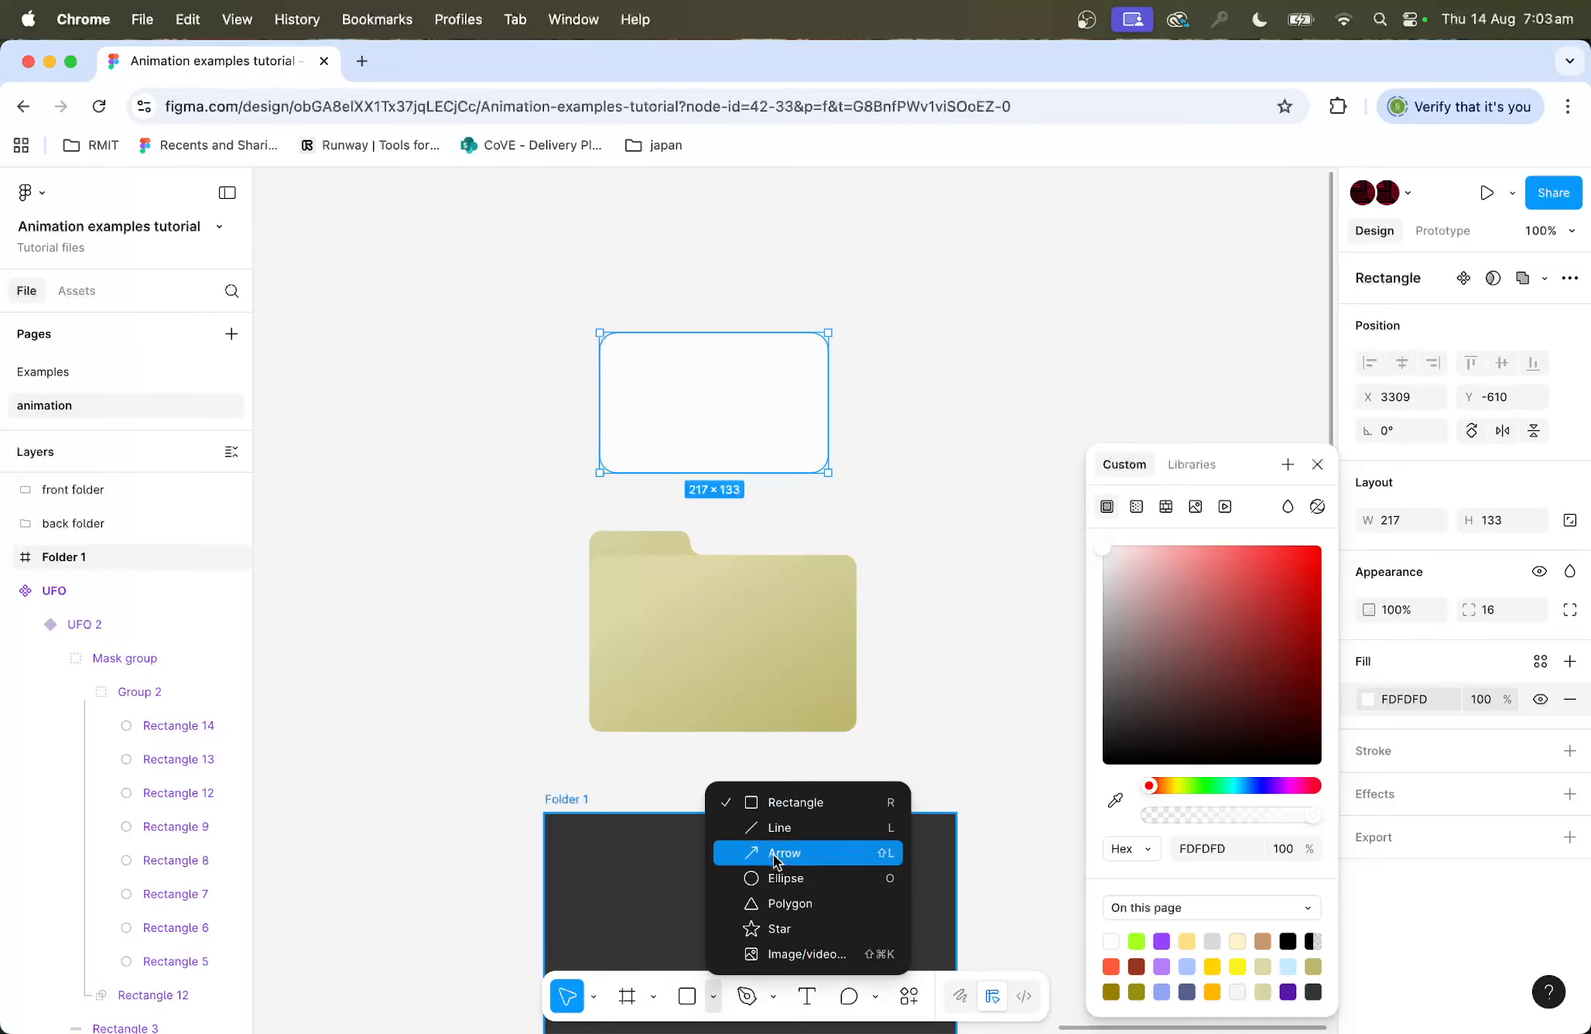
{"action": "left_click", "coordinate": [781, 828]}
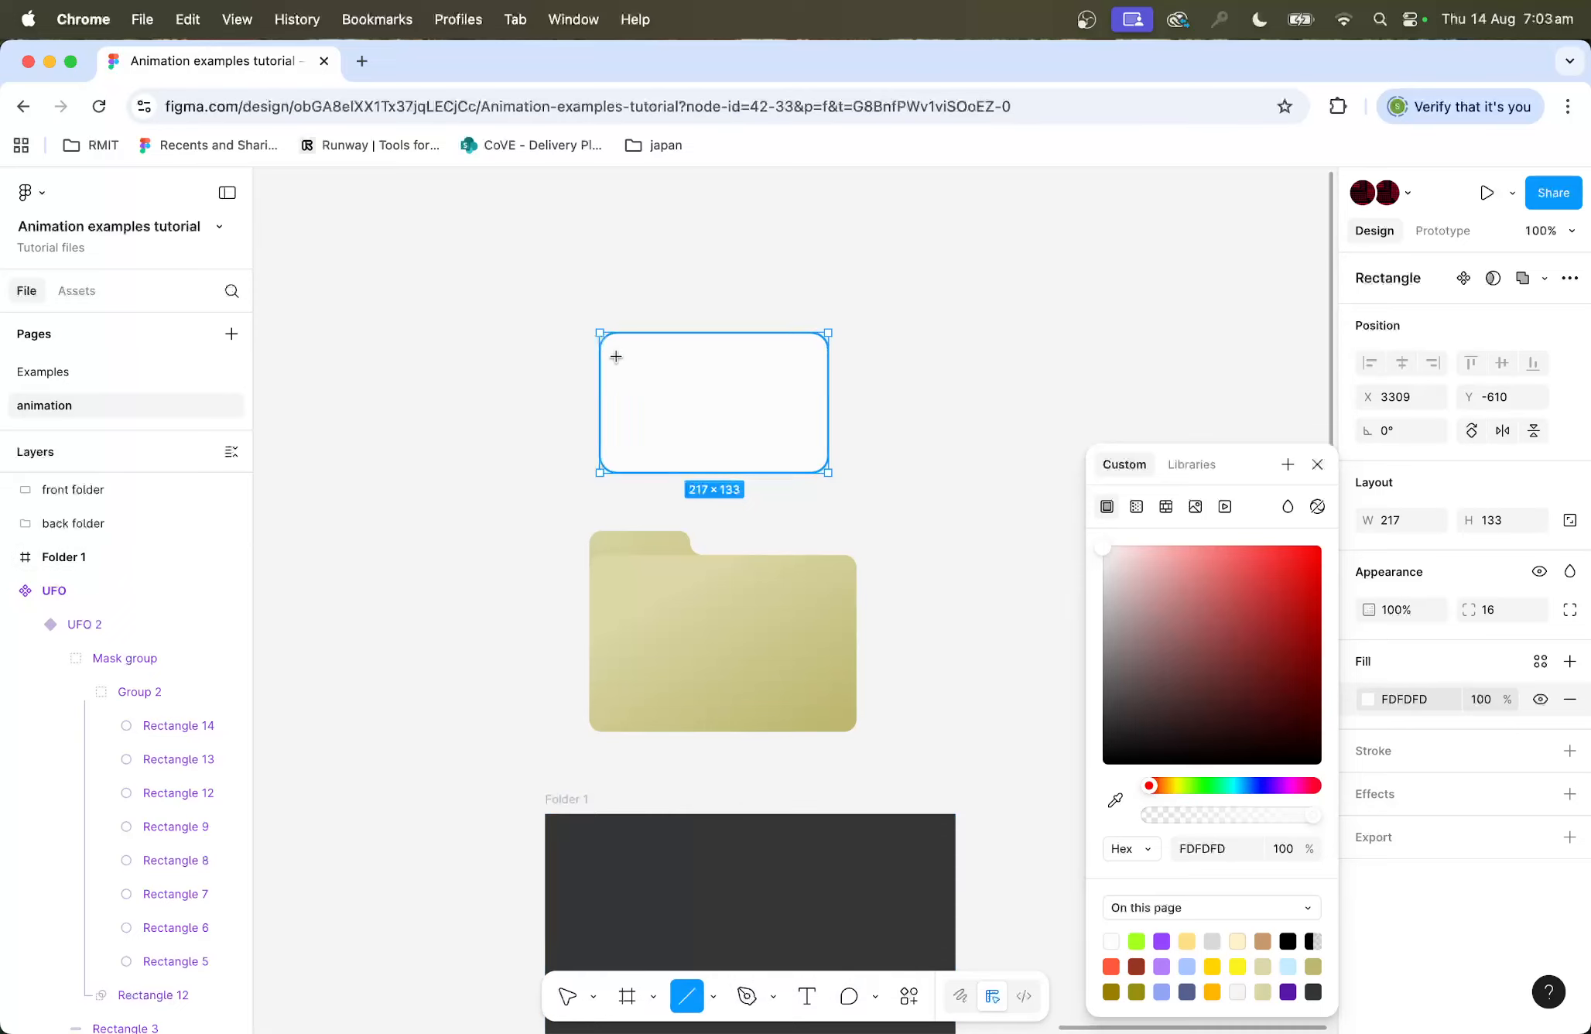
{"action": "left_click_drag", "start_coordinate": [620, 351], "coordinate": [620, 455]}
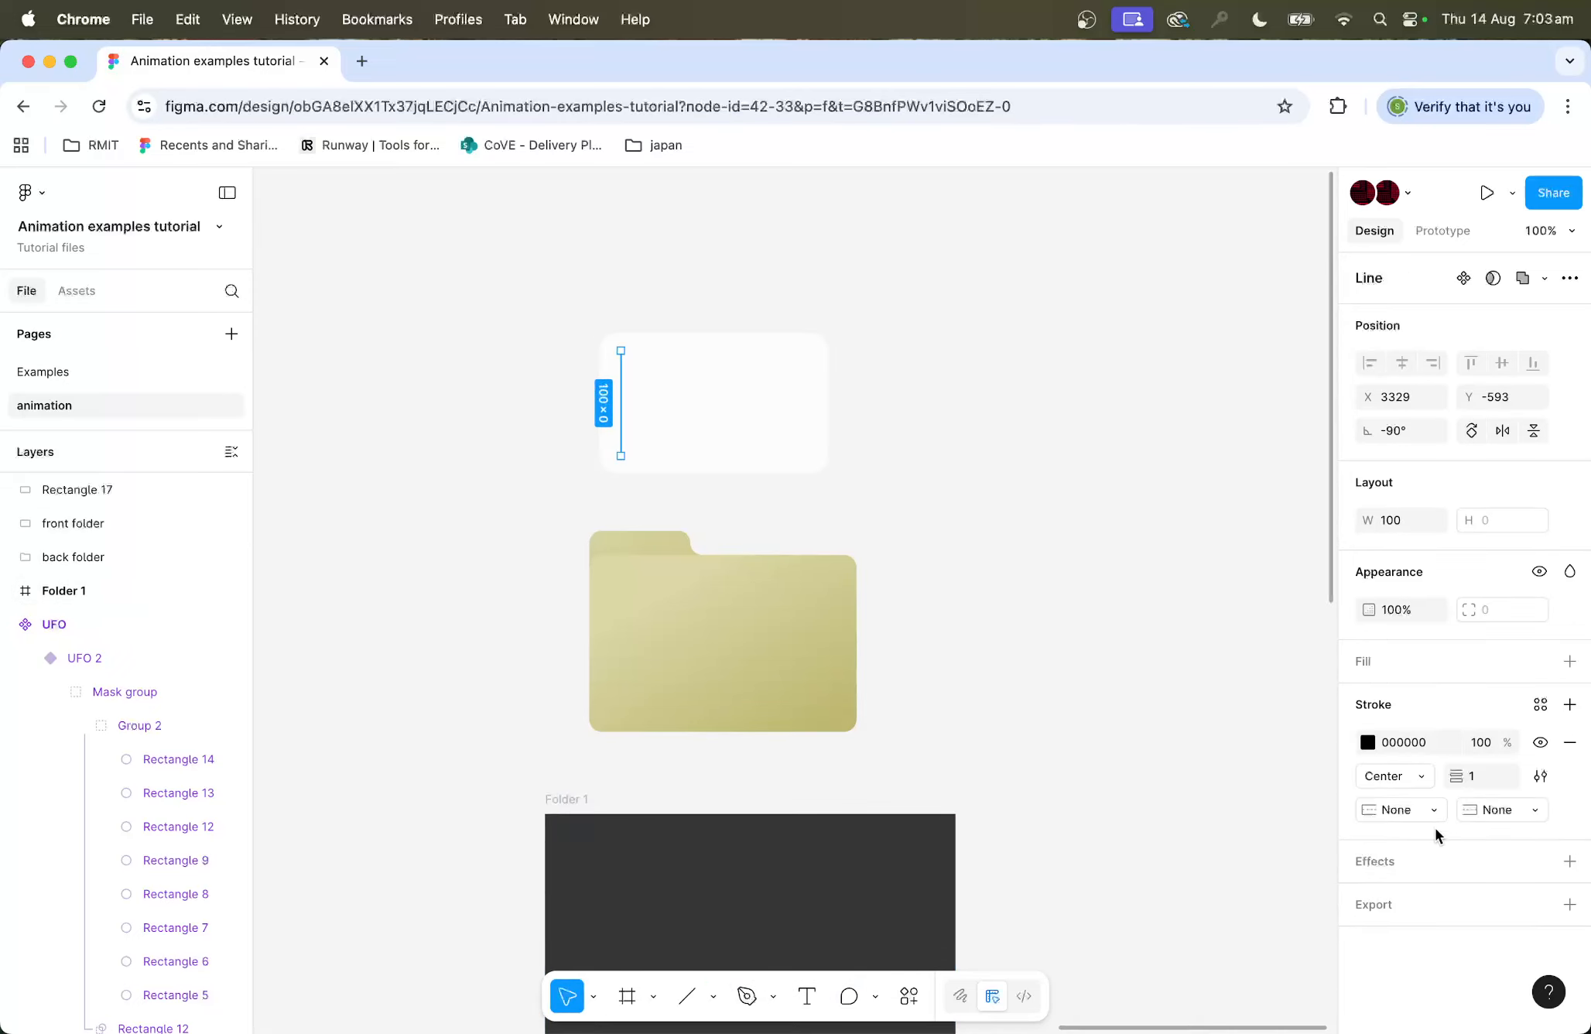
Step: Set the line's stroke weight to 2 and its stroke colour to light grey C4C4C4
{"action": "type", "text": "2"}
{"action": "left_click", "coordinate": [1366, 743]}
{"action": "mouse_move", "coordinate": [1145, 648]}
{"action": "left_mouse_down"}
{"action": "mouse_move", "coordinate": [1068, 666]}
{"action": "mouse_move", "coordinate": [1058, 601]}
{"action": "left_mouse_up"}
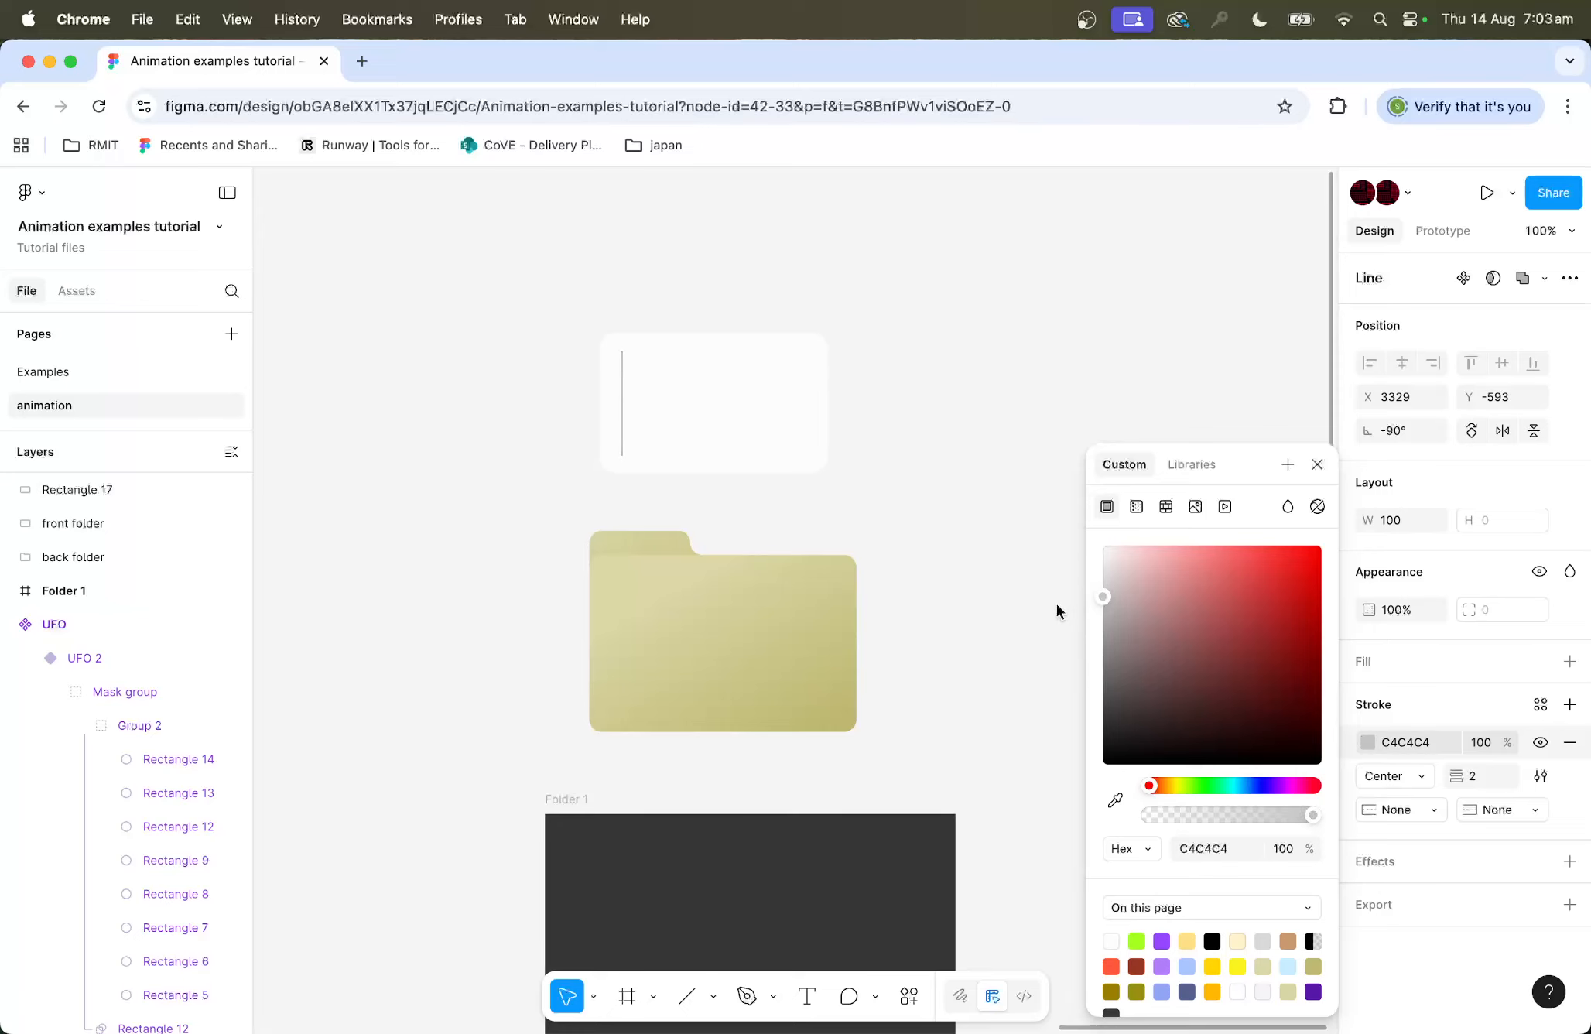
{"action": "left_click", "coordinate": [958, 461]}
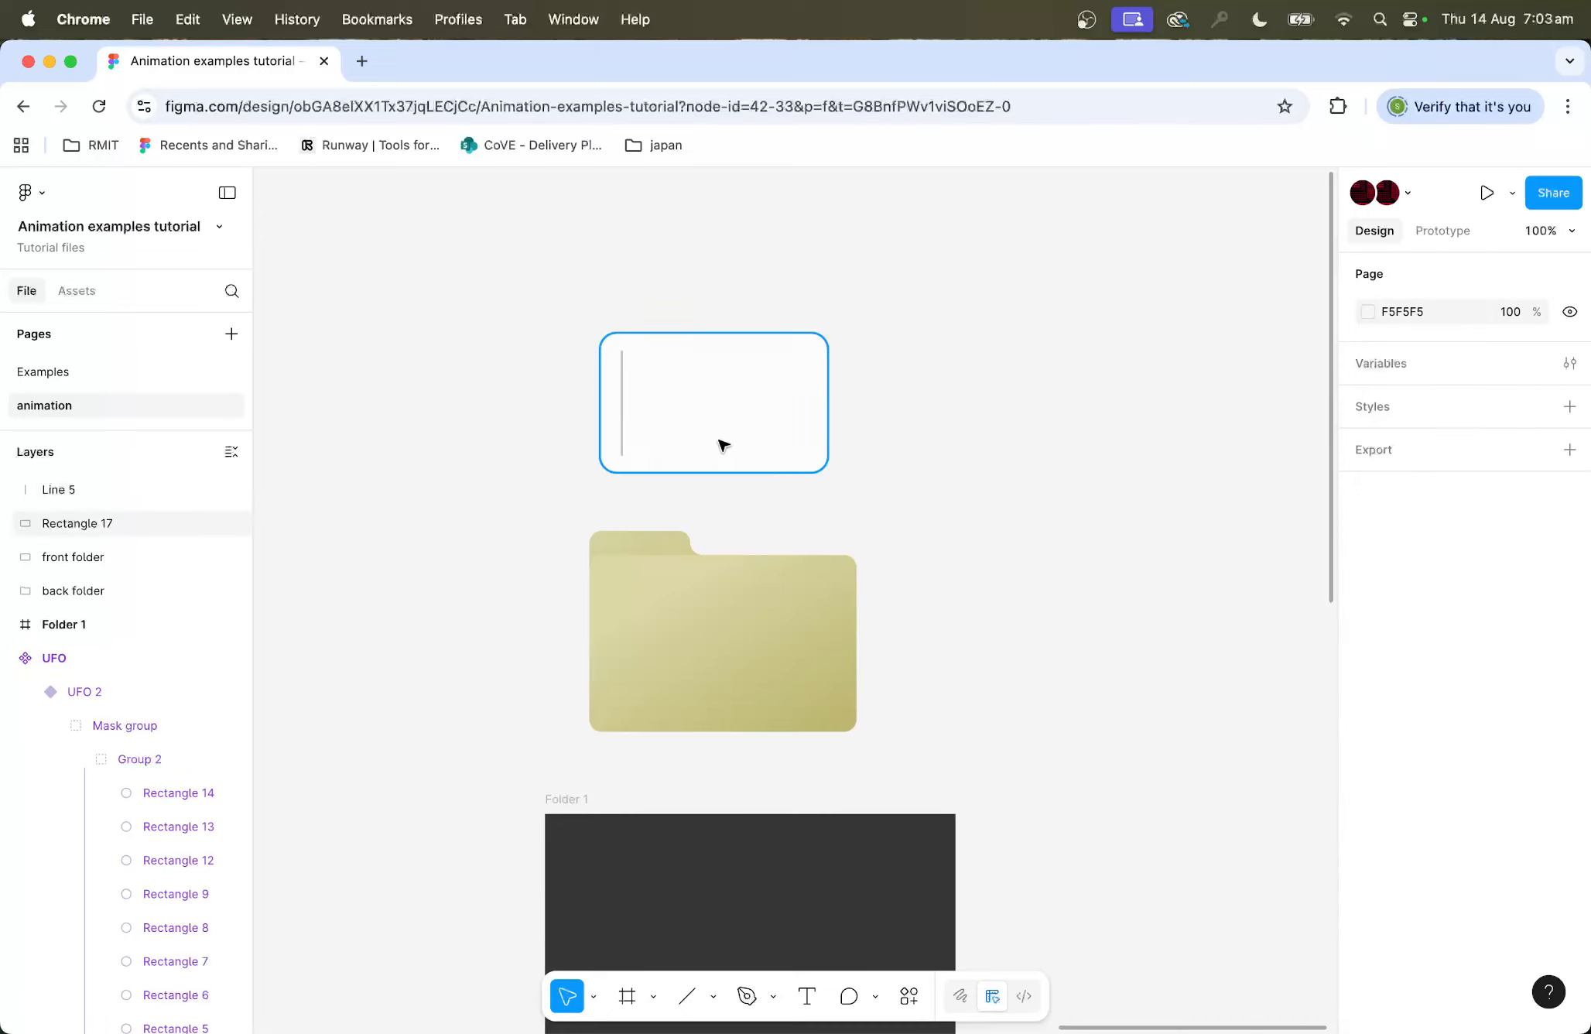
Step: Set the line's stroke weight to 4
{"action": "left_click", "coordinate": [624, 430]}
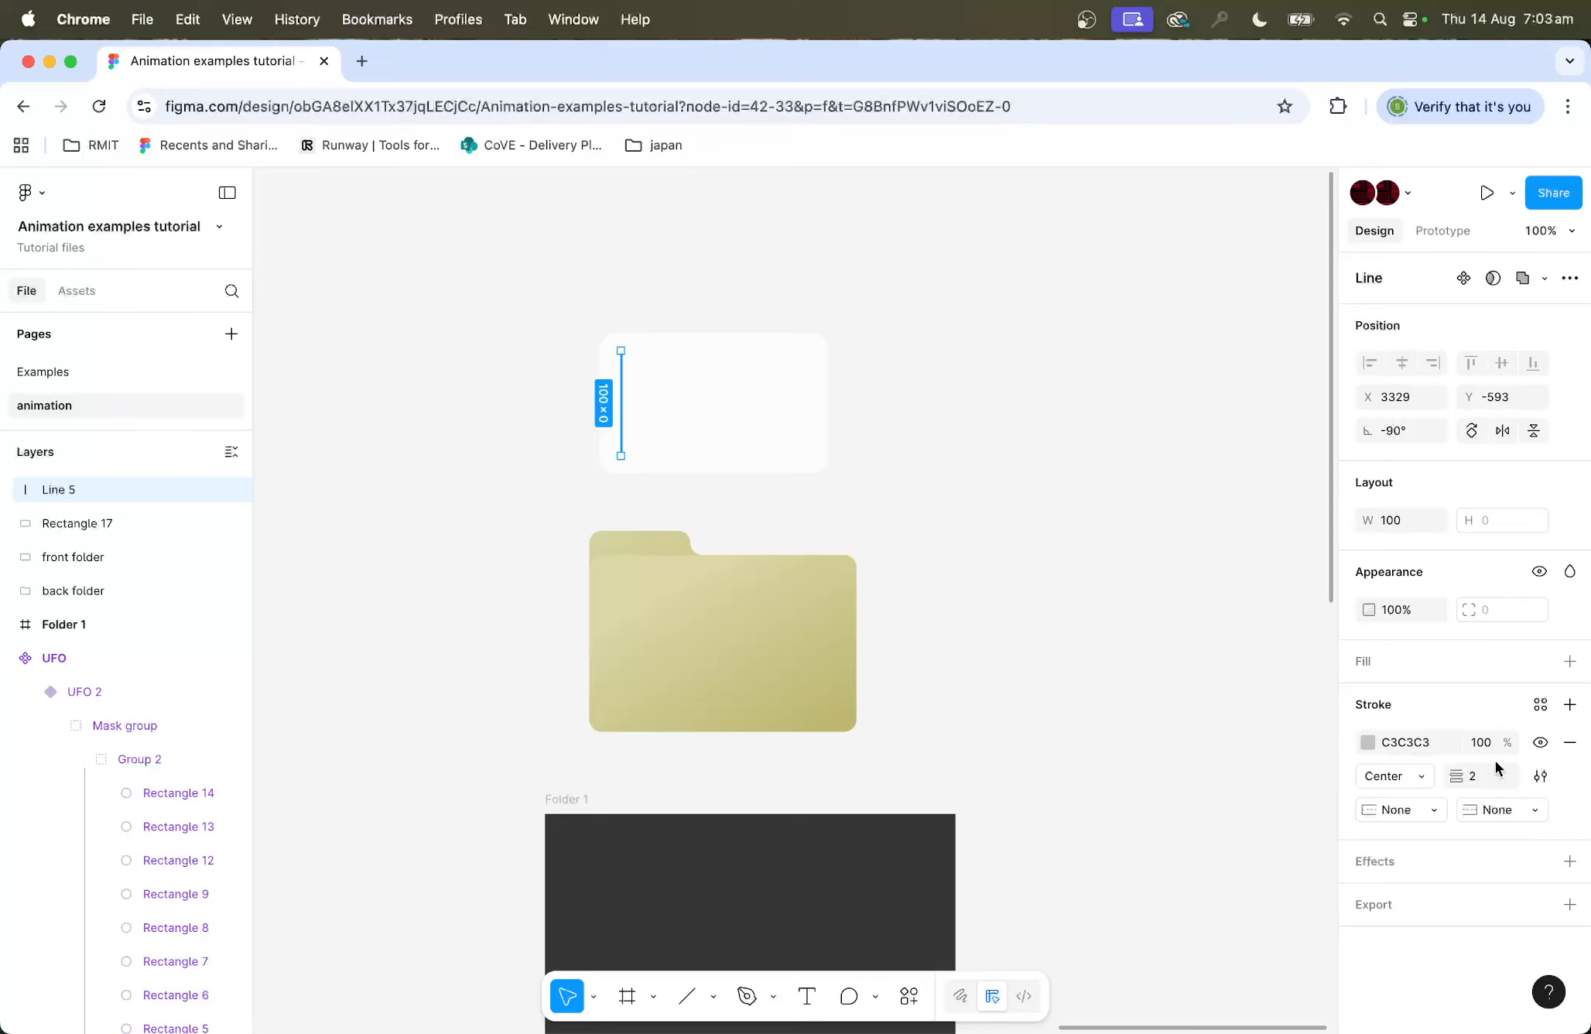
{"action": "type", "text": "4"}
{"action": "key", "text": "Return"}
{"action": "left_click", "coordinate": [1054, 430]}
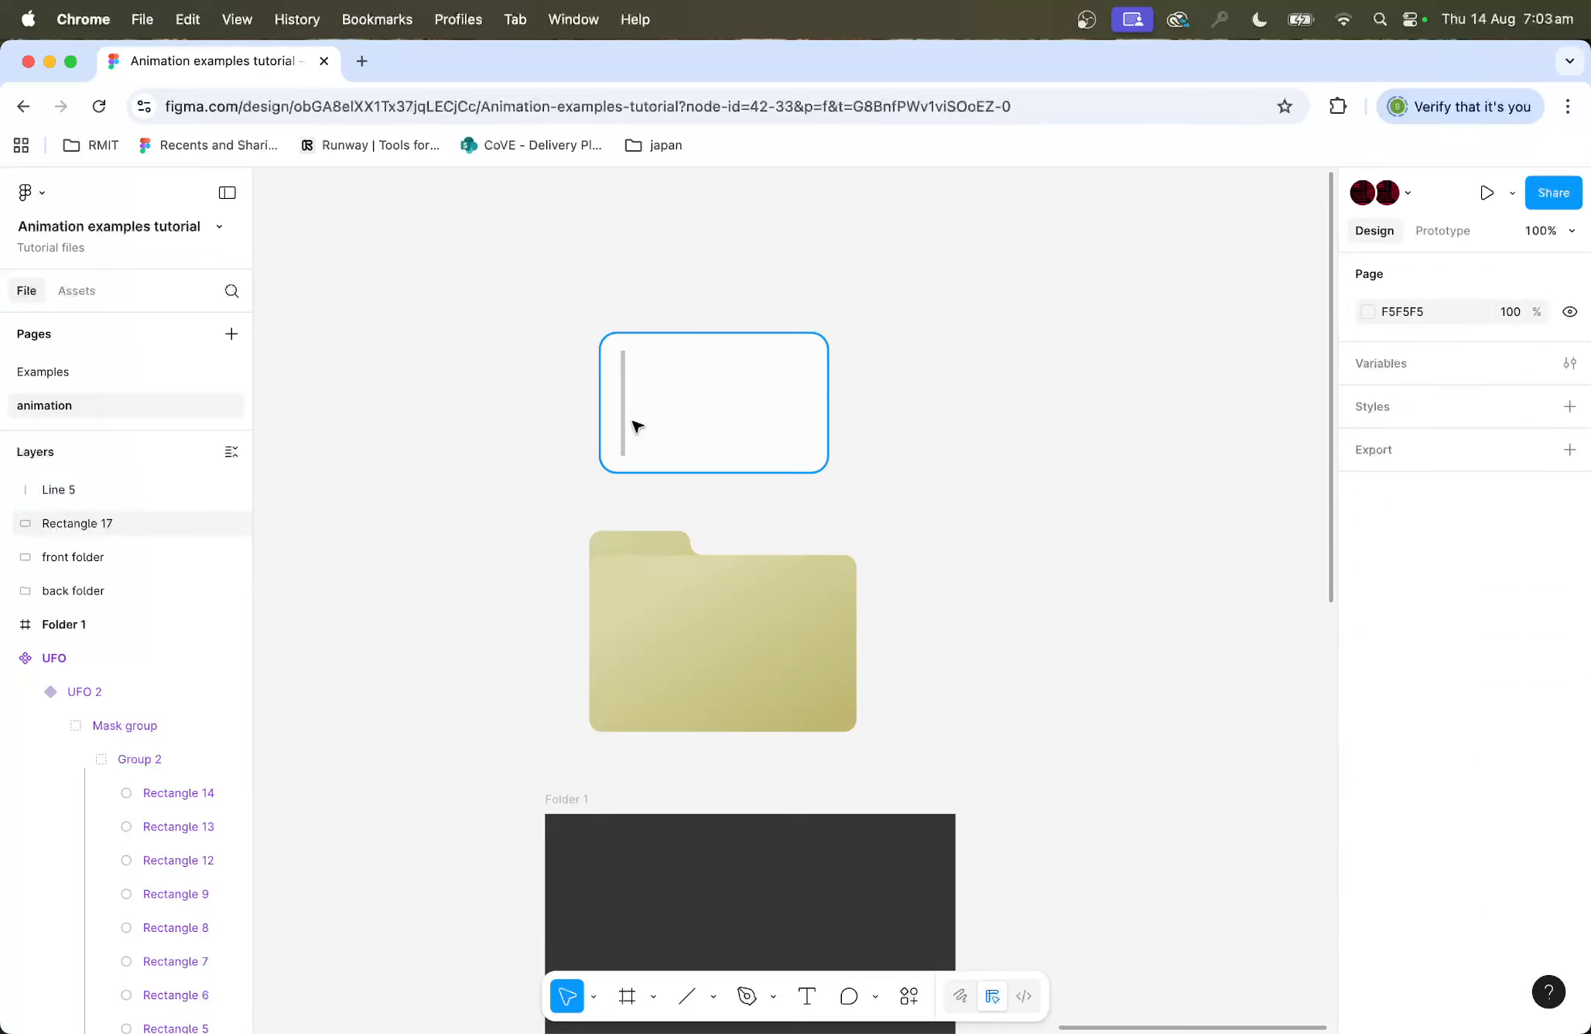
Step: Duplicate the line repeatedly to fill the rectangle with evenly spaced vertical lines
{"action": "left_click_drag", "start_coordinate": [621, 424], "coordinate": [641, 420]}
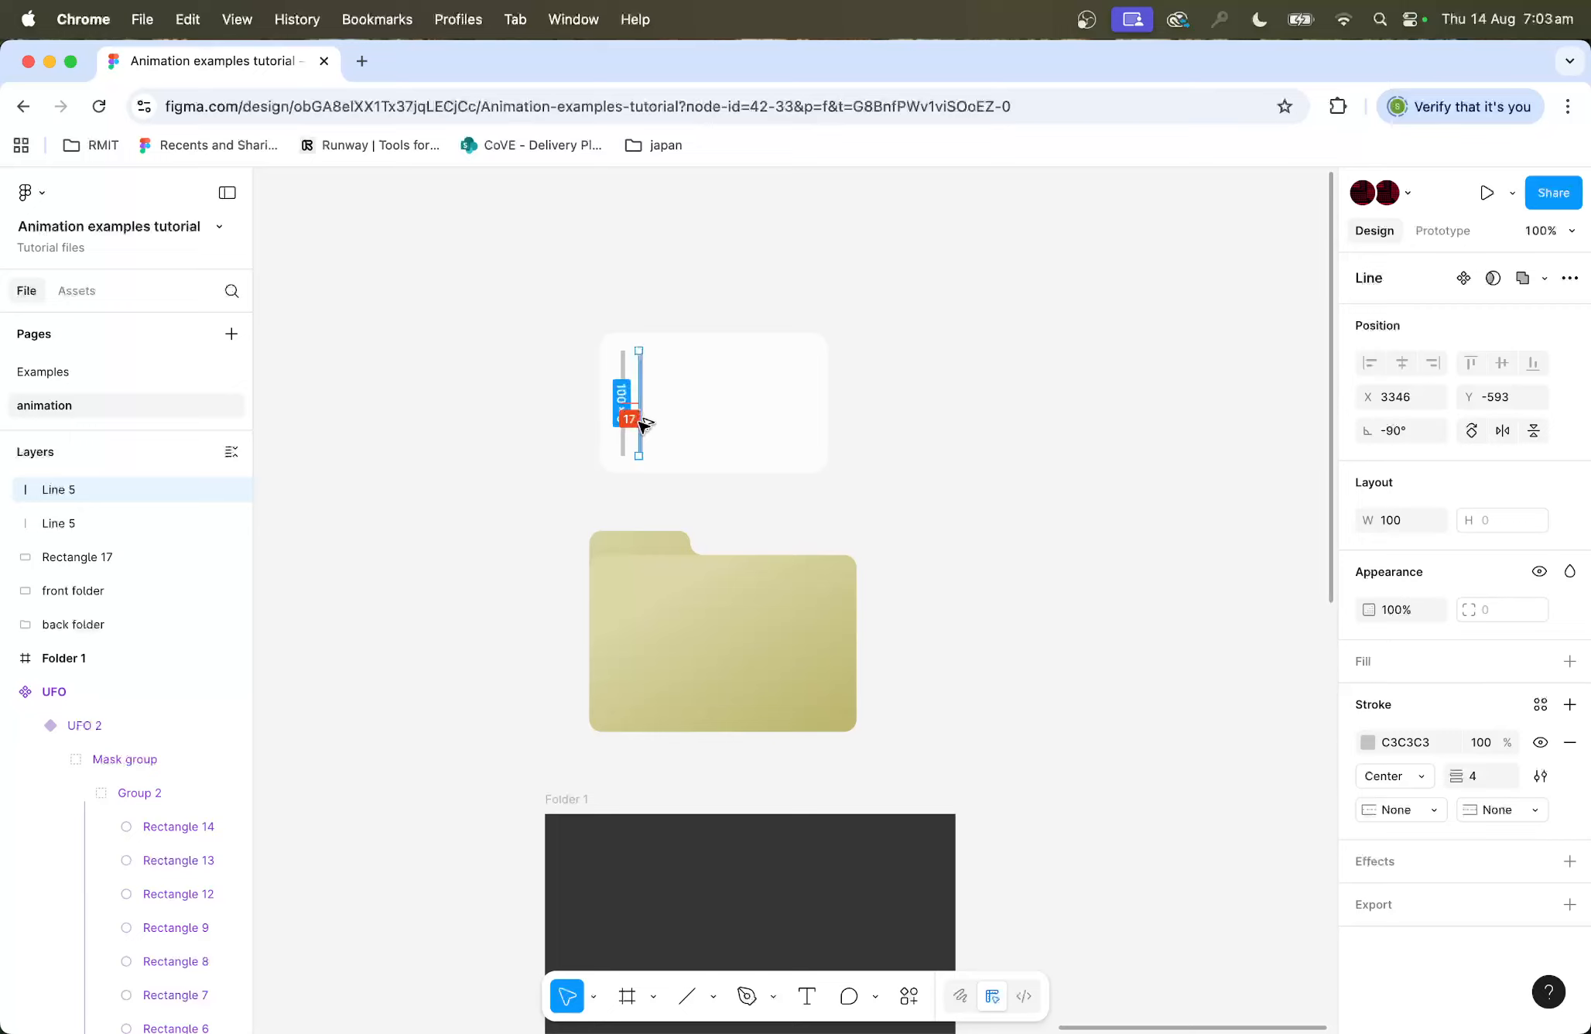
{"action": "key", "text": "super+d"}
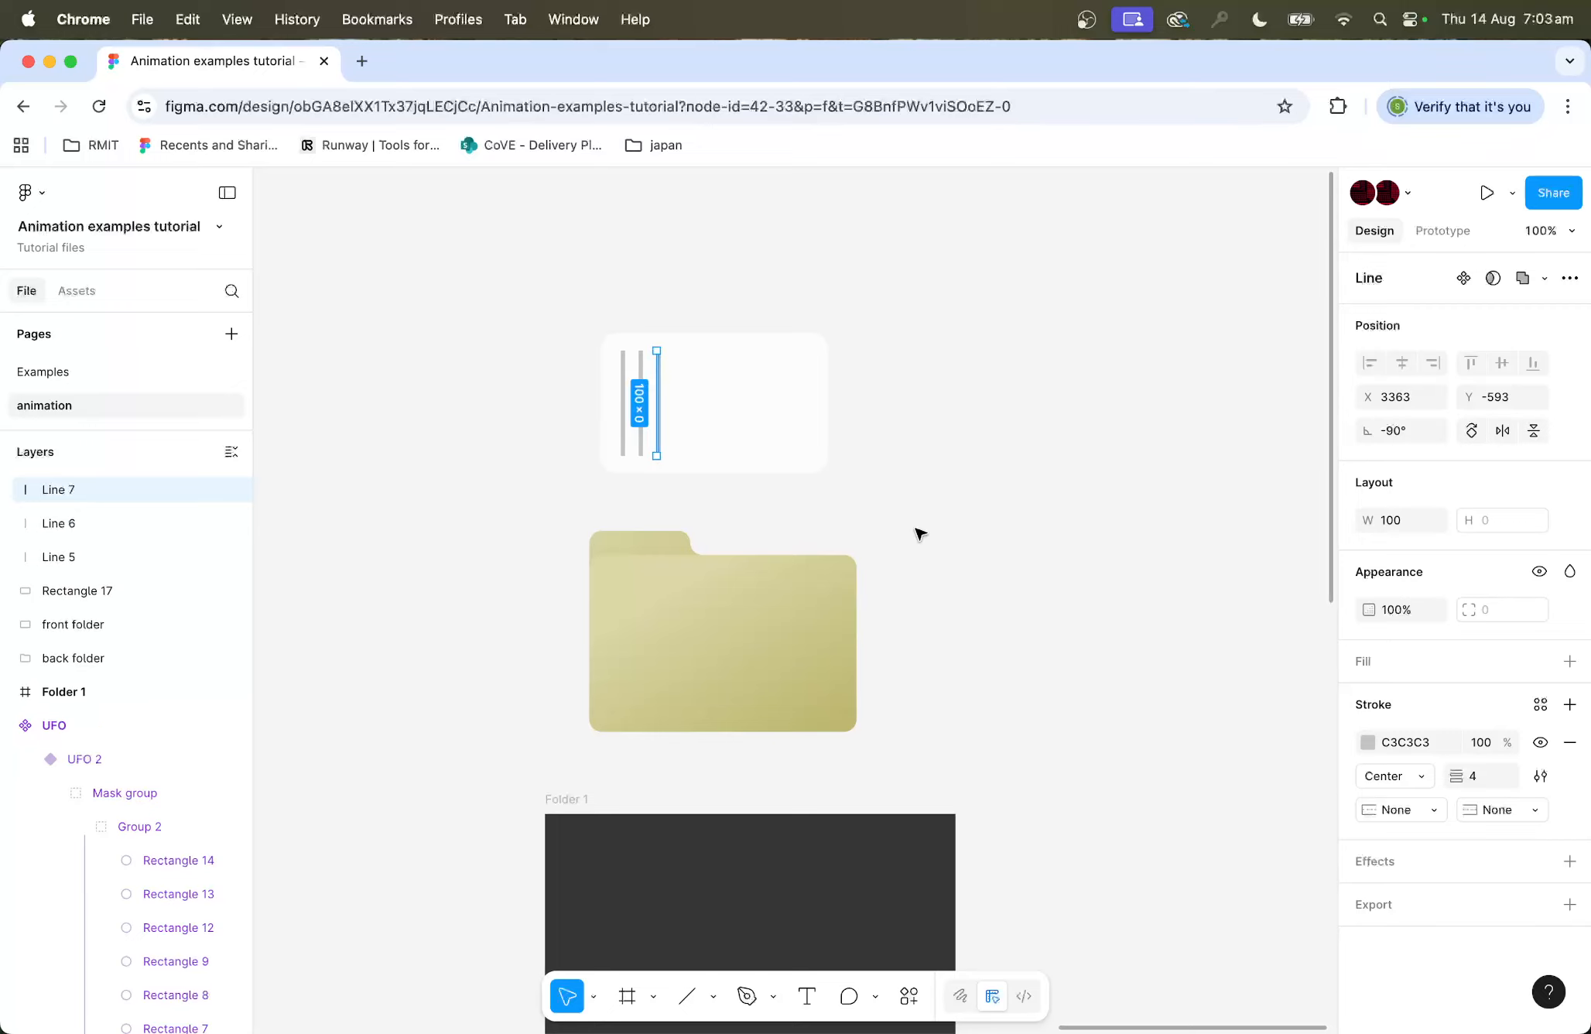
{"action": "key", "text": "super+d"}
{"action": "key", "text": "super+d"}
{"action": "key", "text": "super+d"}
{"action": "key", "text": "super+d"}
{"action": "key", "text": "super+d"}
{"action": "key", "text": "super+d"}
{"action": "key", "text": "super+d"}
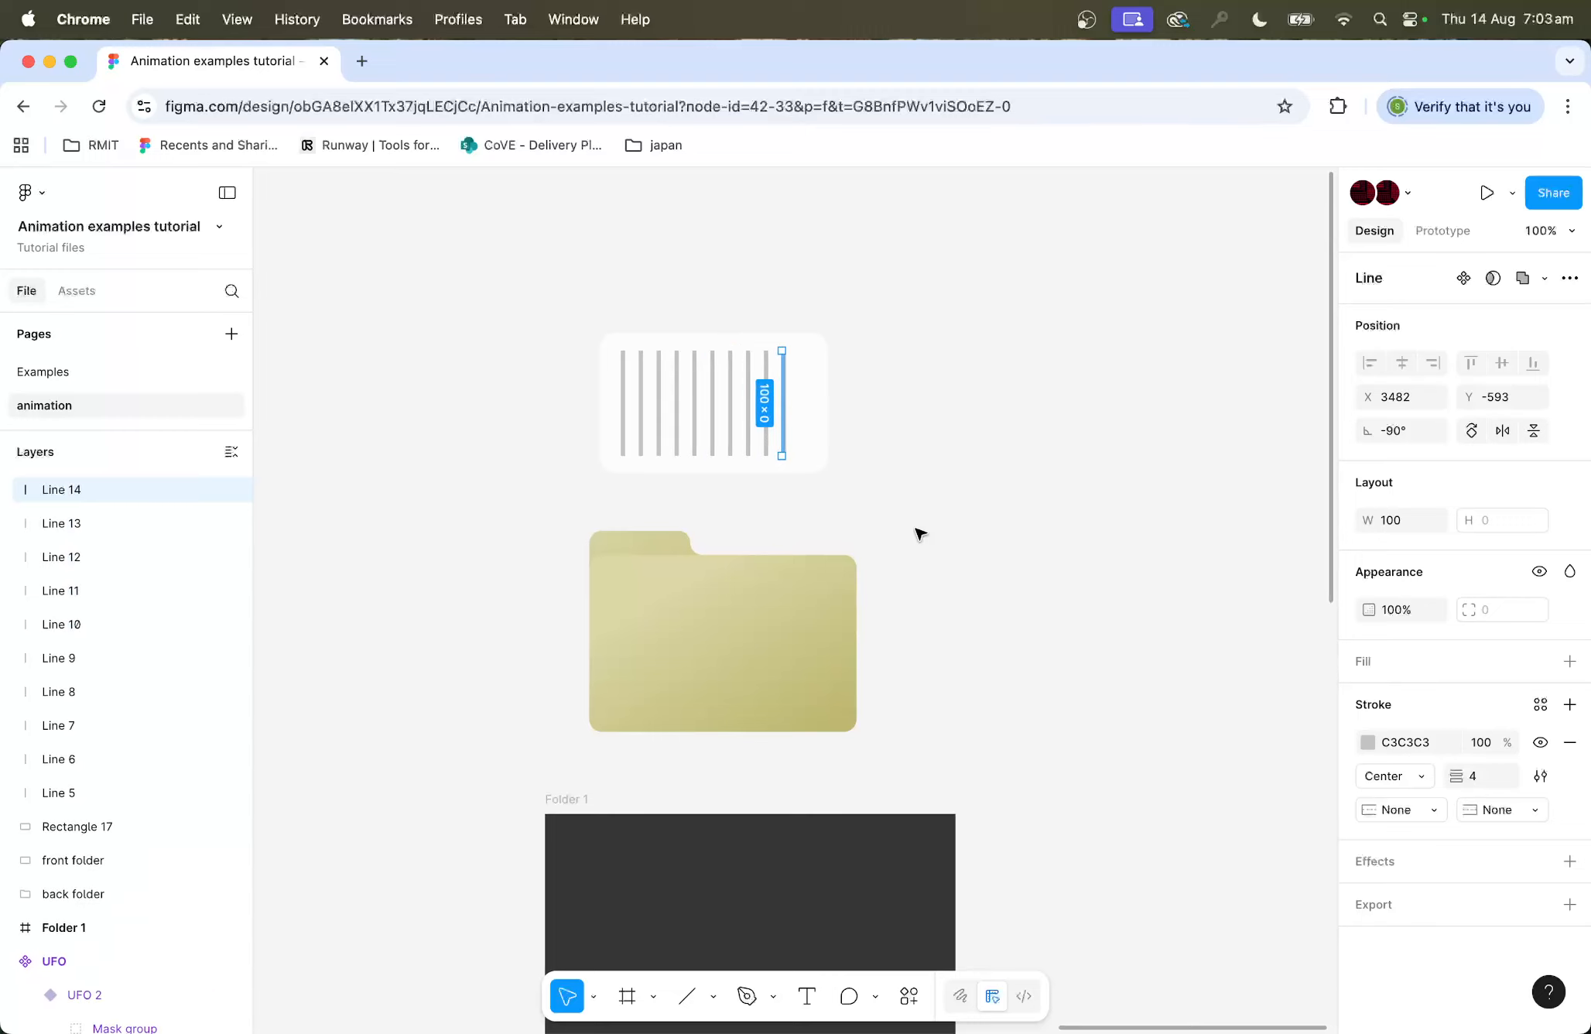
{"action": "key", "text": "super+d"}
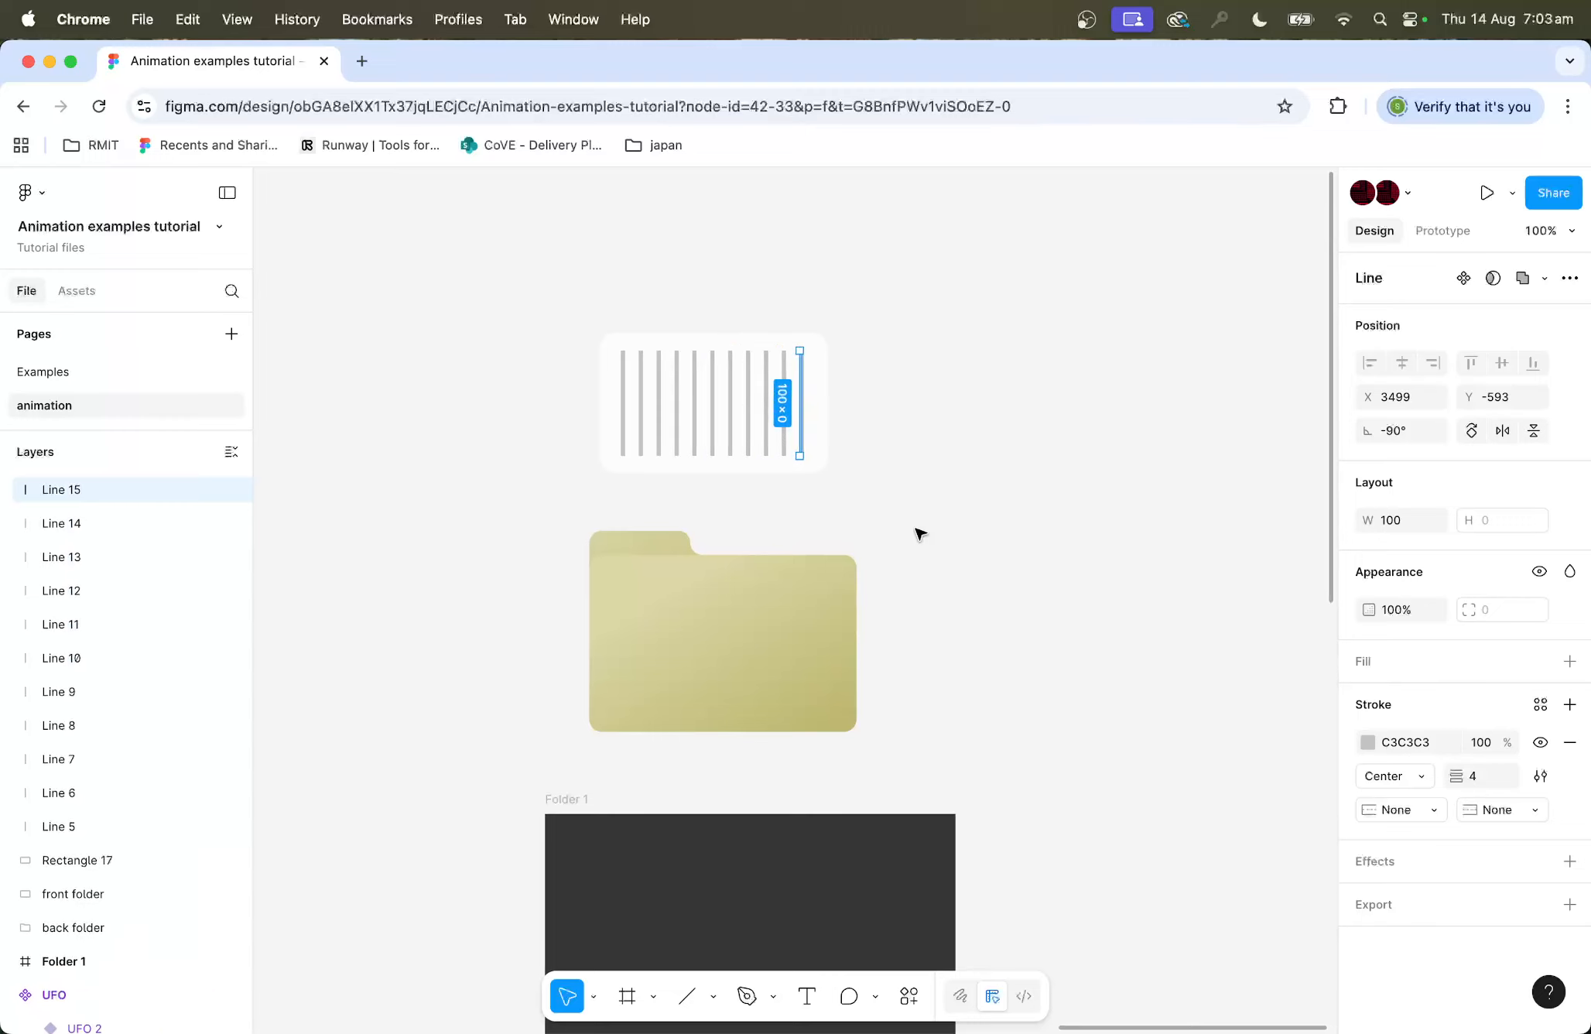
Step: Select the white rectangle together with all its lines and group them
{"action": "left_click", "coordinate": [916, 344]}
{"action": "left_click_drag", "start_coordinate": [916, 327], "coordinate": [541, 475]}
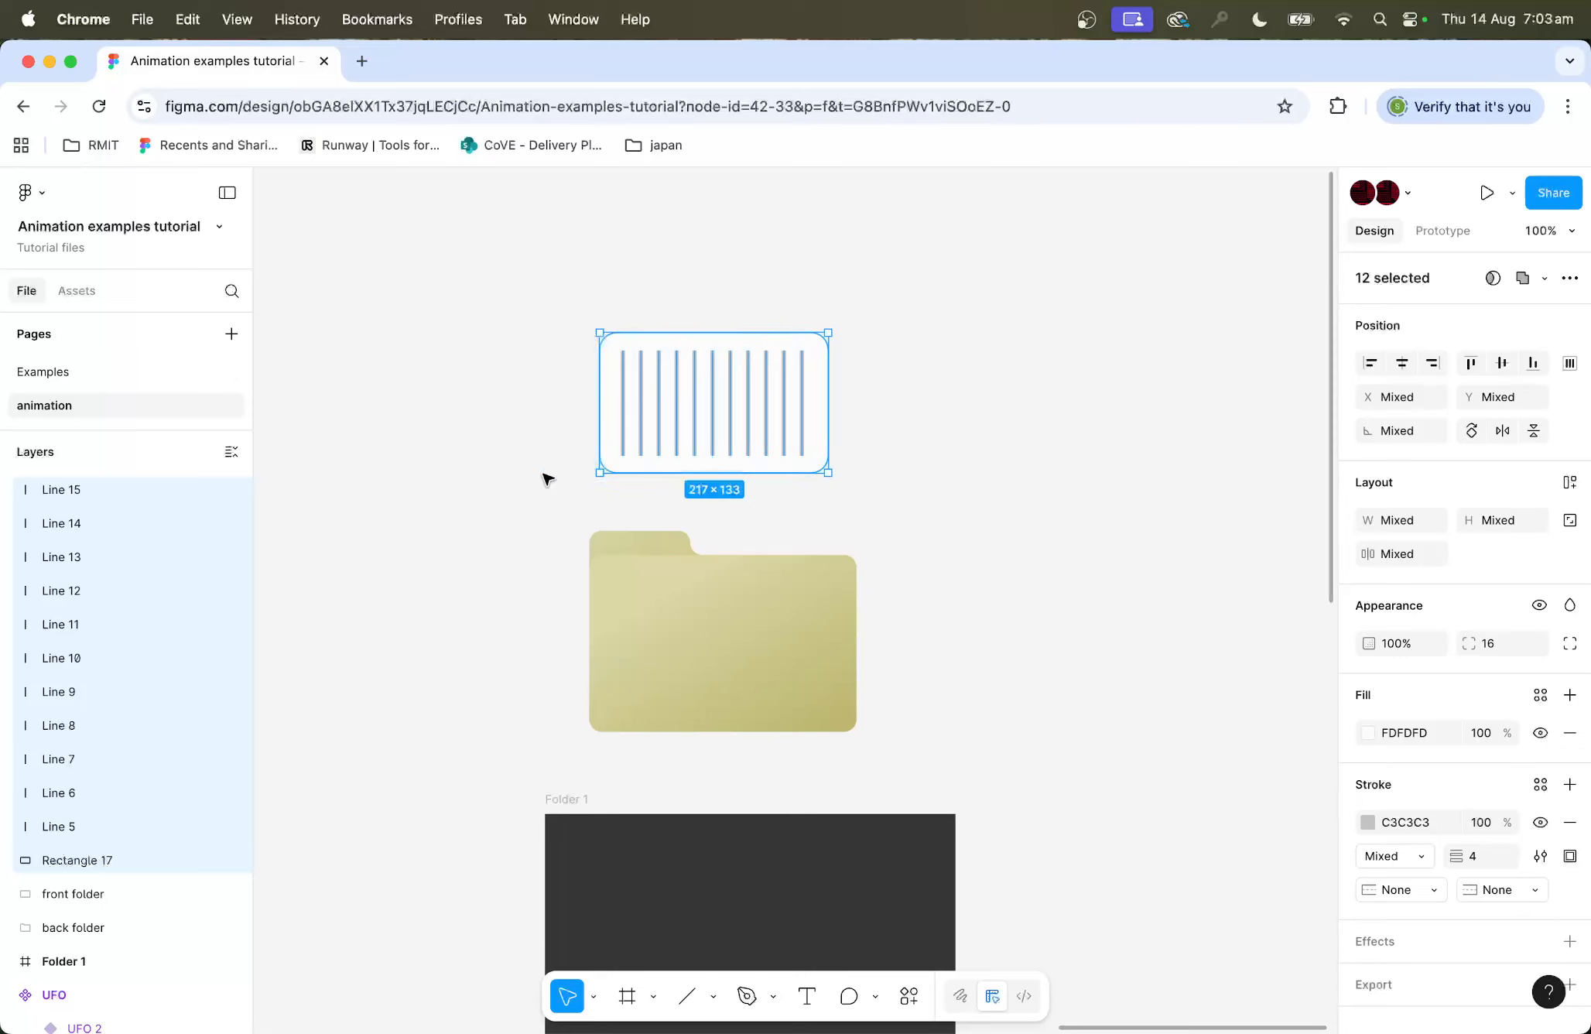
{"action": "key", "text": "super+g"}
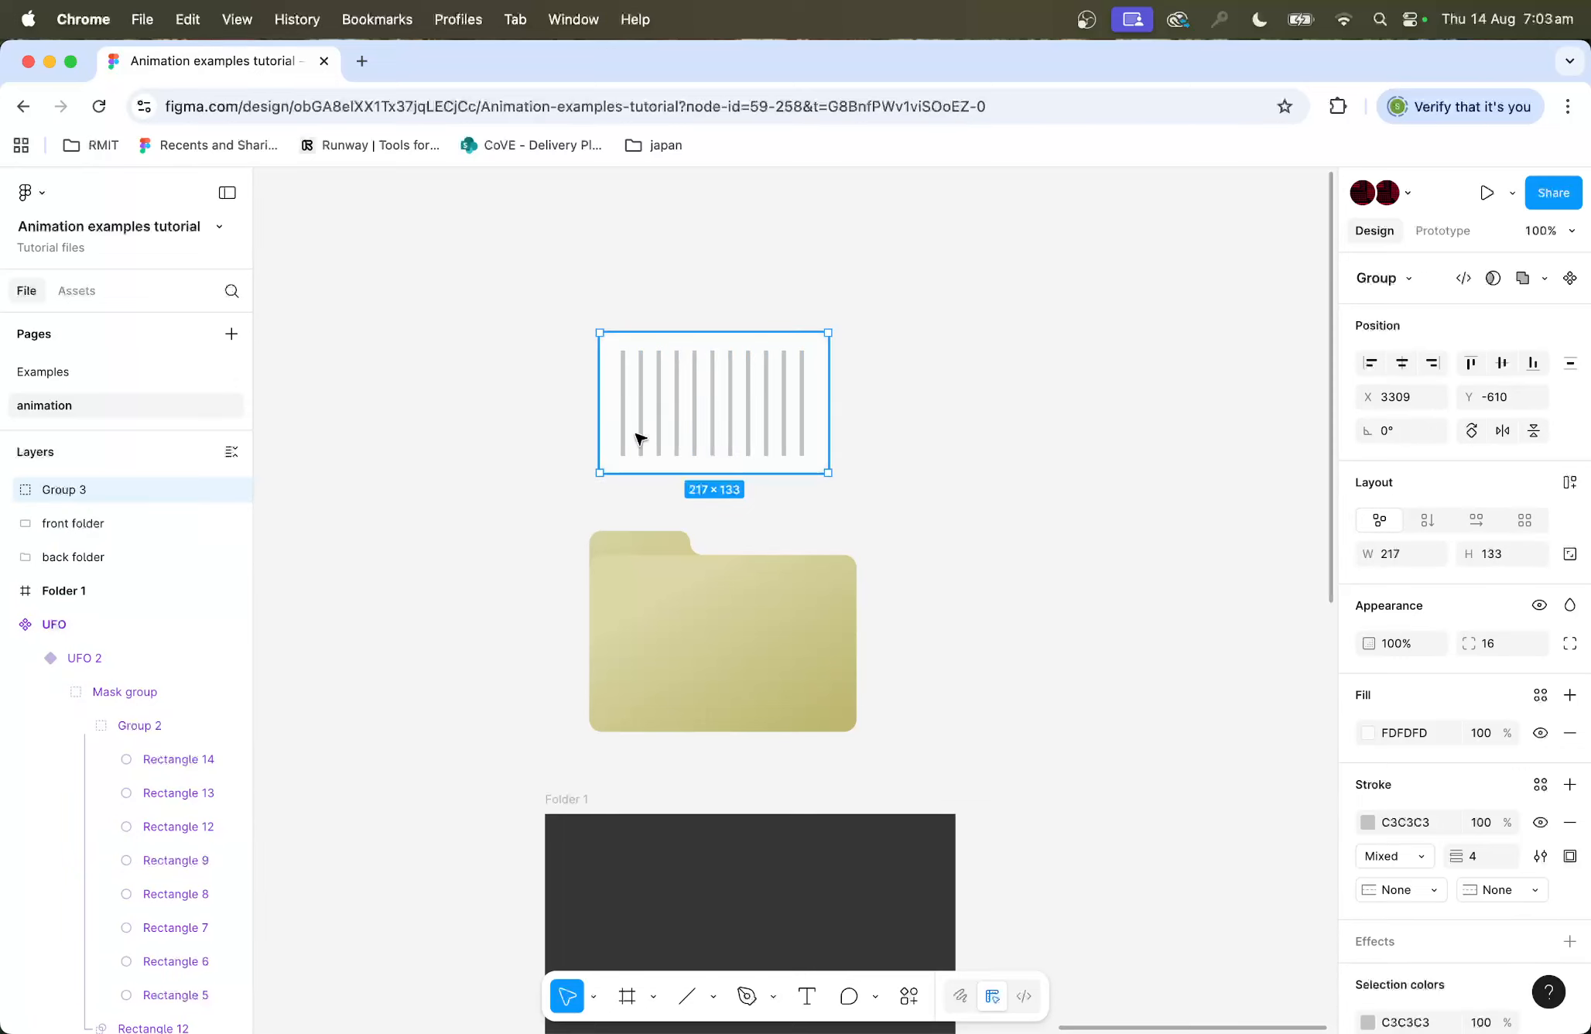
Step: Rename the new group as paper1
{"action": "double_click", "coordinate": [63, 489]}
{"action": "type", "text": "paper1"}
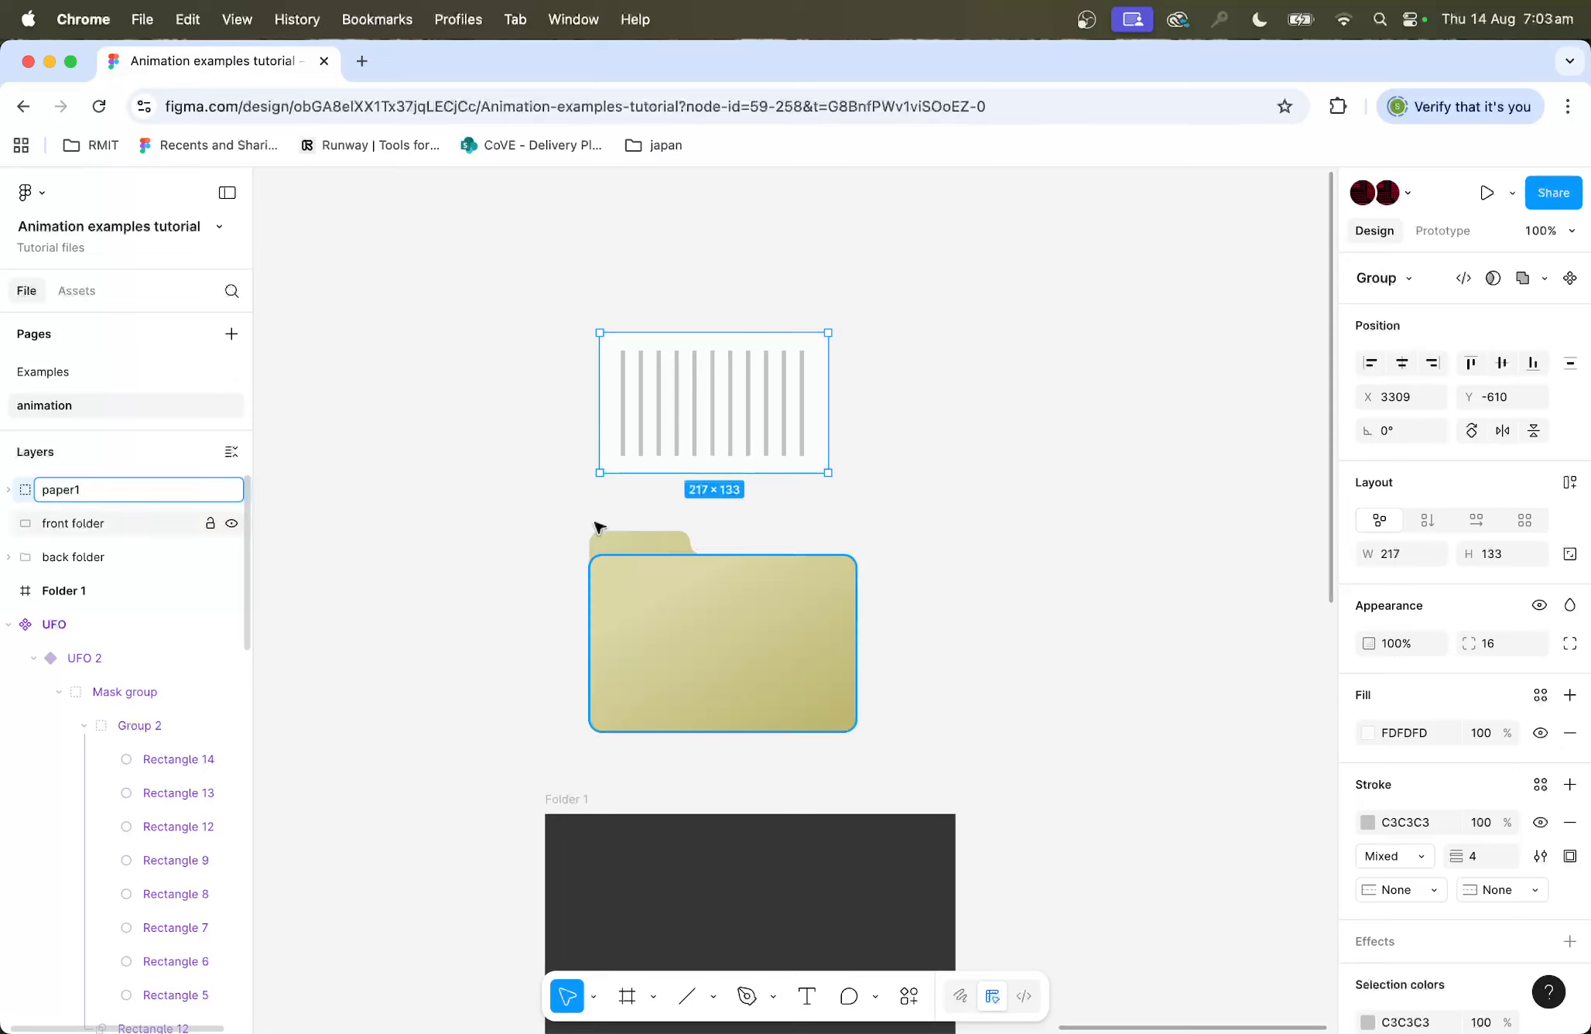
{"action": "left_click", "coordinate": [984, 495]}
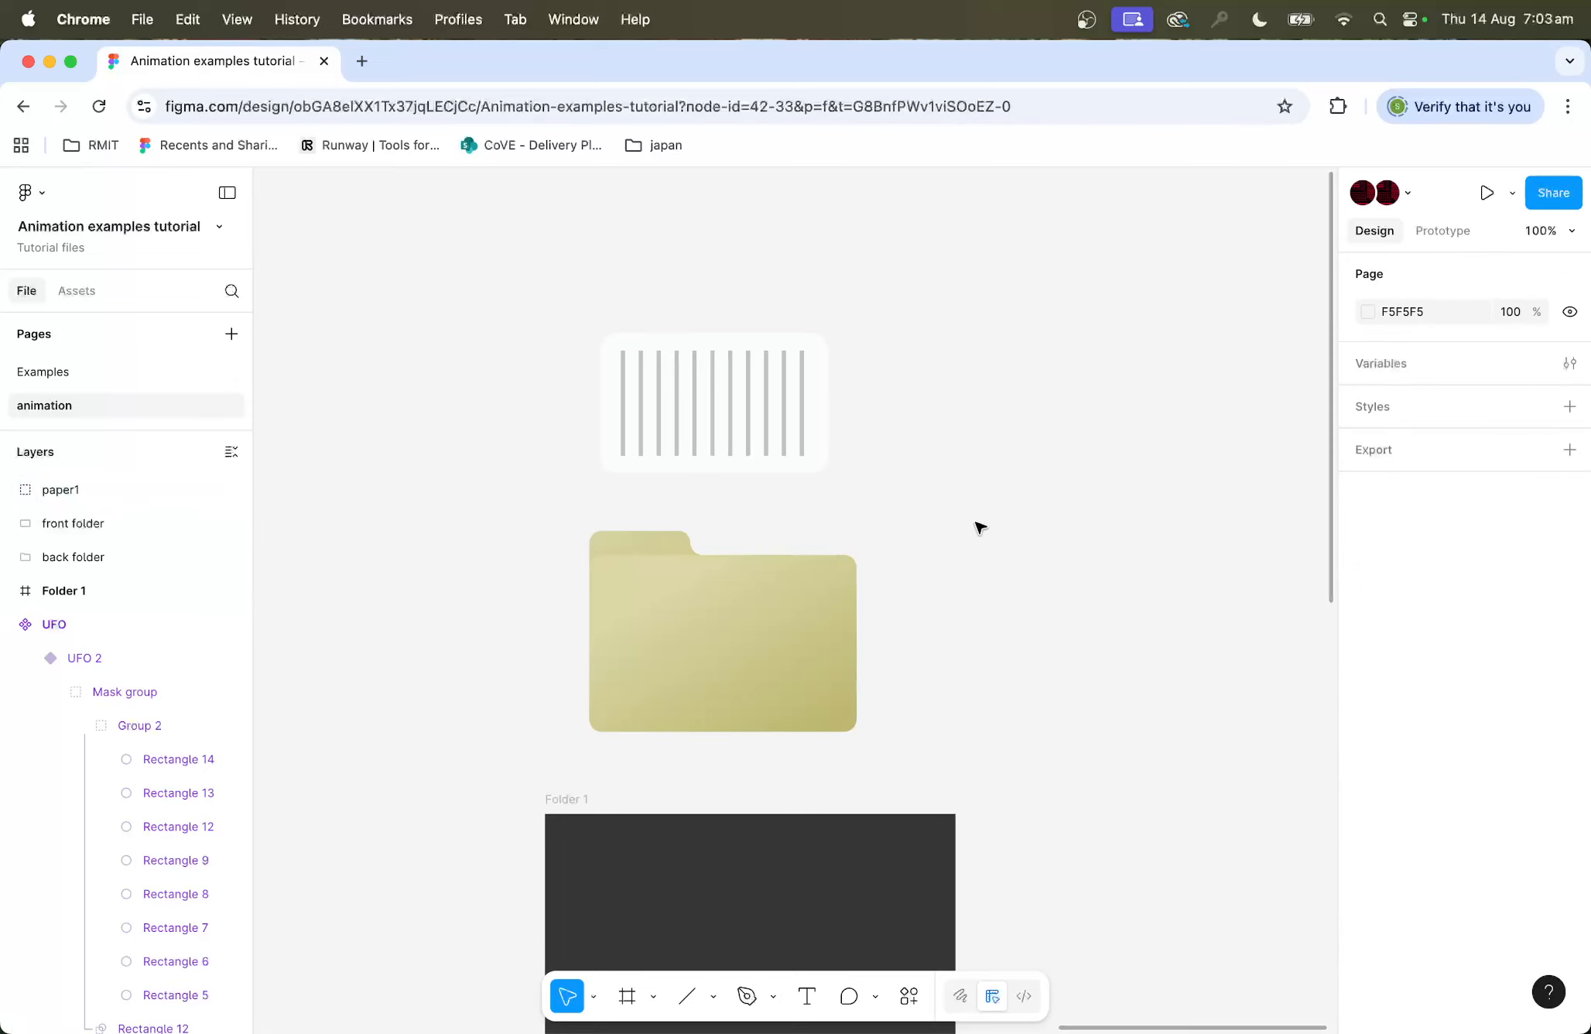
Step: Add a drop shadow to the paper1 group with a blur of 12
{"action": "scroll", "coordinate": [981, 528], "scroll_direction": "right", "scroll_amount": 1}
{"action": "left_click", "coordinate": [707, 458]}
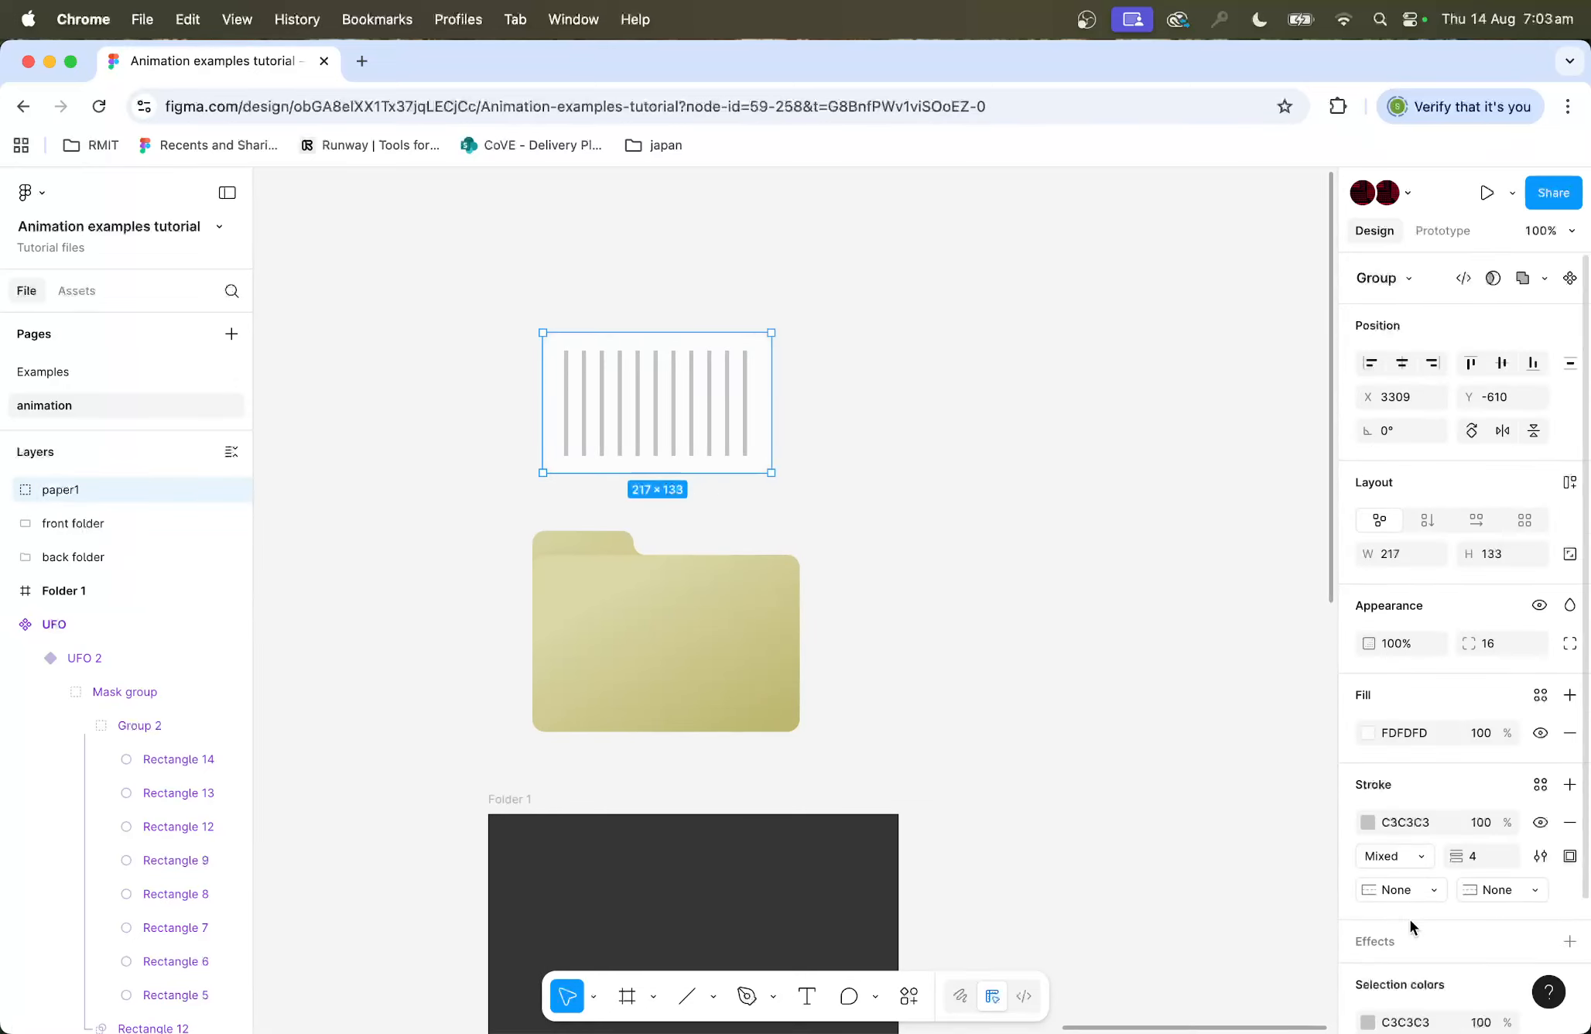
{"action": "scroll", "coordinate": [1413, 927], "scroll_direction": "down", "scroll_amount": 2}
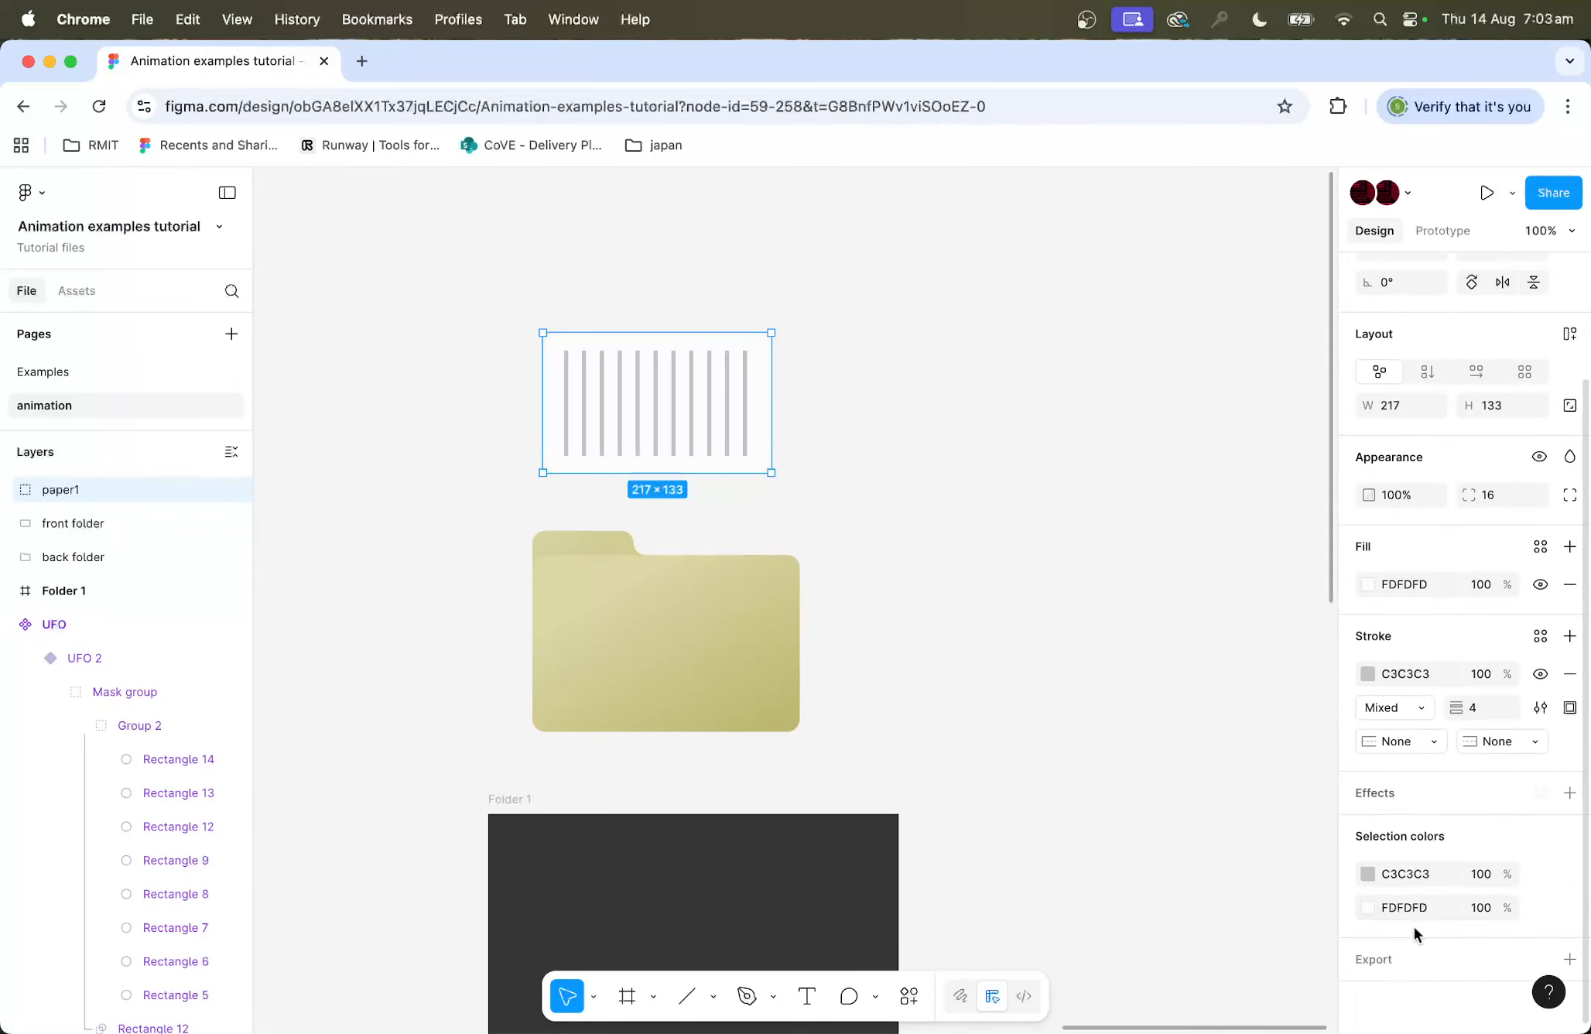
{"action": "left_click", "coordinate": [1384, 791]}
{"action": "left_click", "coordinate": [1190, 884]}
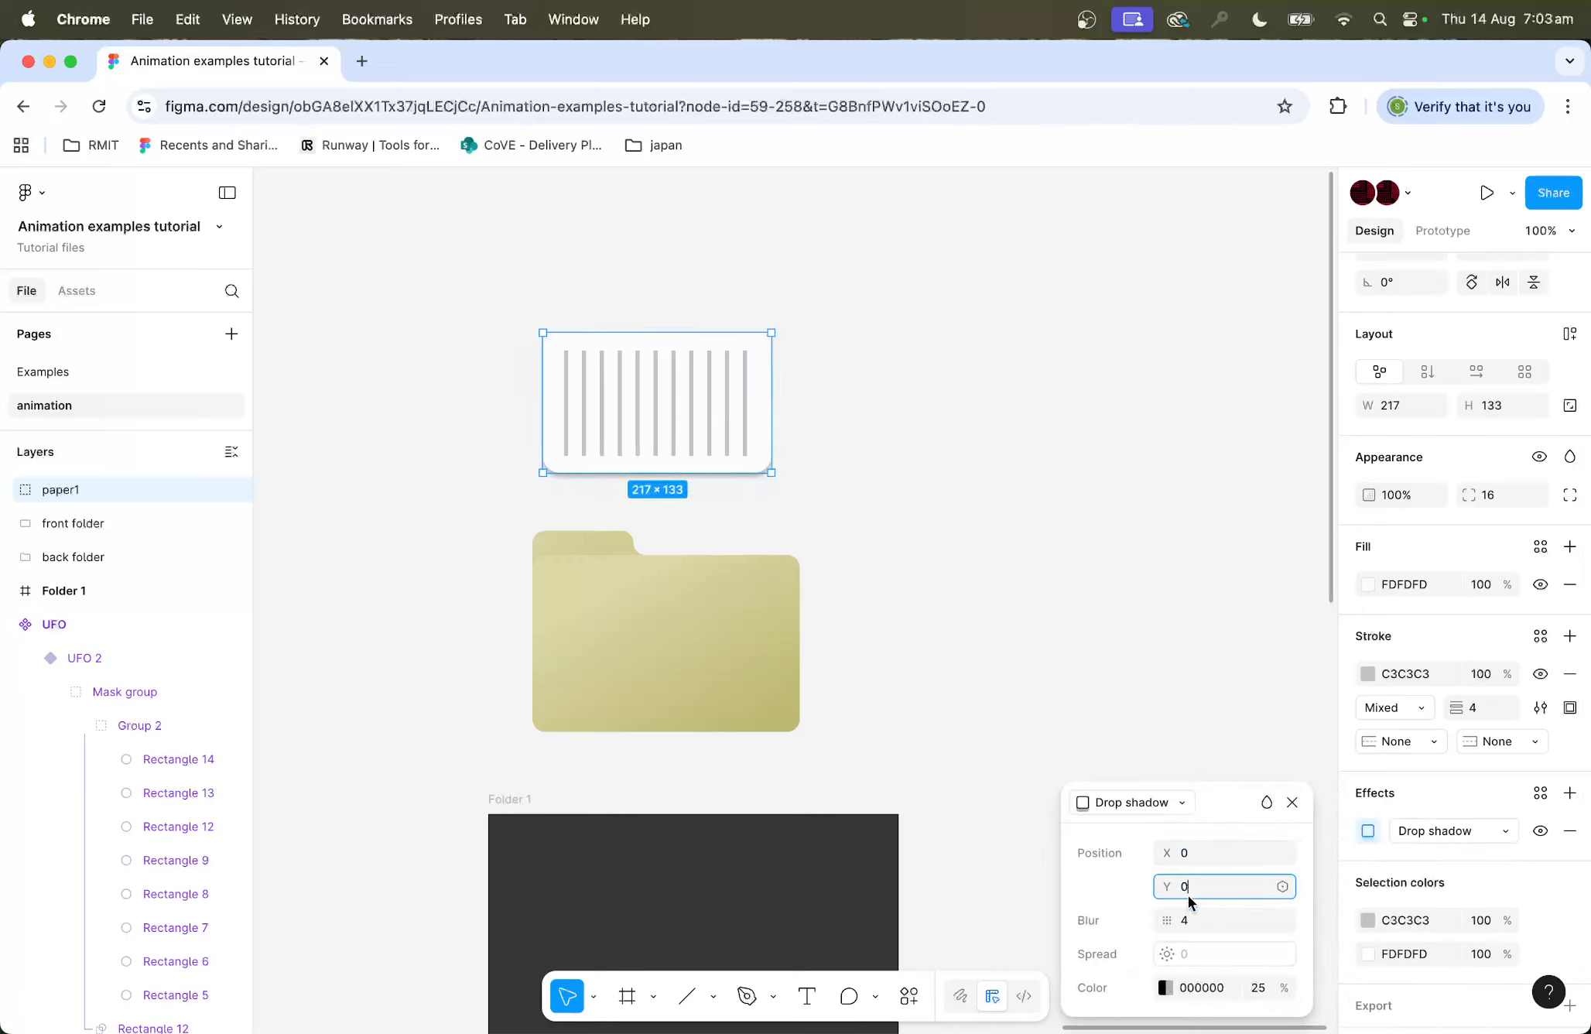
{"action": "left_click", "coordinate": [1195, 922]}
{"action": "type", "text": "1"}
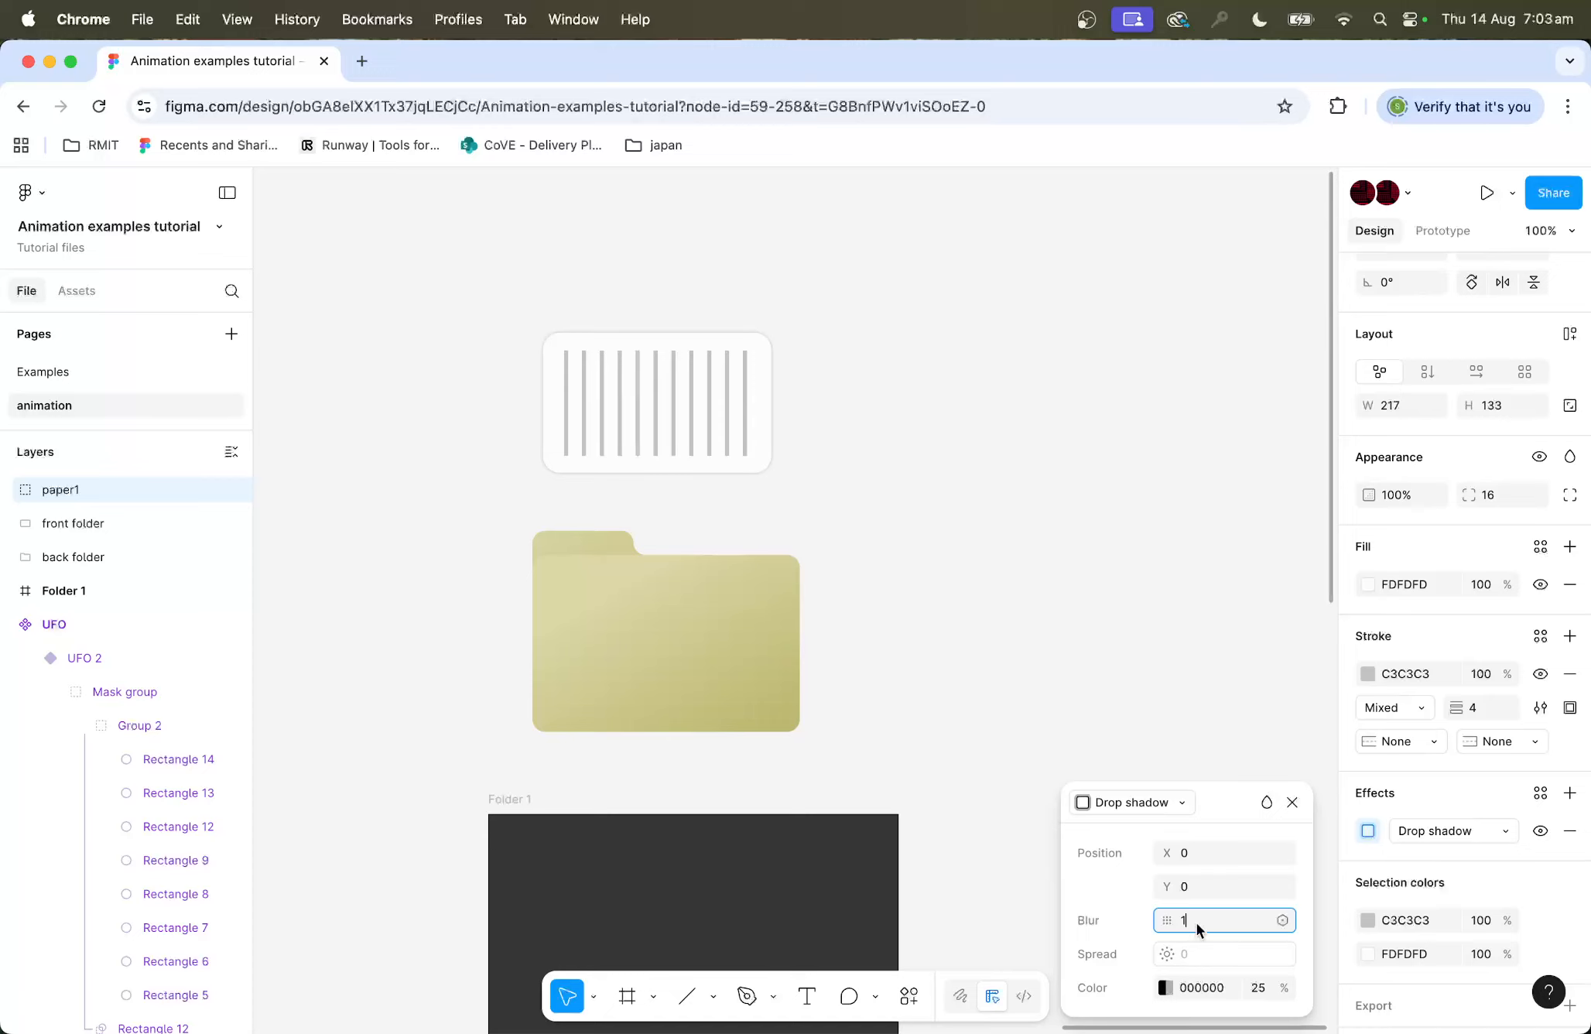
{"action": "key", "text": "BackSpace"}
{"action": "type", "text": "20"}
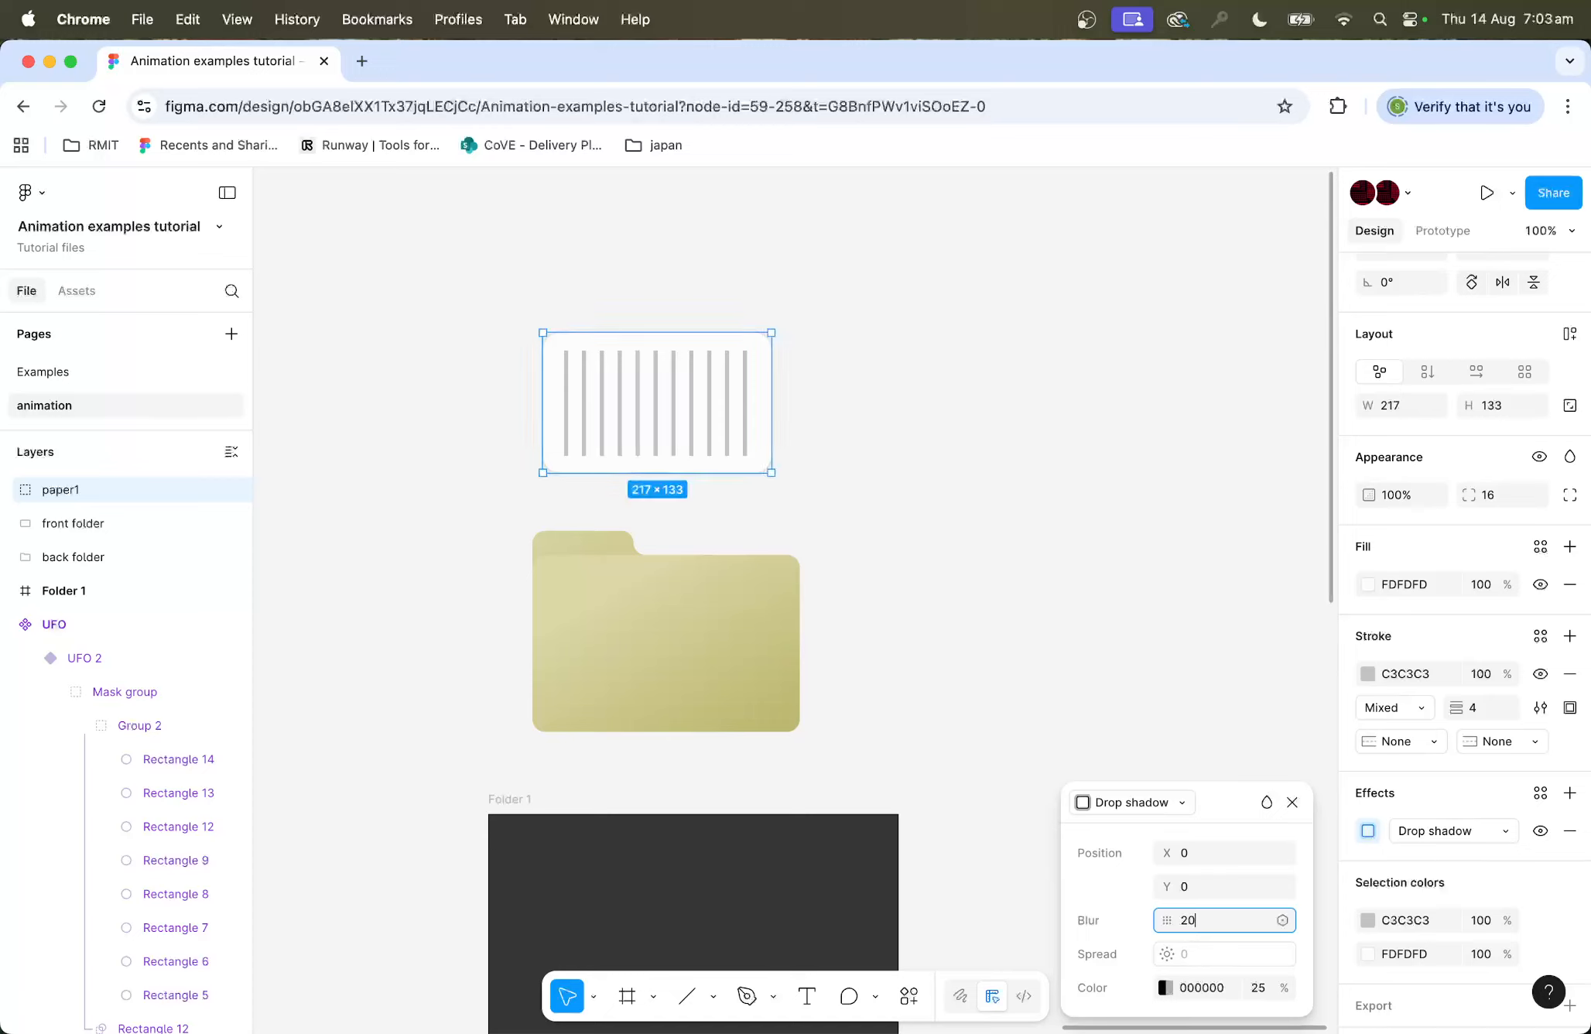
{"action": "left_click", "coordinate": [1242, 880]}
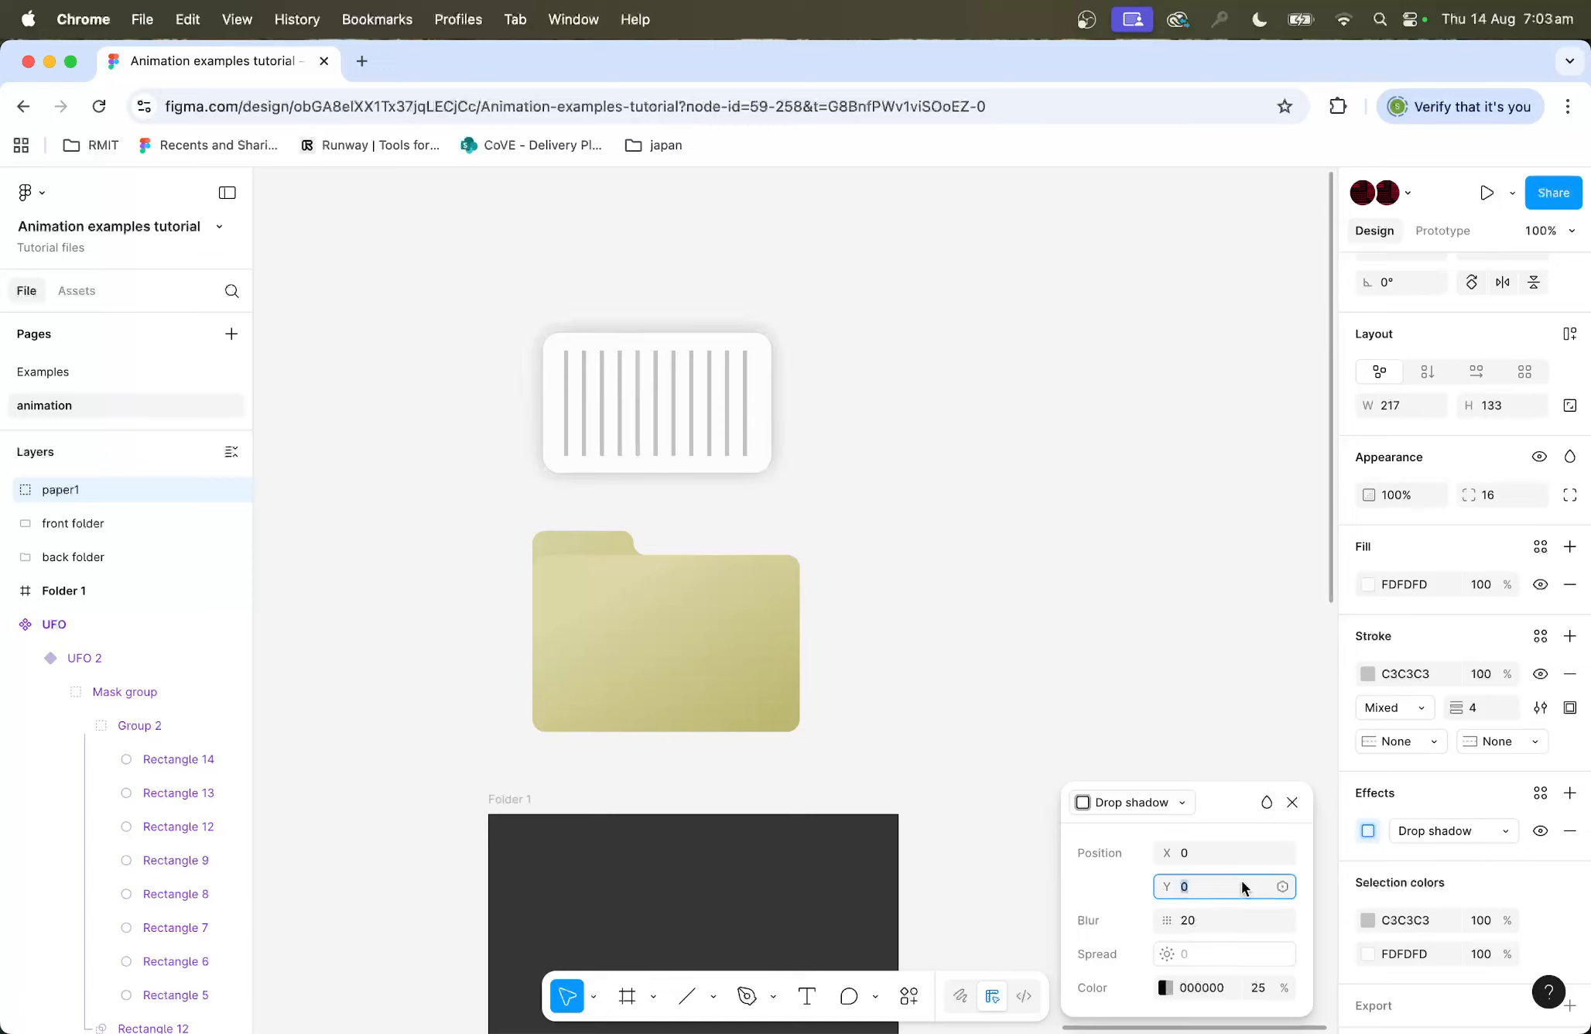
{"action": "left_click", "coordinate": [1214, 915]}
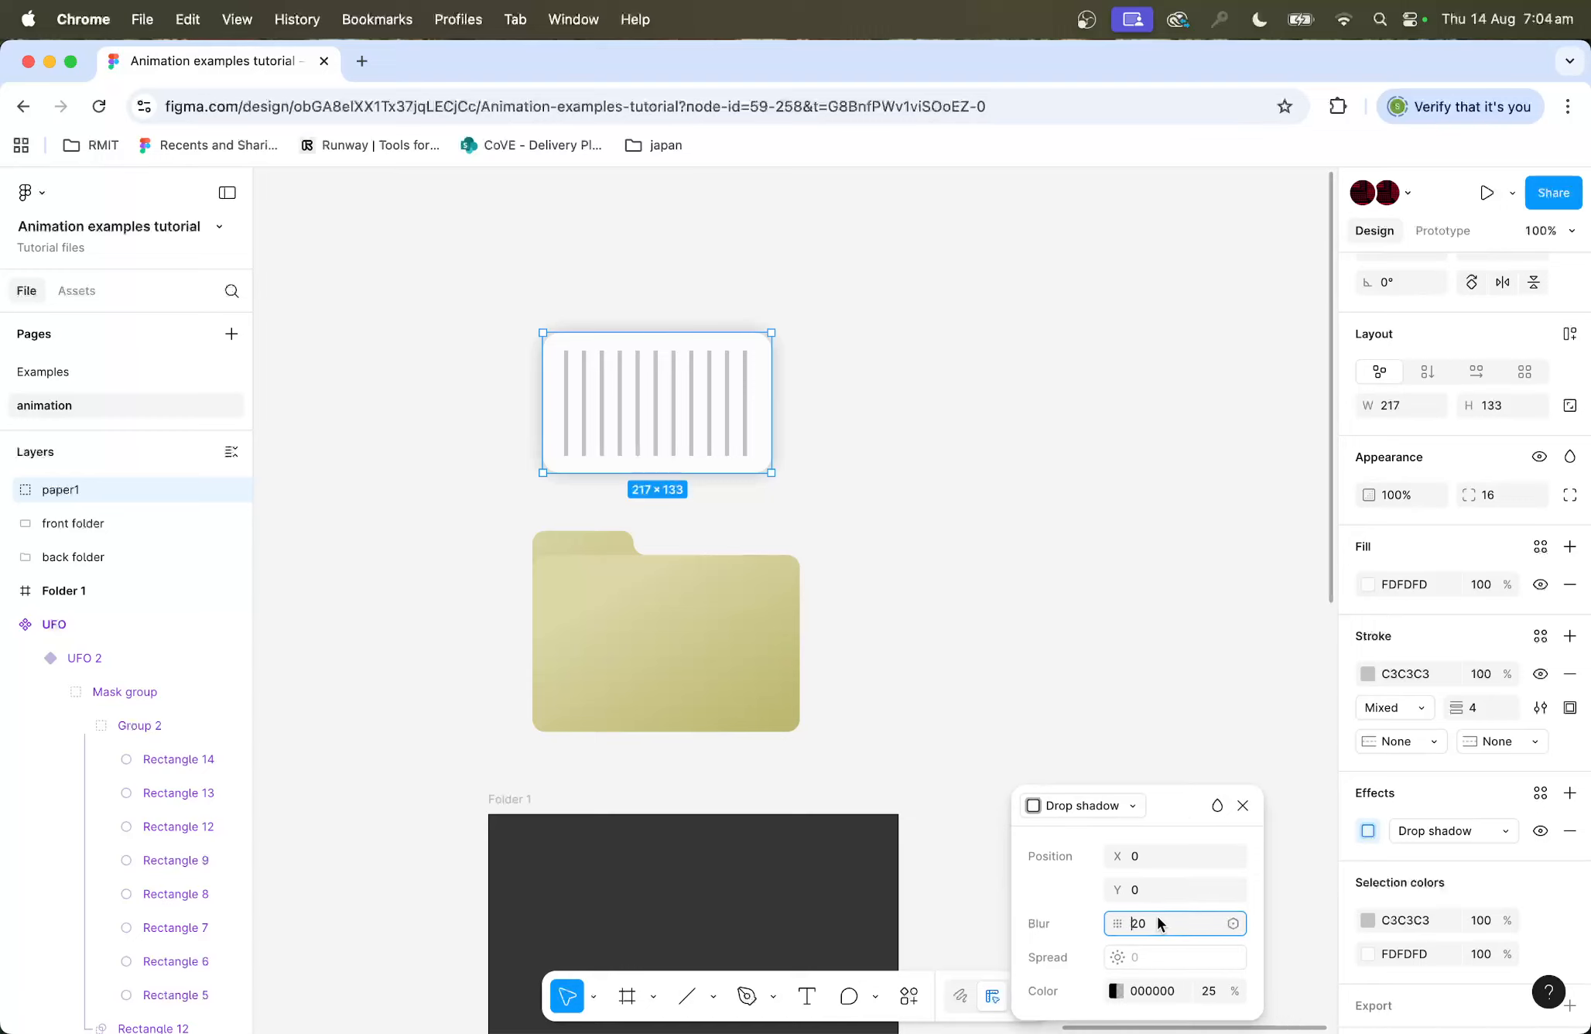
{"action": "type", "text": "12"}
{"action": "left_click", "coordinate": [1178, 889]}
{"action": "left_click", "coordinate": [1211, 991]}
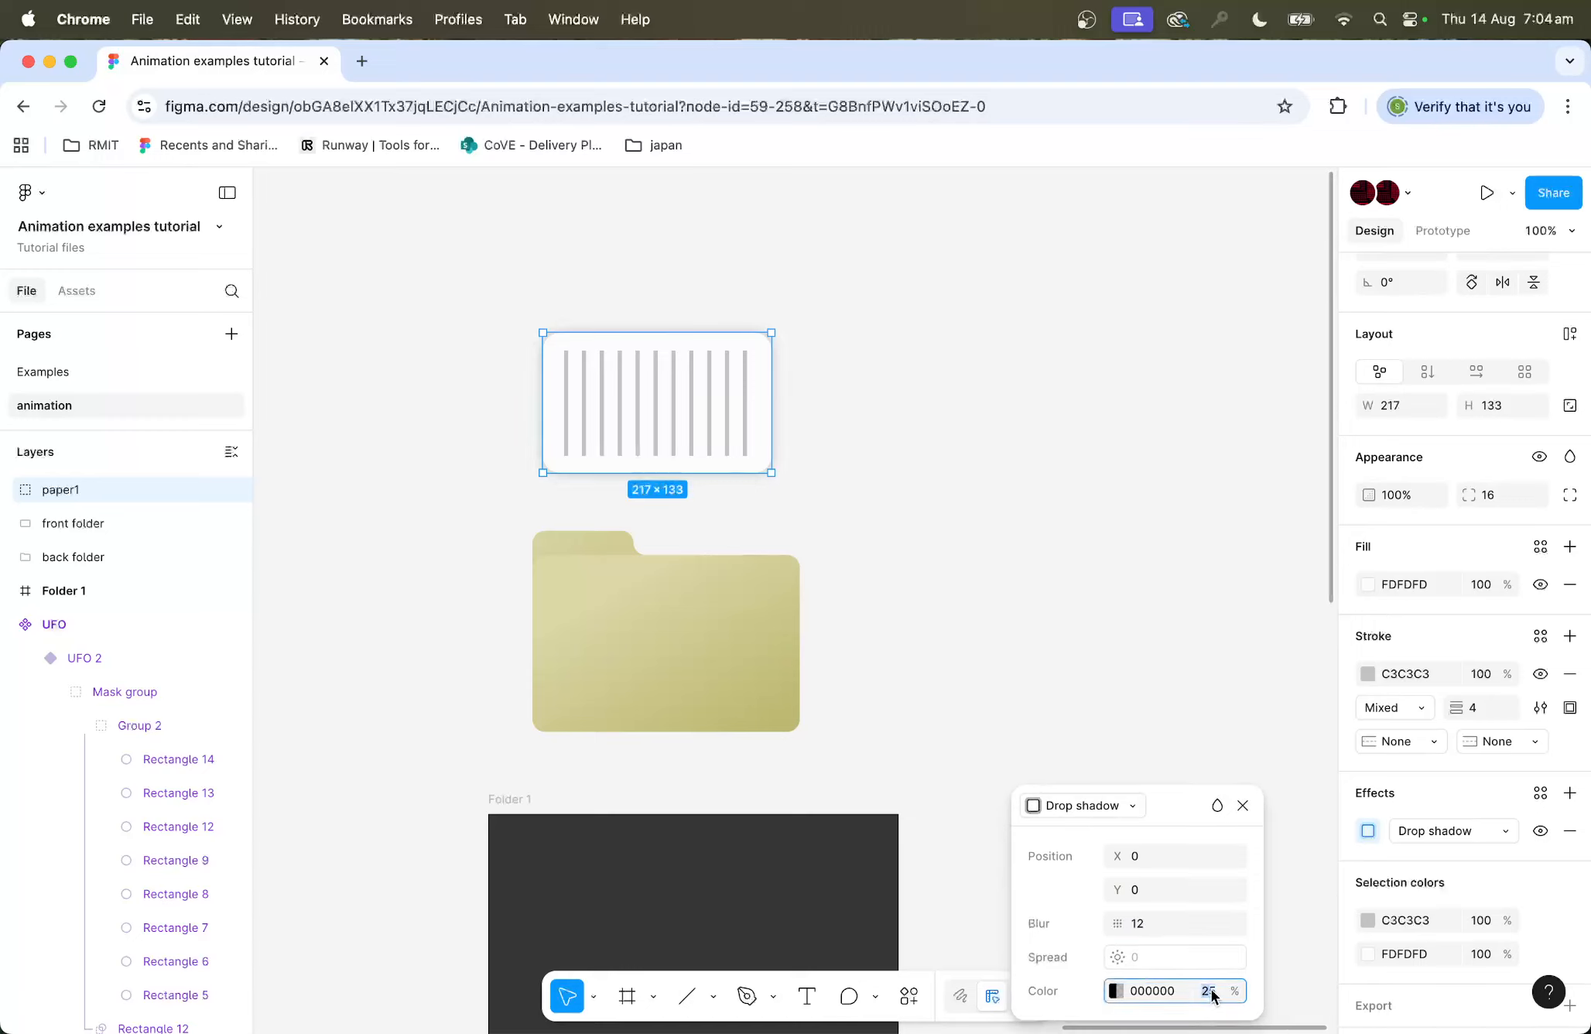
{"action": "left_click", "coordinate": [1092, 690]}
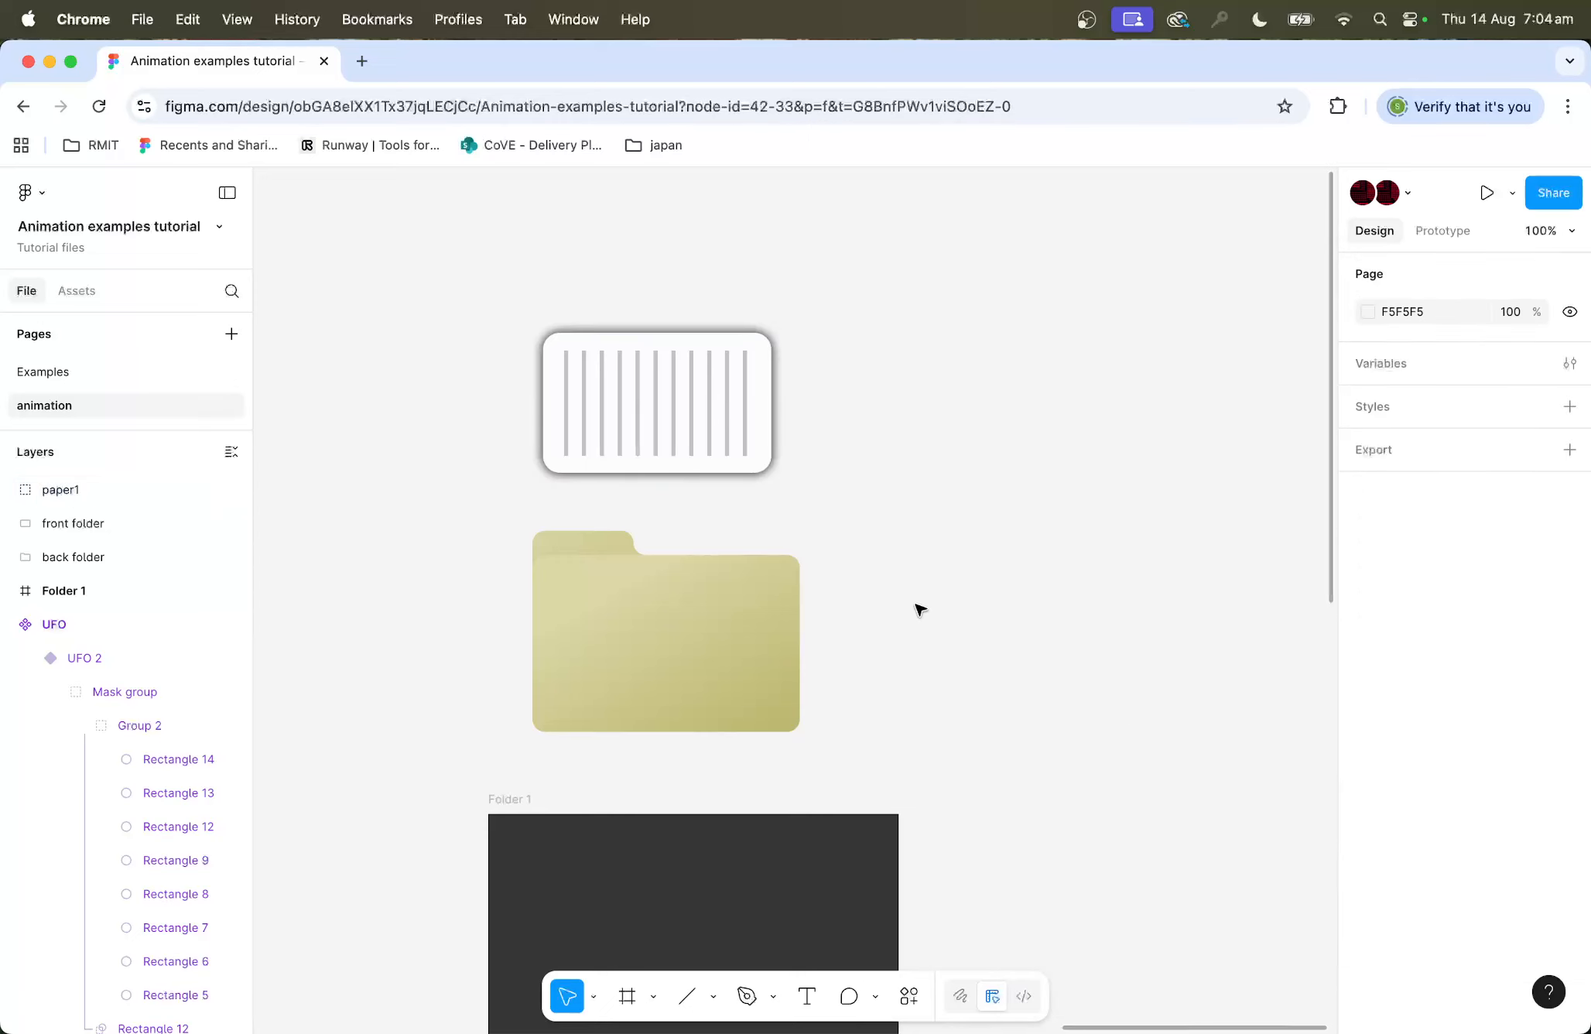
Step: Set the paper1 drop shadow colour opacity to 12%
{"action": "left_click", "coordinate": [716, 472]}
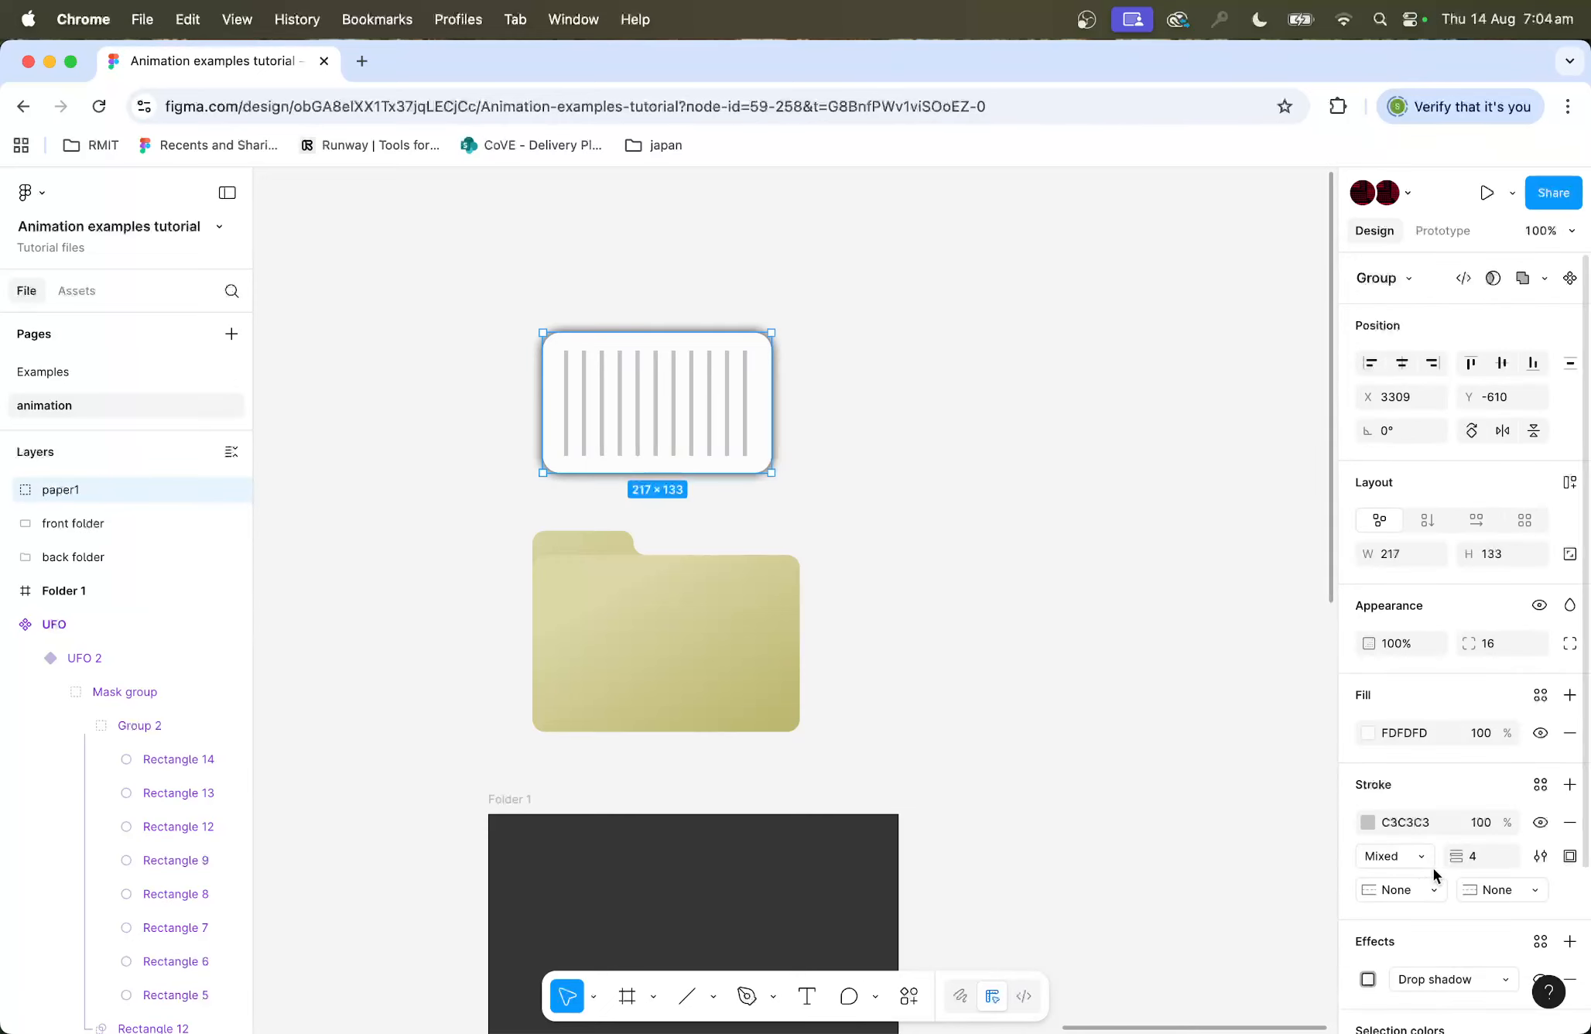
{"action": "left_click", "coordinate": [1407, 982]}
{"action": "left_click", "coordinate": [1367, 979]}
{"action": "left_click", "coordinate": [1368, 979]}
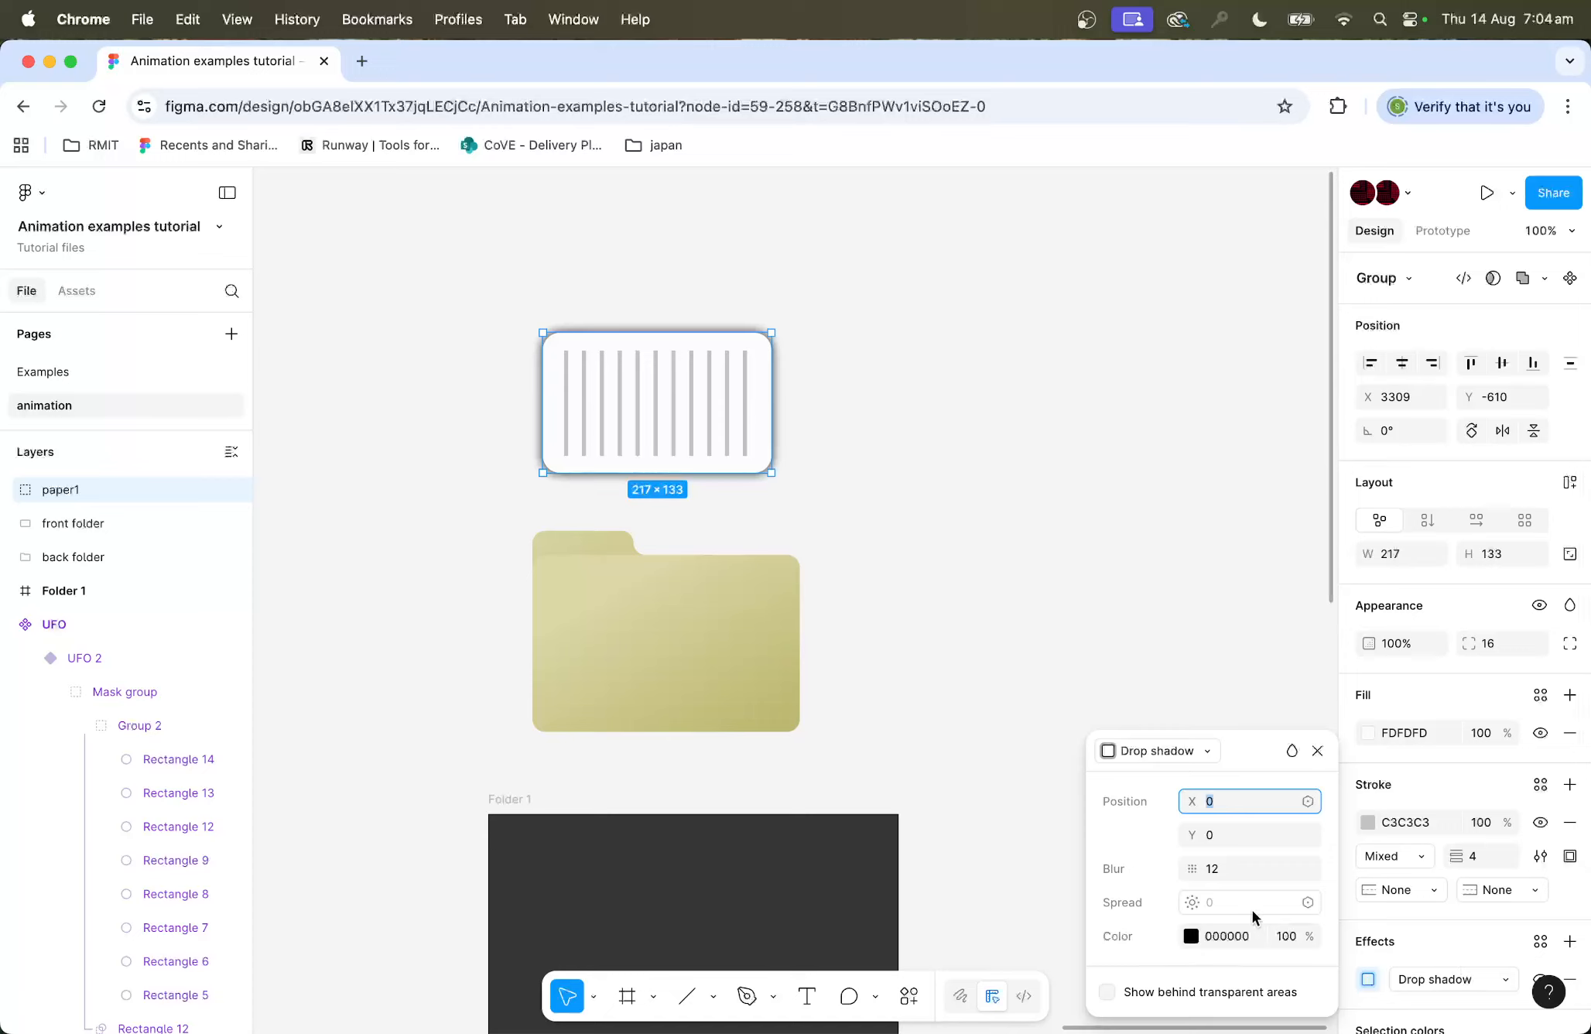
{"action": "left_click", "coordinate": [1289, 937]}
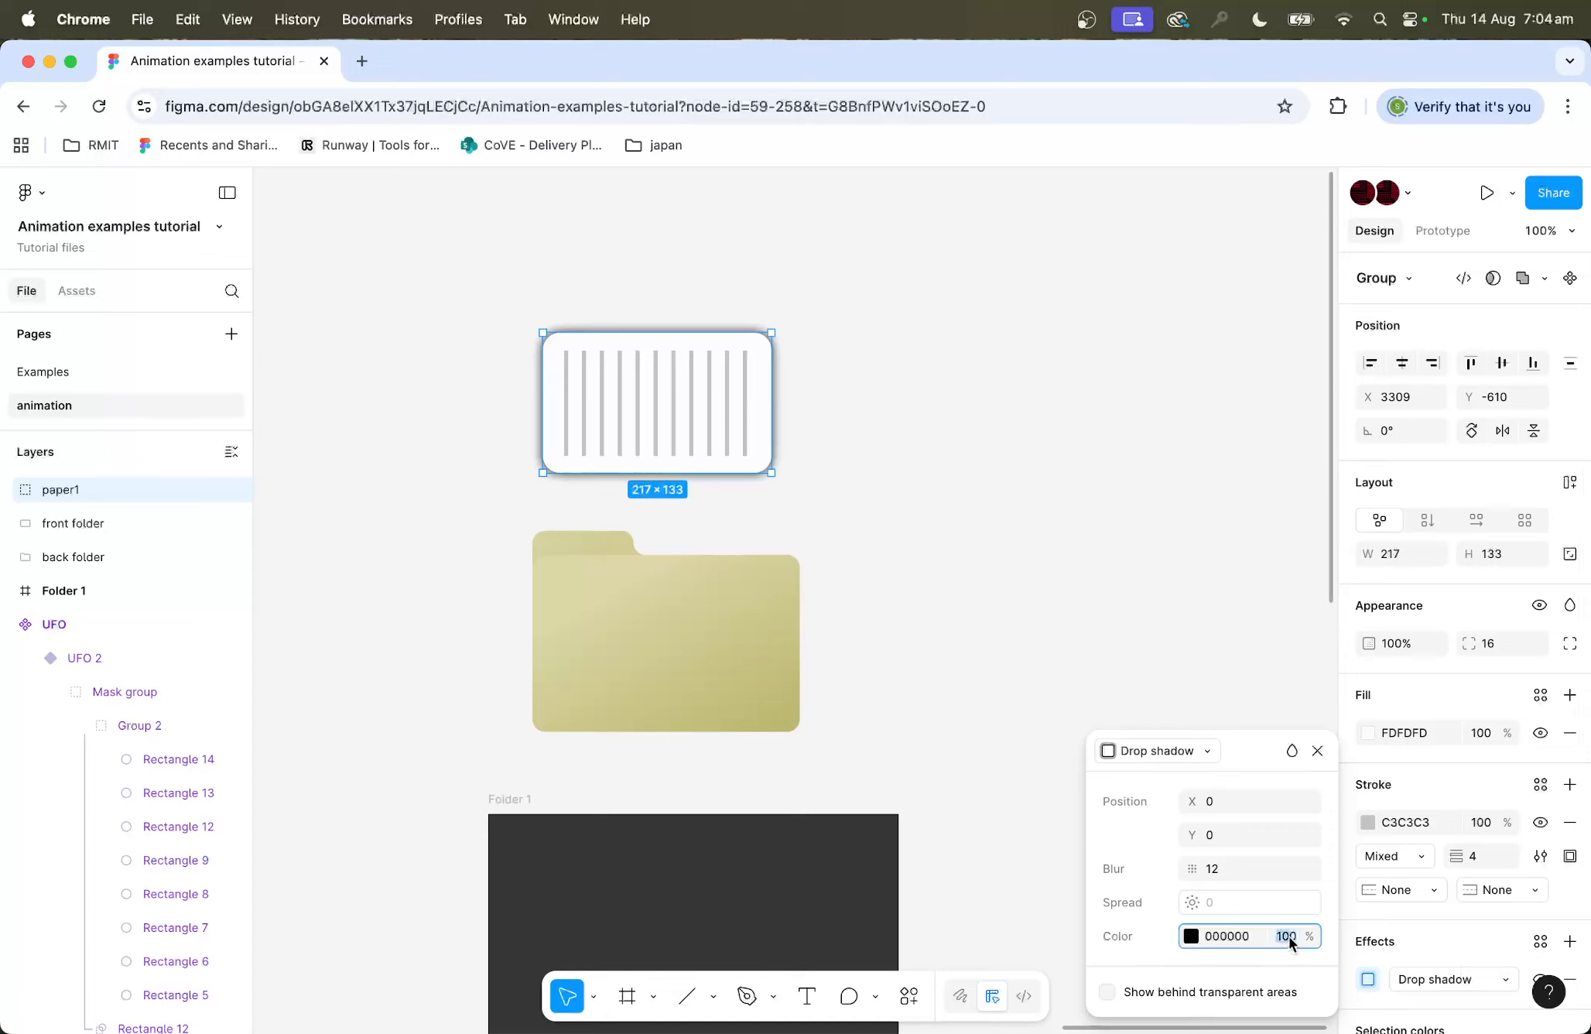
{"action": "type", "text": "12"}
{"action": "left_click", "coordinate": [1221, 858]}
{"action": "left_click", "coordinate": [948, 526]}
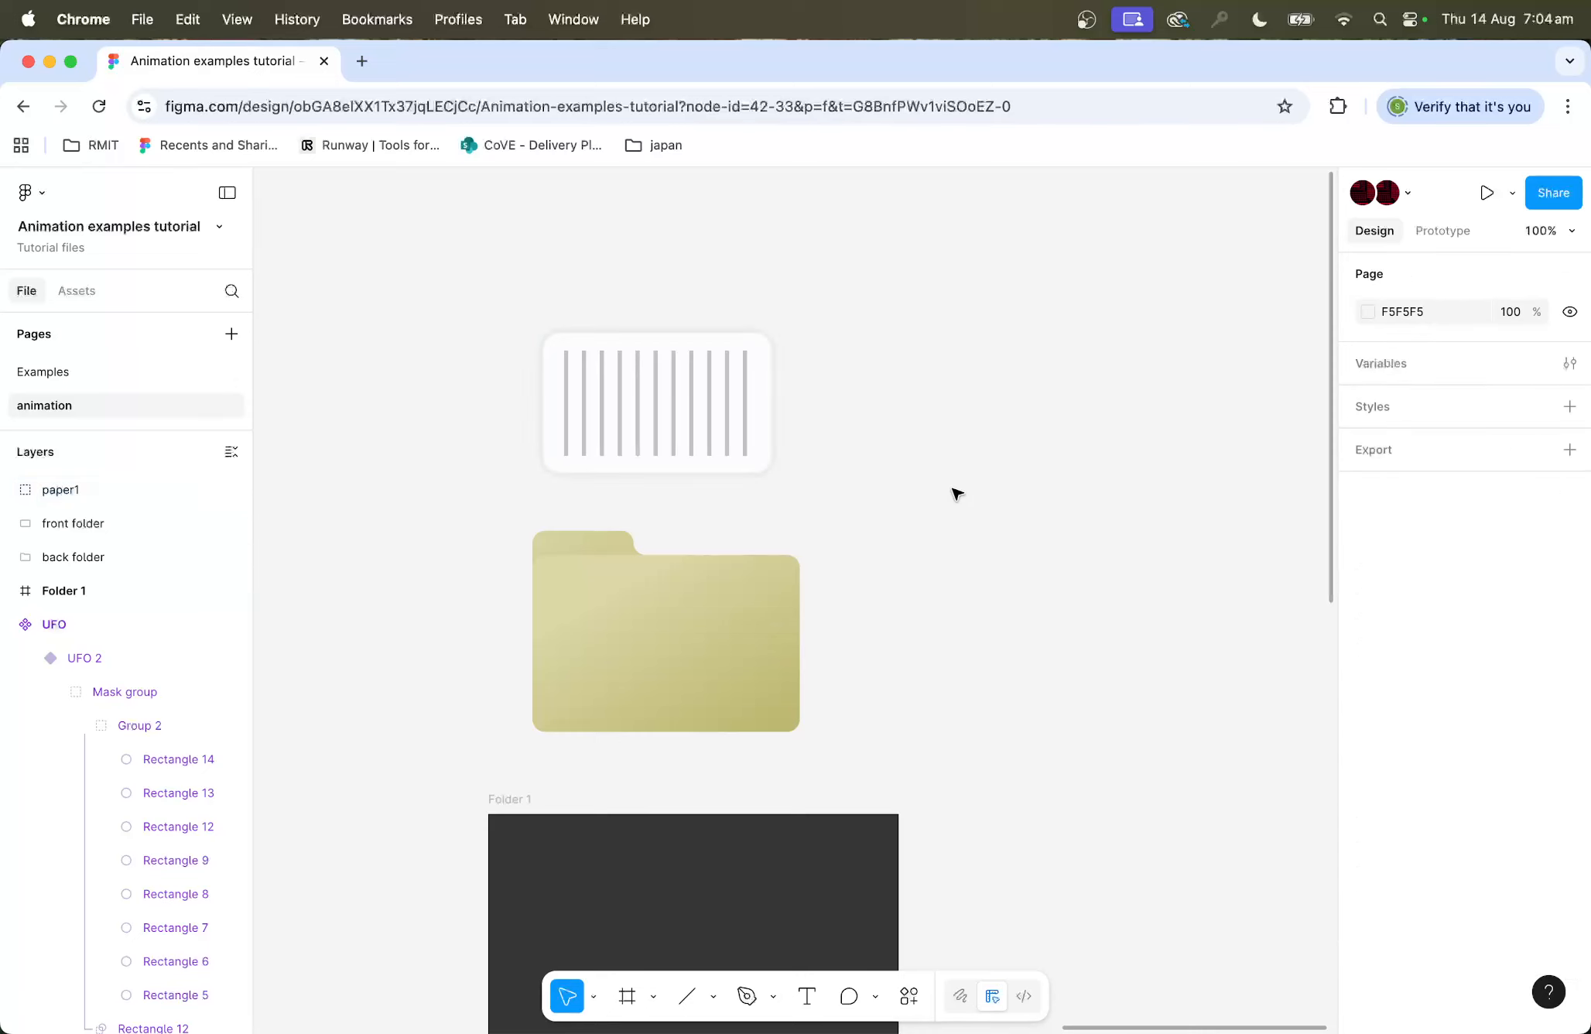
Step: Duplicate the paper1 group twice, stacking the copies upward above the original
{"action": "scroll", "coordinate": [951, 493], "scroll_direction": "up", "scroll_amount": 3}
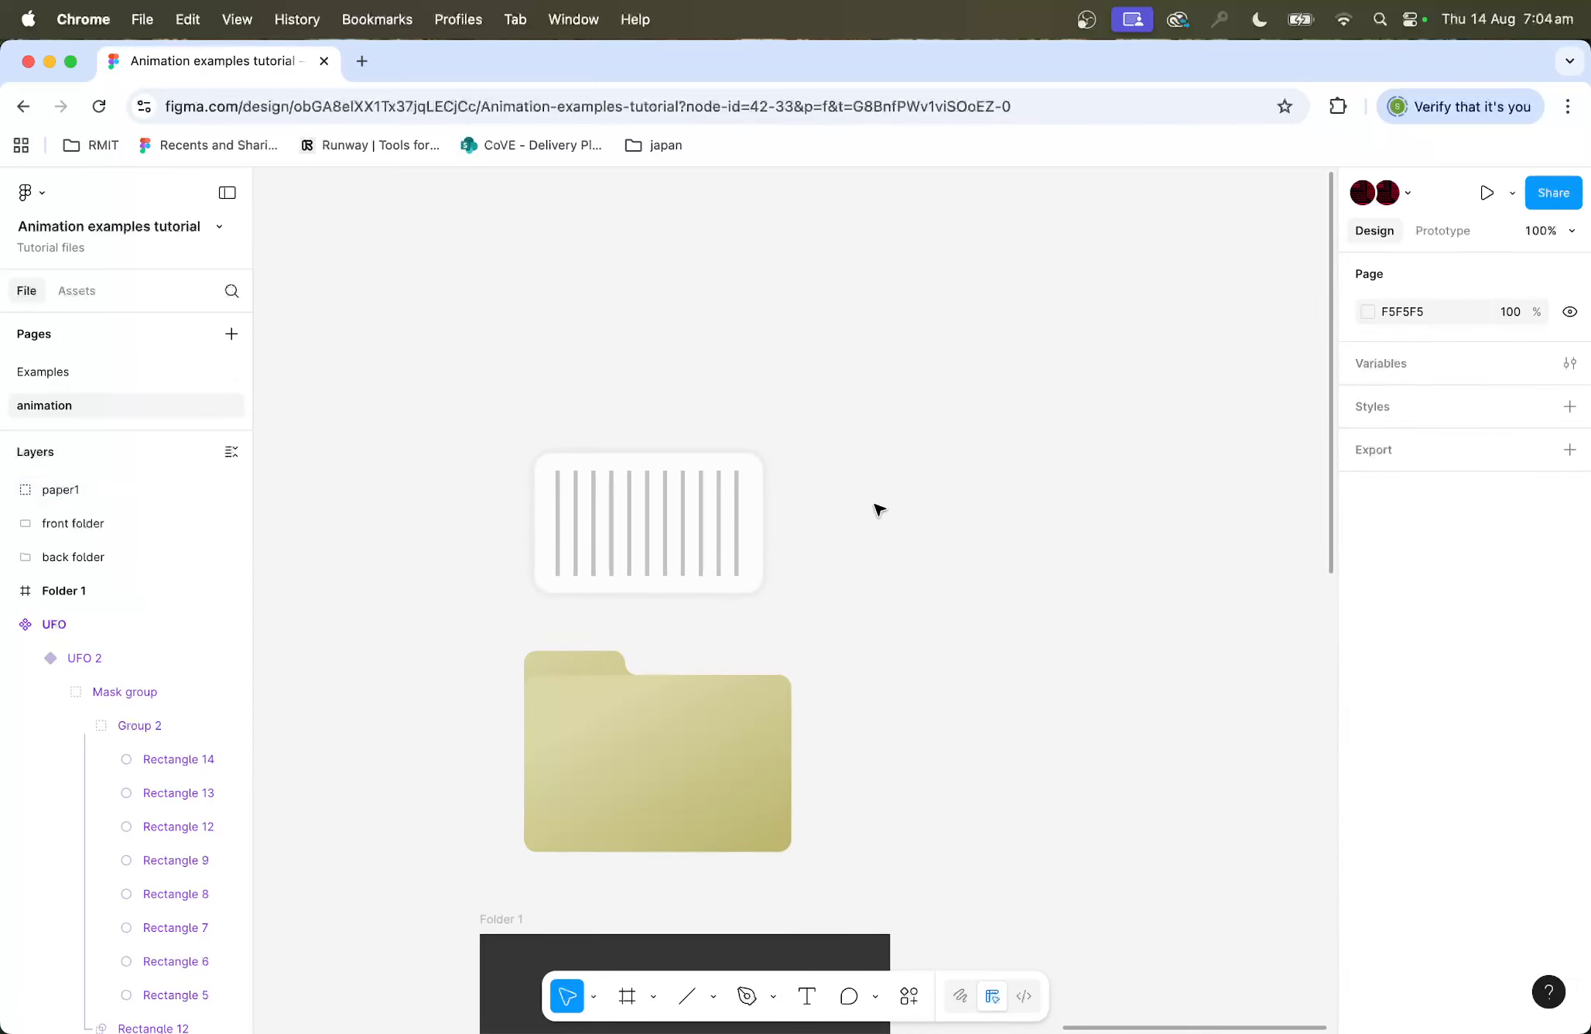
{"action": "left_click", "coordinate": [710, 547]}
{"action": "left_click_drag", "start_coordinate": [706, 534], "coordinate": [709, 455]}
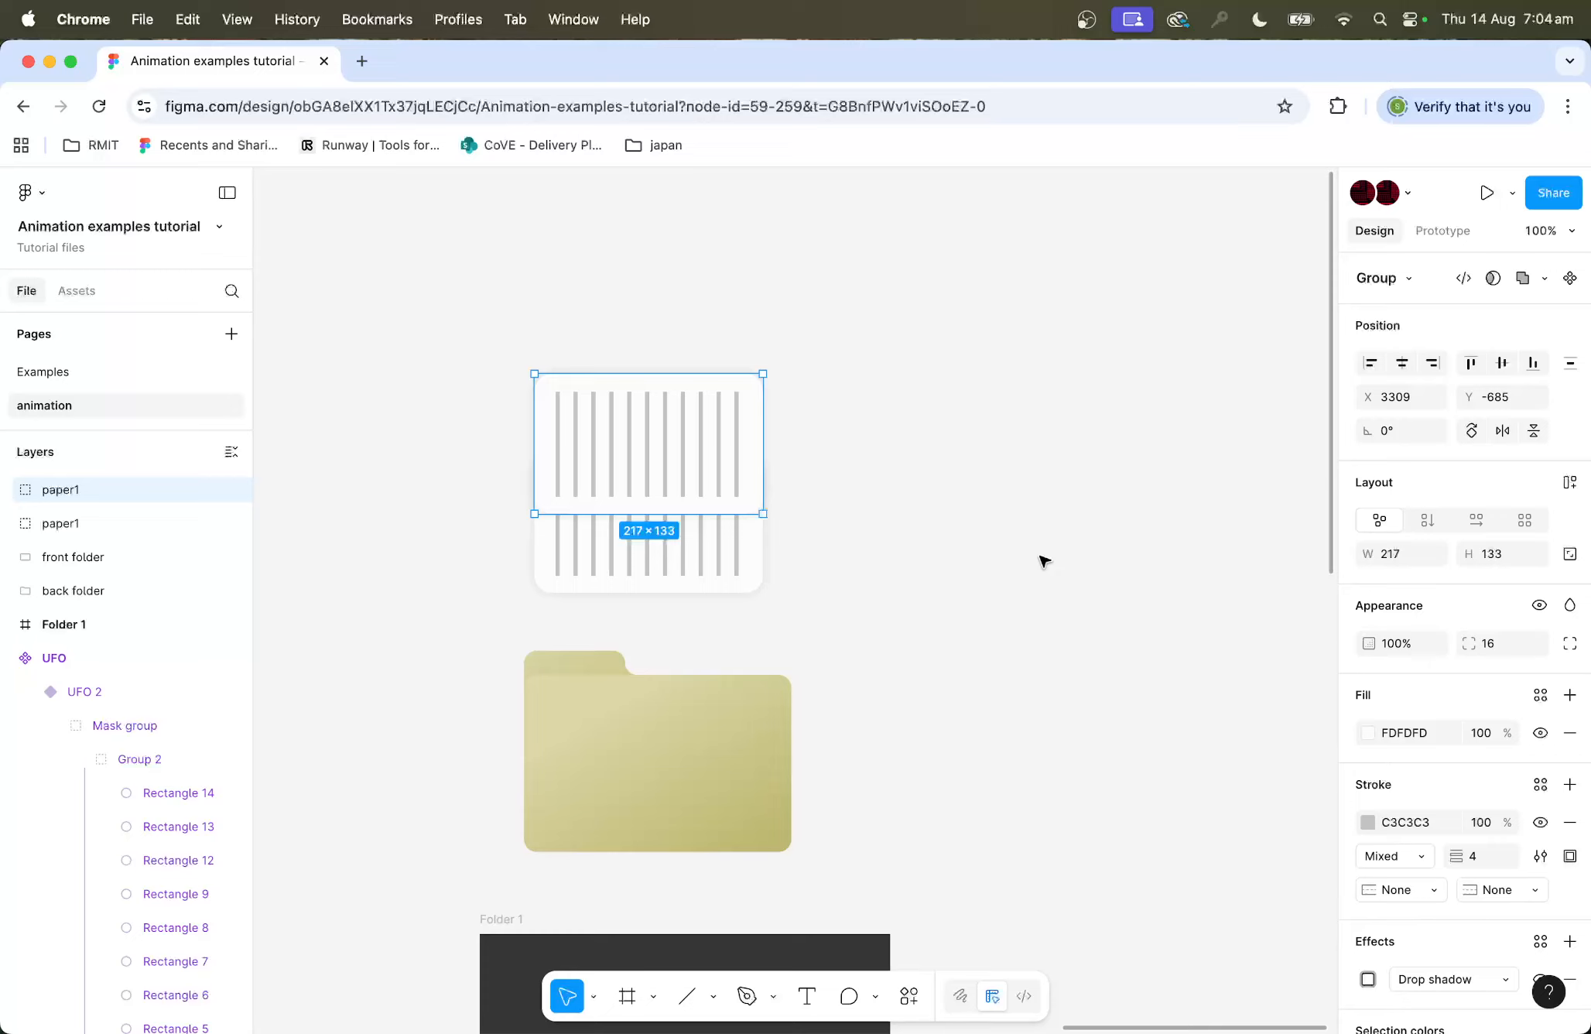
{"action": "key", "text": "super+d"}
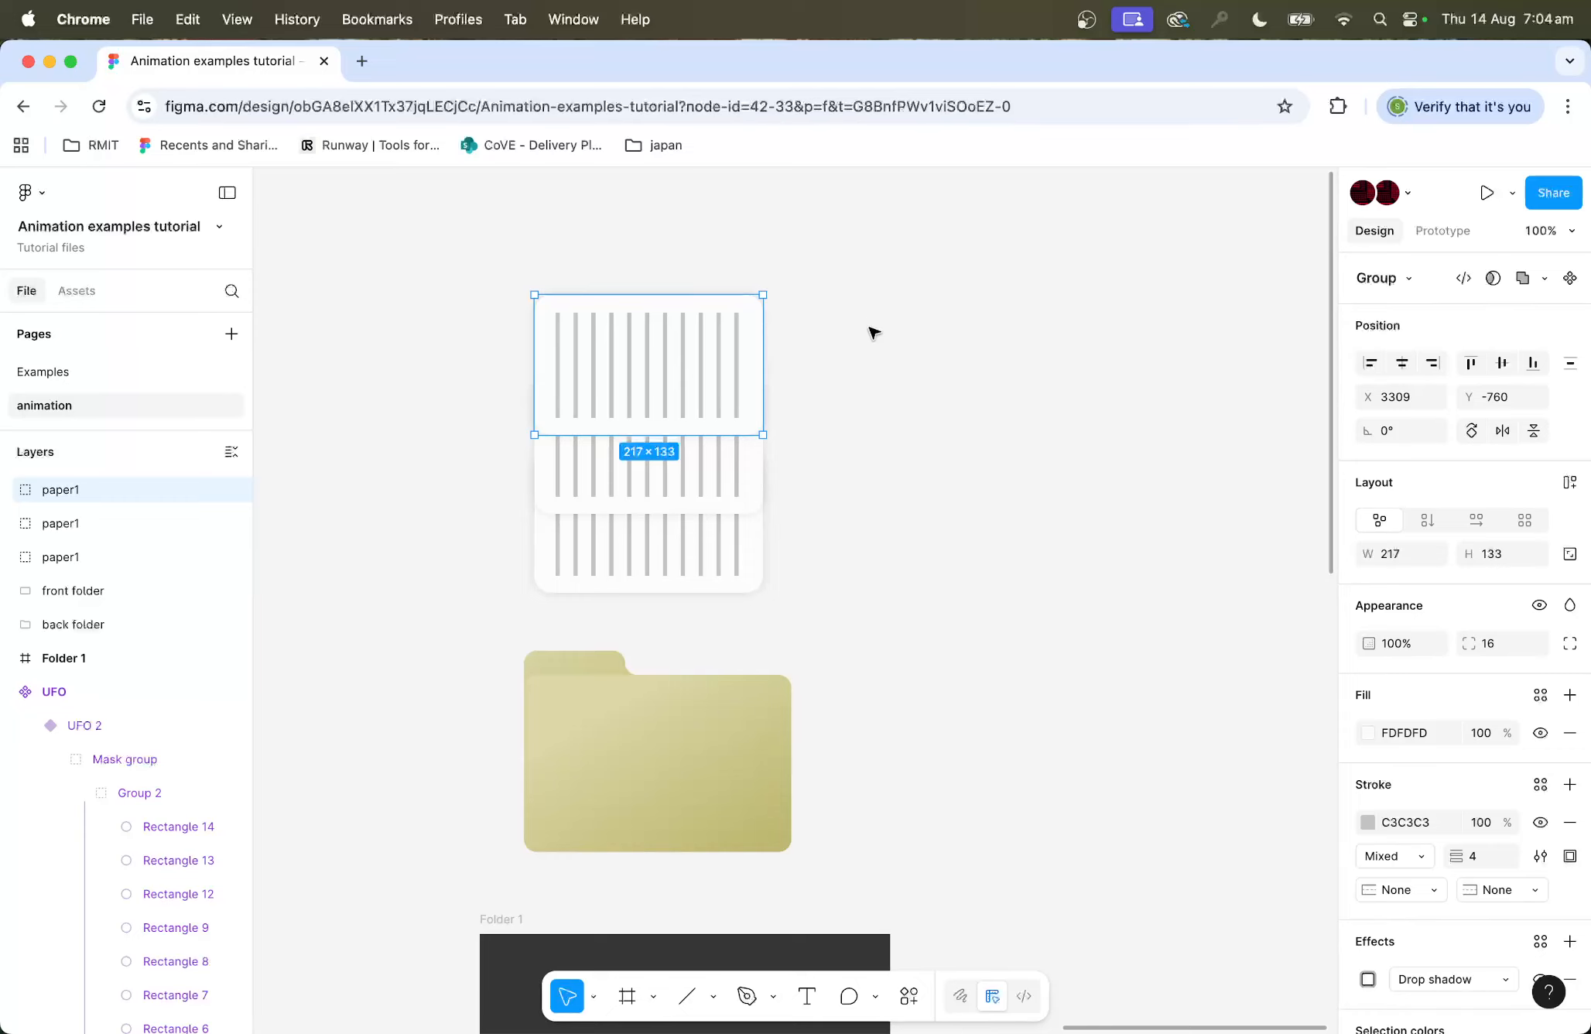
Step: Rename the middle paper copy as paper2
{"action": "left_click_drag", "start_coordinate": [872, 320], "coordinate": [434, 595]}
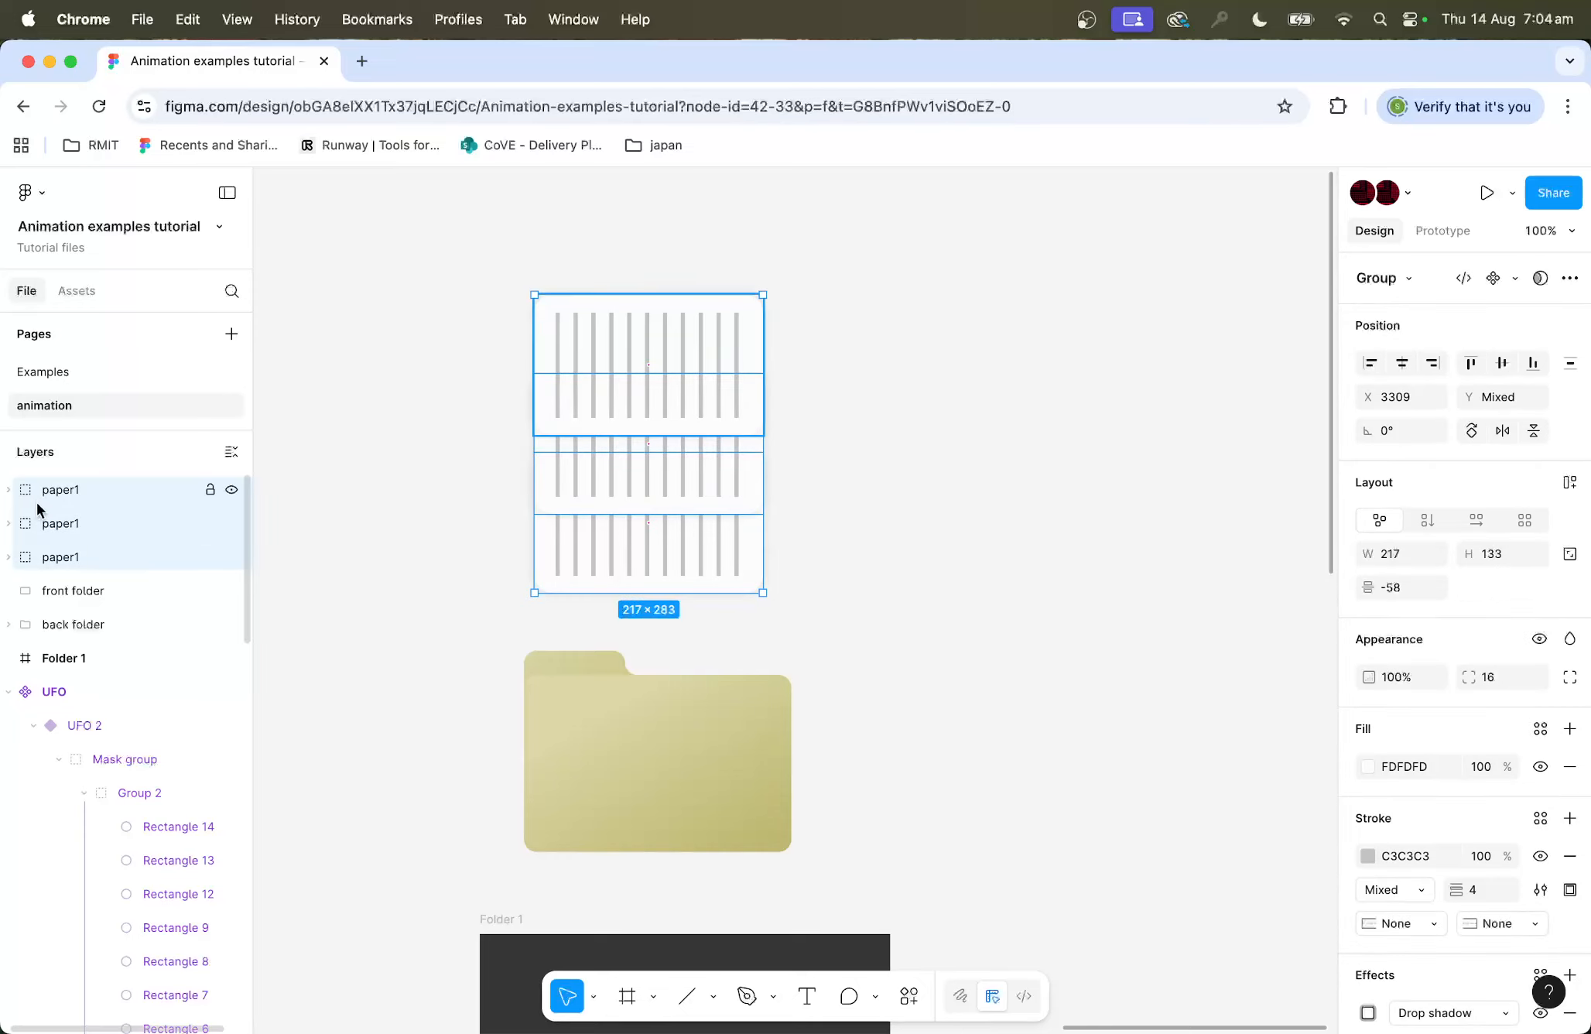
{"action": "left_click", "coordinate": [369, 497]}
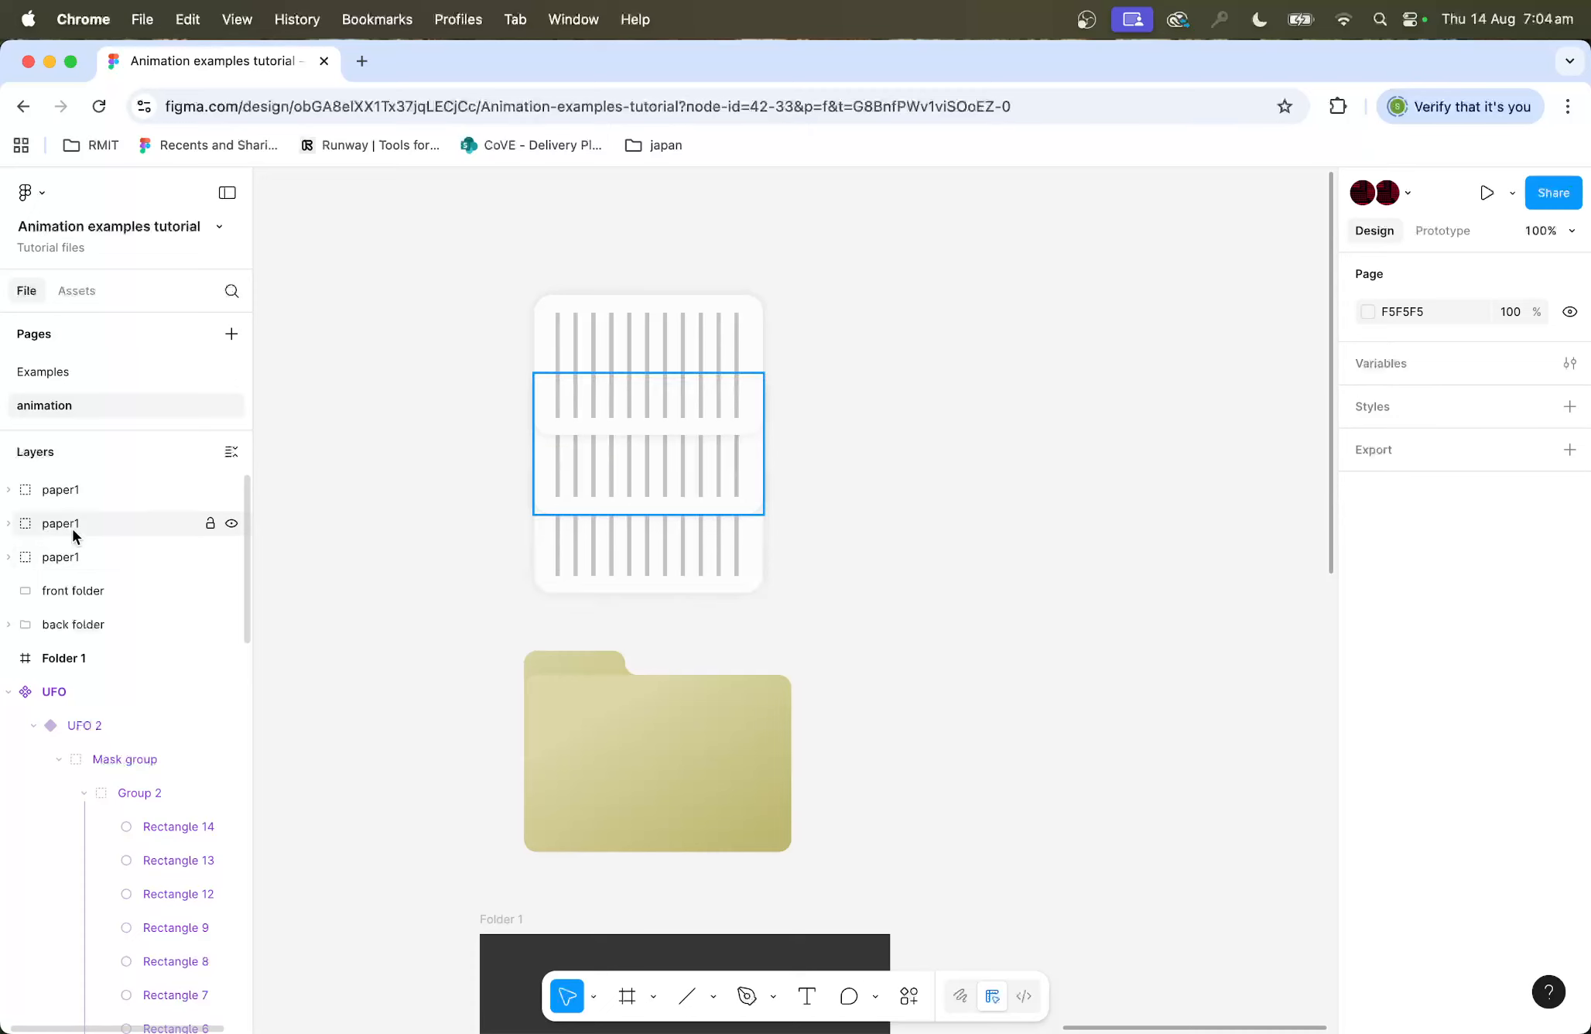
{"action": "double_click", "coordinate": [68, 525]}
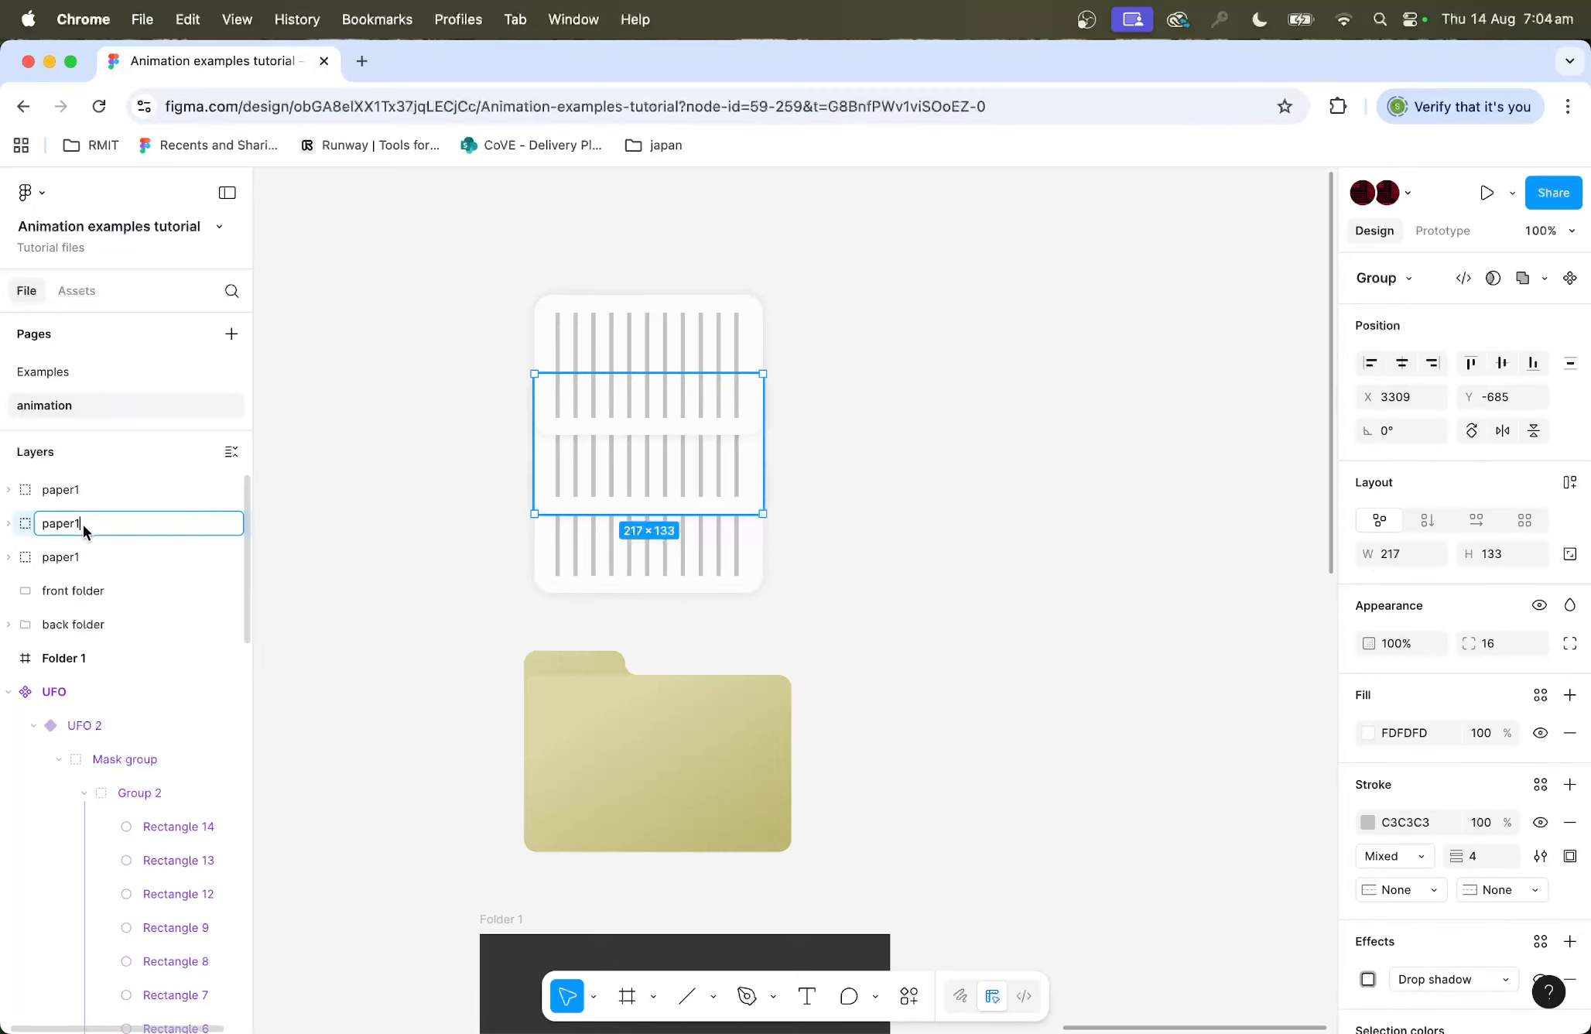
{"action": "key", "text": "BackSpace"}
{"action": "type", "text": "2"}
Step: Rename the top paper copy as paper3
{"action": "left_click", "coordinate": [81, 491]}
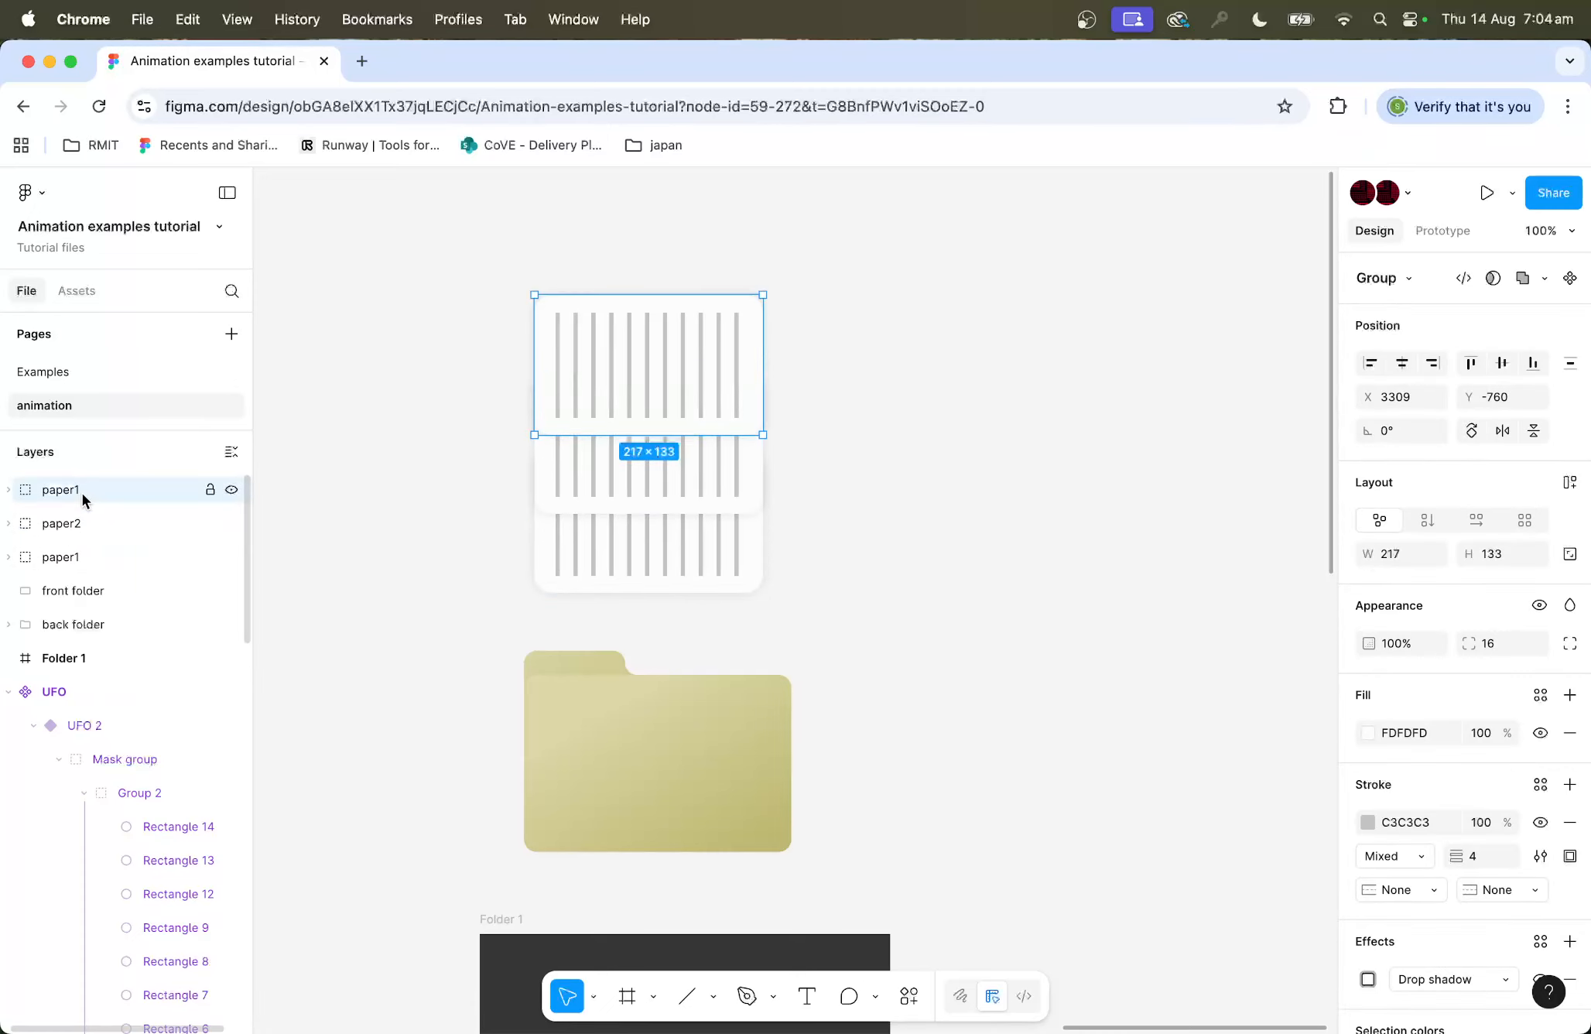
{"action": "double_click", "coordinate": [72, 489]}
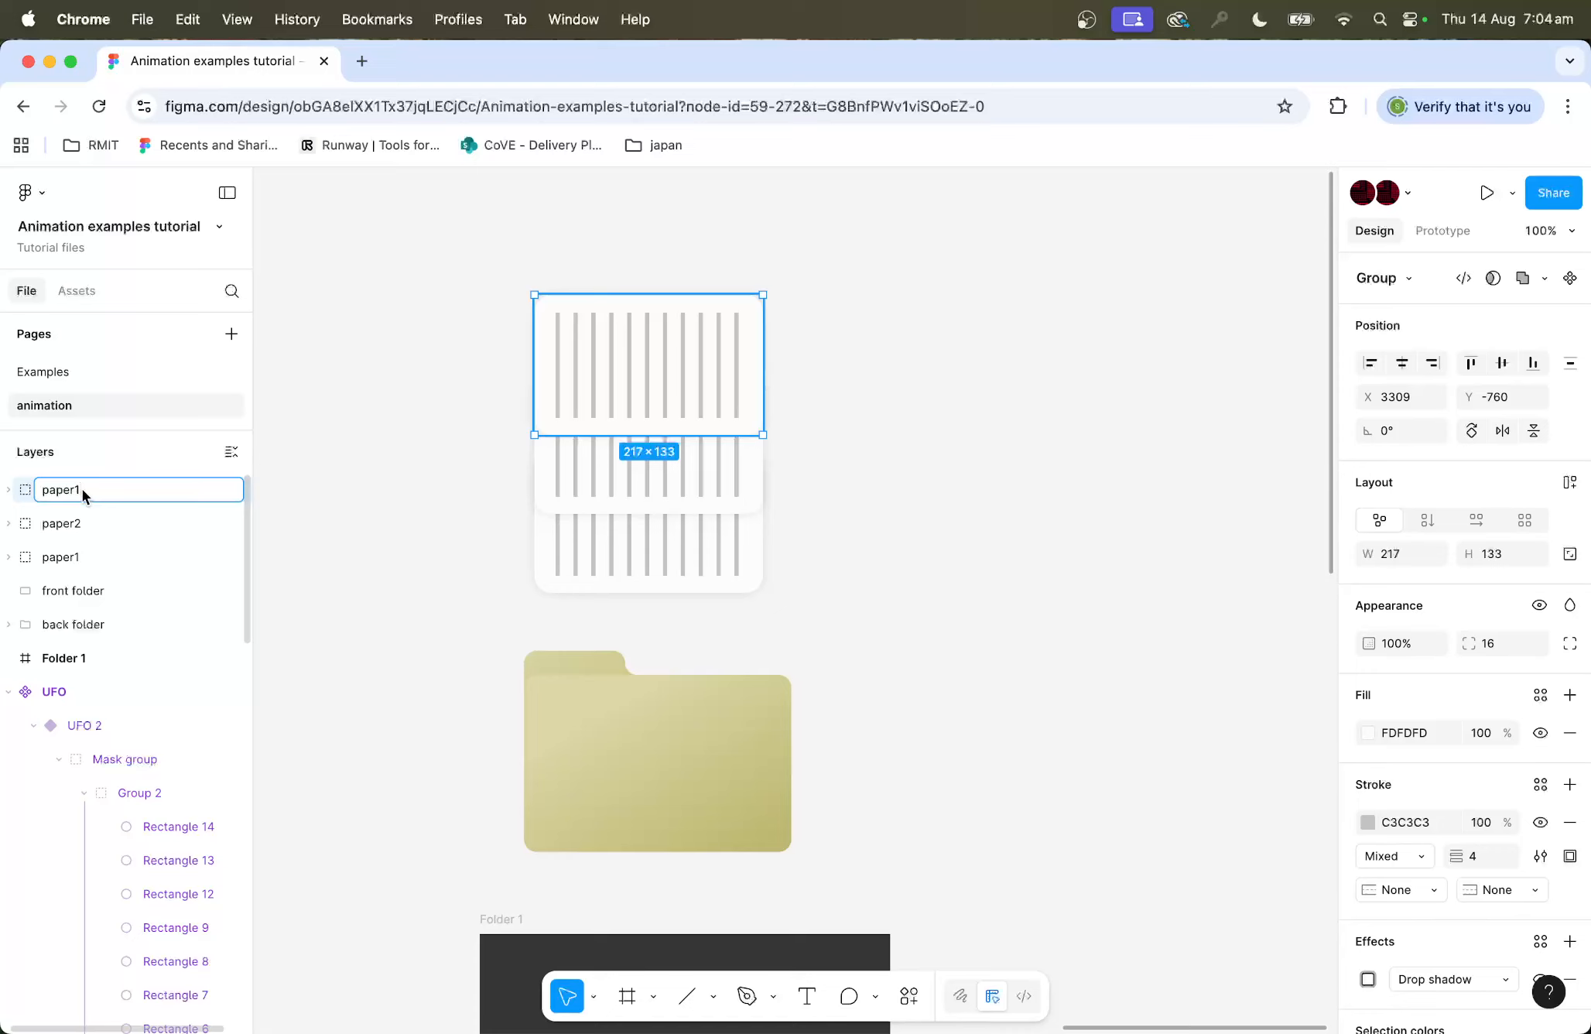
{"action": "key", "text": "BackSpace"}
{"action": "type", "text": "3"}
{"action": "left_click", "coordinate": [356, 469]}
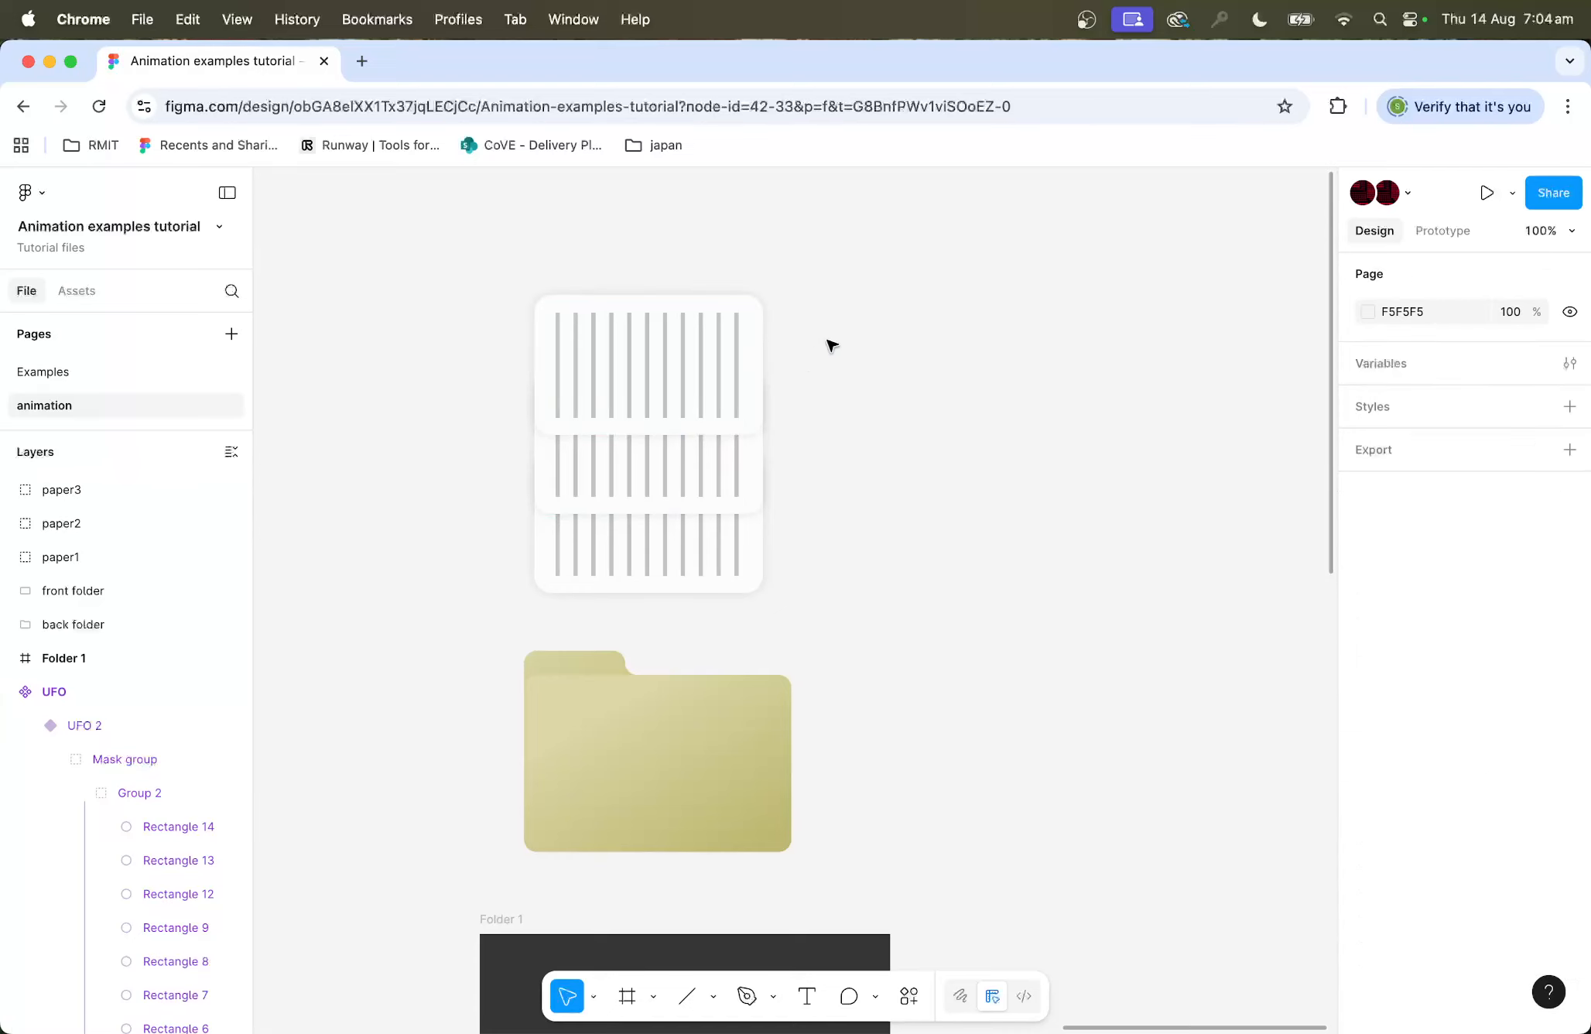
Step: Align the three paper groups to the same vertical centre and move them onto the folder
{"action": "left_click_drag", "start_coordinate": [830, 345], "coordinate": [650, 580]}
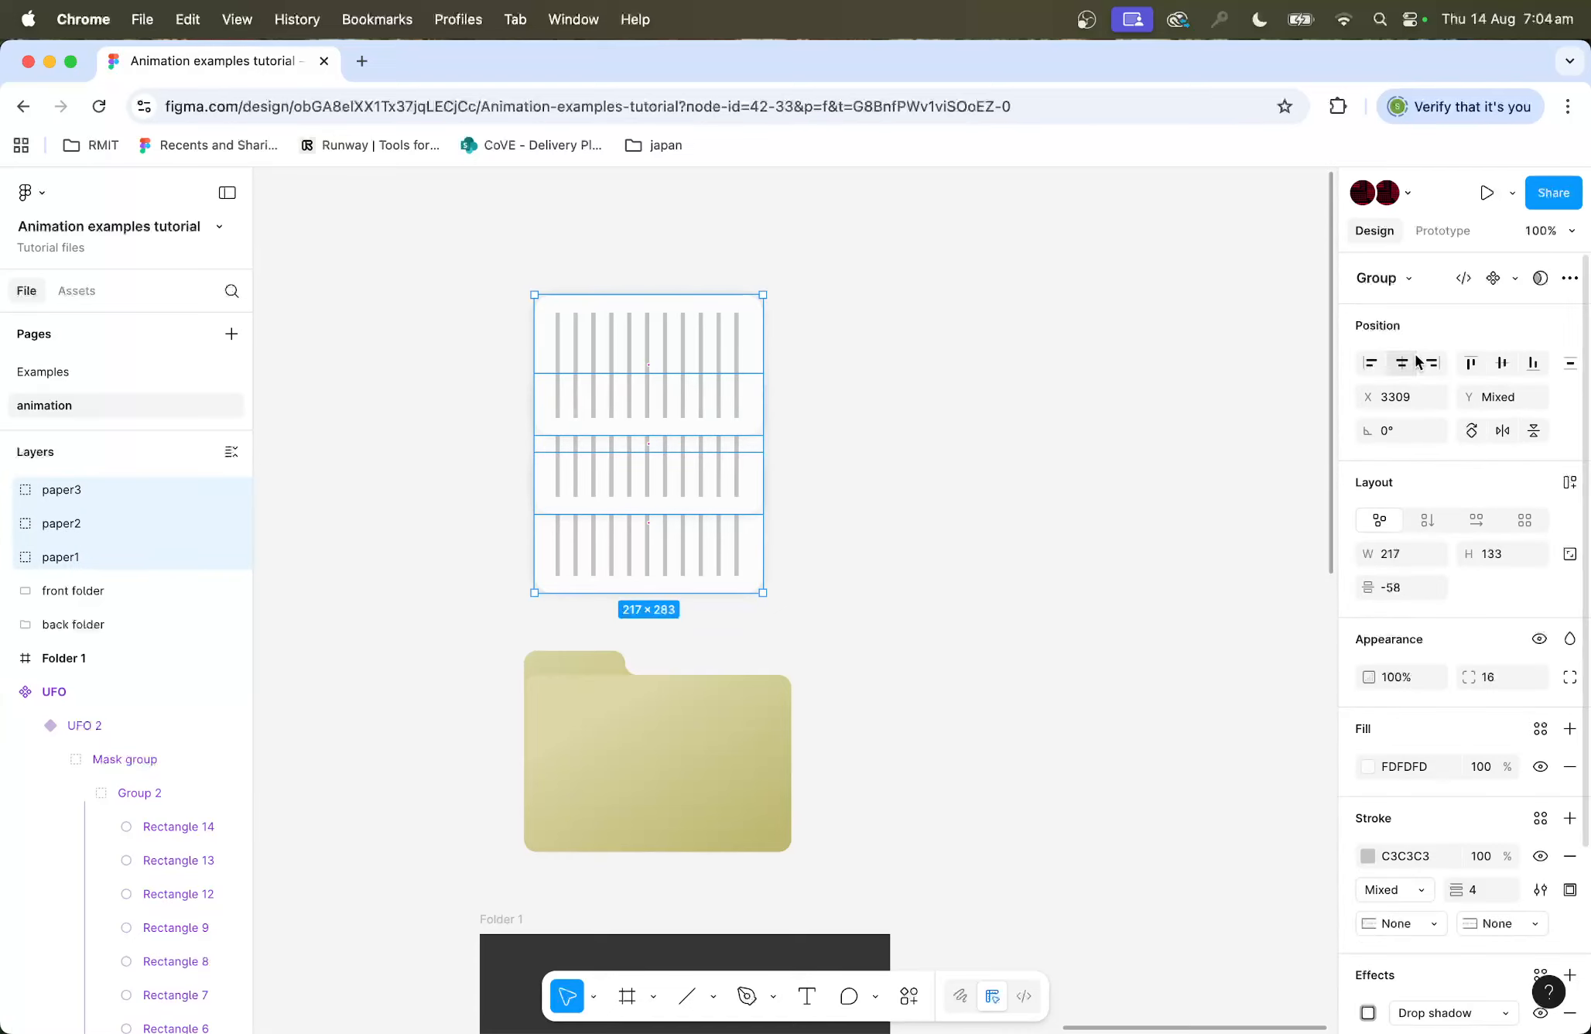
{"action": "left_click", "coordinate": [1499, 364]}
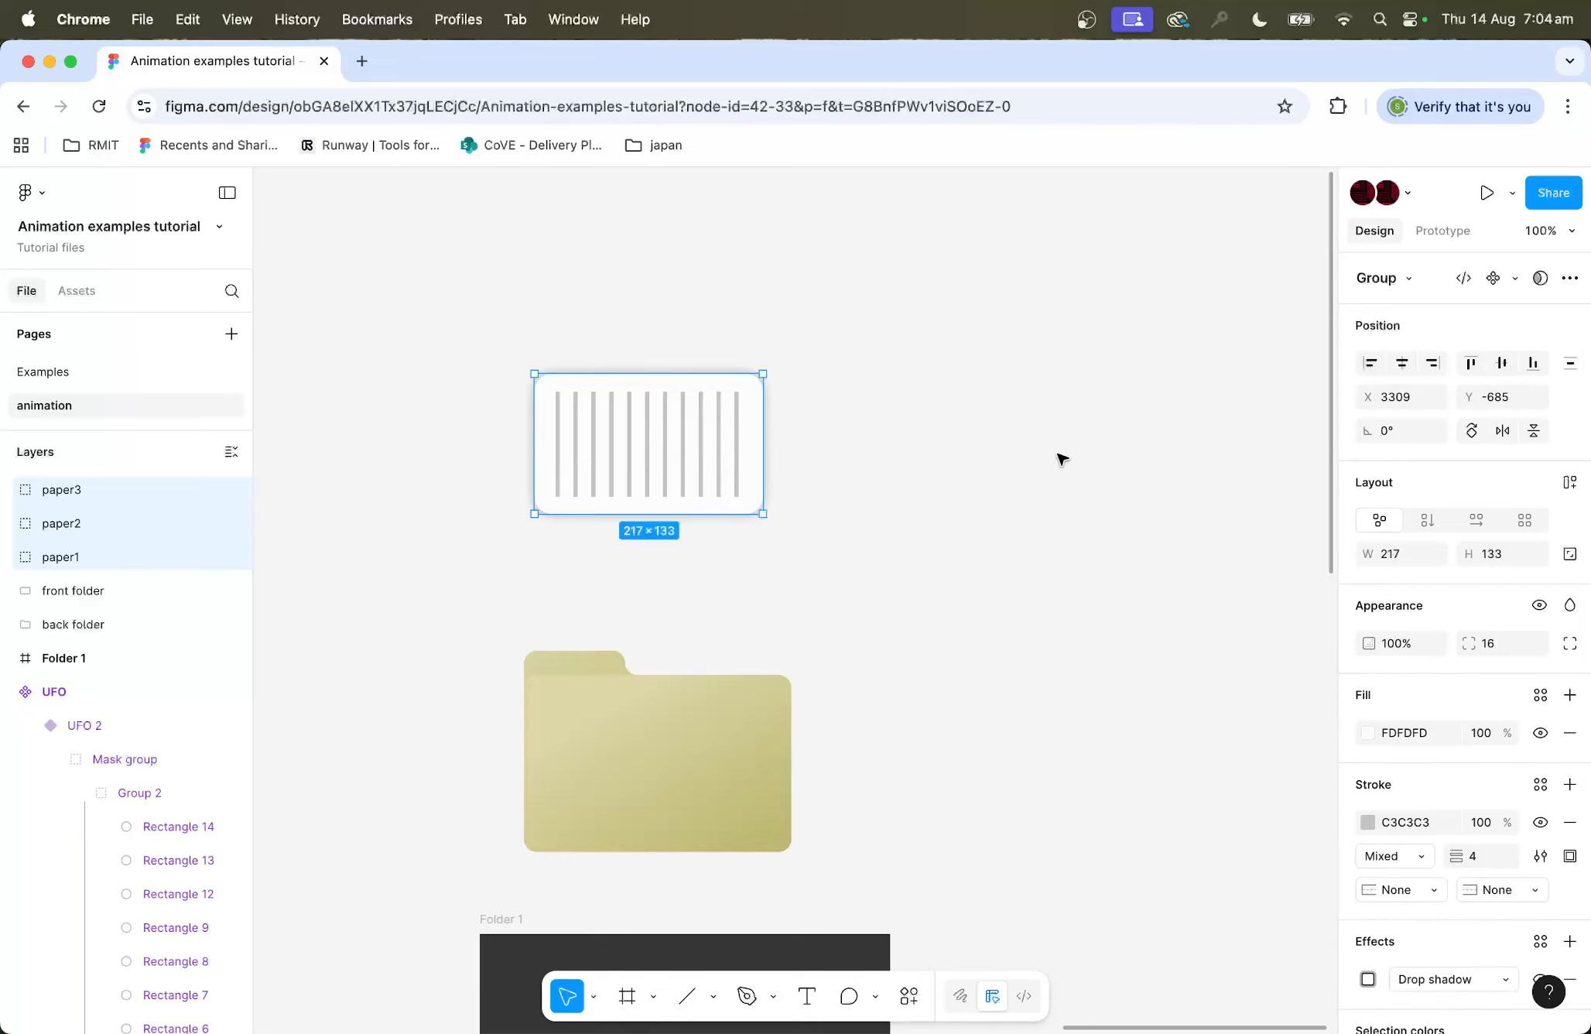
{"action": "left_click_drag", "start_coordinate": [614, 438], "coordinate": [627, 749]}
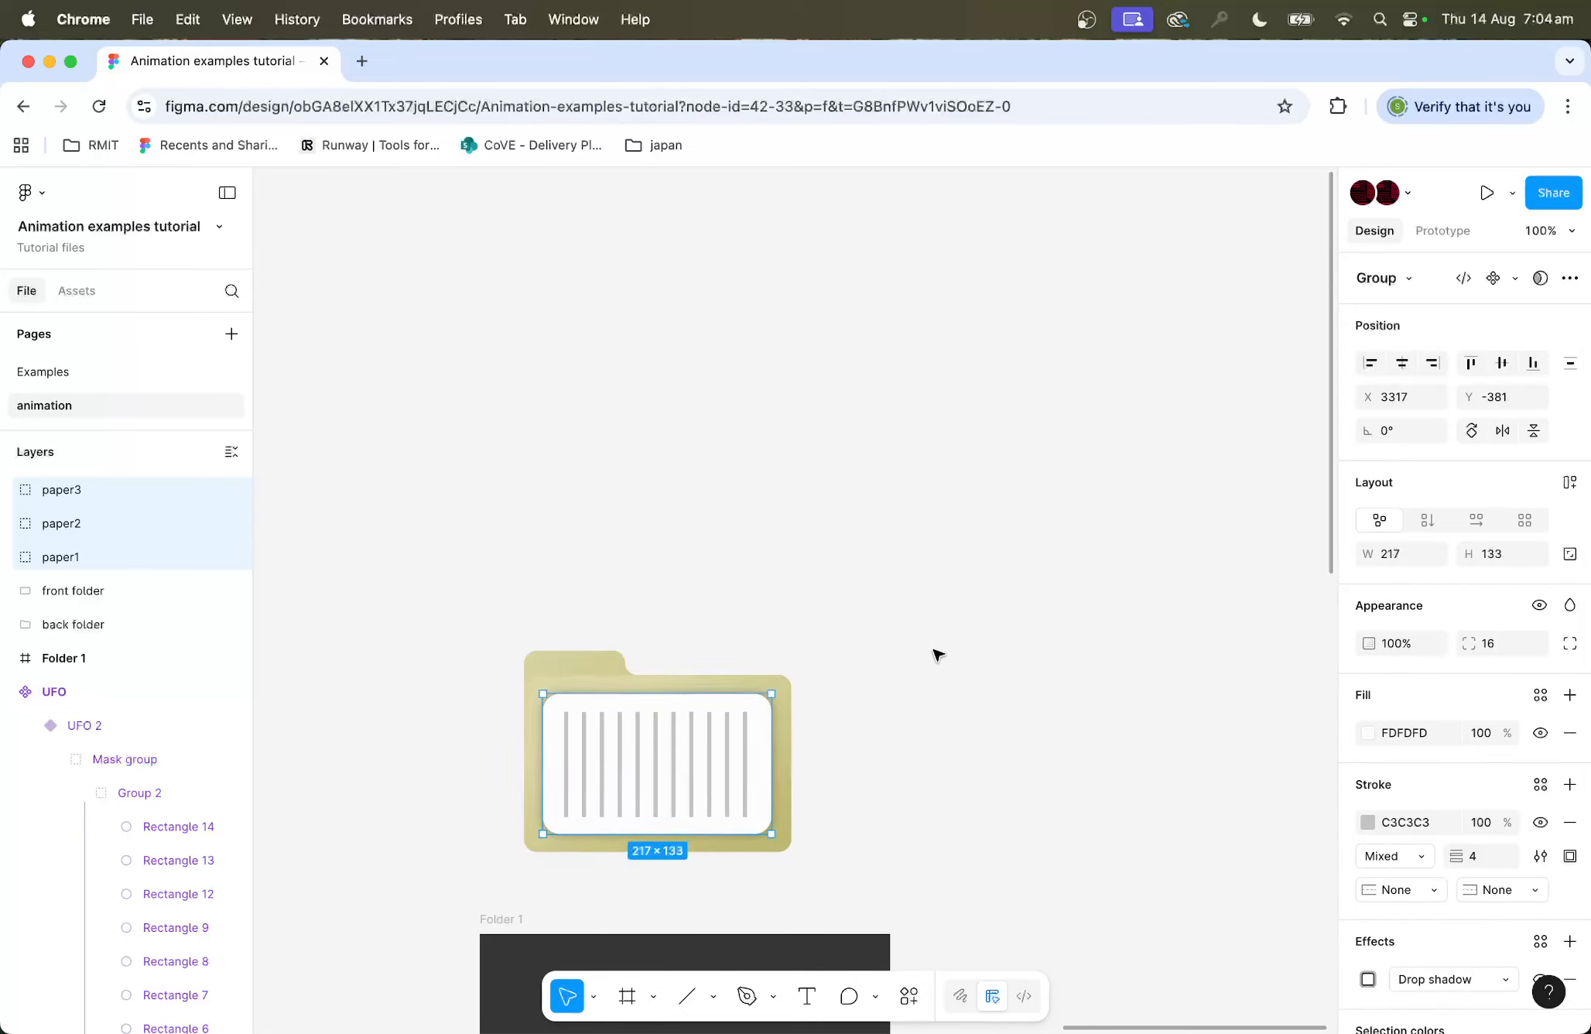
{"action": "left_click", "coordinate": [938, 653]}
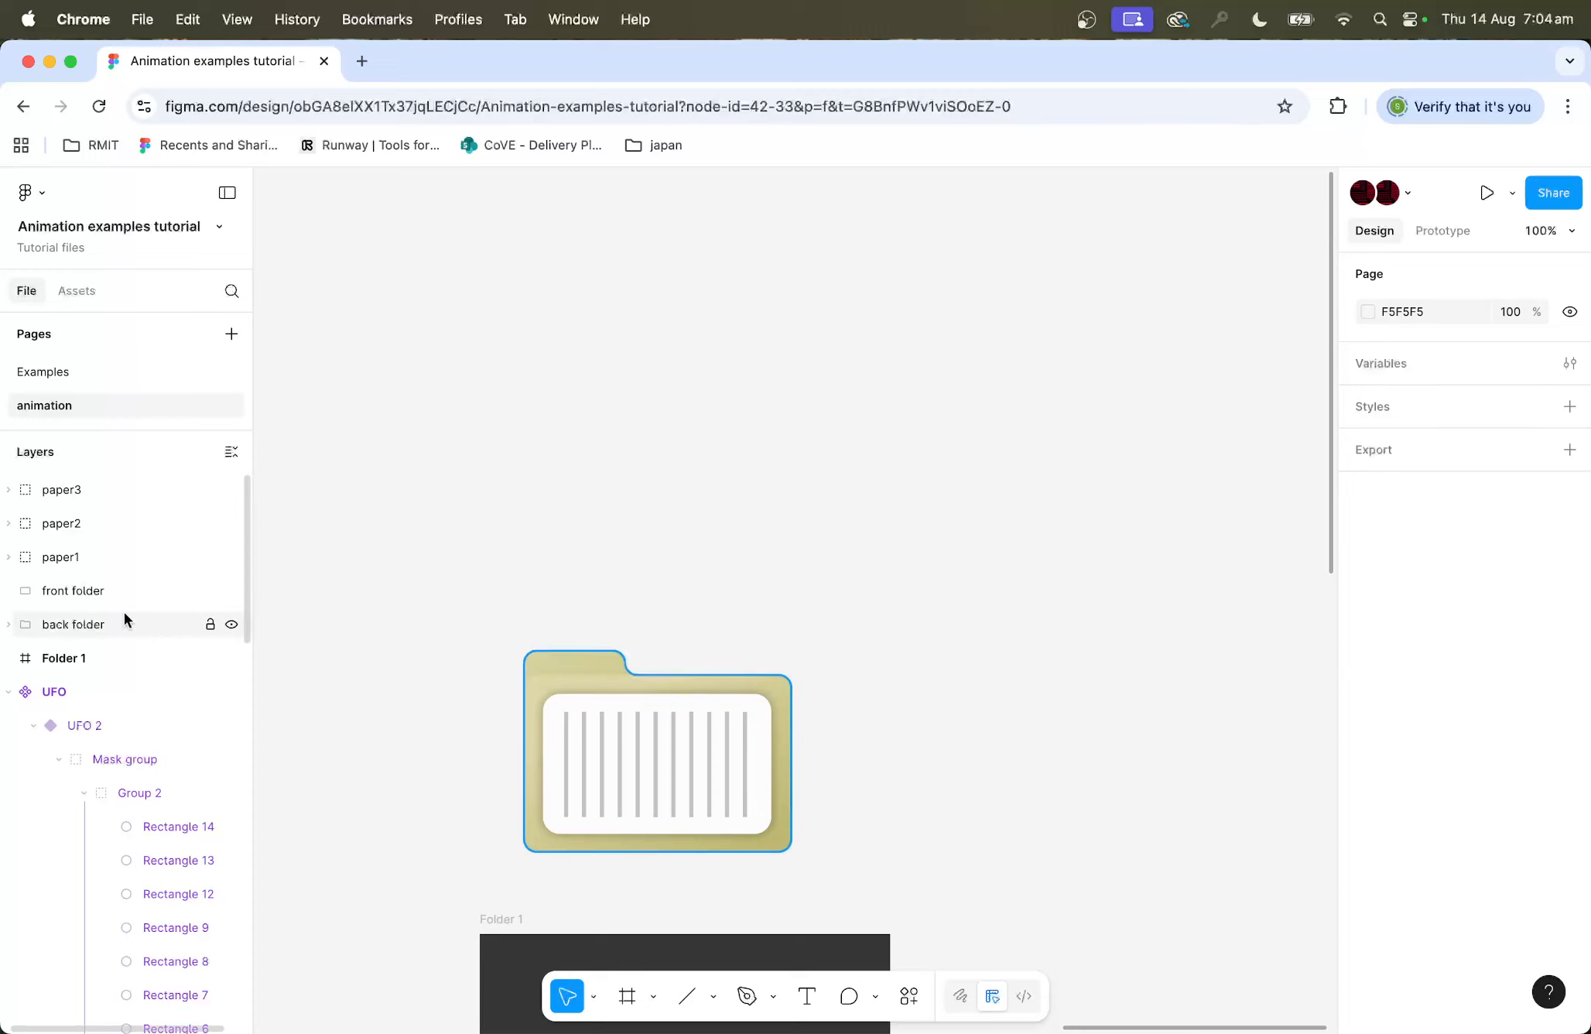
Step: Move the front folder layer above the three paper layers so it covers them
{"action": "left_click_drag", "start_coordinate": [103, 589], "coordinate": [104, 475]}
{"action": "left_click", "coordinate": [1004, 596]}
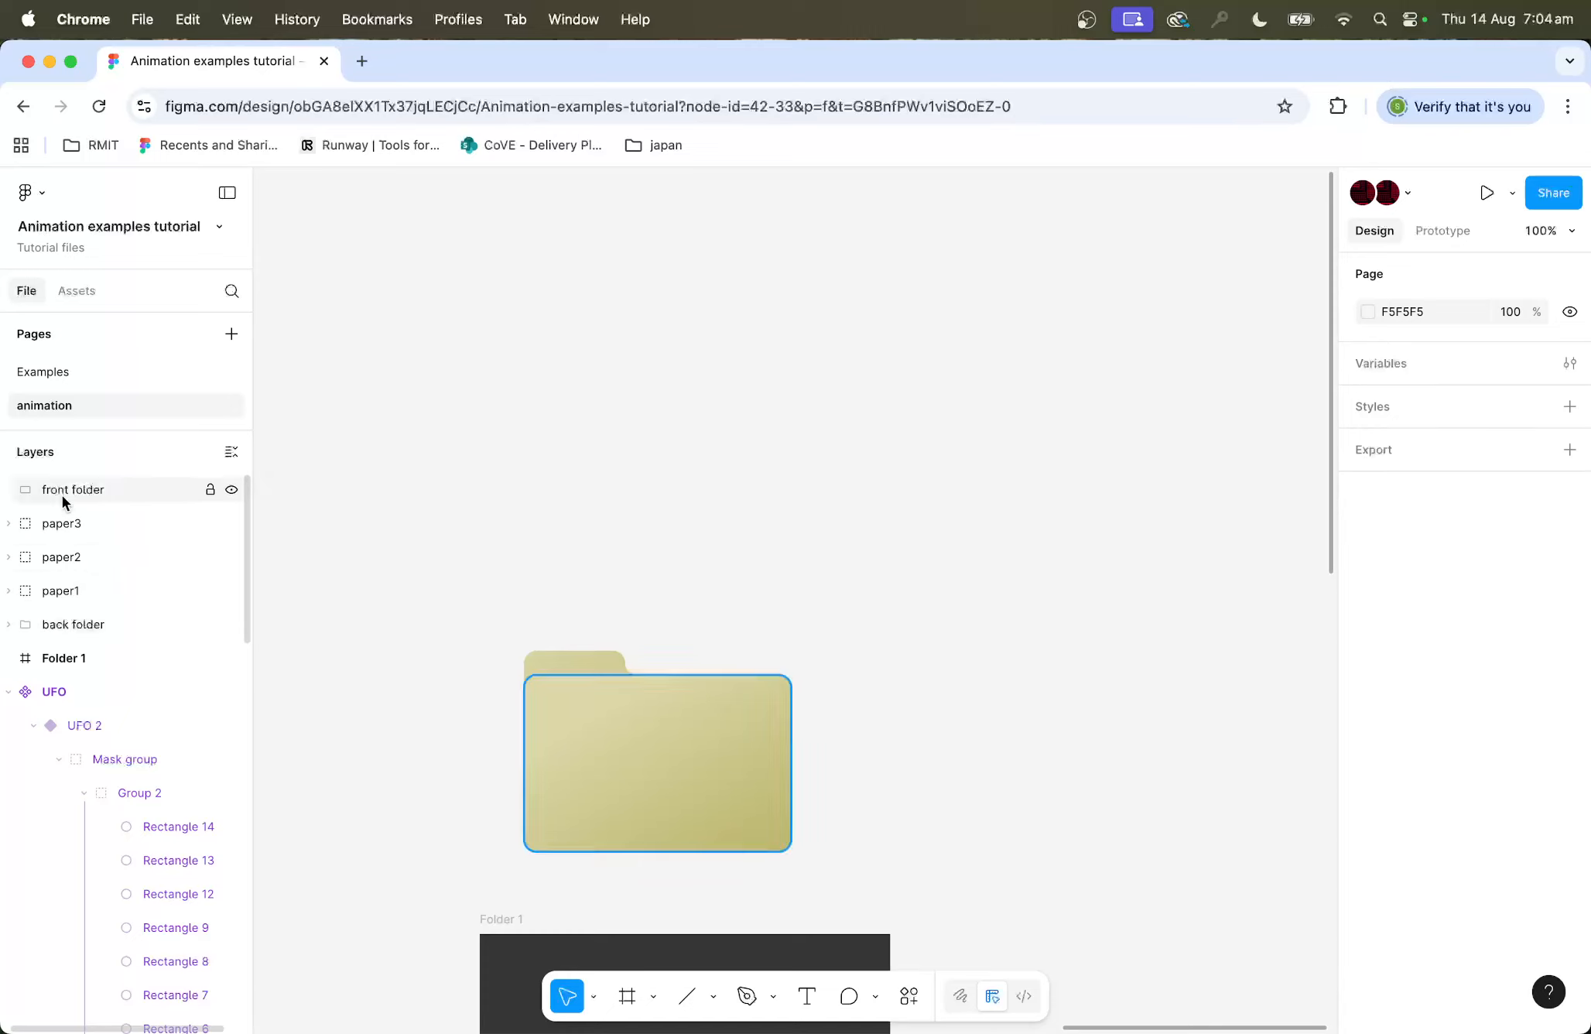
Step: Move the folder and the three papers together into the Folder 1 frame near its top
{"action": "scroll", "coordinate": [801, 625], "scroll_direction": "down", "scroll_amount": 5}
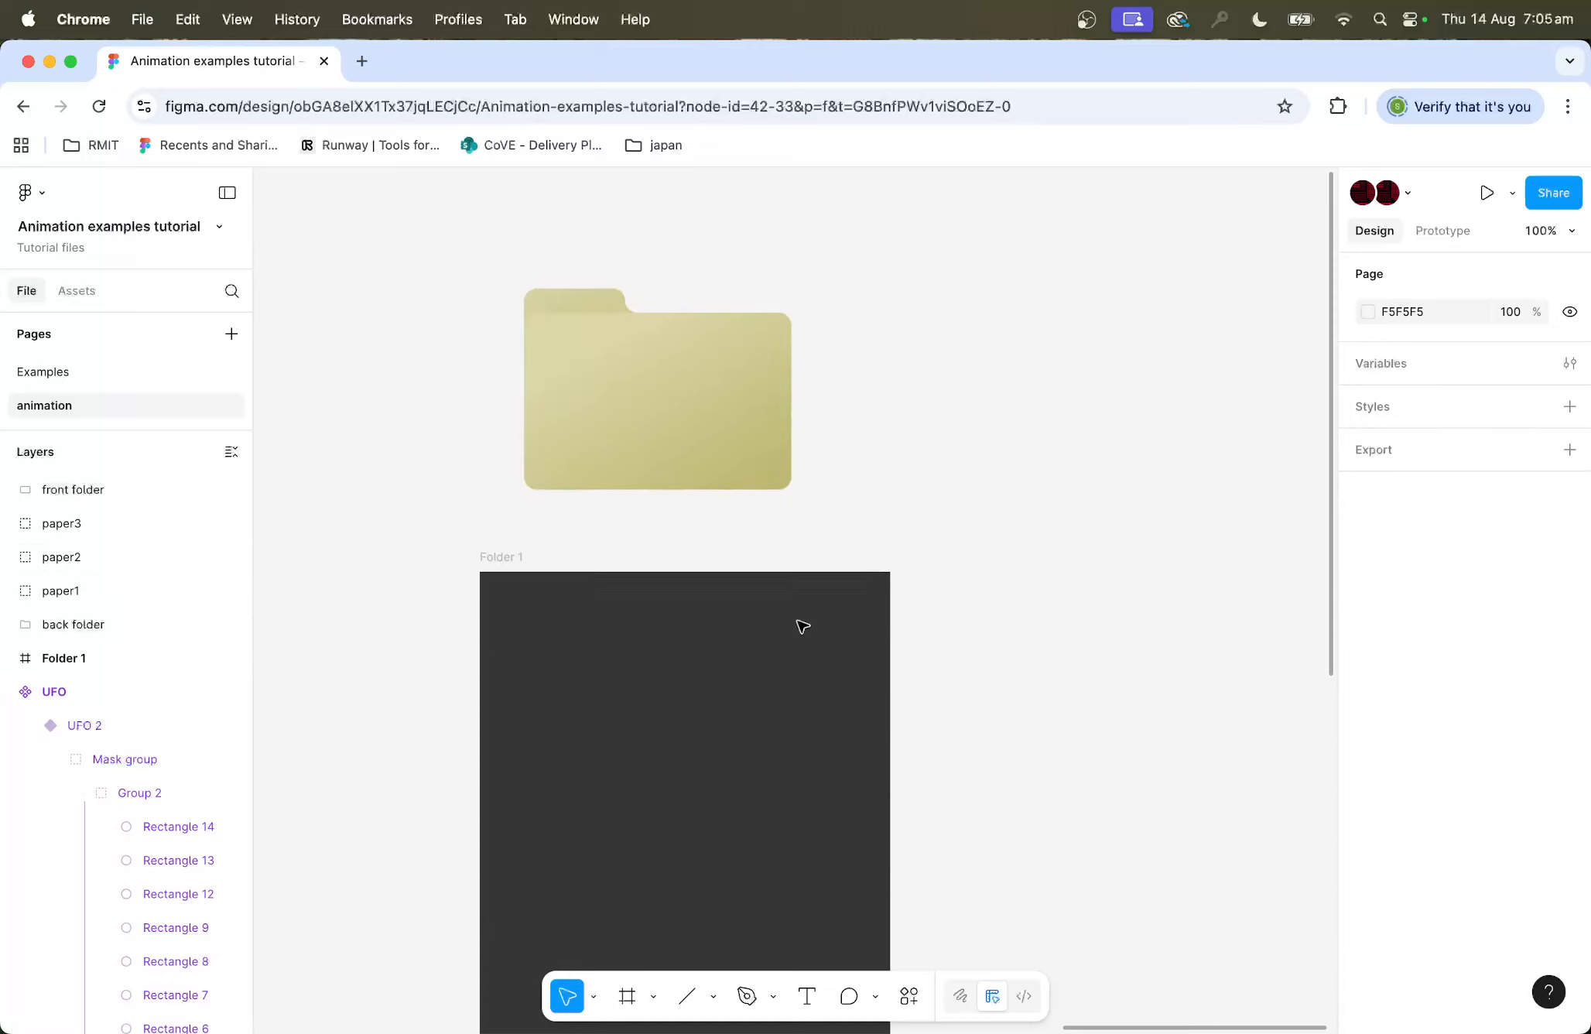
{"action": "left_click_drag", "start_coordinate": [891, 289], "coordinate": [522, 474]}
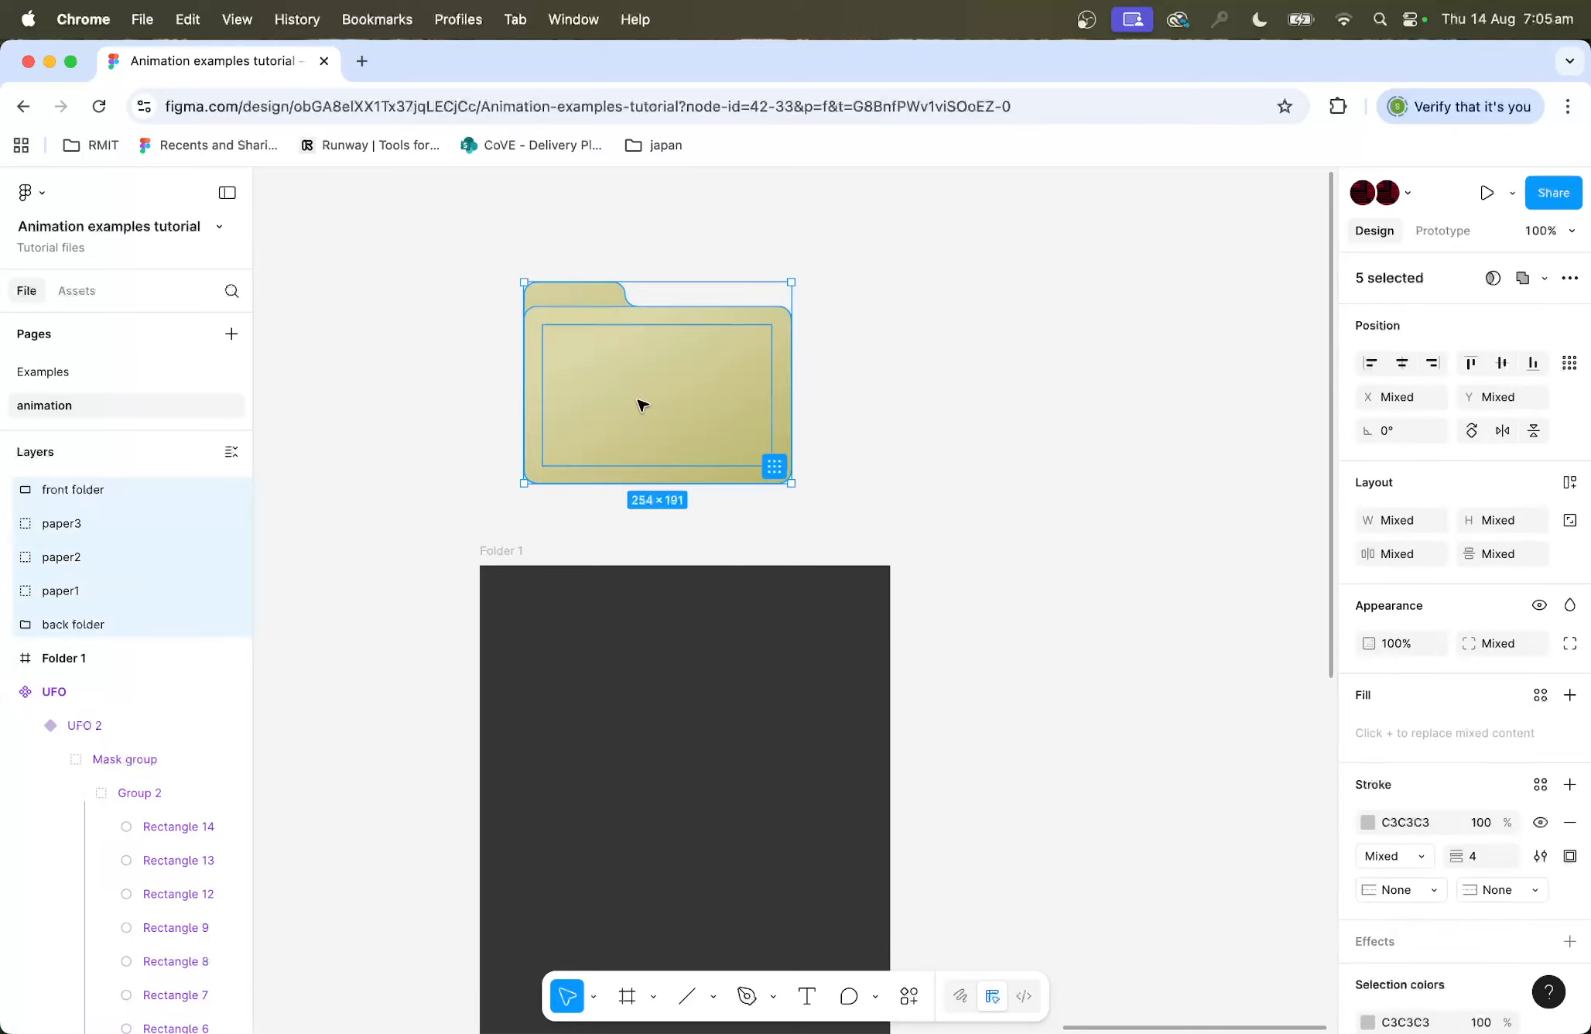
{"action": "left_click_drag", "start_coordinate": [643, 402], "coordinate": [653, 762]}
{"action": "scroll", "coordinate": [929, 785], "scroll_direction": "down", "scroll_amount": 3}
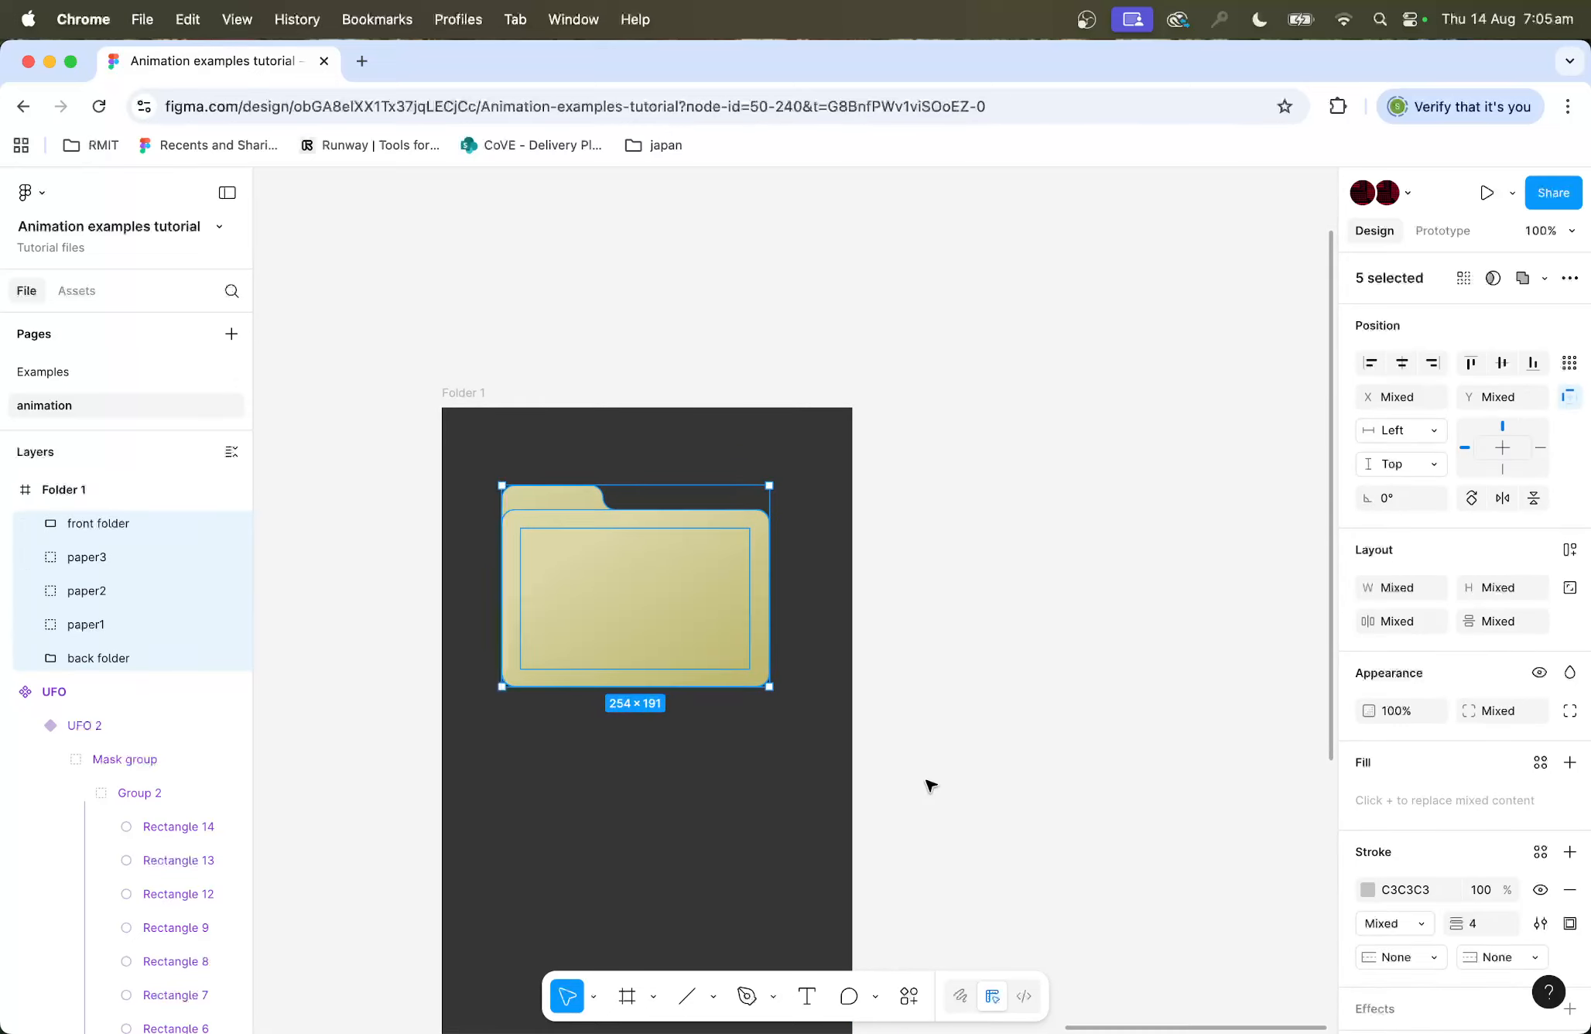
{"action": "left_click_drag", "start_coordinate": [651, 608], "coordinate": [664, 750]}
{"action": "scroll", "coordinate": [970, 757], "scroll_direction": "down", "scroll_amount": 5}
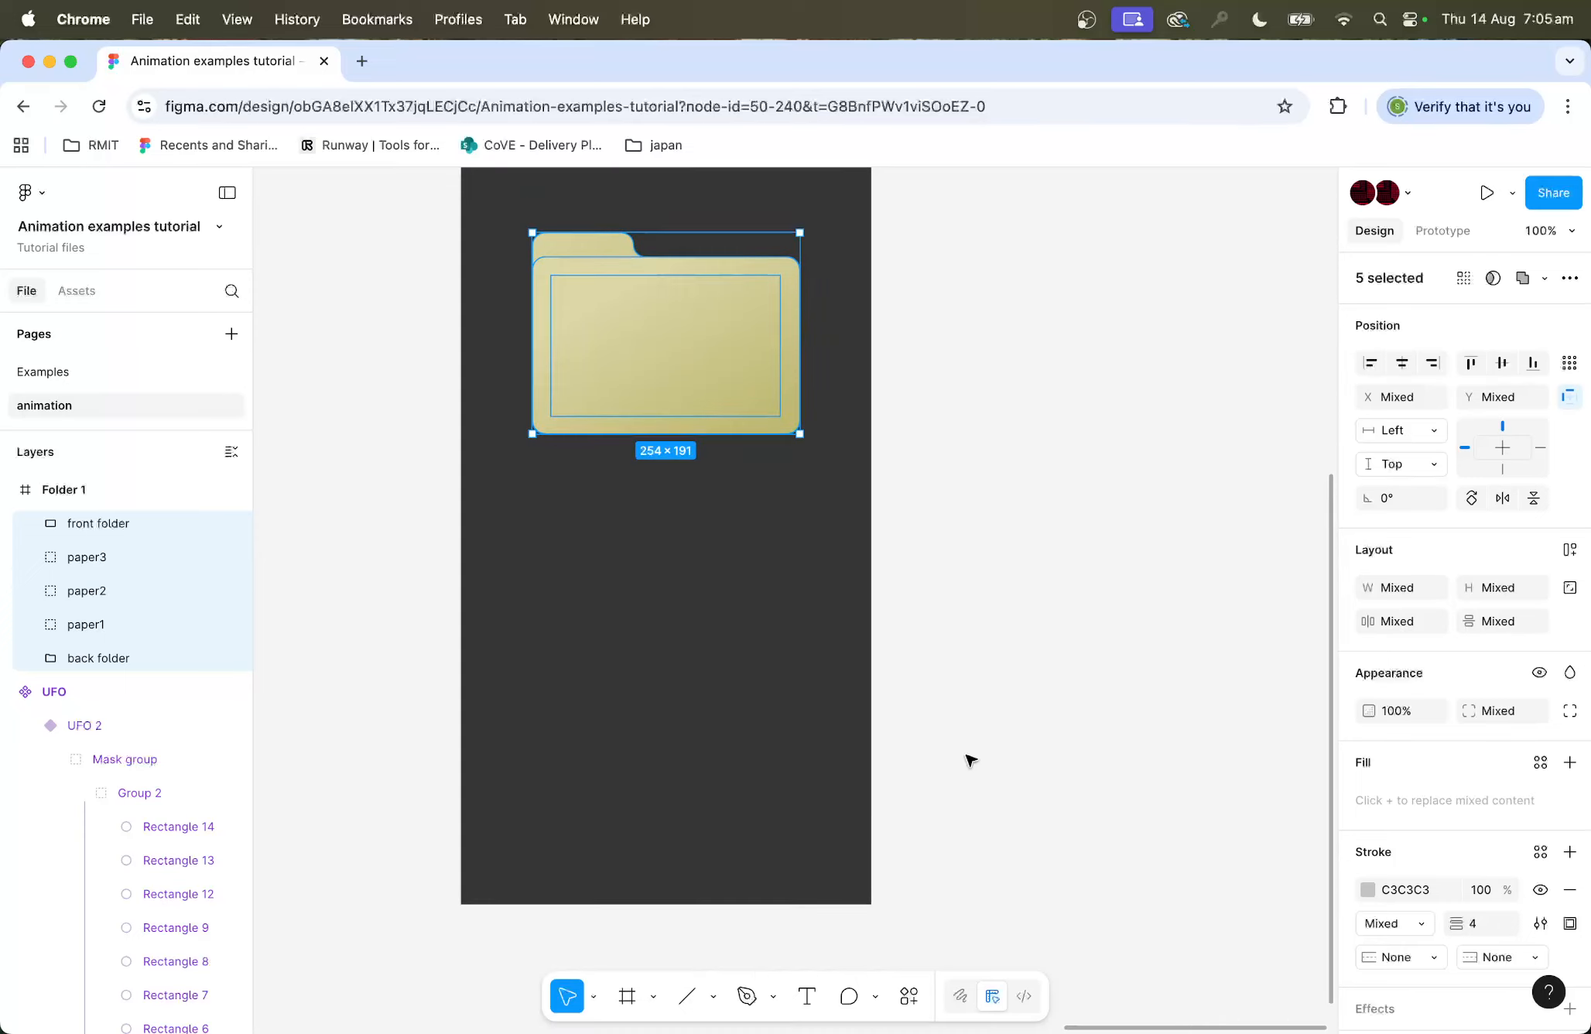
Step: Draw a horizontal white line about 284 wide near the frame's bottom and set its stroke weight to 11
{"action": "left_click", "coordinate": [687, 999]}
{"action": "left_click_drag", "start_coordinate": [514, 784], "coordinate": [813, 784]}
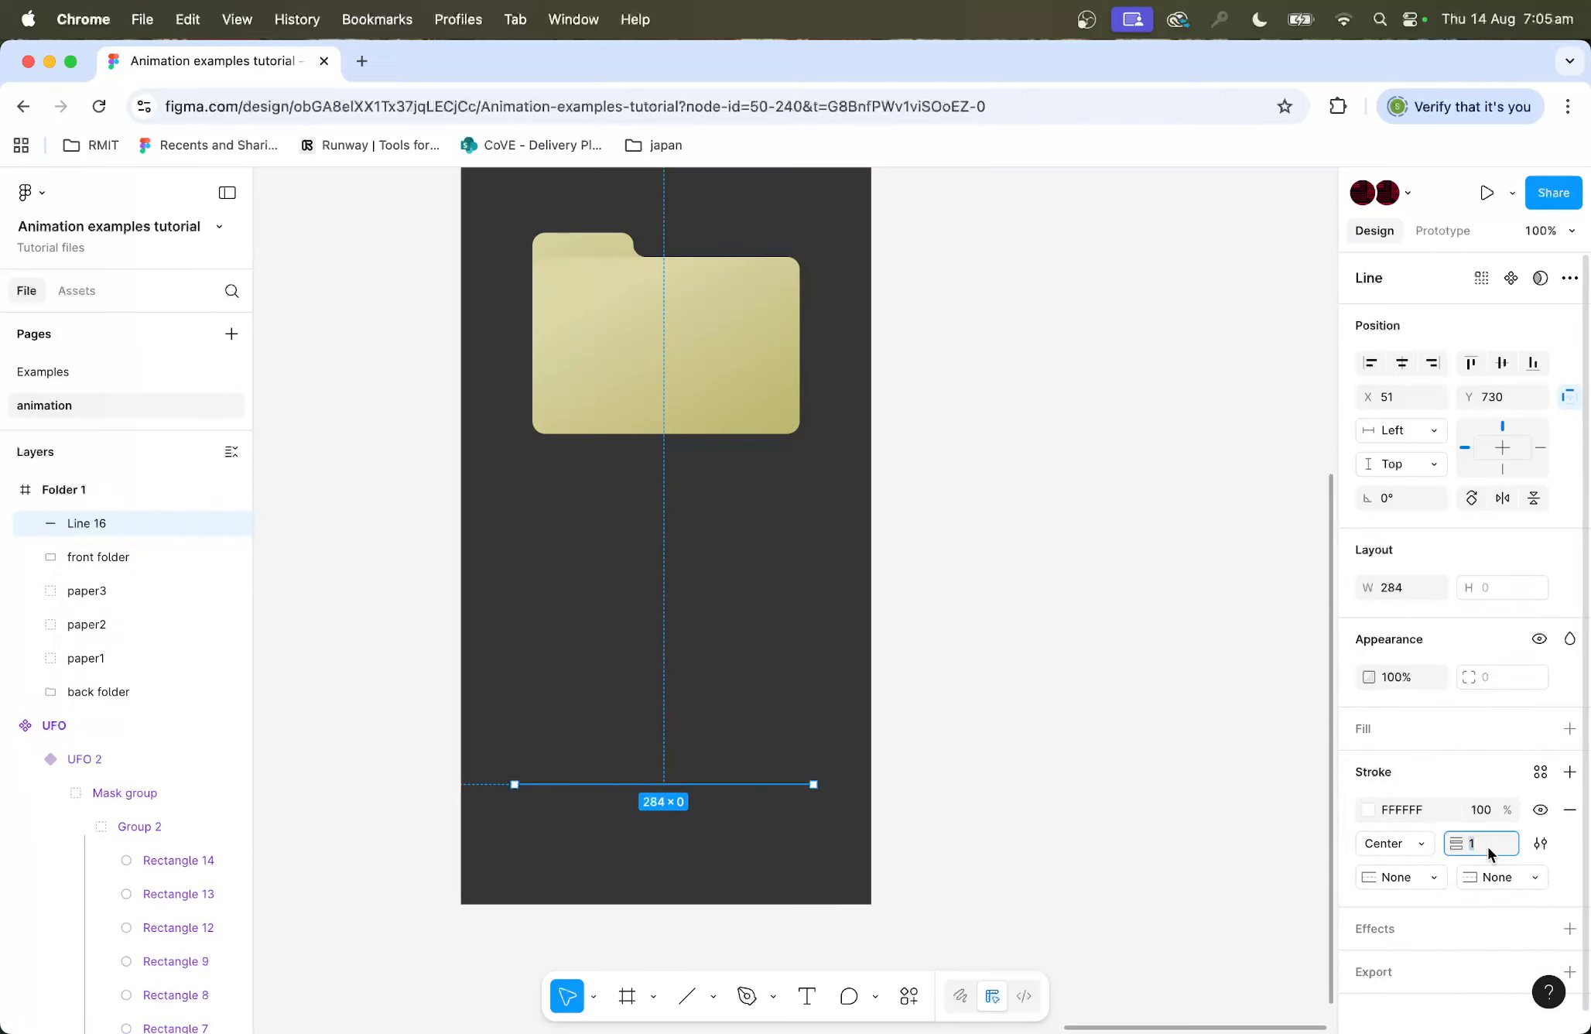
{"action": "key", "text": "Up"}
{"action": "key", "text": "Up"}
{"action": "key", "text": "Up"}
{"action": "key", "text": "Up"}
{"action": "key", "text": "Up"}
{"action": "key", "text": "Up"}
{"action": "key", "text": "Up"}
{"action": "key", "text": "Up"}
{"action": "key", "text": "Up"}
{"action": "key", "text": "Up"}
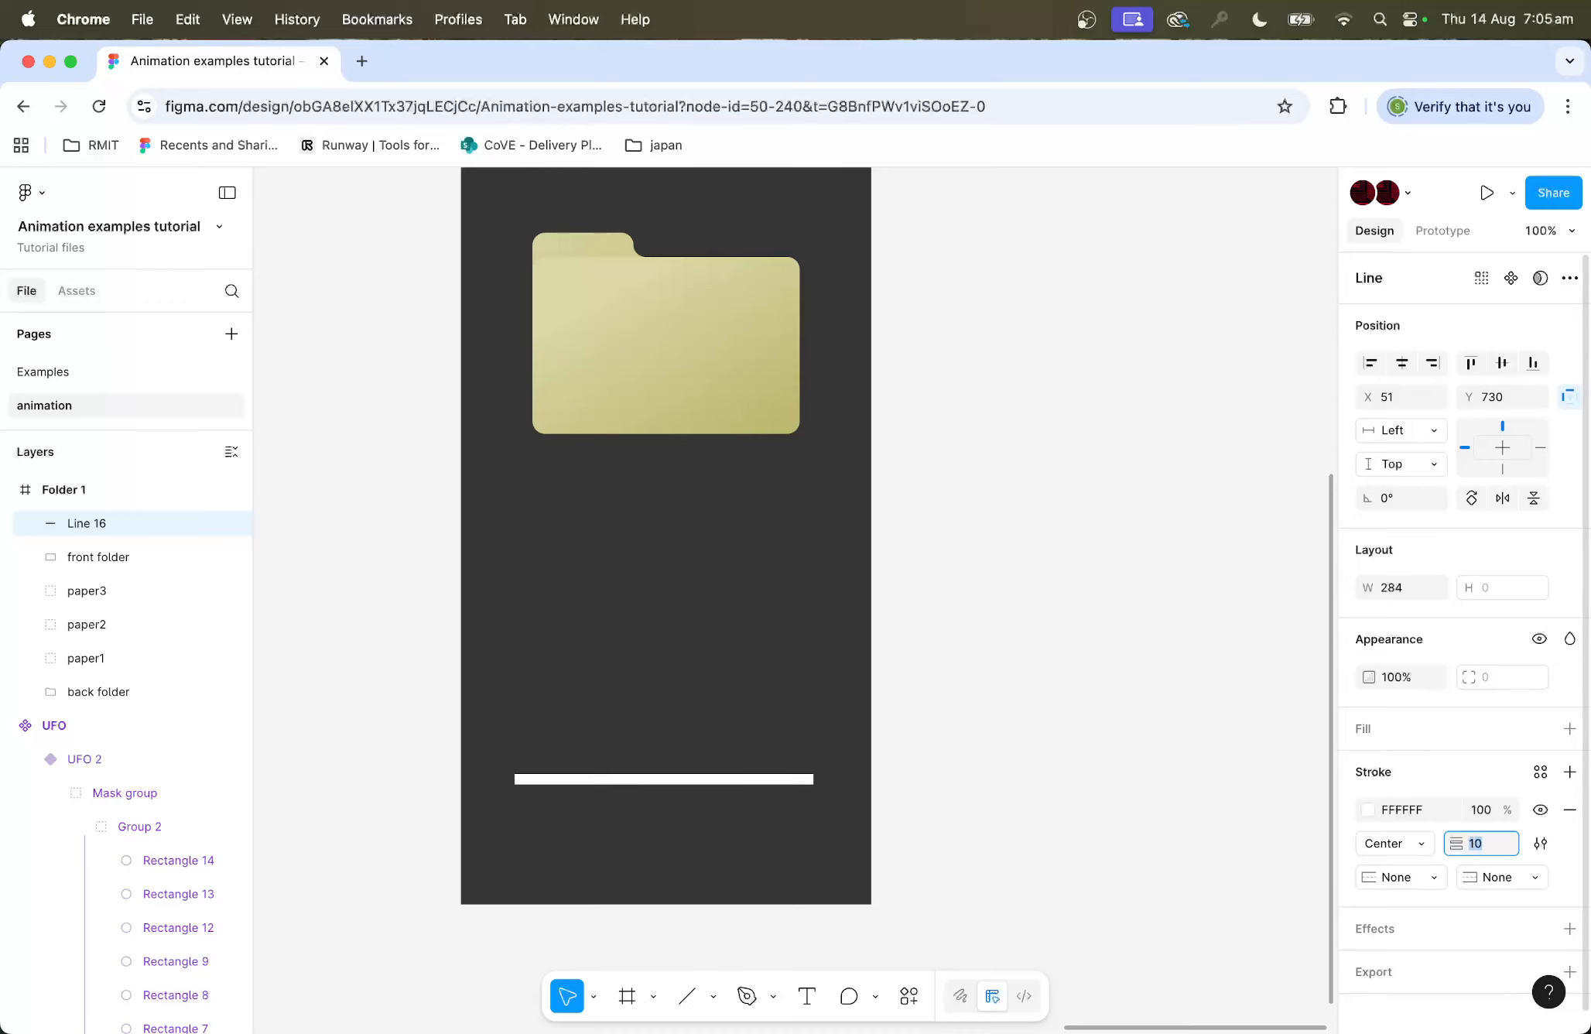
Step: Give the line Round caps at both ends
{"action": "left_click", "coordinate": [1506, 882]}
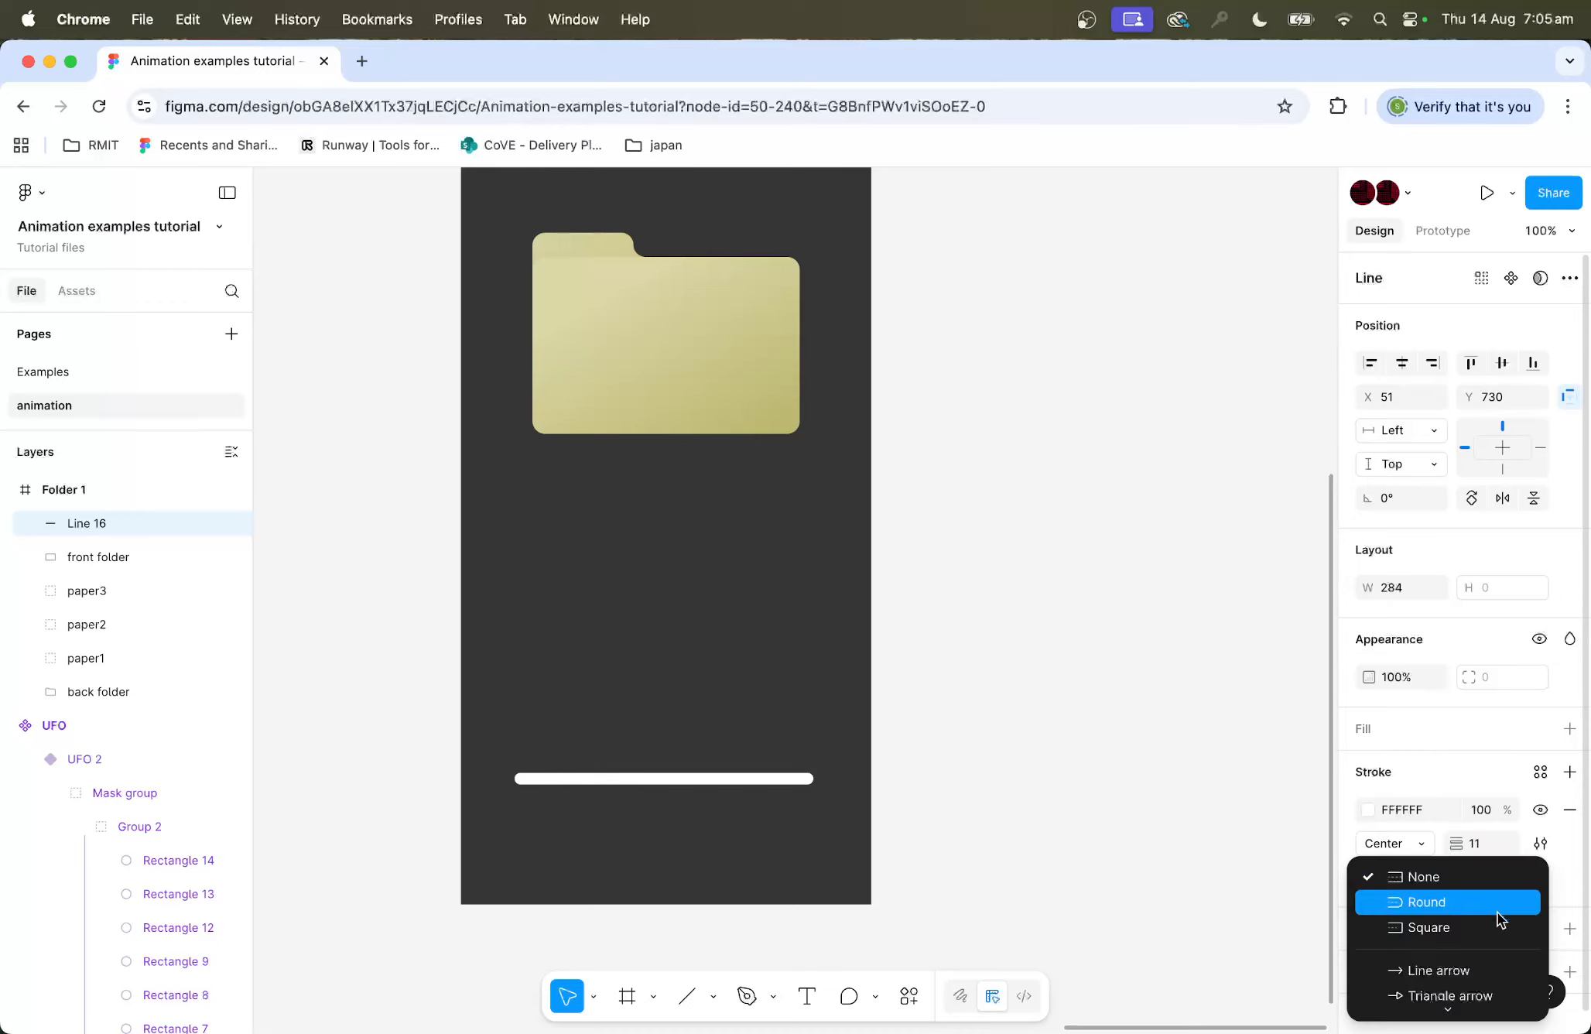
{"action": "left_click", "coordinate": [1498, 911]}
Step: Draw a 44×44 circle over the line's left end and fill it with colour BEB870
{"action": "left_click", "coordinate": [713, 998]}
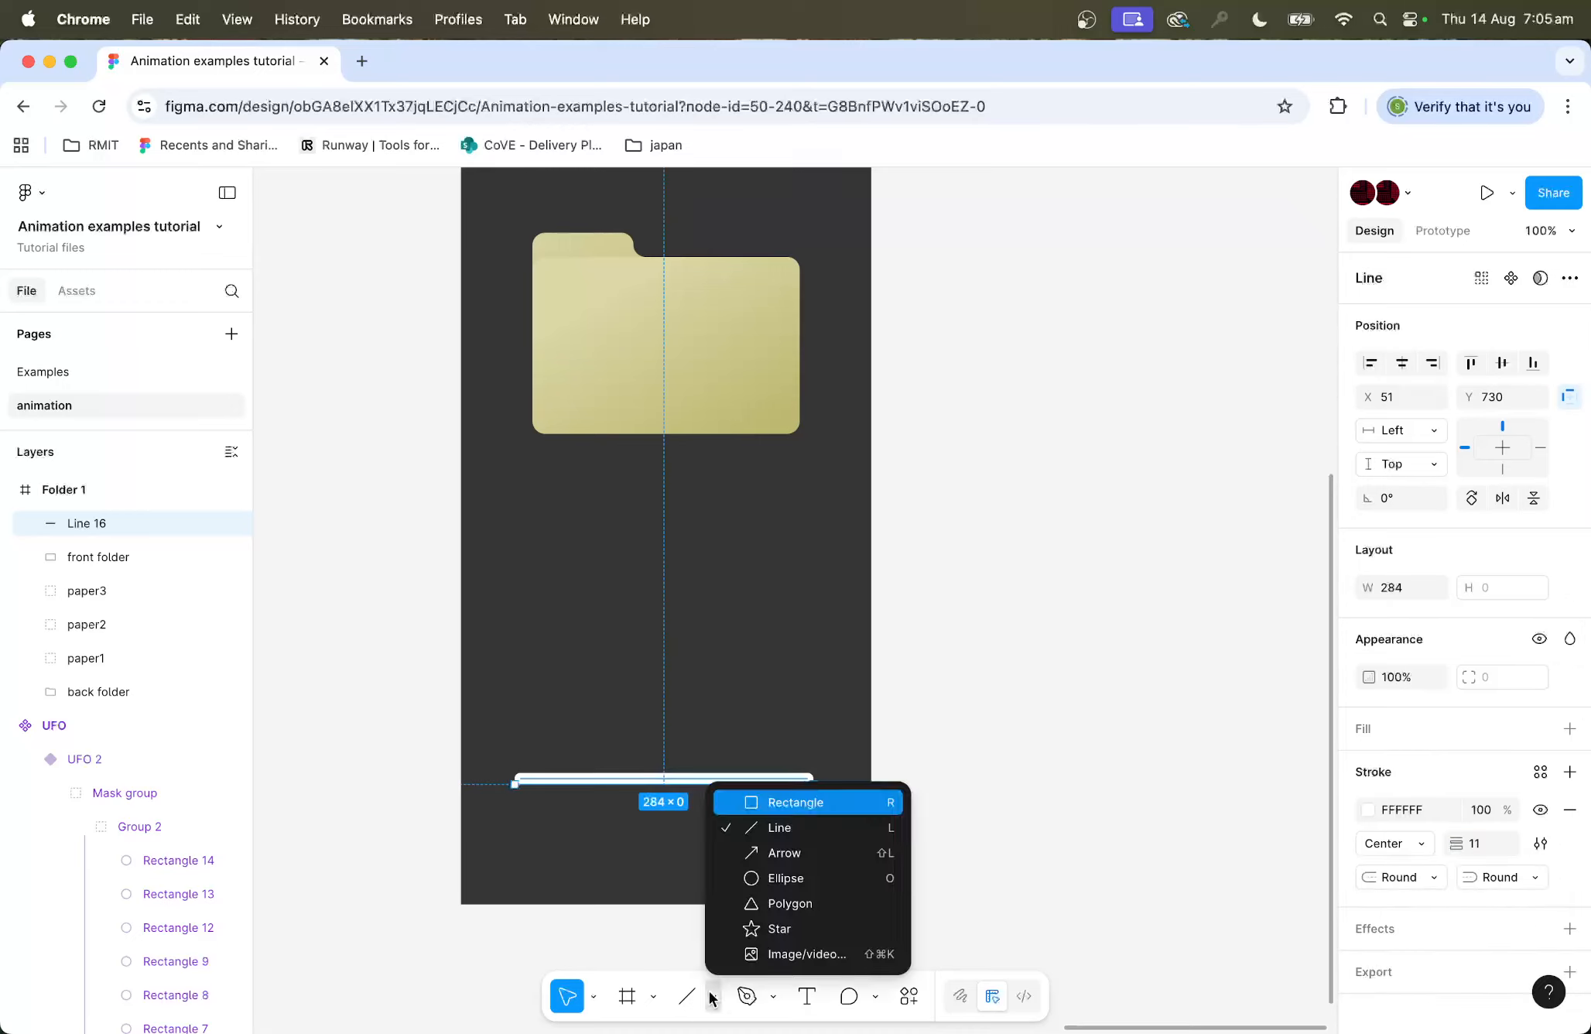
{"action": "left_click", "coordinate": [763, 877]}
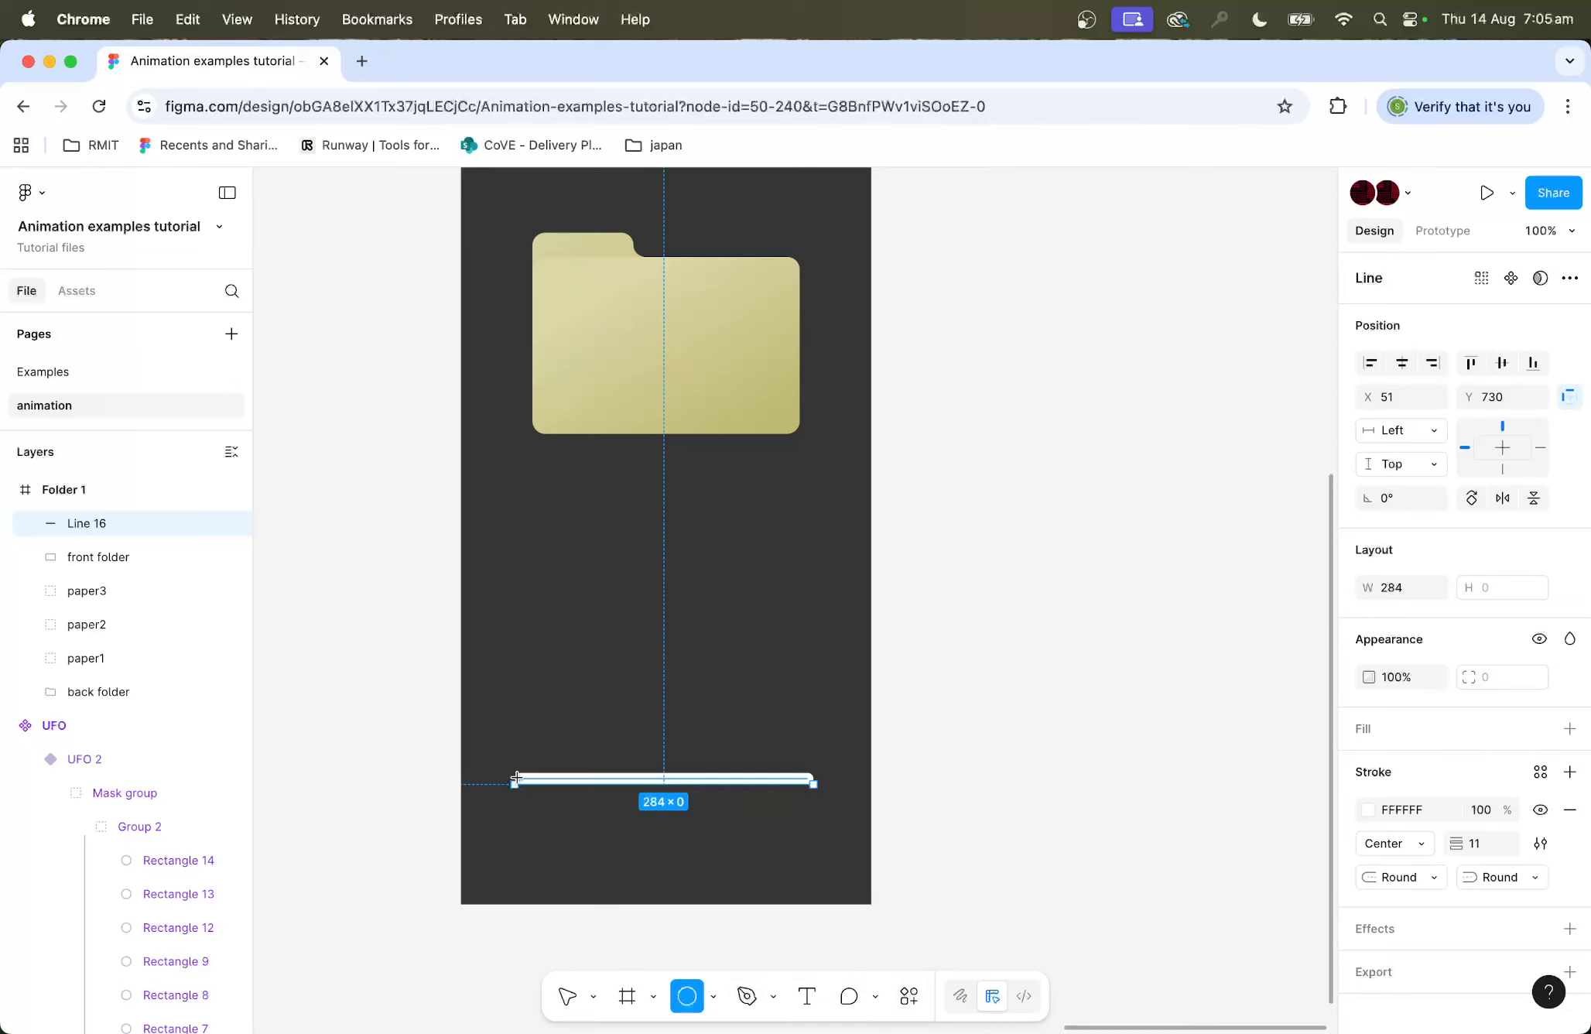
{"action": "left_click_drag", "start_coordinate": [517, 778], "coordinate": [542, 802]}
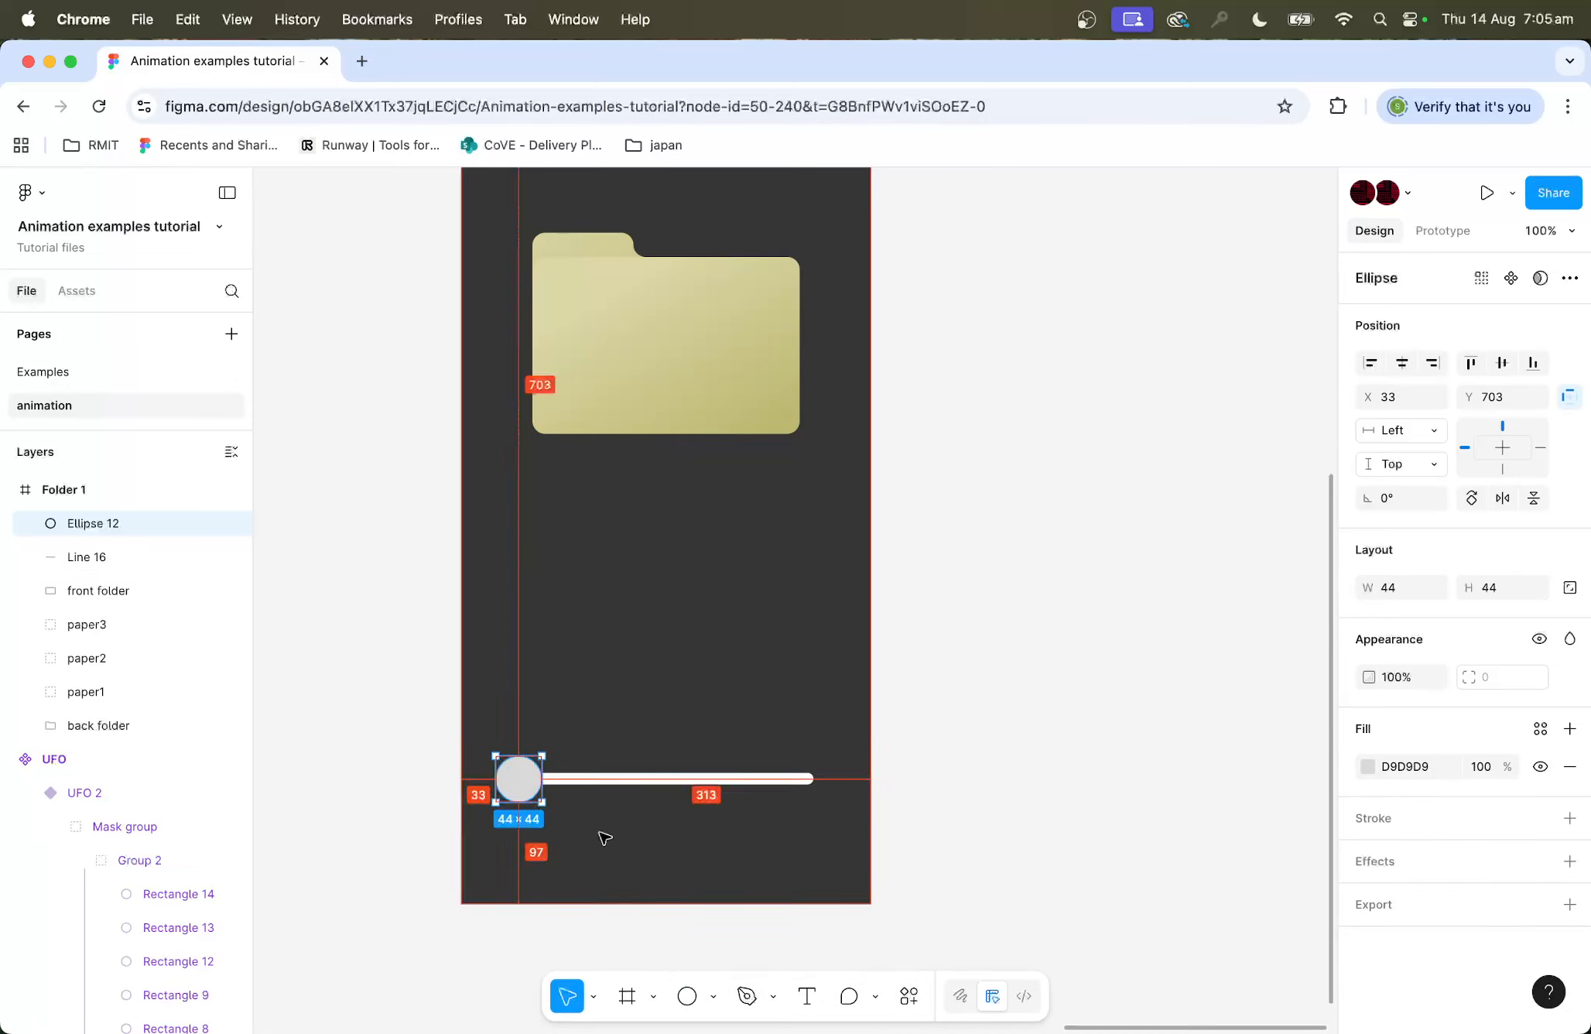
{"action": "left_click", "coordinate": [1366, 765]}
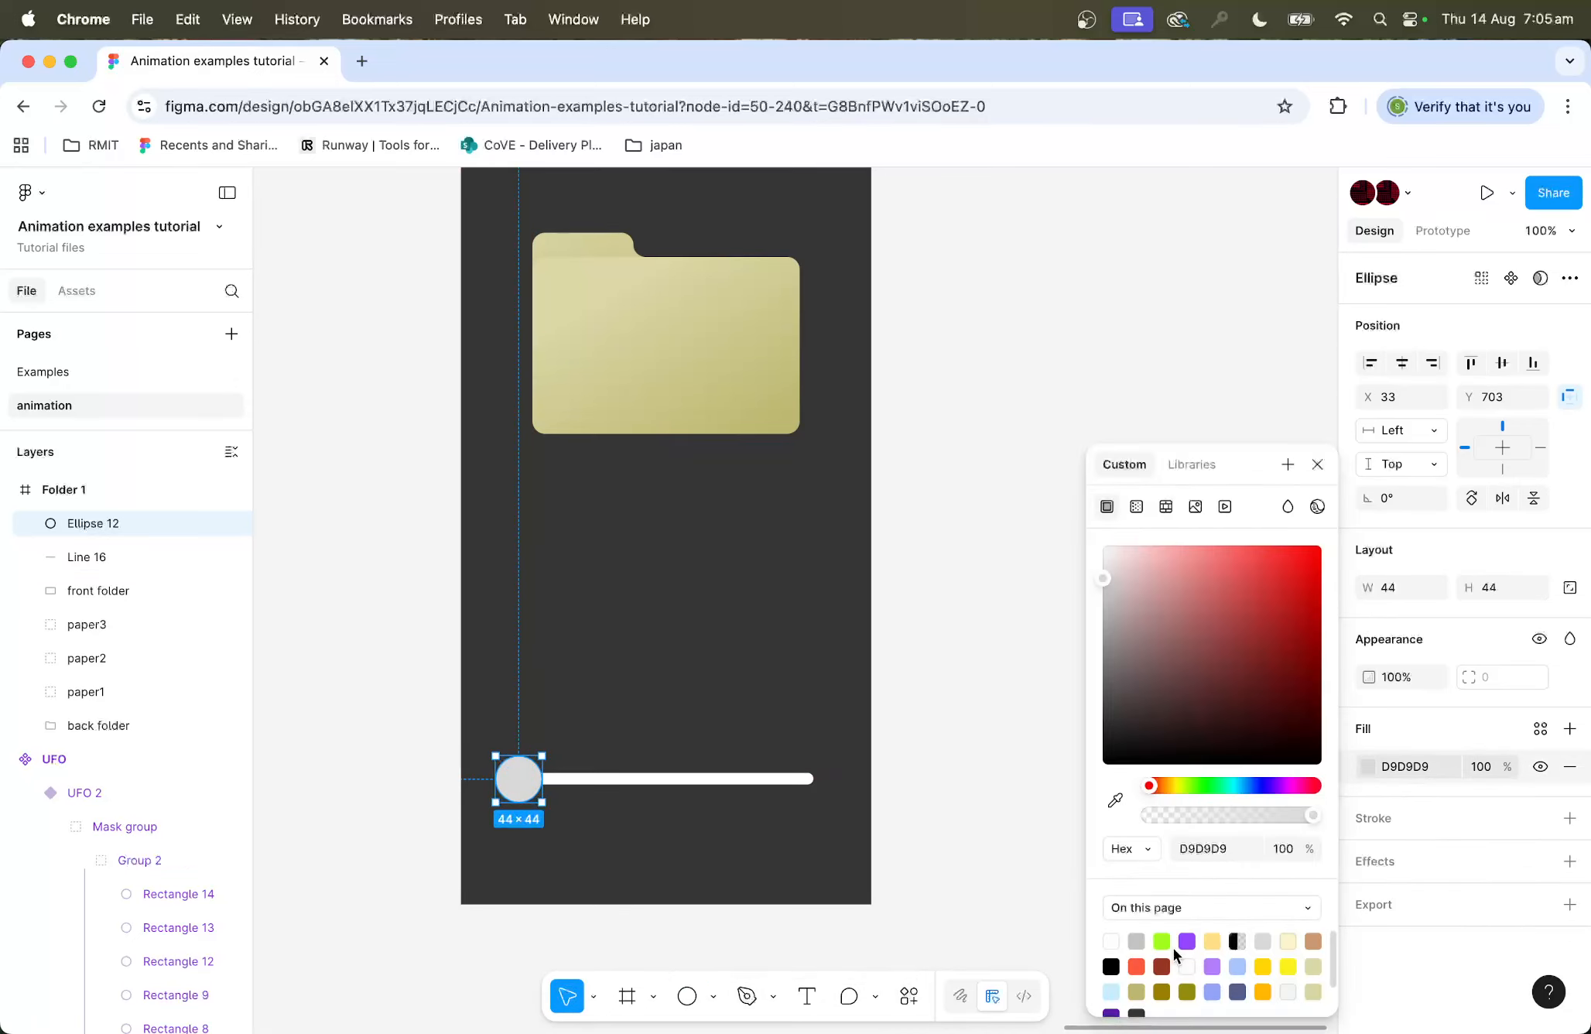
{"action": "left_click", "coordinate": [1138, 990]}
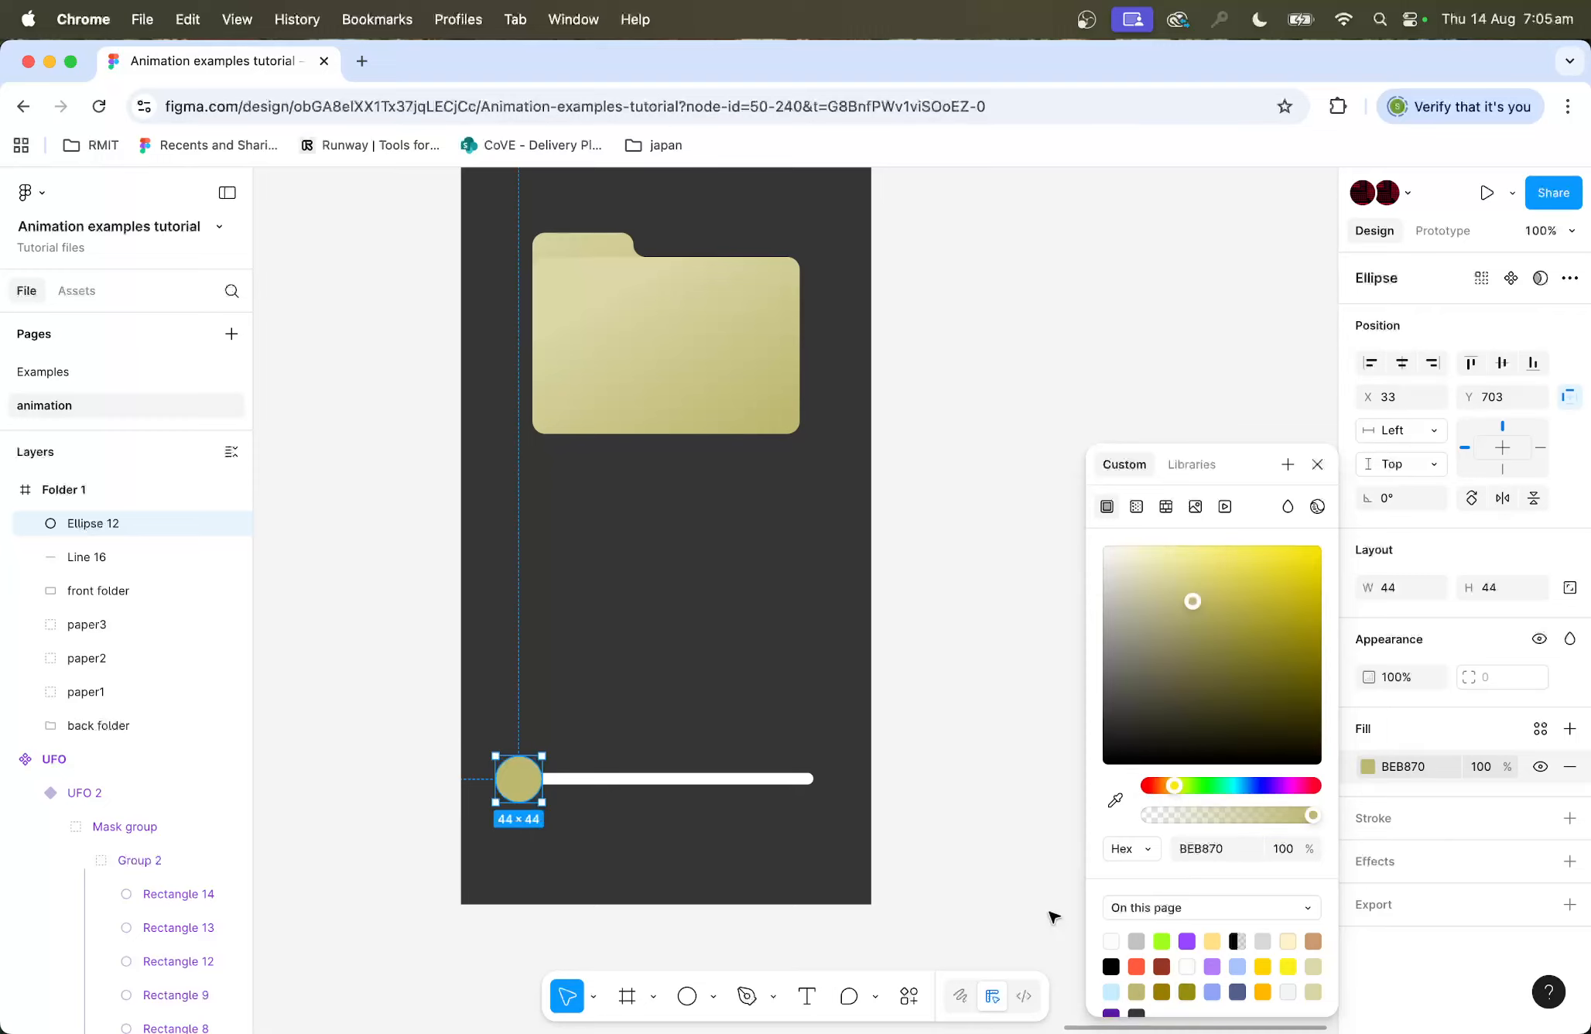
{"action": "left_click", "coordinate": [960, 813]}
Step: Select the folder and three papers together and move them slightly down in the Folder 1 frame
{"action": "scroll", "coordinate": [976, 761], "scroll_direction": "right", "scroll_amount": 3}
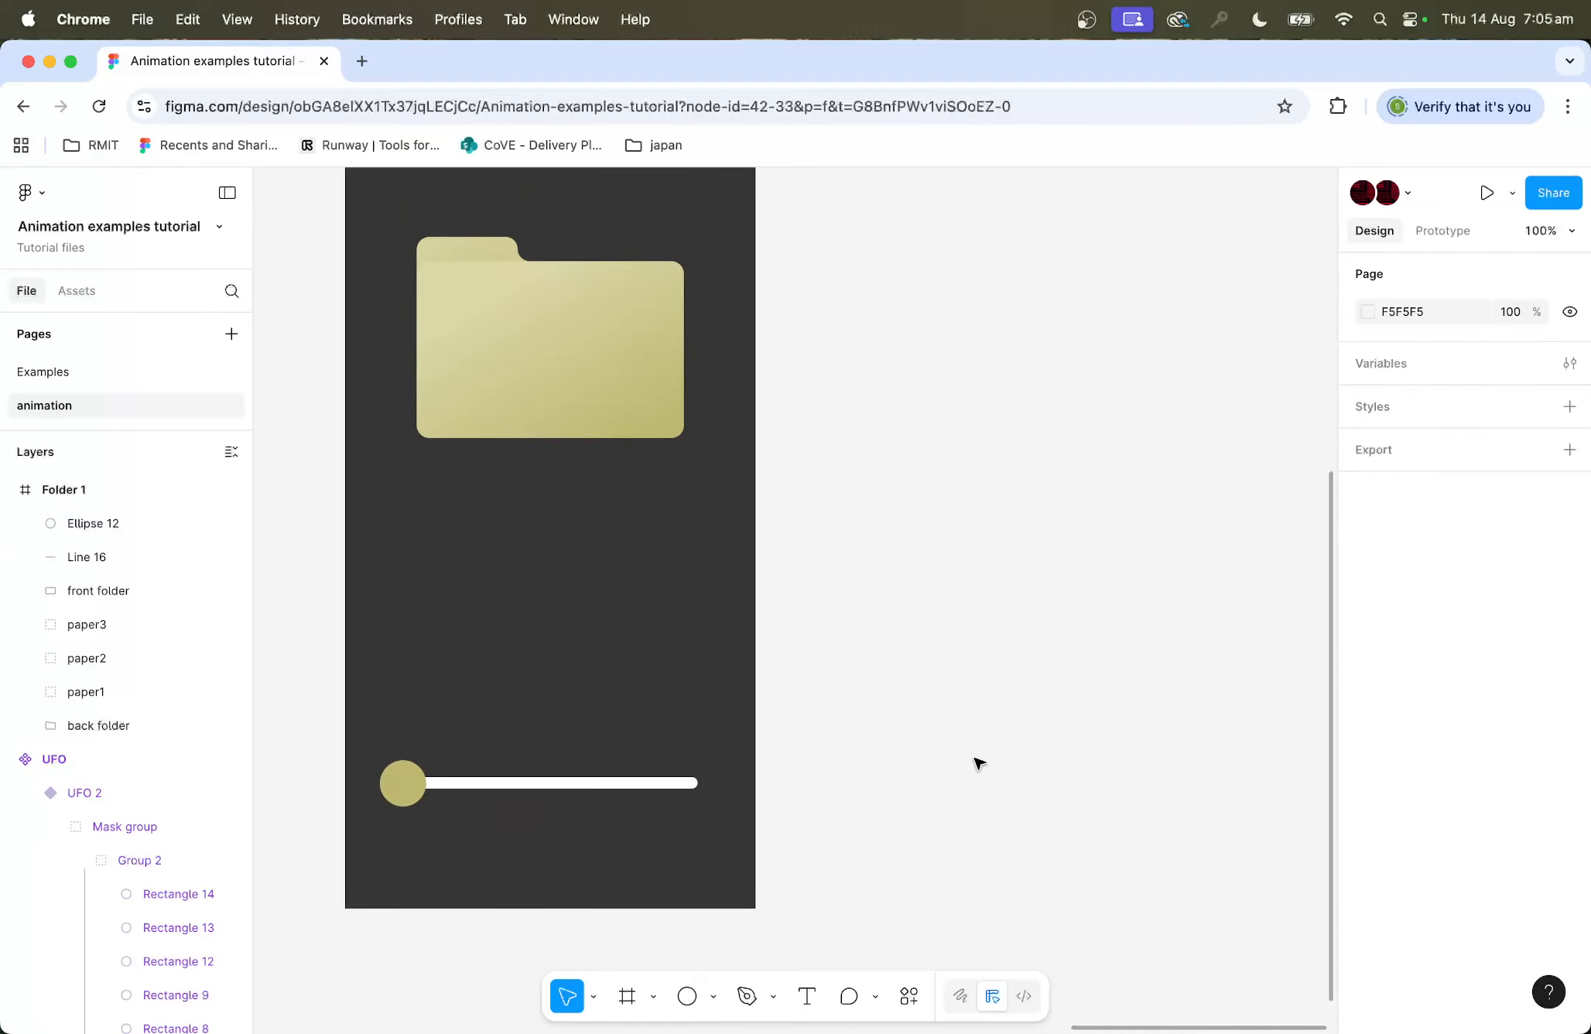
{"action": "key", "text": "minus"}
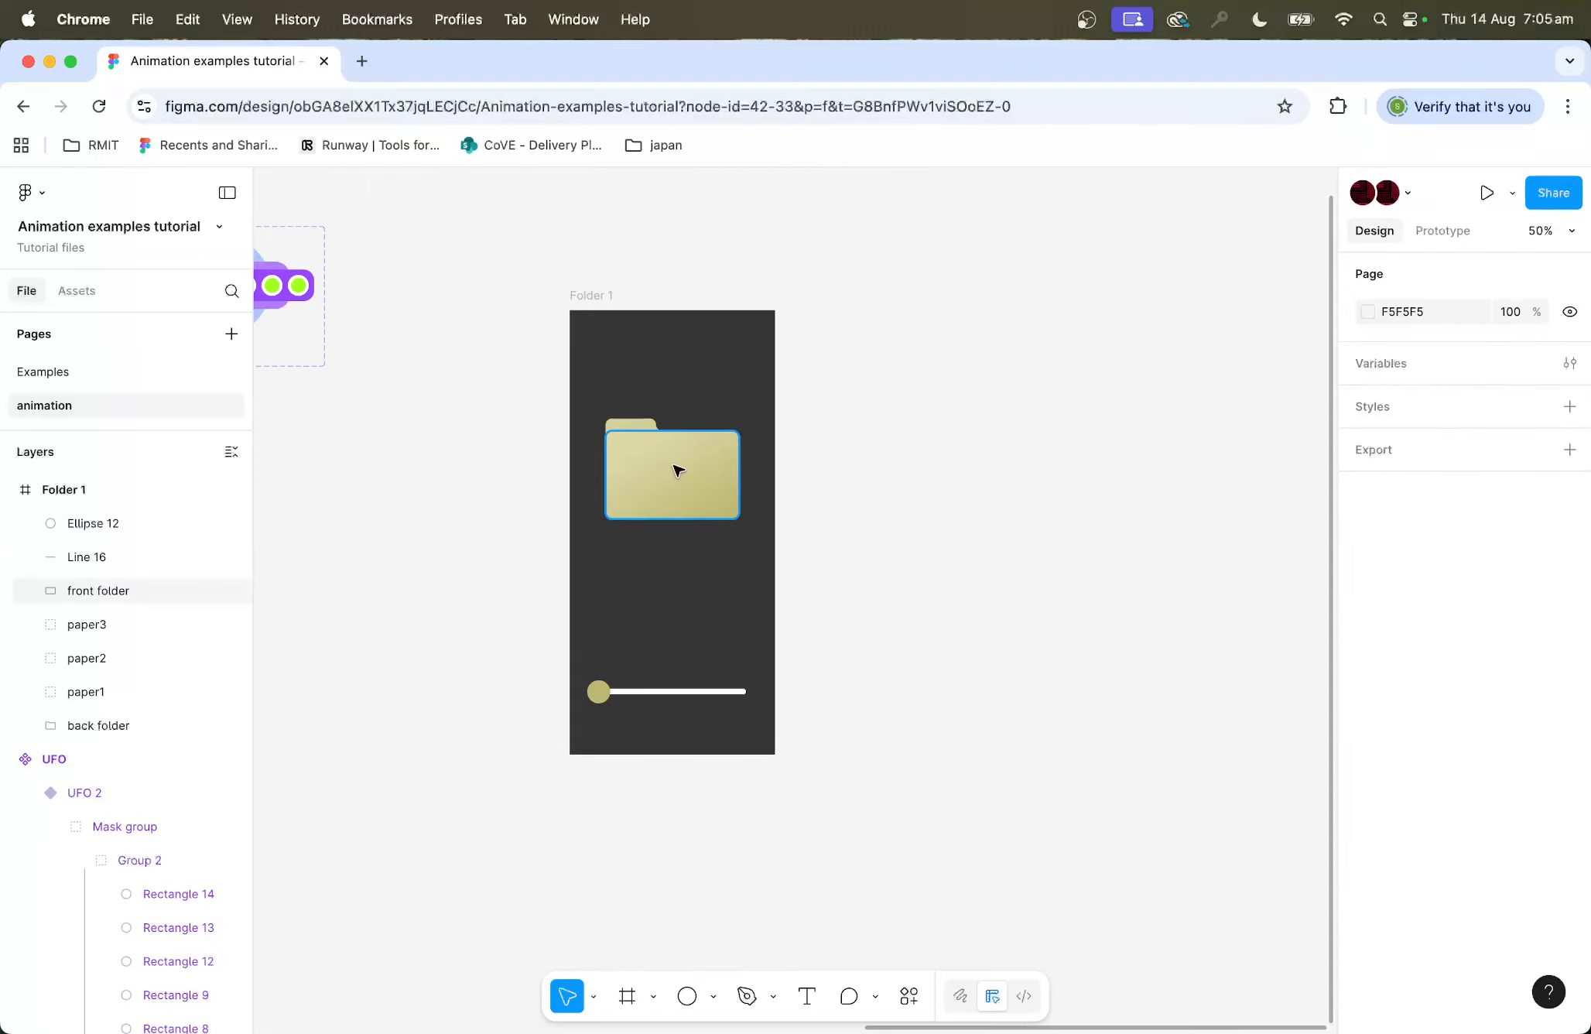
{"action": "left_click_drag", "start_coordinate": [858, 395], "coordinate": [565, 543]}
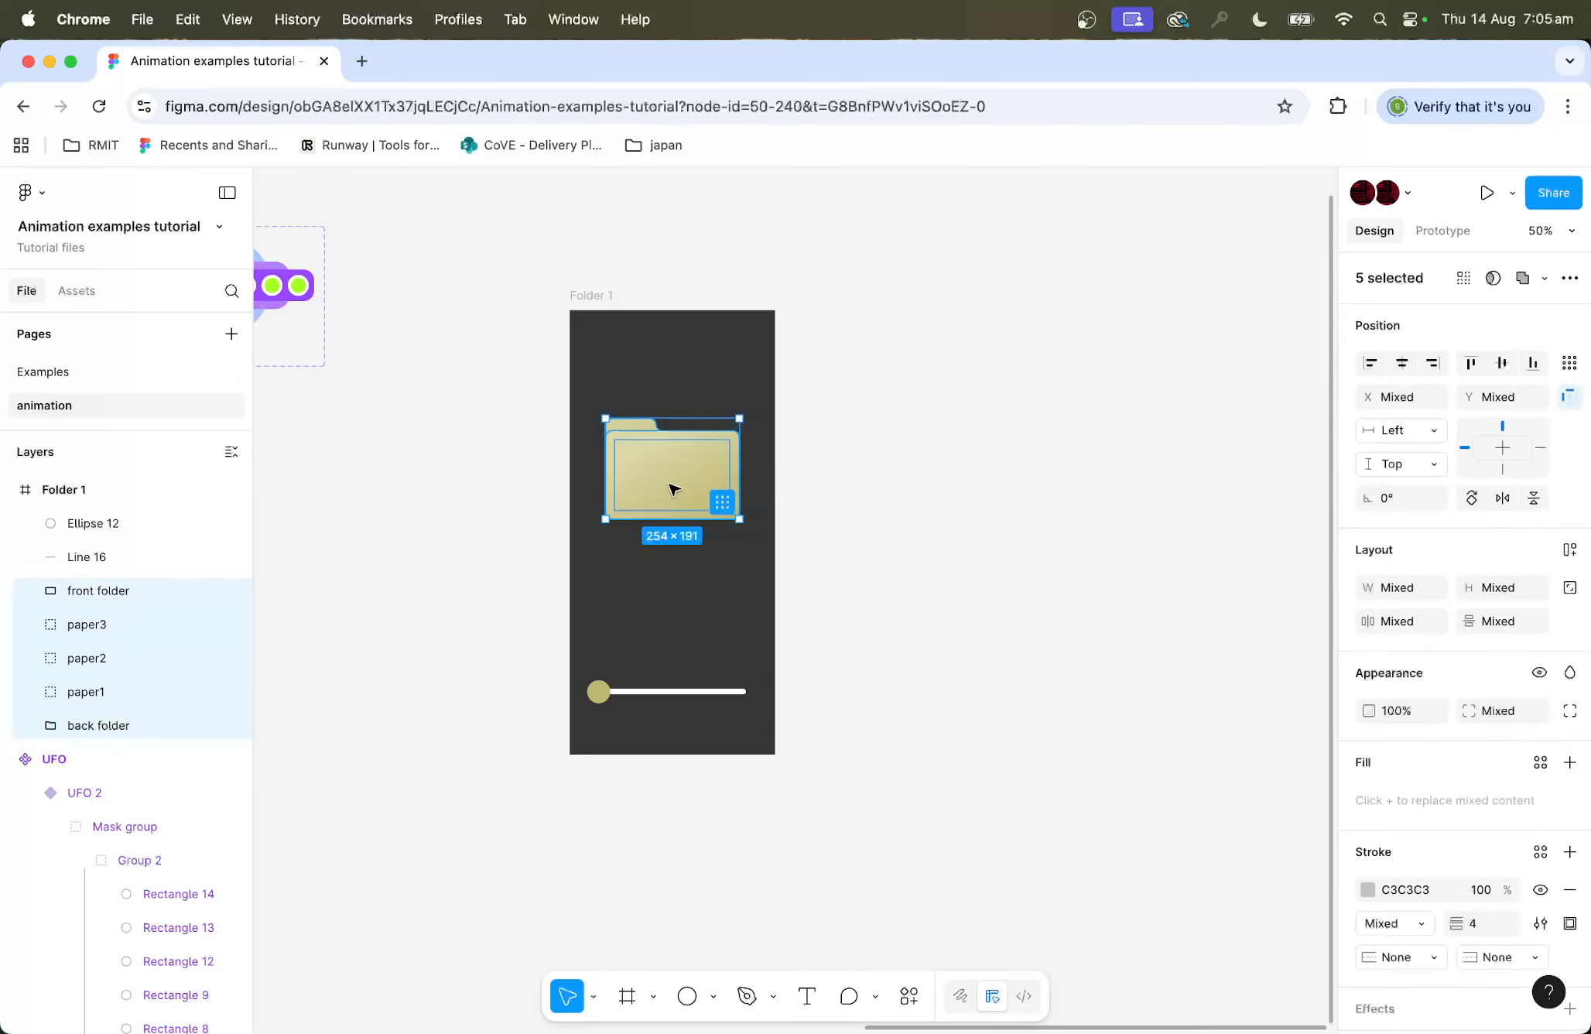
{"action": "left_click_drag", "start_coordinate": [676, 485], "coordinate": [671, 515]}
Step: Duplicate the Folder 1 frame and move the copy's circle to the right end of its line
{"action": "left_click", "coordinate": [602, 301]}
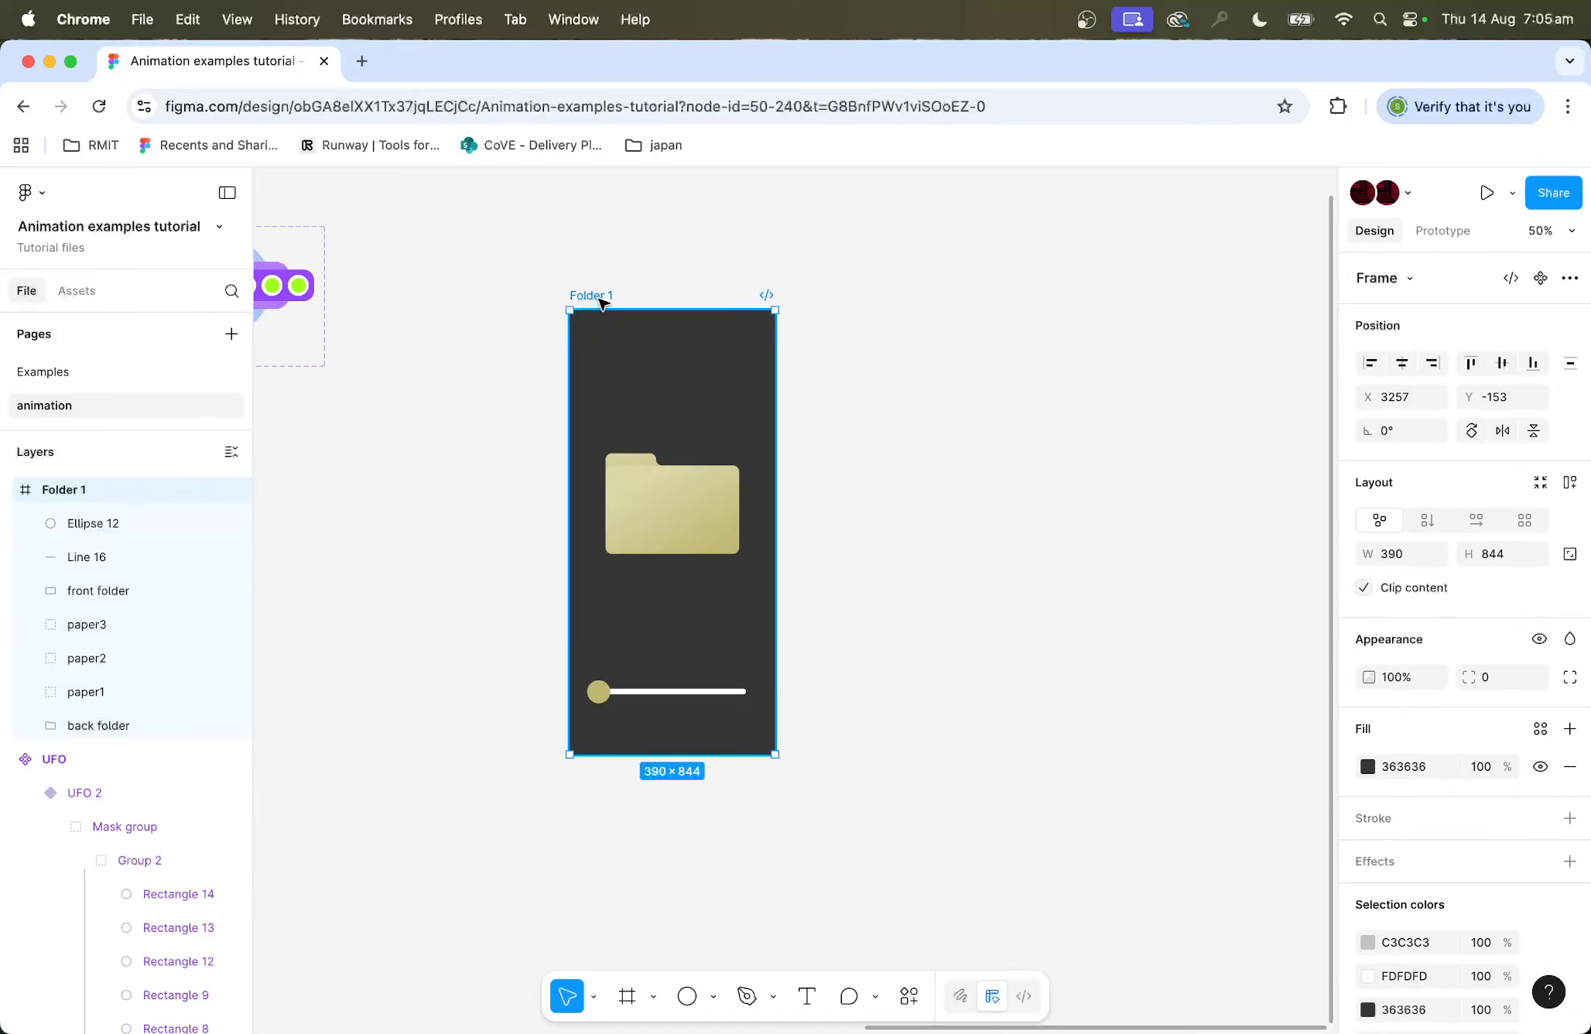
{"action": "key", "text": "super+d"}
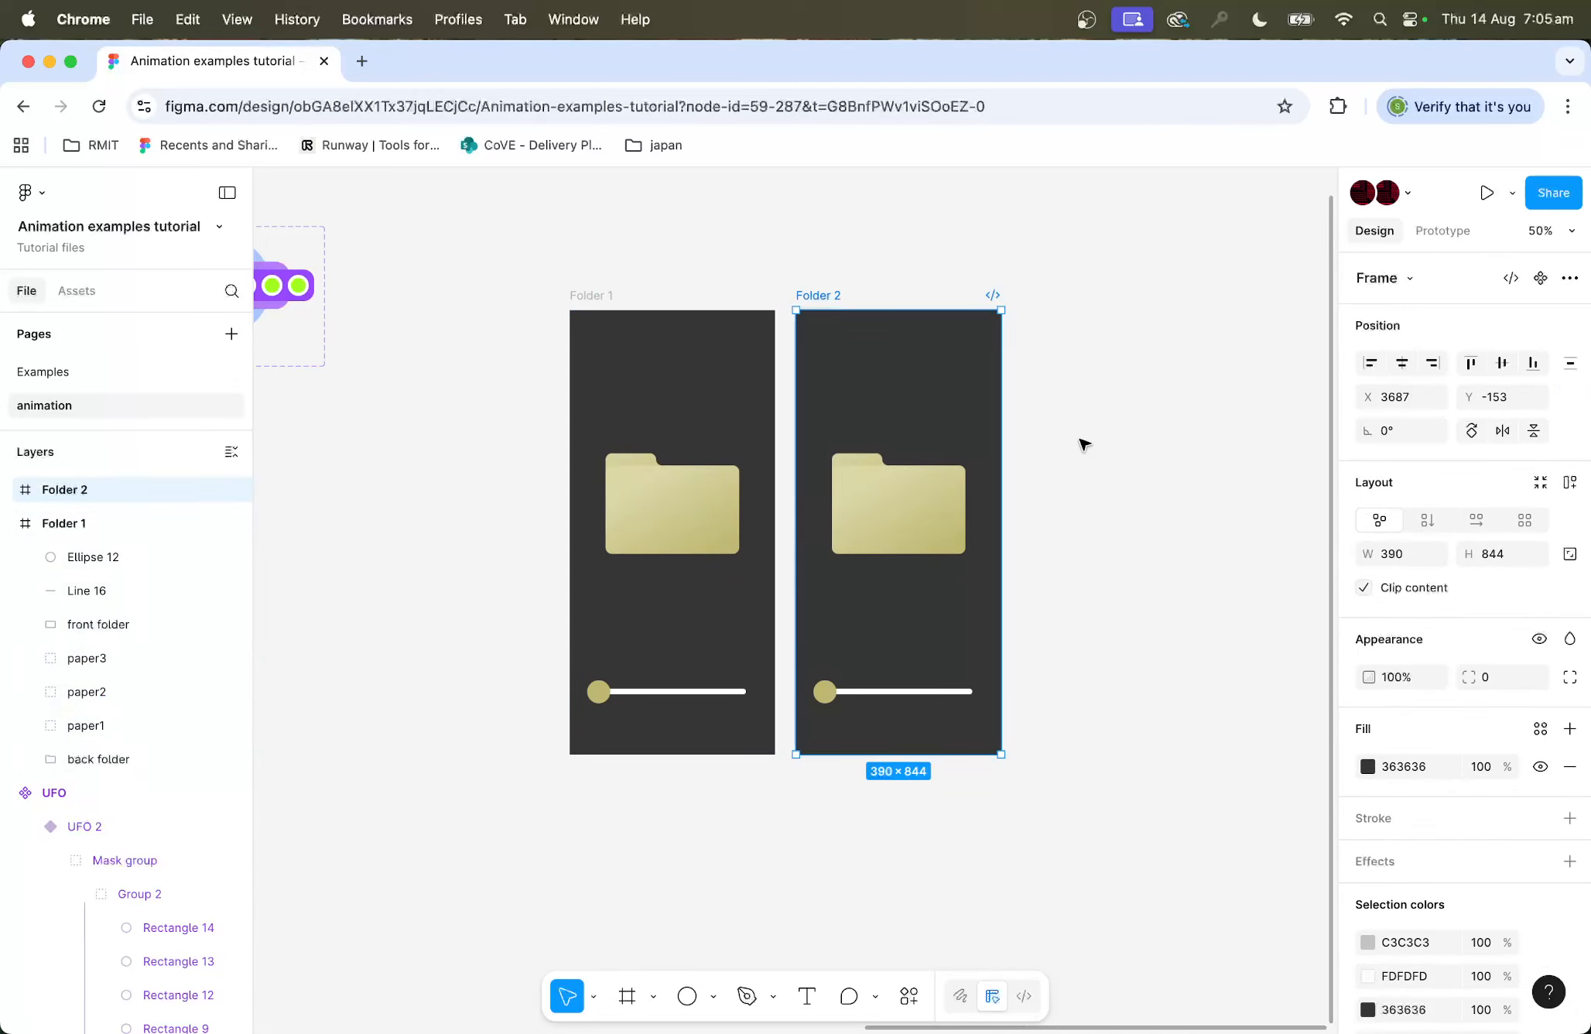
{"action": "key", "text": "shift+0"}
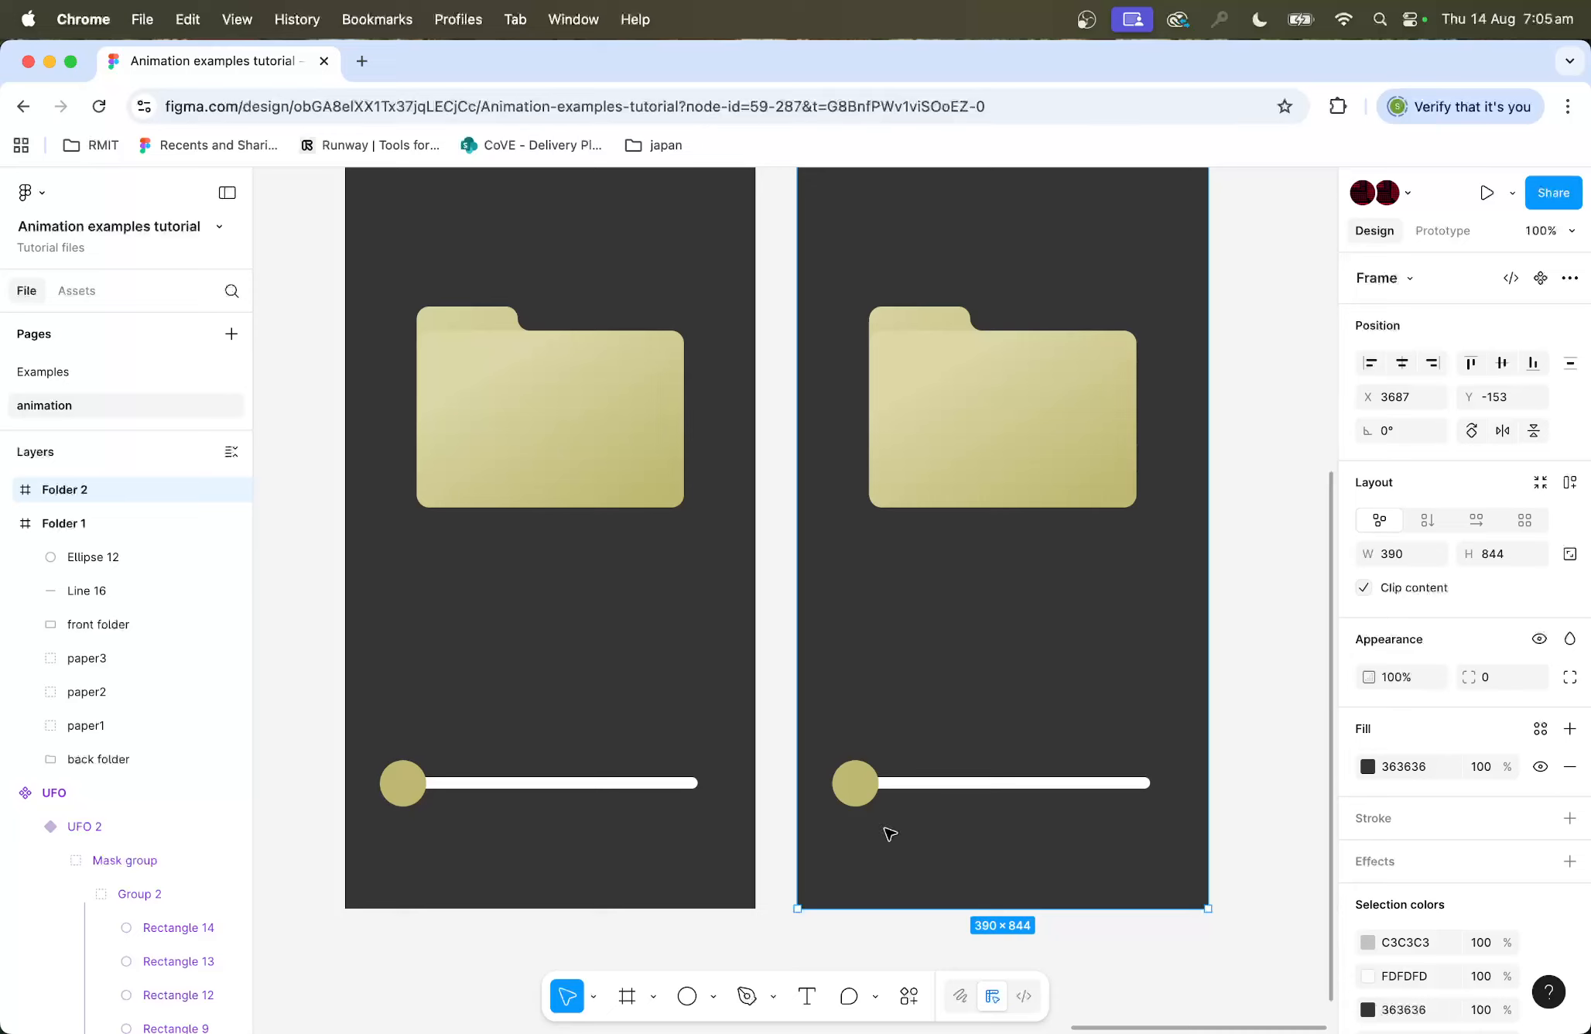
{"action": "left_click_drag", "start_coordinate": [852, 782], "coordinate": [1159, 793]}
{"action": "key", "text": "super+z"}
{"action": "left_click", "coordinate": [864, 788]}
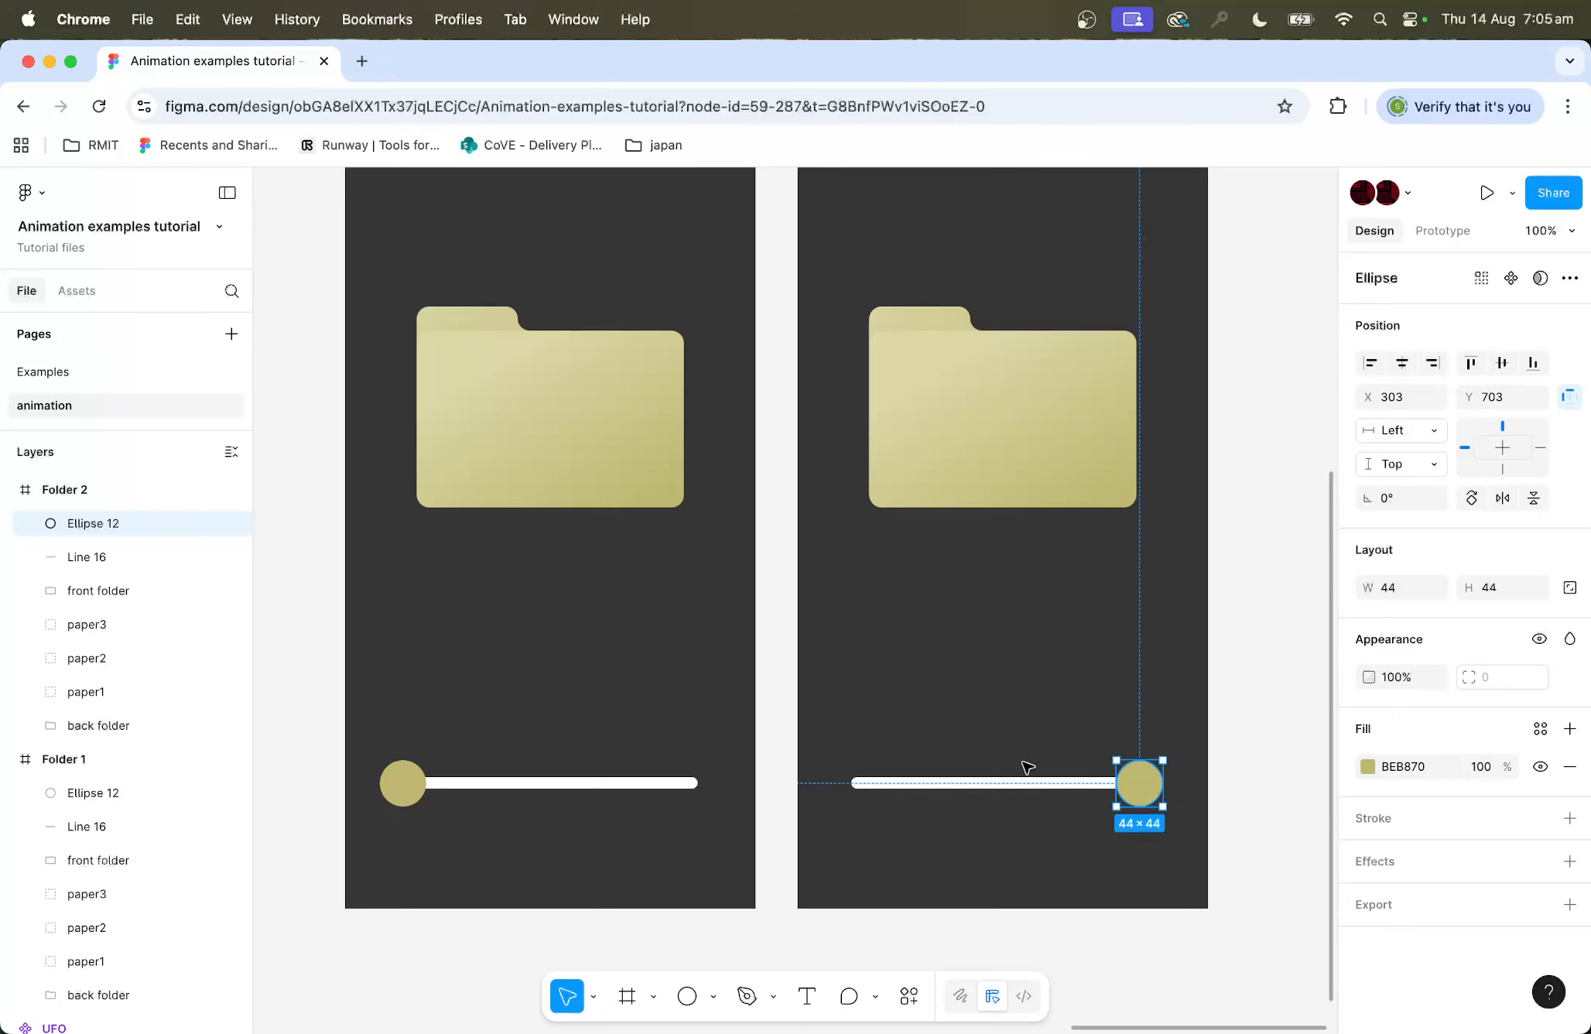
Step: Rotate the front folder in Folder 2 about -6.5° and move it slightly down
{"action": "scroll", "coordinate": [1028, 767], "scroll_direction": "up", "scroll_amount": 5}
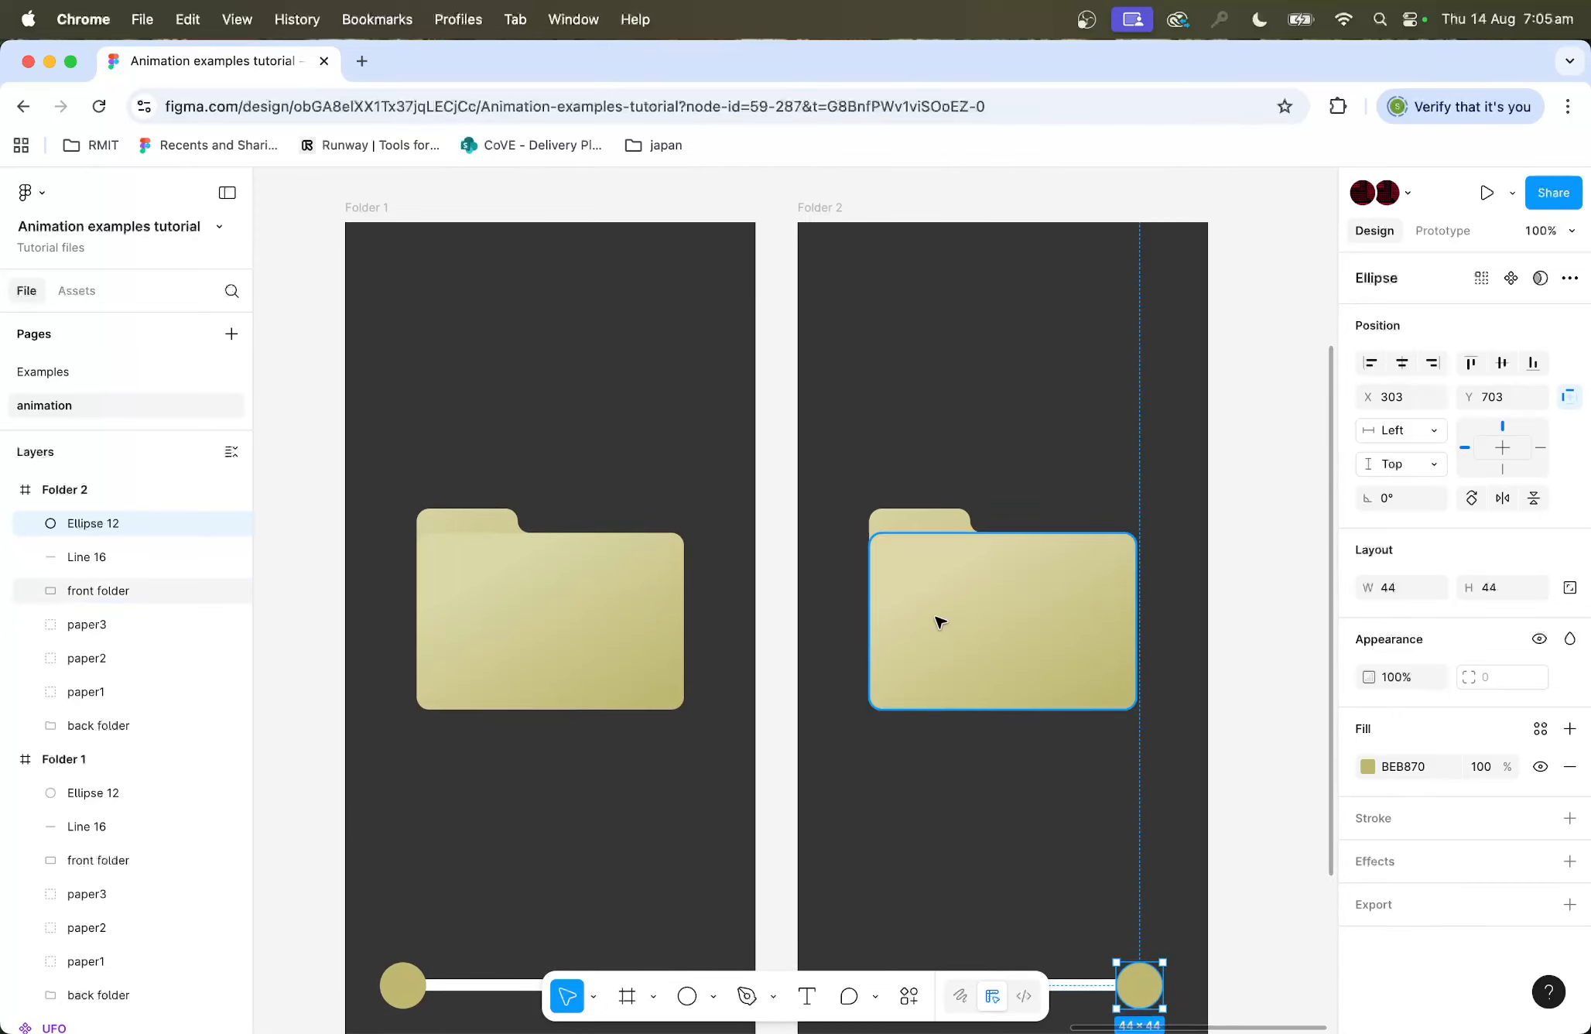
{"action": "left_click", "coordinate": [972, 641]}
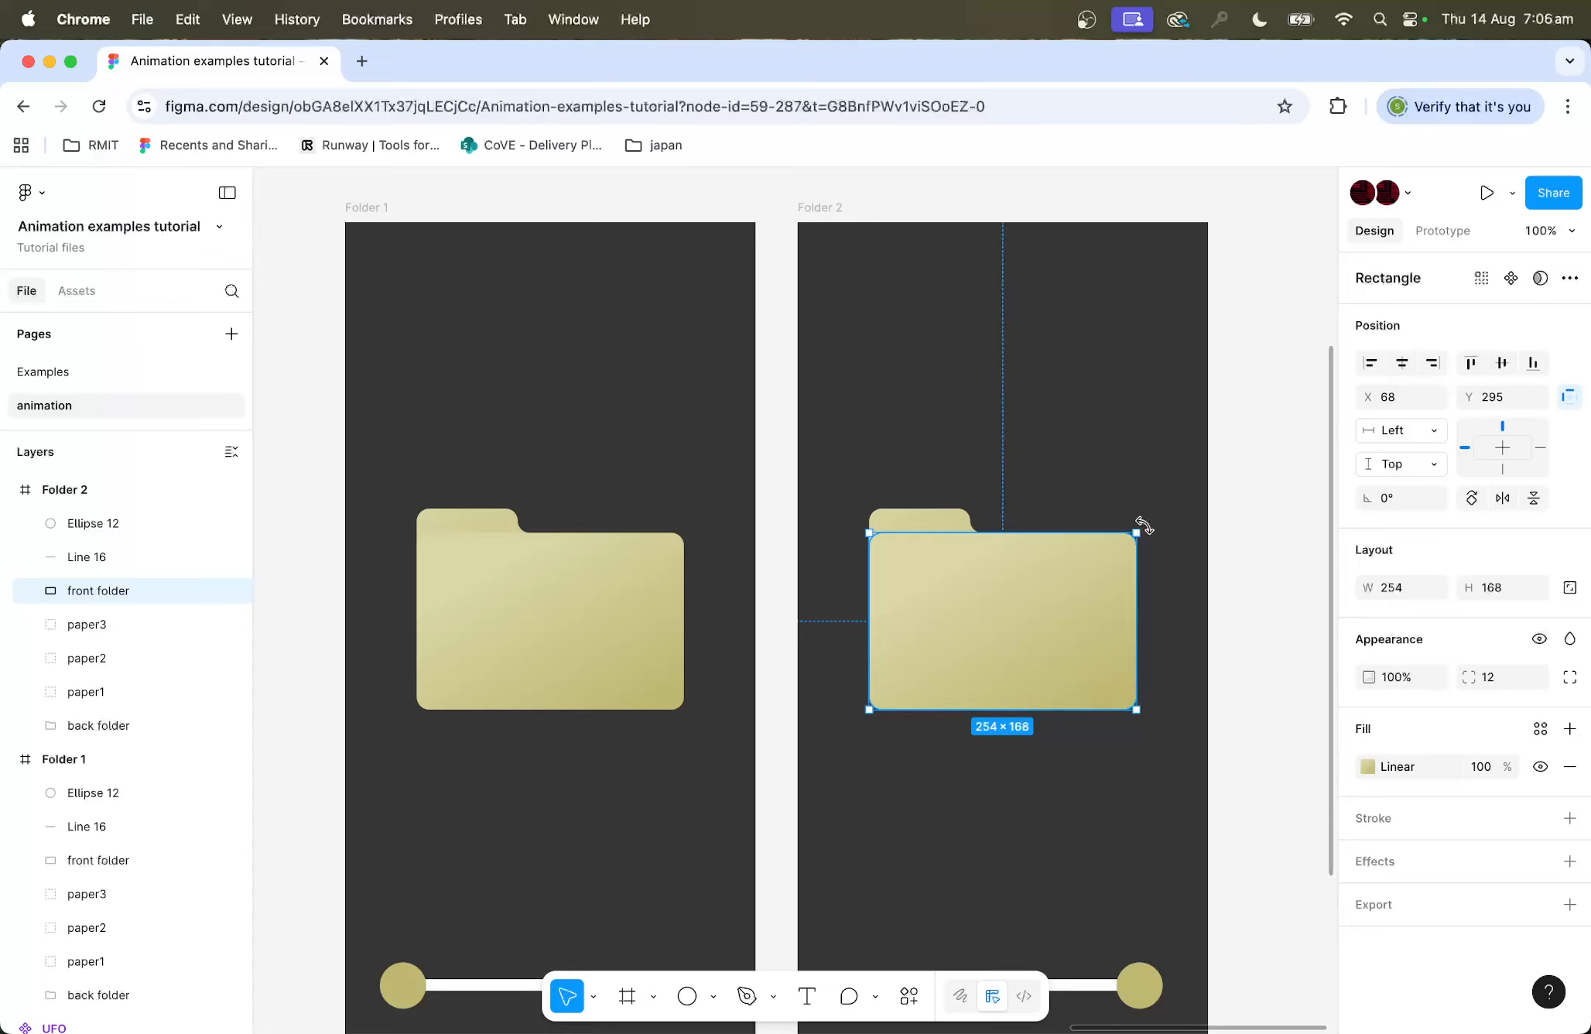
{"action": "left_click_drag", "start_coordinate": [1150, 525], "coordinate": [1160, 537]}
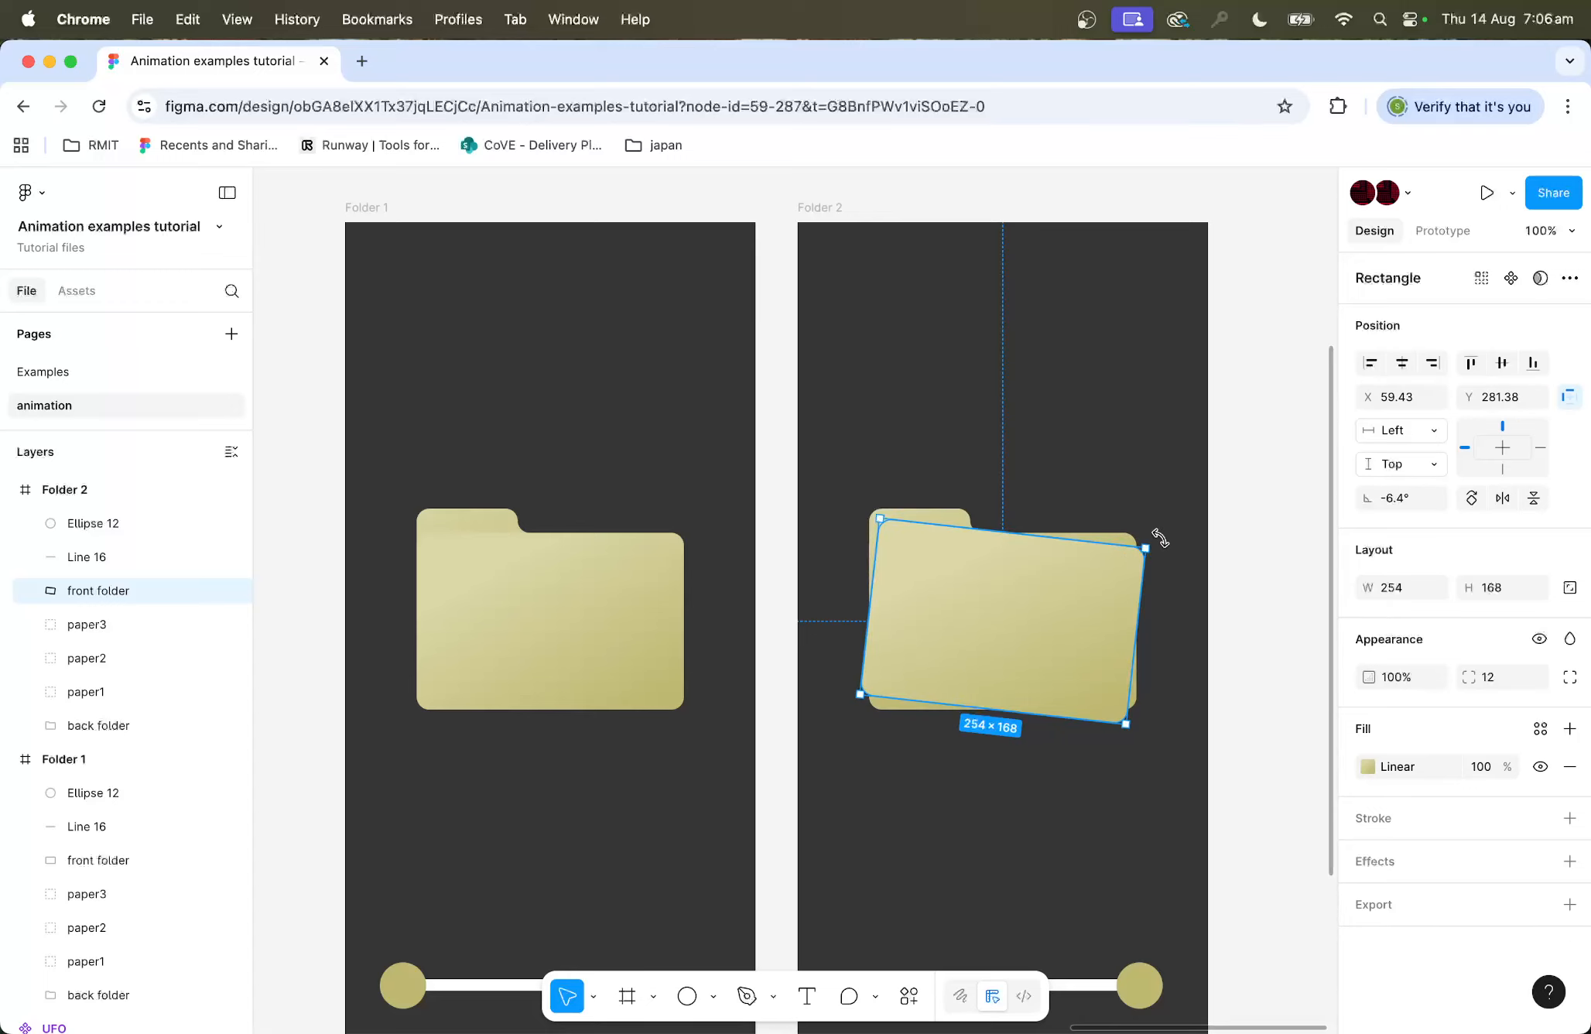
{"action": "left_click_drag", "start_coordinate": [1067, 588], "coordinate": [1067, 626]}
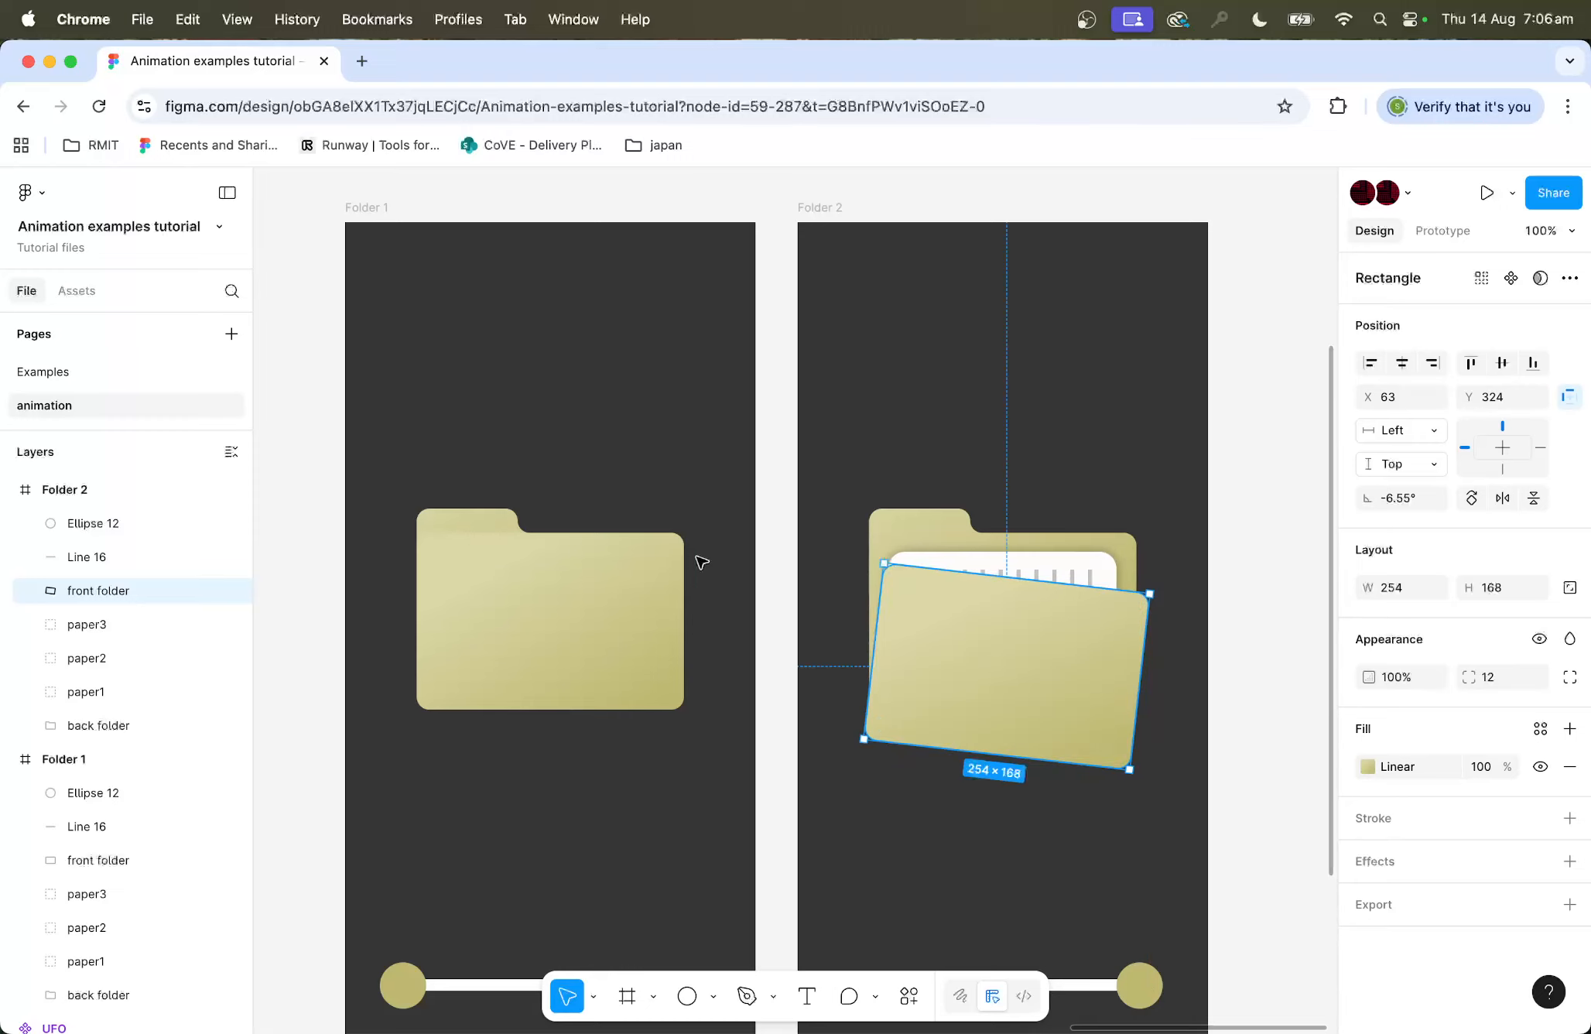
Step: Move paper3 up out of the folder and rotate it about -22°
{"action": "left_click", "coordinate": [87, 628]}
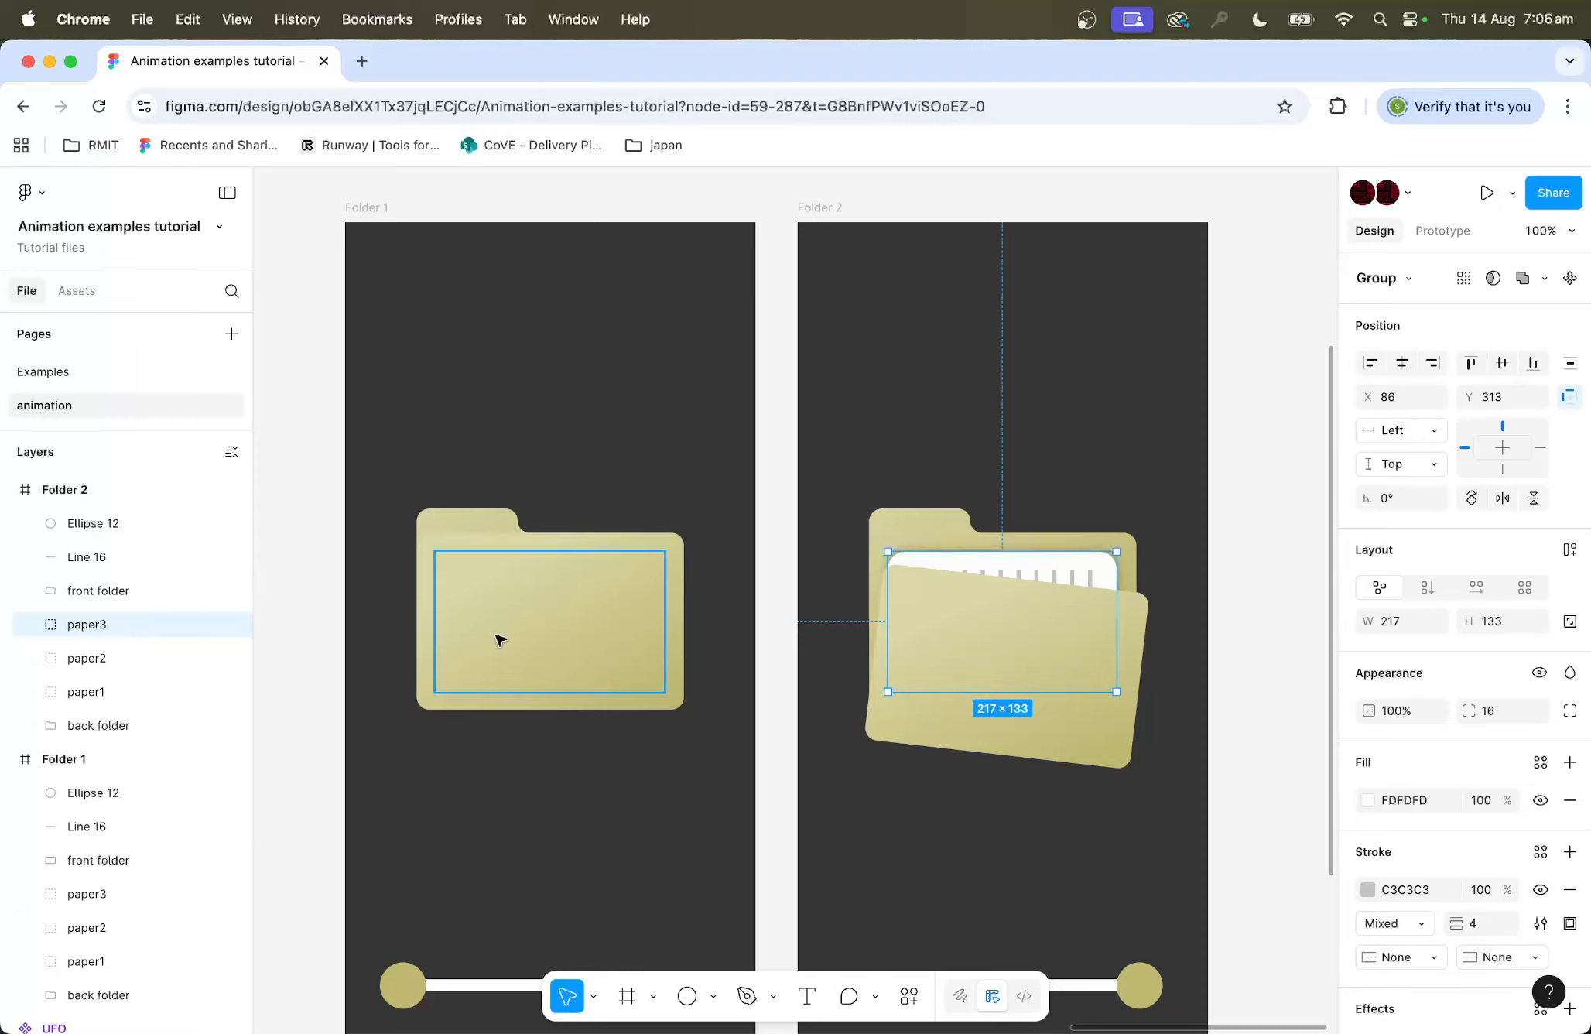
{"action": "key", "text": "shift+Up"}
{"action": "key", "text": "shift+Up"}
{"action": "key", "text": "shift+Up"}
{"action": "key", "text": "shift+Up"}
{"action": "key", "text": "shift+Up"}
{"action": "key", "text": "shift+Up"}
{"action": "key", "text": "shift+Up"}
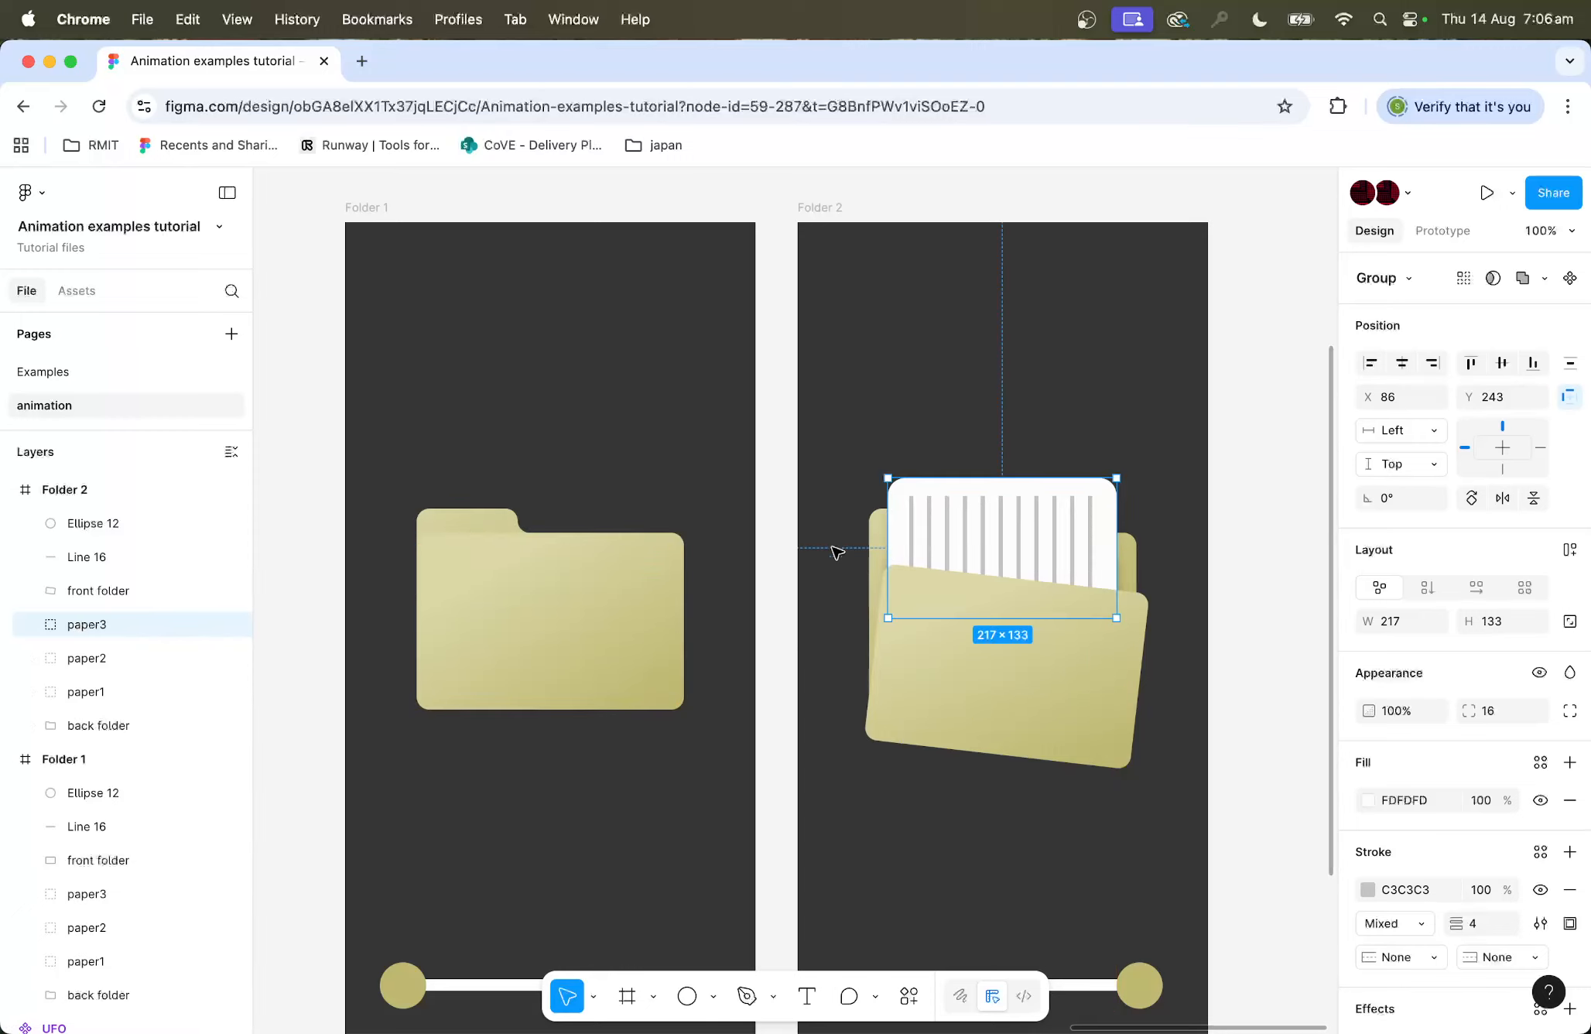
{"action": "left_click_drag", "start_coordinate": [1119, 465], "coordinate": [1160, 484]}
{"action": "left_click_drag", "start_coordinate": [1098, 534], "coordinate": [1199, 535]}
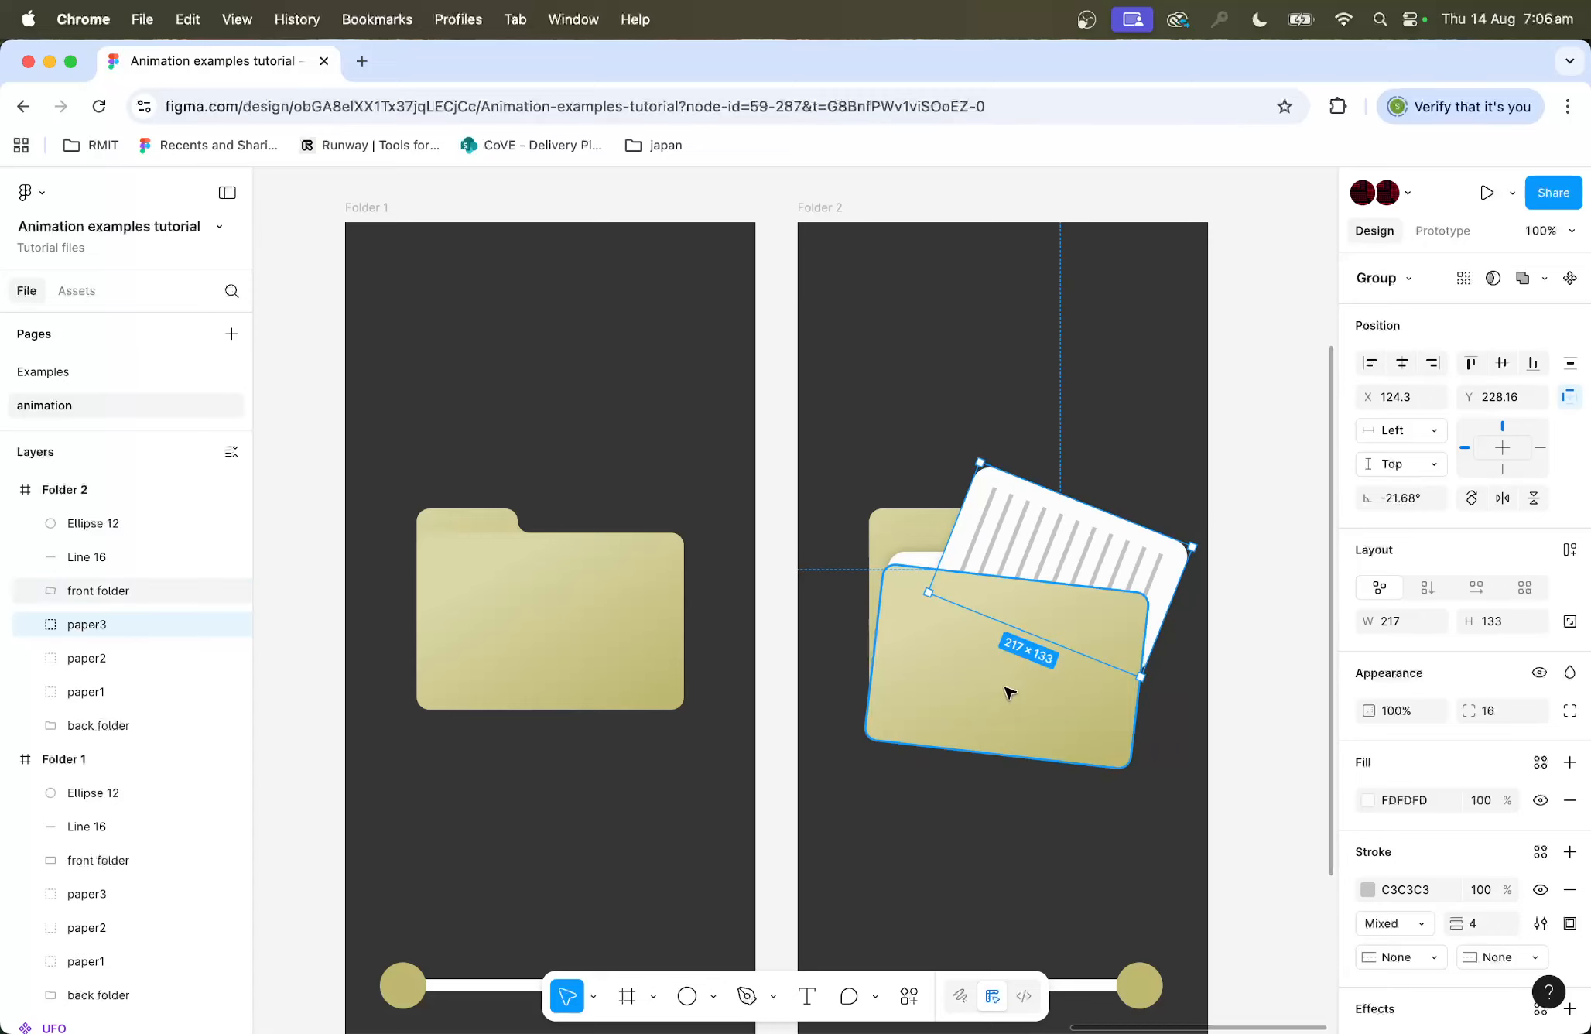
Step: Shift the front folder further down in Folder 2
{"action": "left_click_drag", "start_coordinate": [975, 701], "coordinate": [971, 732]}
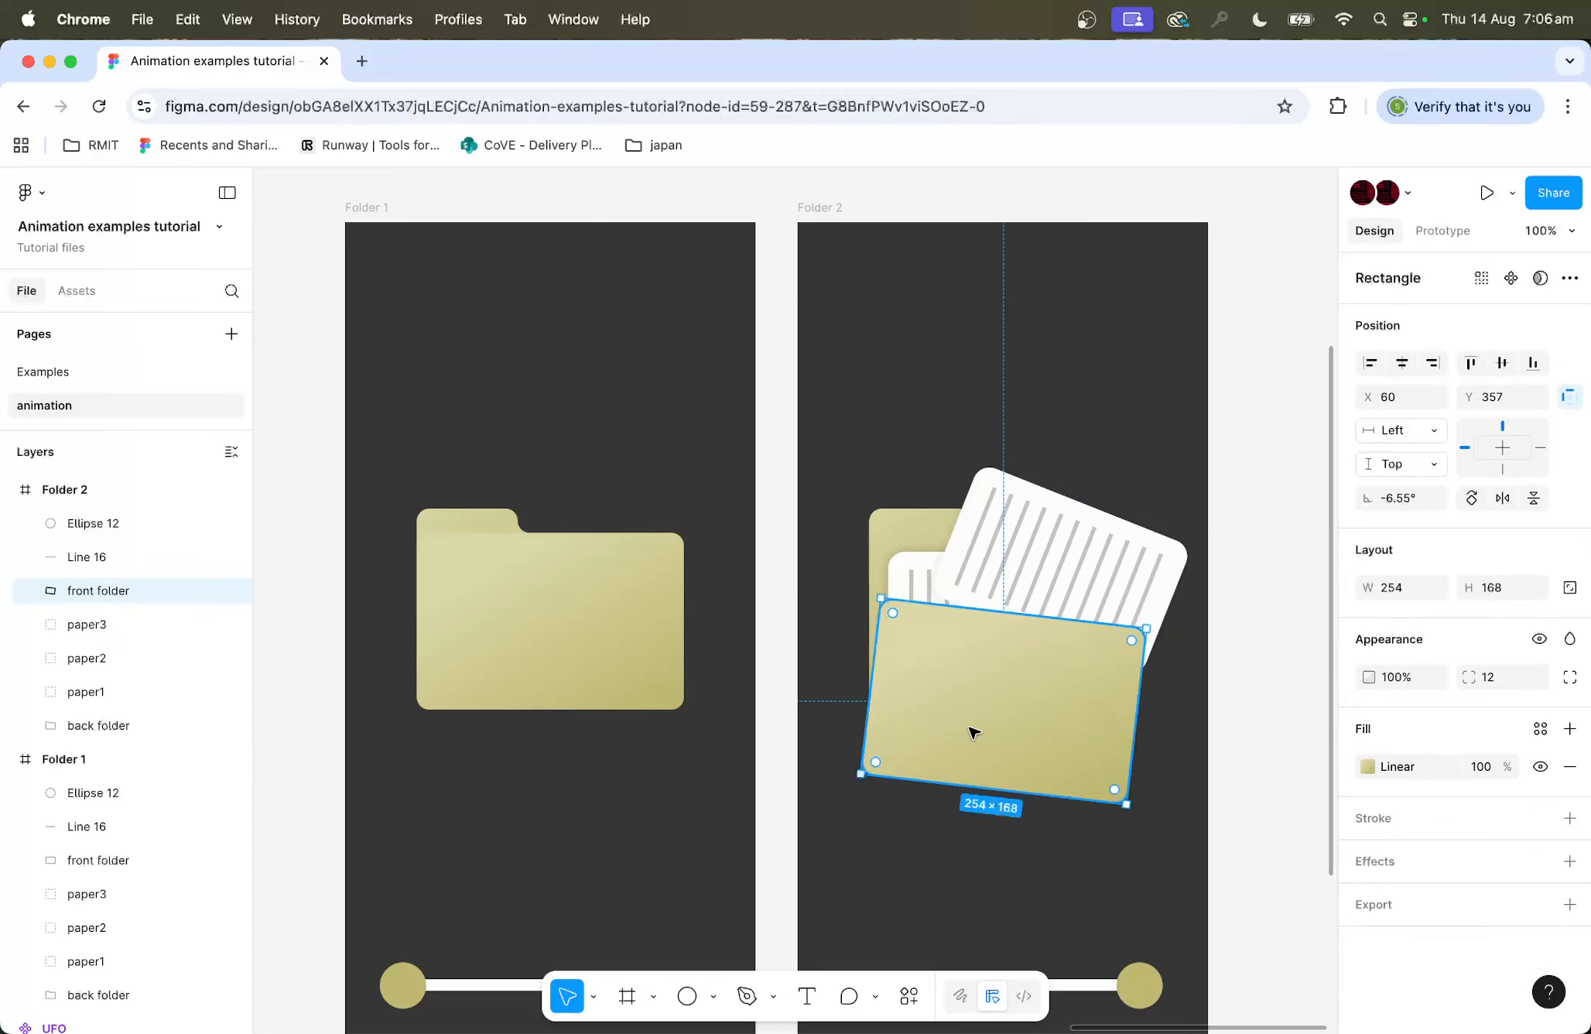
{"action": "left_click_drag", "start_coordinate": [884, 525], "coordinate": [883, 547]}
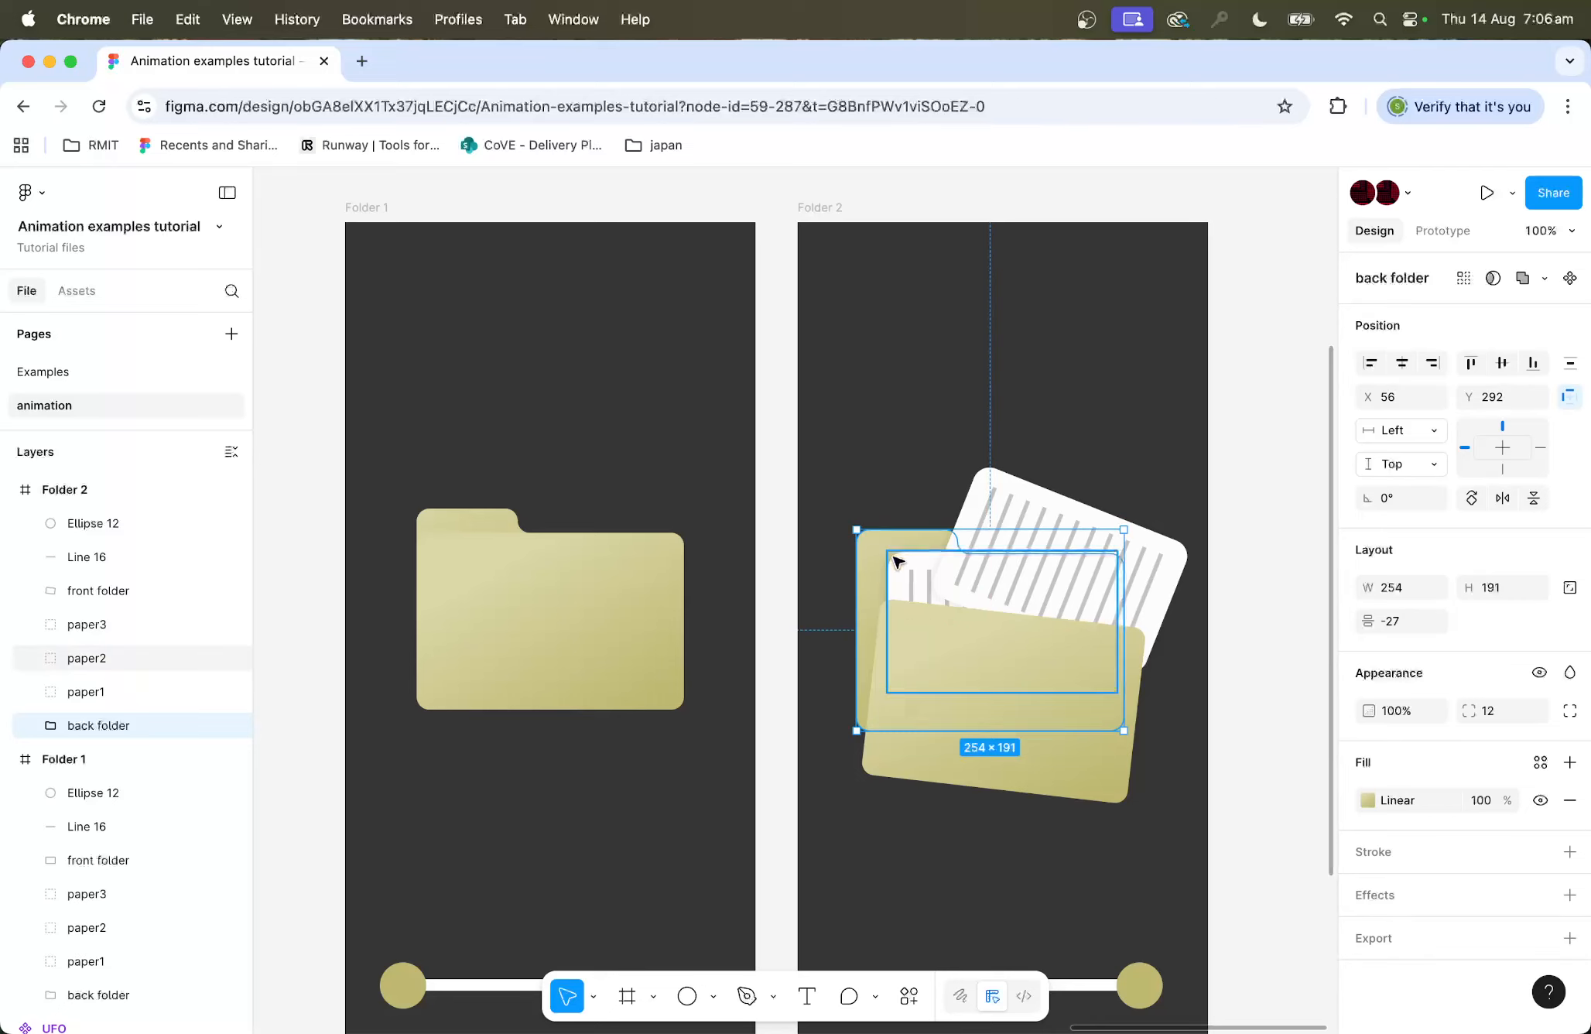
Step: Move paper2 up above the folder and rotate it about -9°
{"action": "left_click", "coordinate": [103, 657]}
{"action": "left_click_drag", "start_coordinate": [913, 574], "coordinate": [948, 425]}
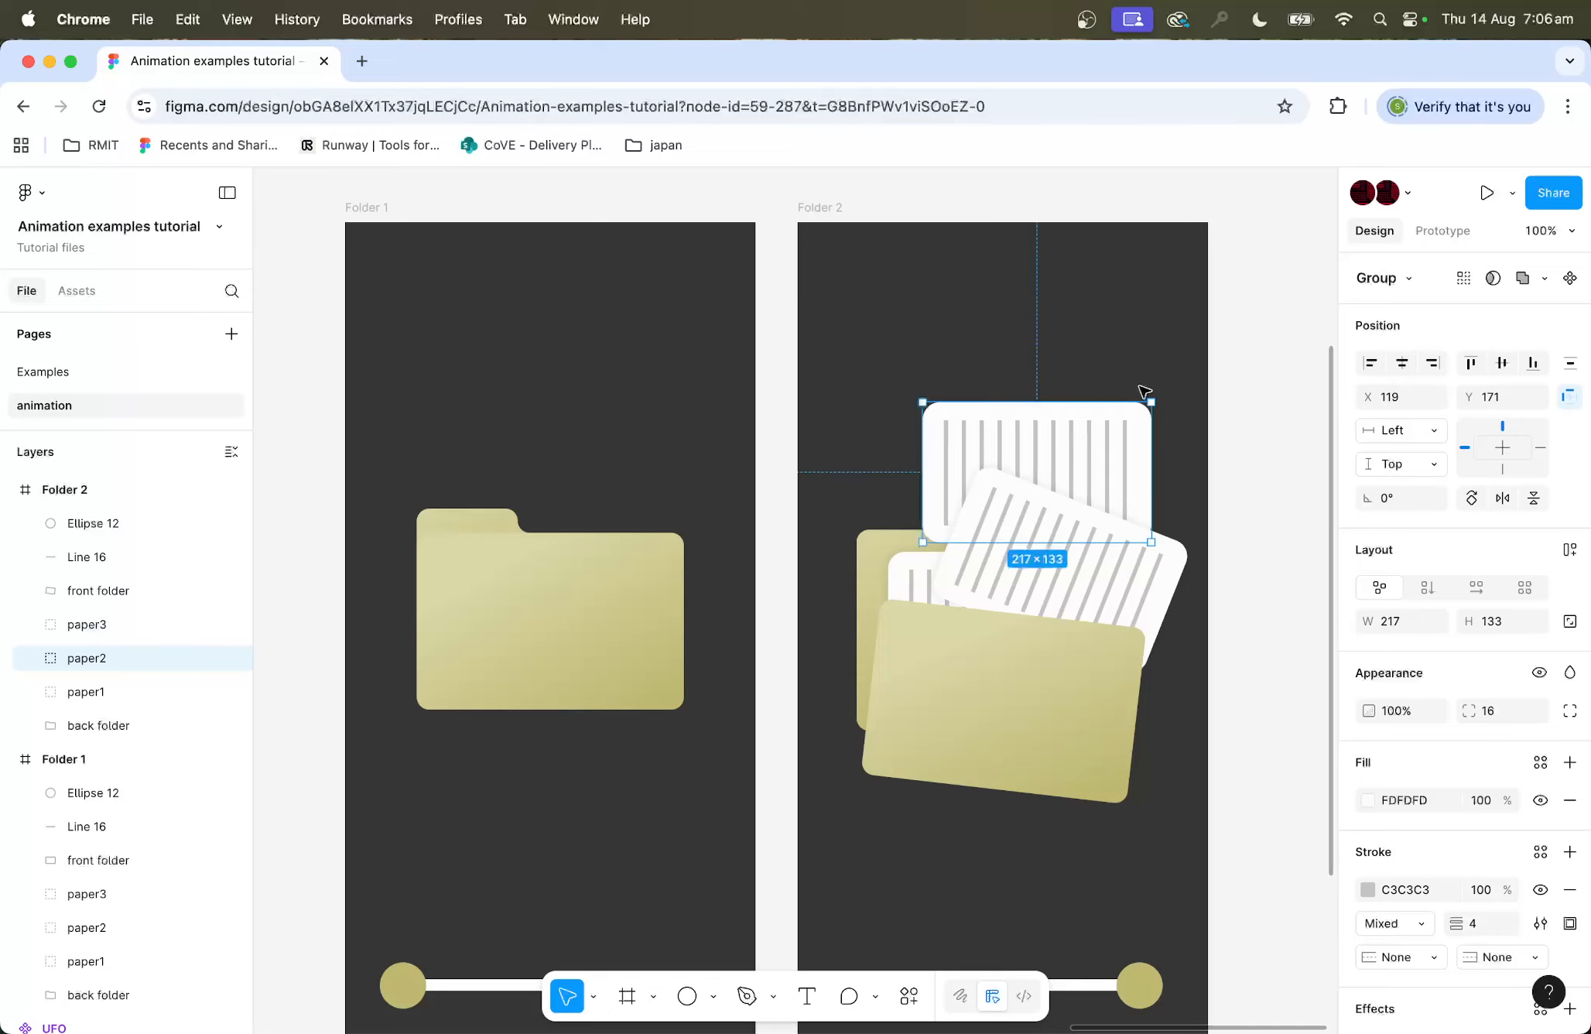
{"action": "left_click_drag", "start_coordinate": [1157, 401], "coordinate": [1165, 419]}
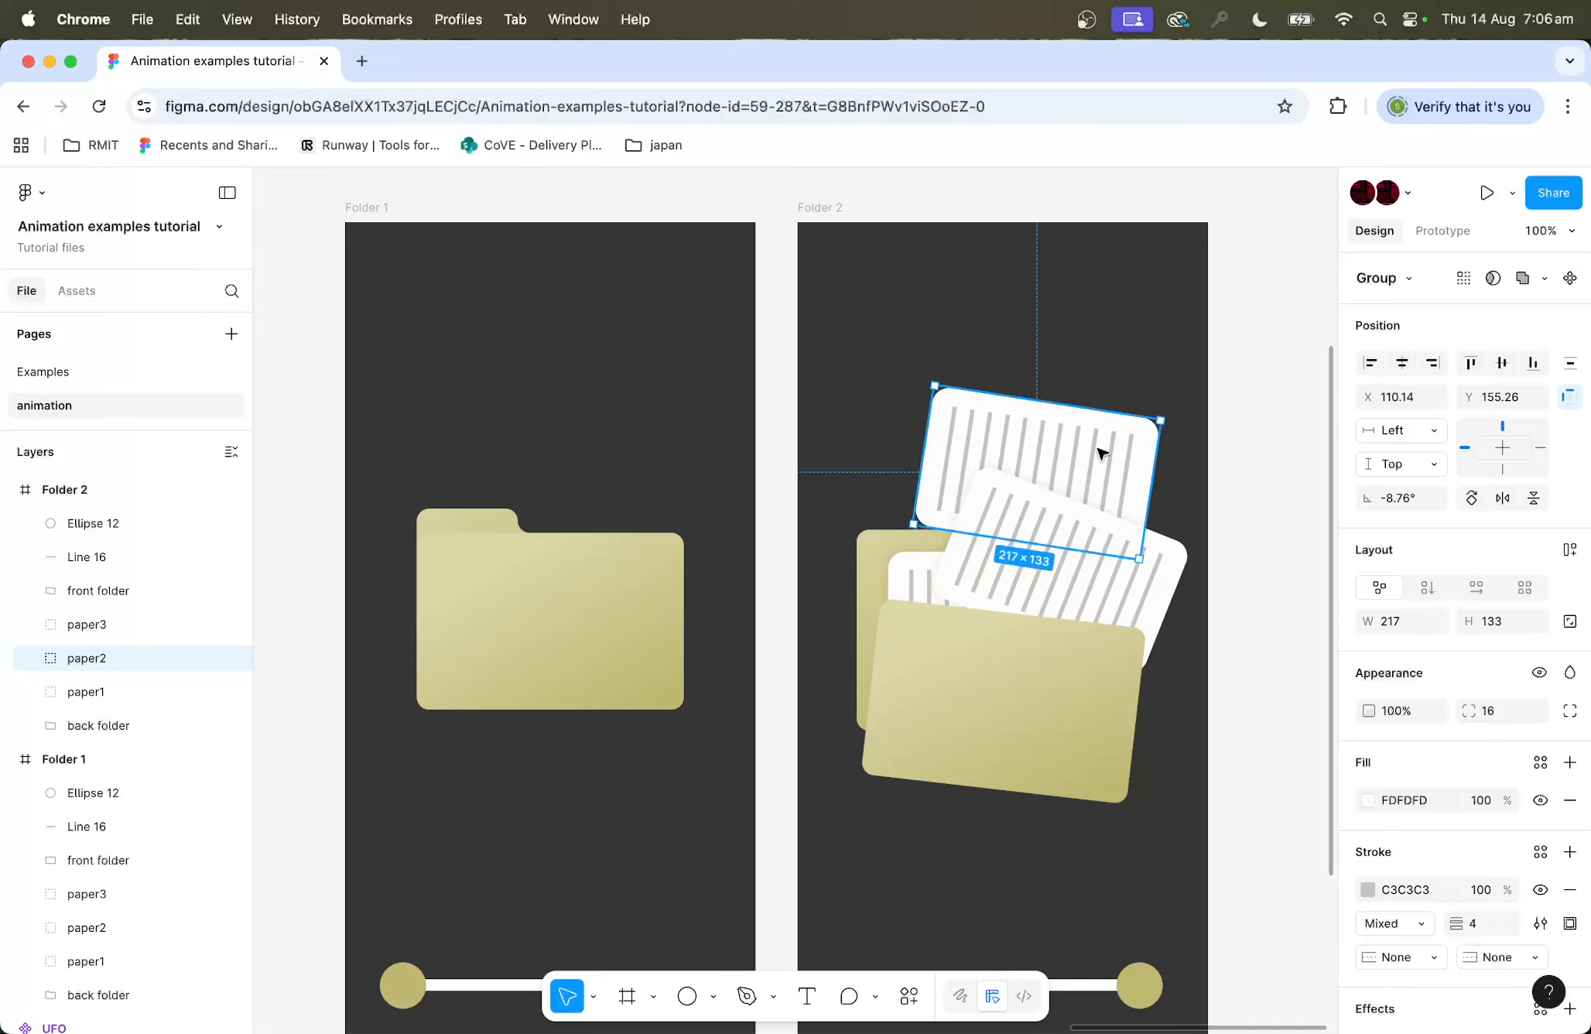
Step: Move paper1 up near the frame's top and rotate it about 24°
{"action": "left_click", "coordinate": [128, 627]}
{"action": "left_click", "coordinate": [116, 692]}
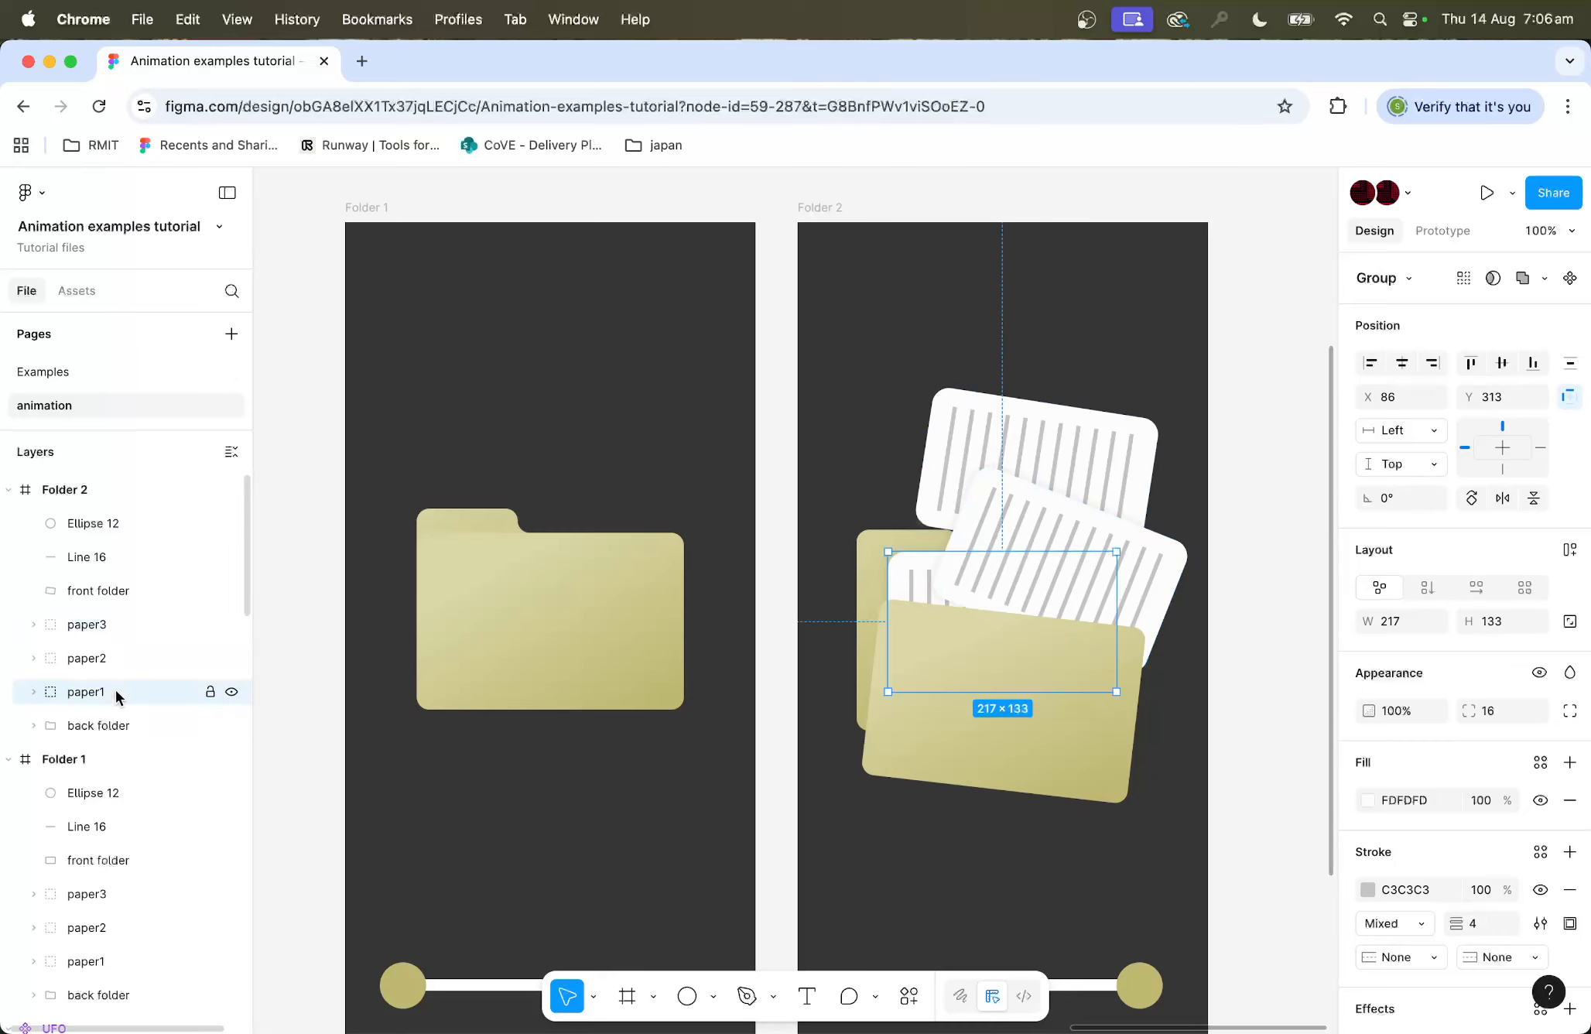
{"action": "left_click_drag", "start_coordinate": [920, 572], "coordinate": [931, 326]}
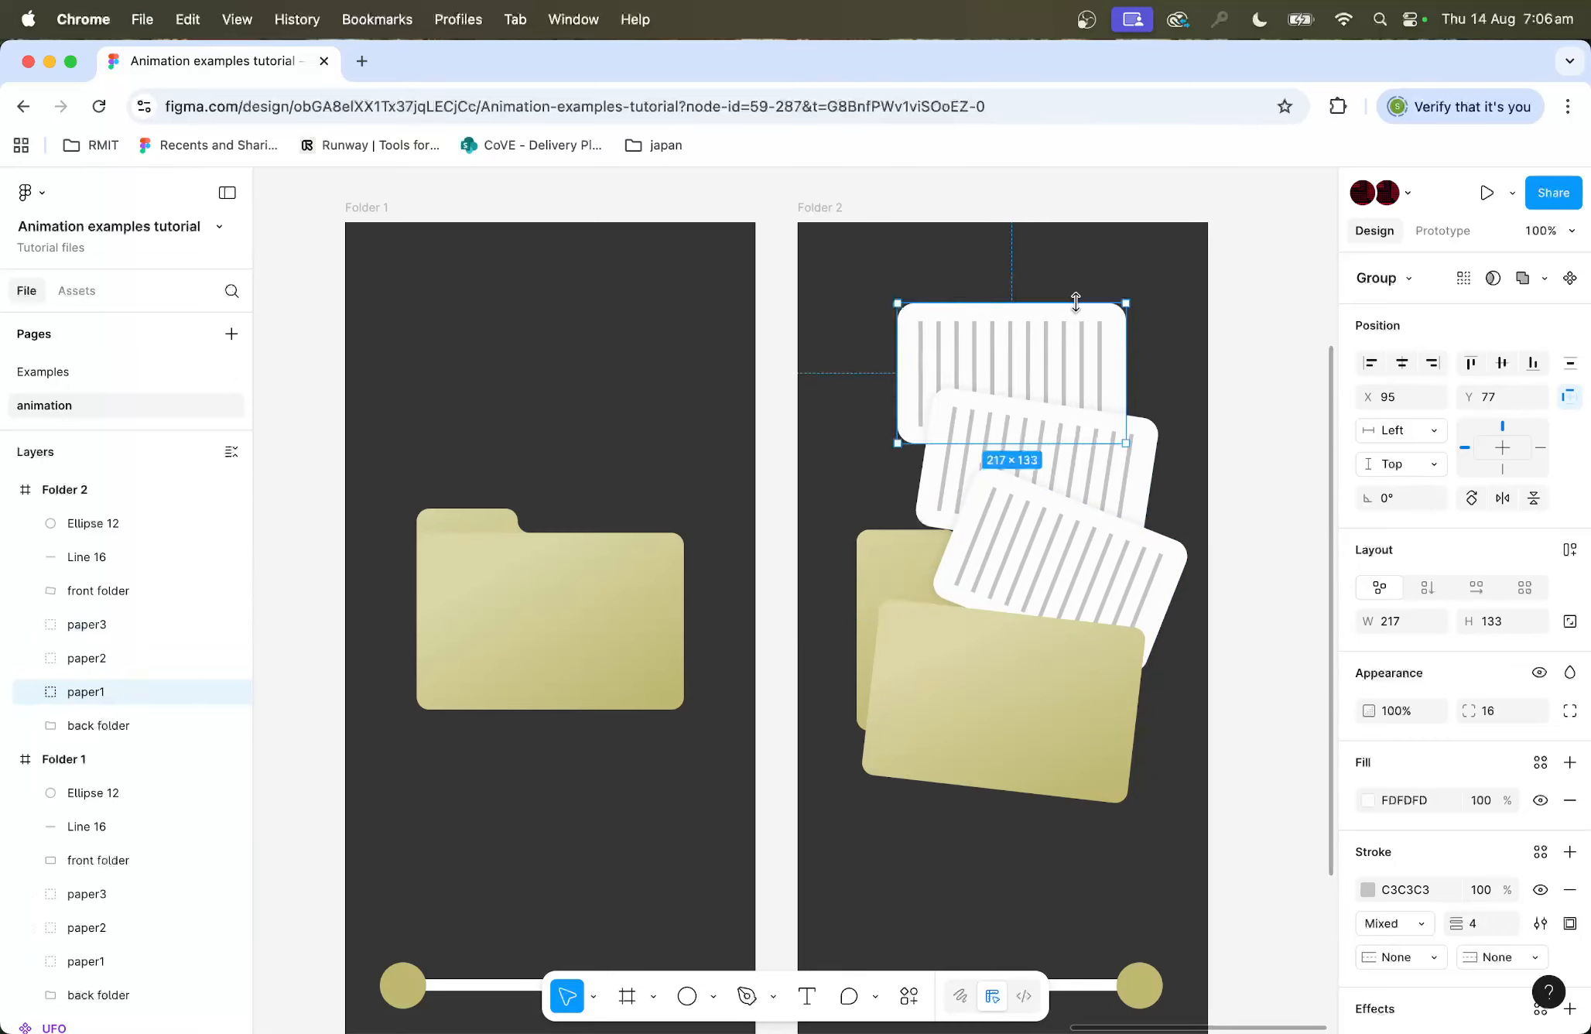
{"action": "left_click_drag", "start_coordinate": [1133, 294], "coordinate": [1092, 247]}
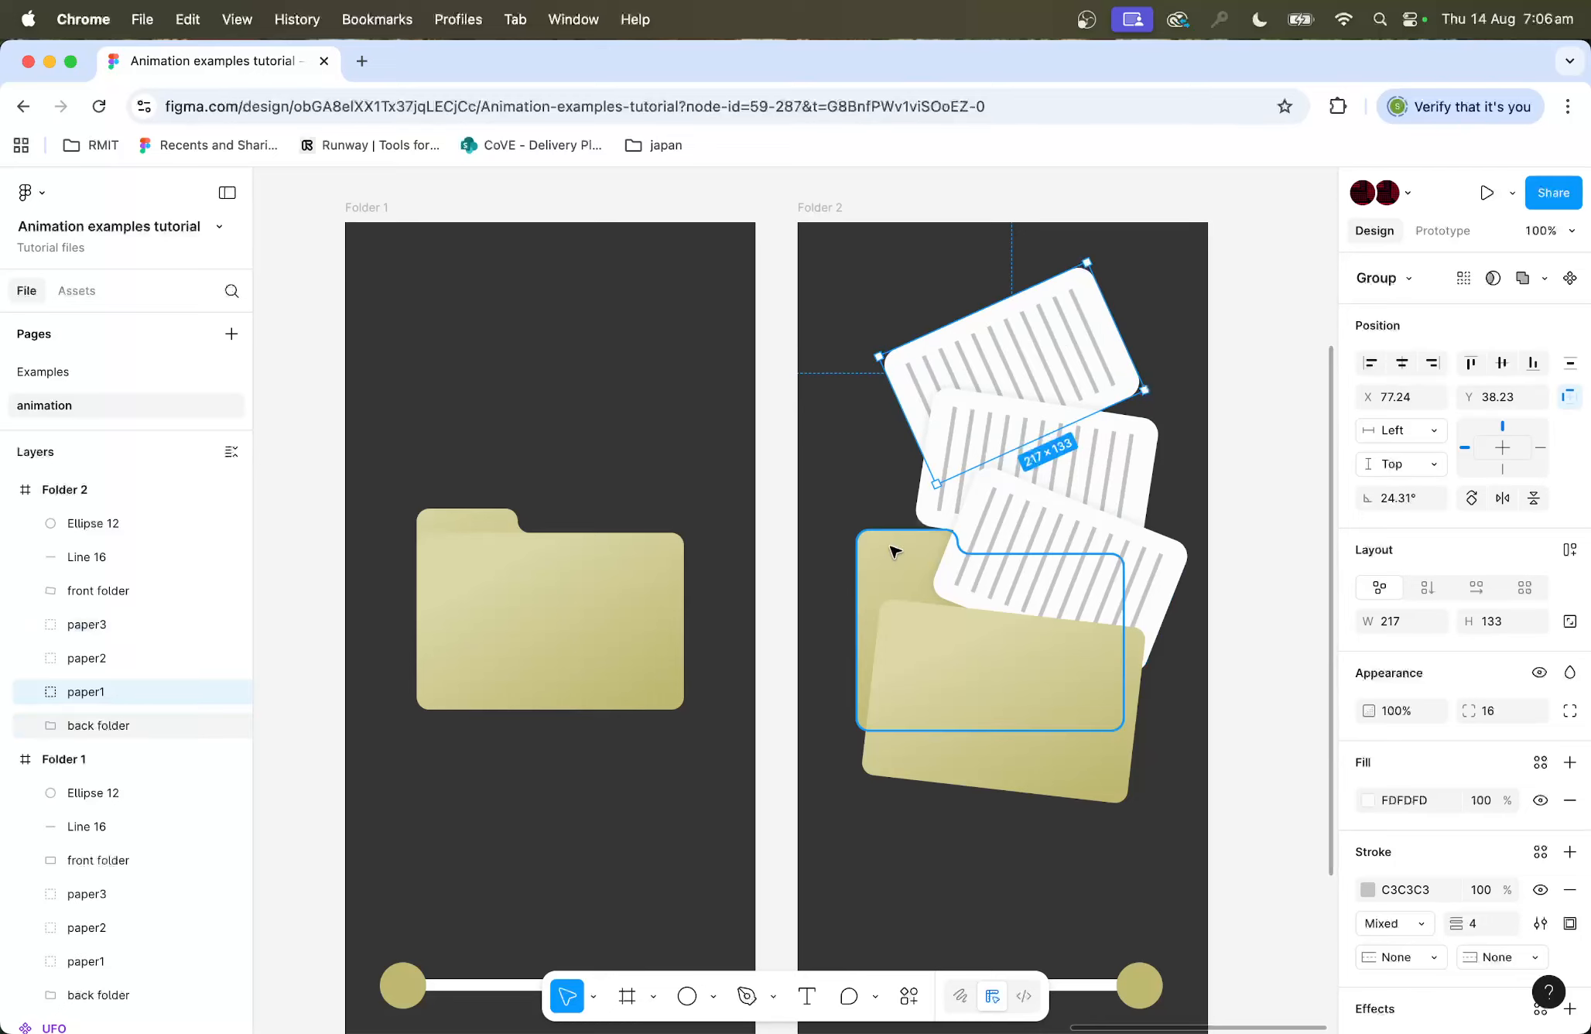
Step: Move the back folder down and tilt it about 13° so the folder looks open
{"action": "left_click_drag", "start_coordinate": [889, 551], "coordinate": [891, 585]}
{"action": "left_click_drag", "start_coordinate": [1138, 559], "coordinate": [1112, 522]}
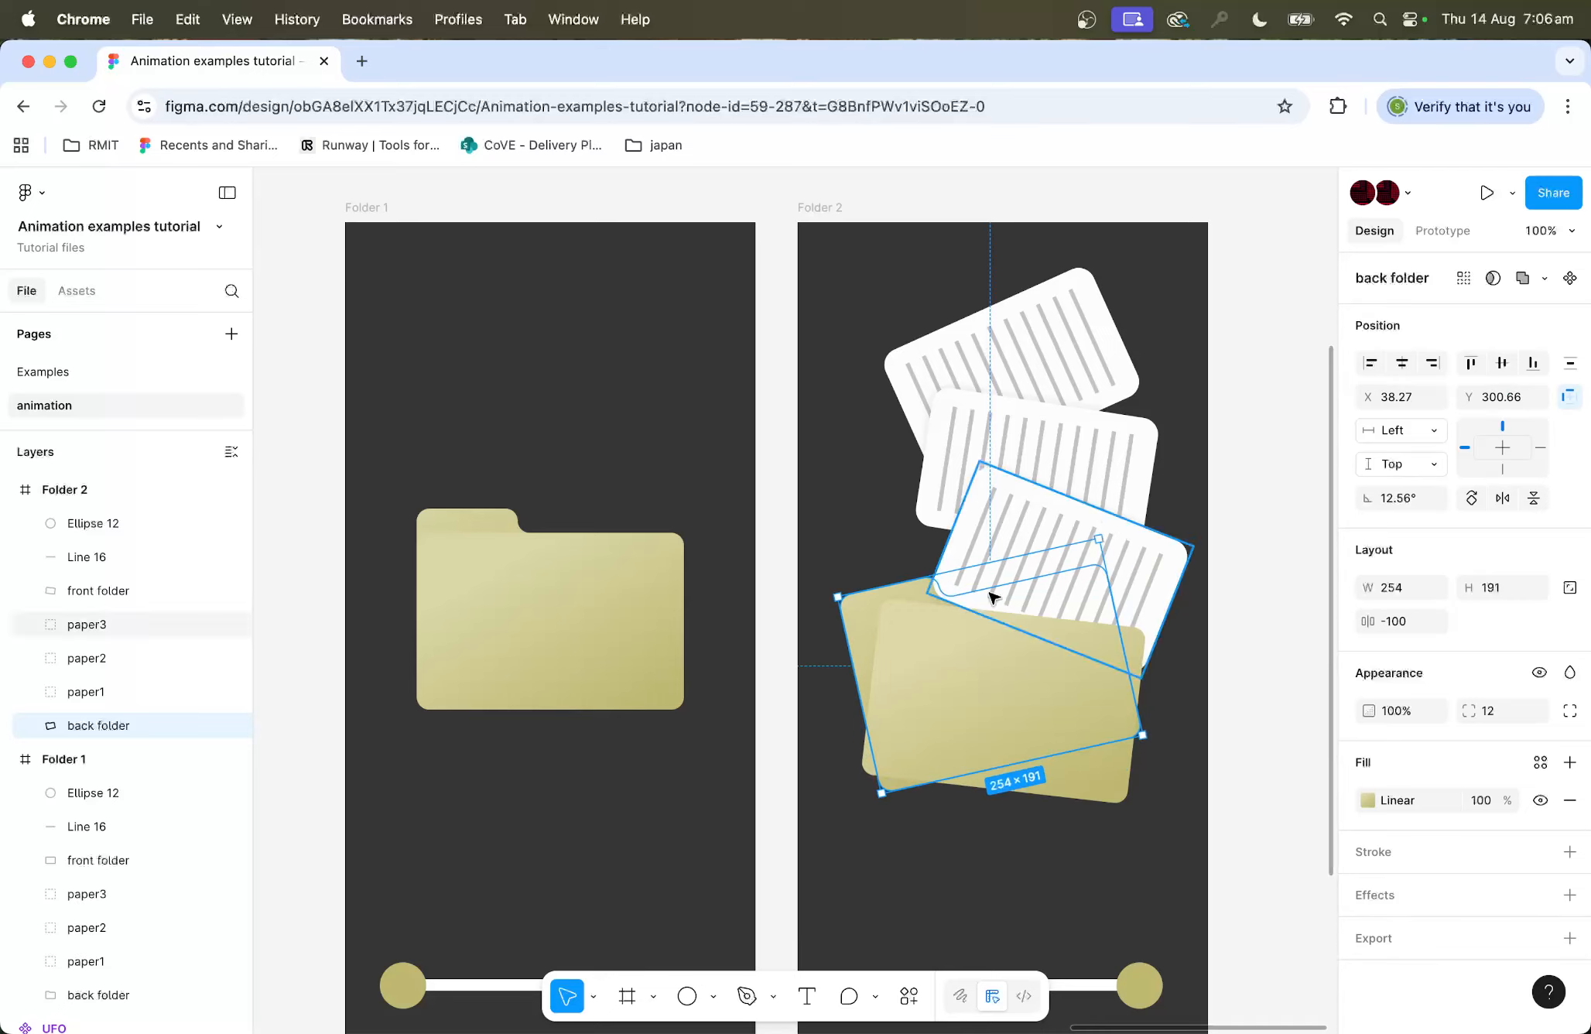
{"action": "left_click_drag", "start_coordinate": [872, 602], "coordinate": [851, 585]}
{"action": "left_click", "coordinate": [1284, 486]}
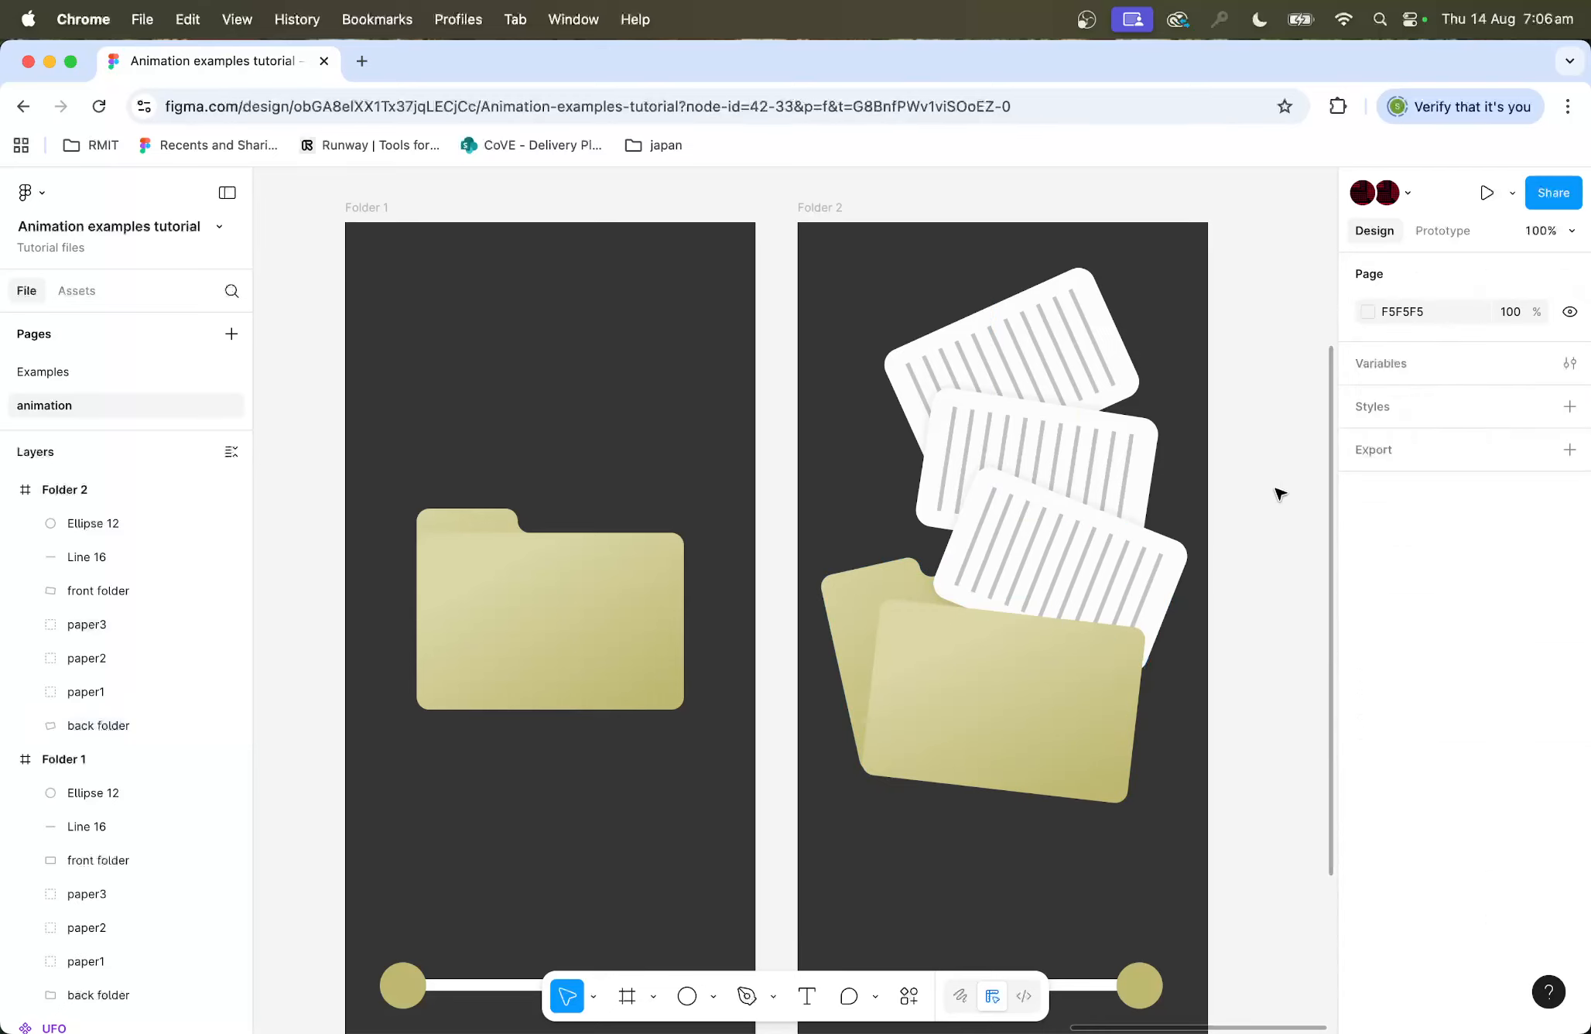
Step: Connect the Folder 1 circle to the Folder 2 frame as a prototype interaction
{"action": "scroll", "coordinate": [1266, 495], "scroll_direction": "down", "scroll_amount": 2}
{"action": "scroll", "coordinate": [1265, 496], "scroll_direction": "down", "scroll_amount": 2}
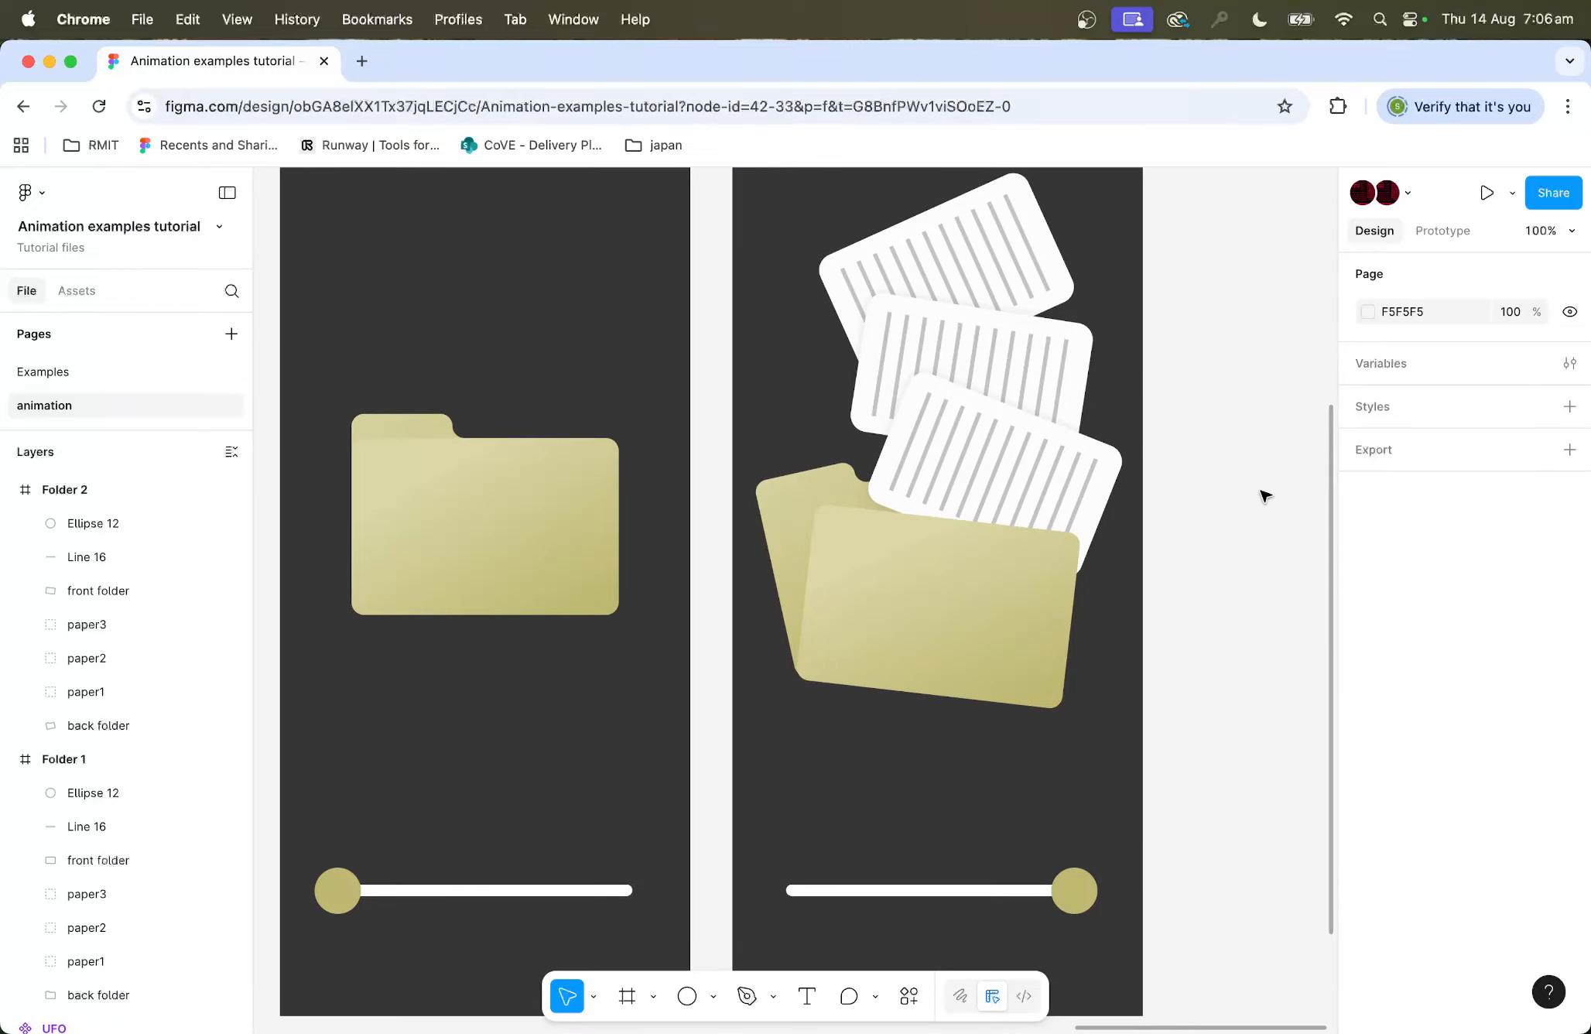
{"action": "key", "text": "minus"}
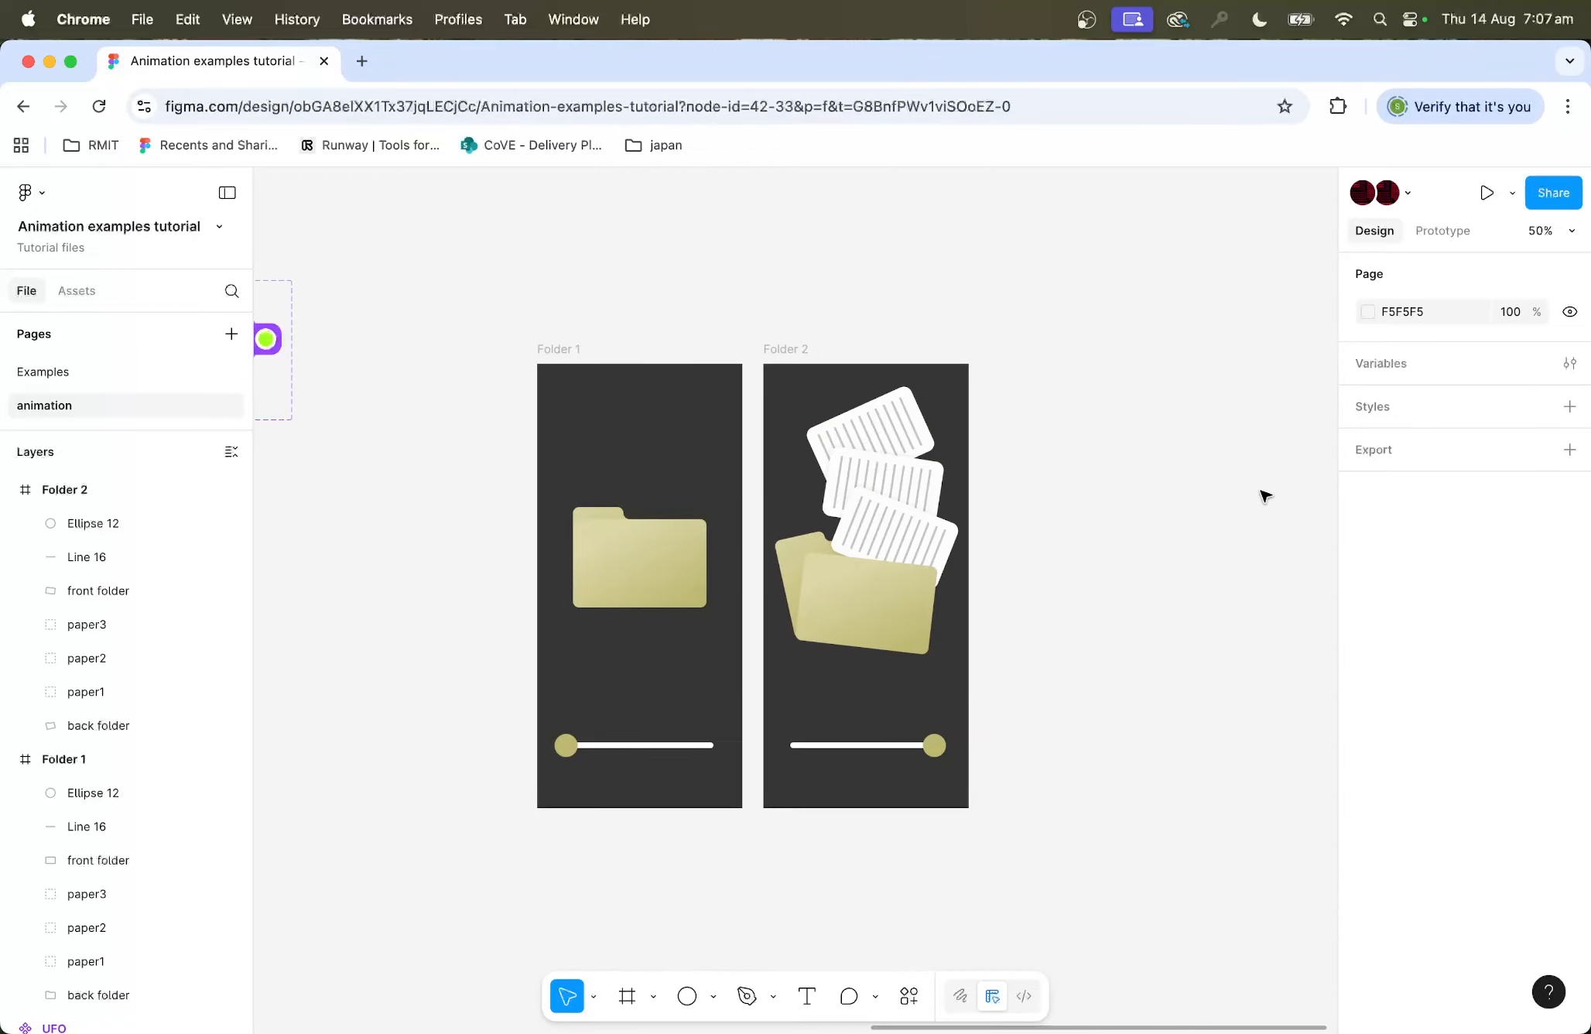
{"action": "left_click", "coordinate": [564, 350]}
{"action": "left_click", "coordinate": [1452, 236]}
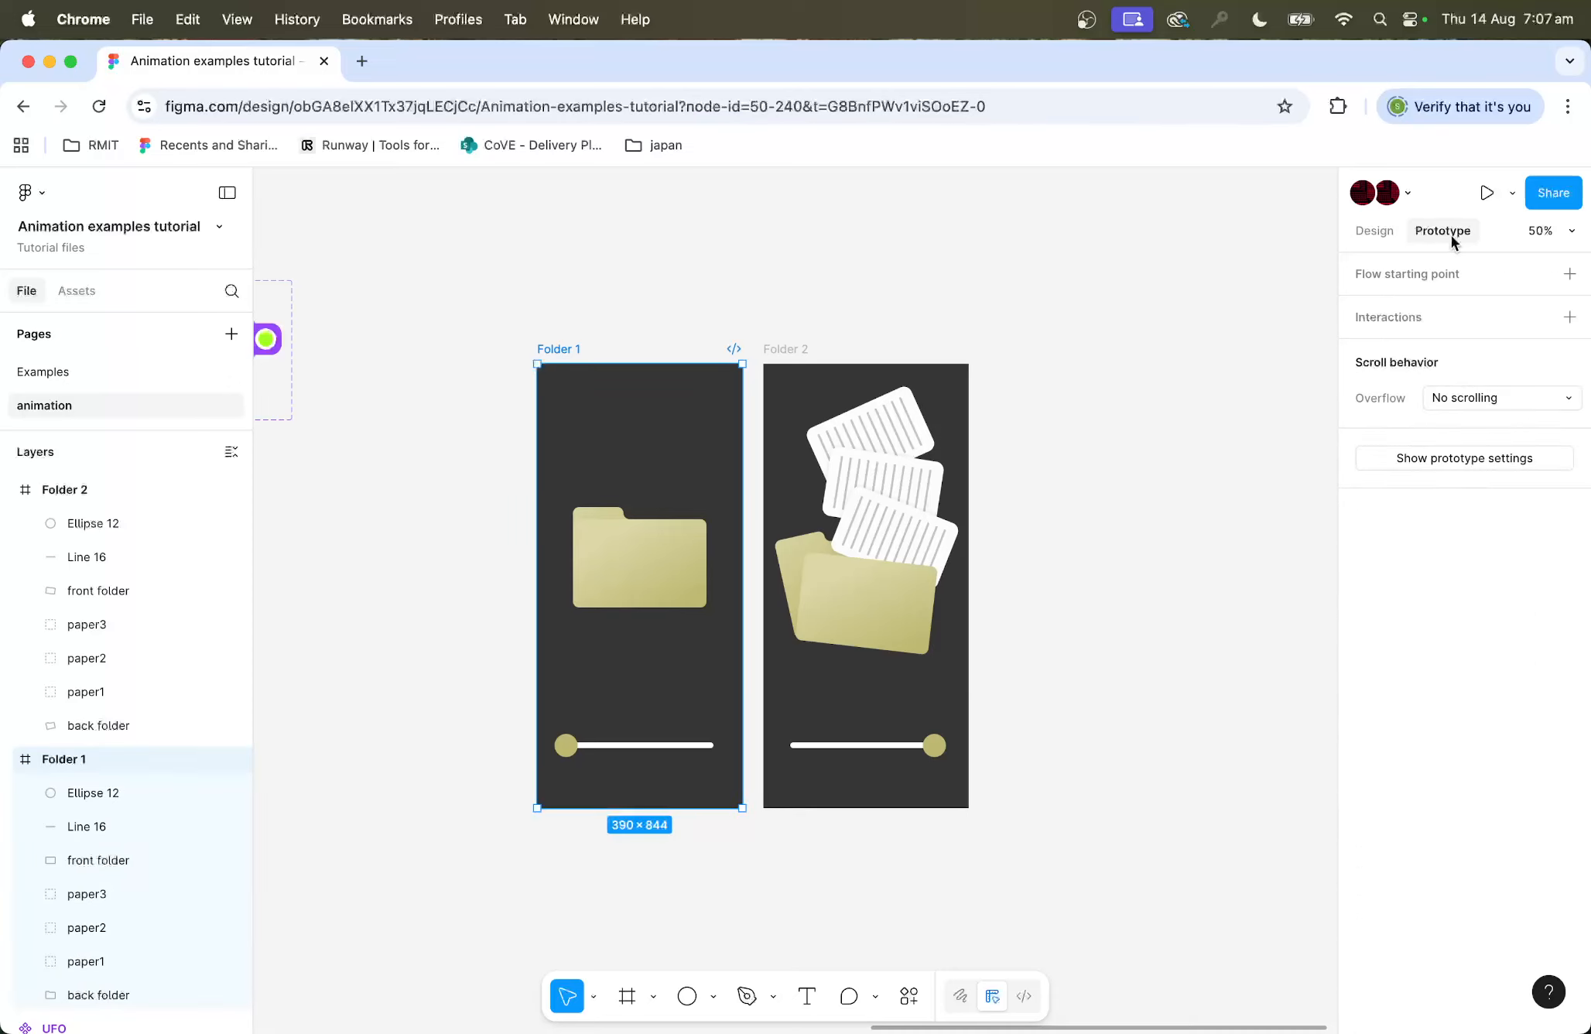
{"action": "left_click", "coordinate": [559, 748]}
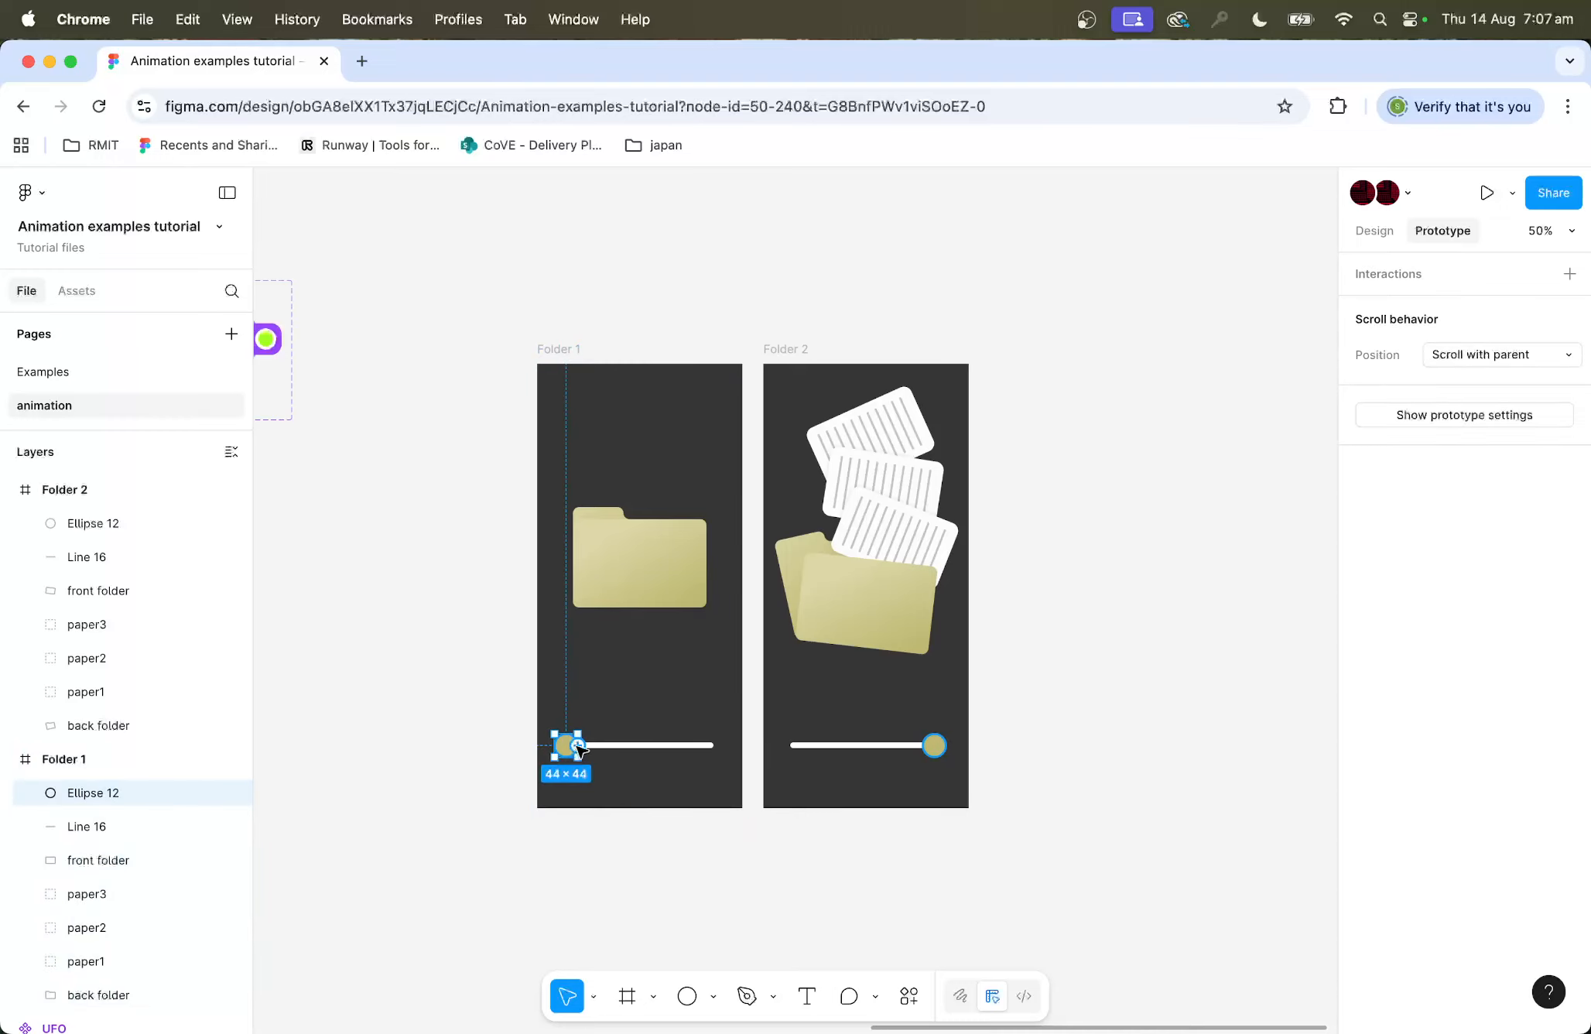
{"action": "left_click_drag", "start_coordinate": [578, 745], "coordinate": [767, 687]}
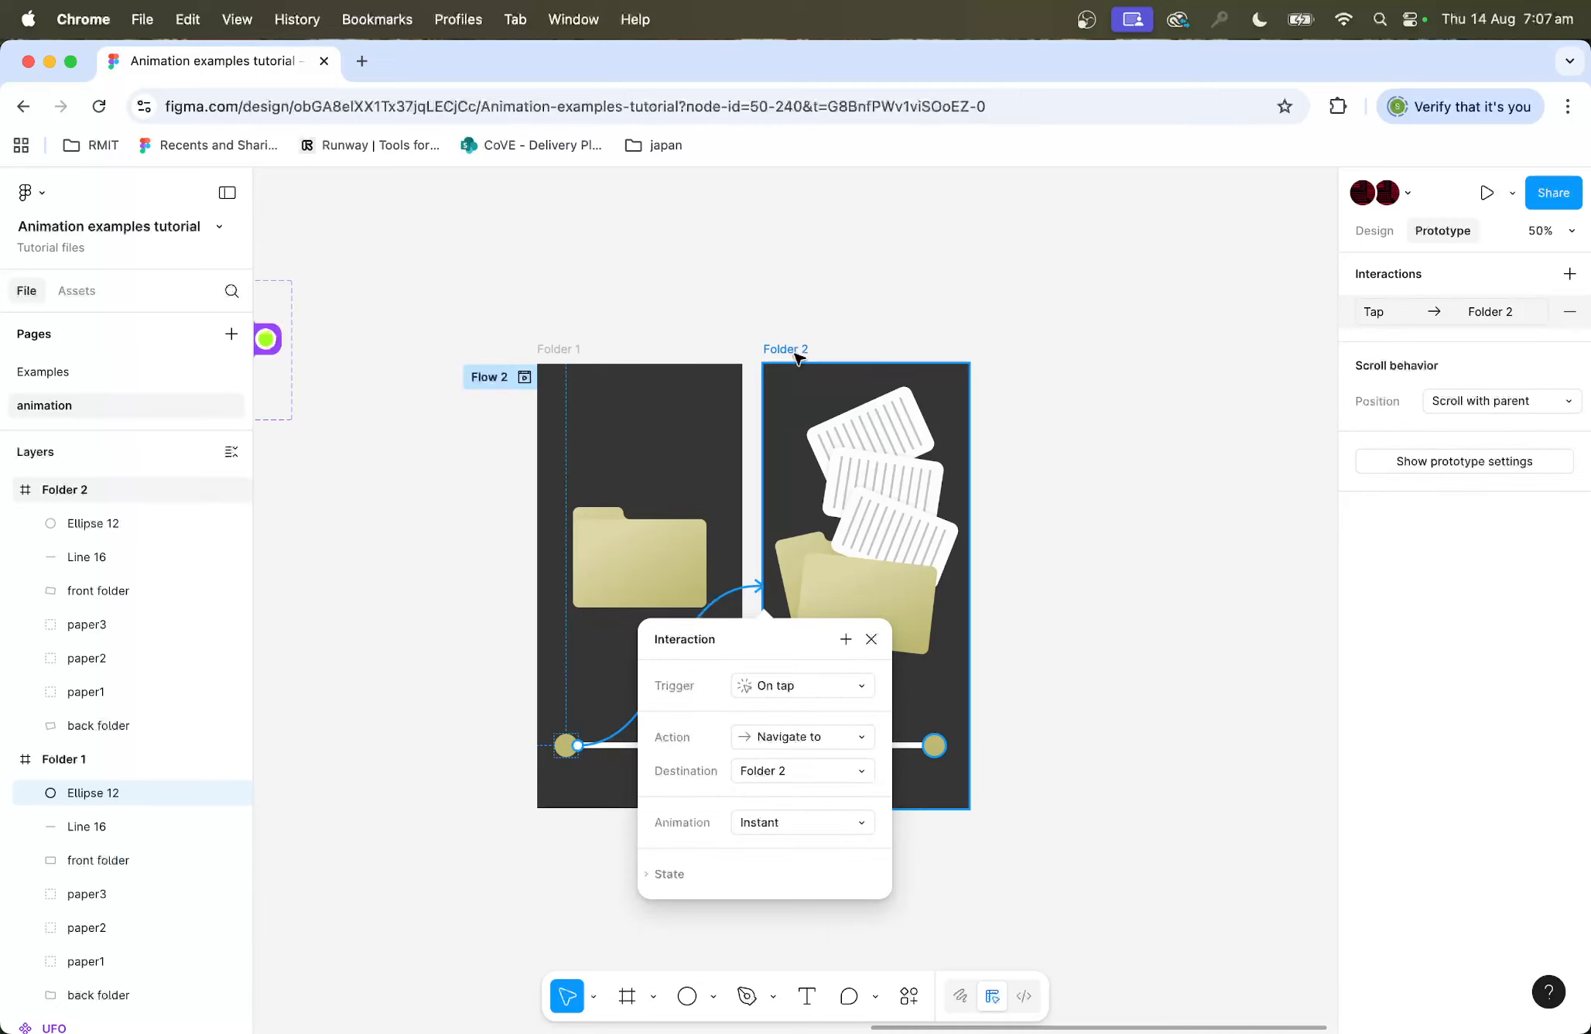
Step: Change the Folder 1 knob's interaction to an On drag trigger with an Ease in and out curve, then close it
{"action": "scroll", "coordinate": [810, 673], "scroll_direction": "right", "scroll_amount": 1}
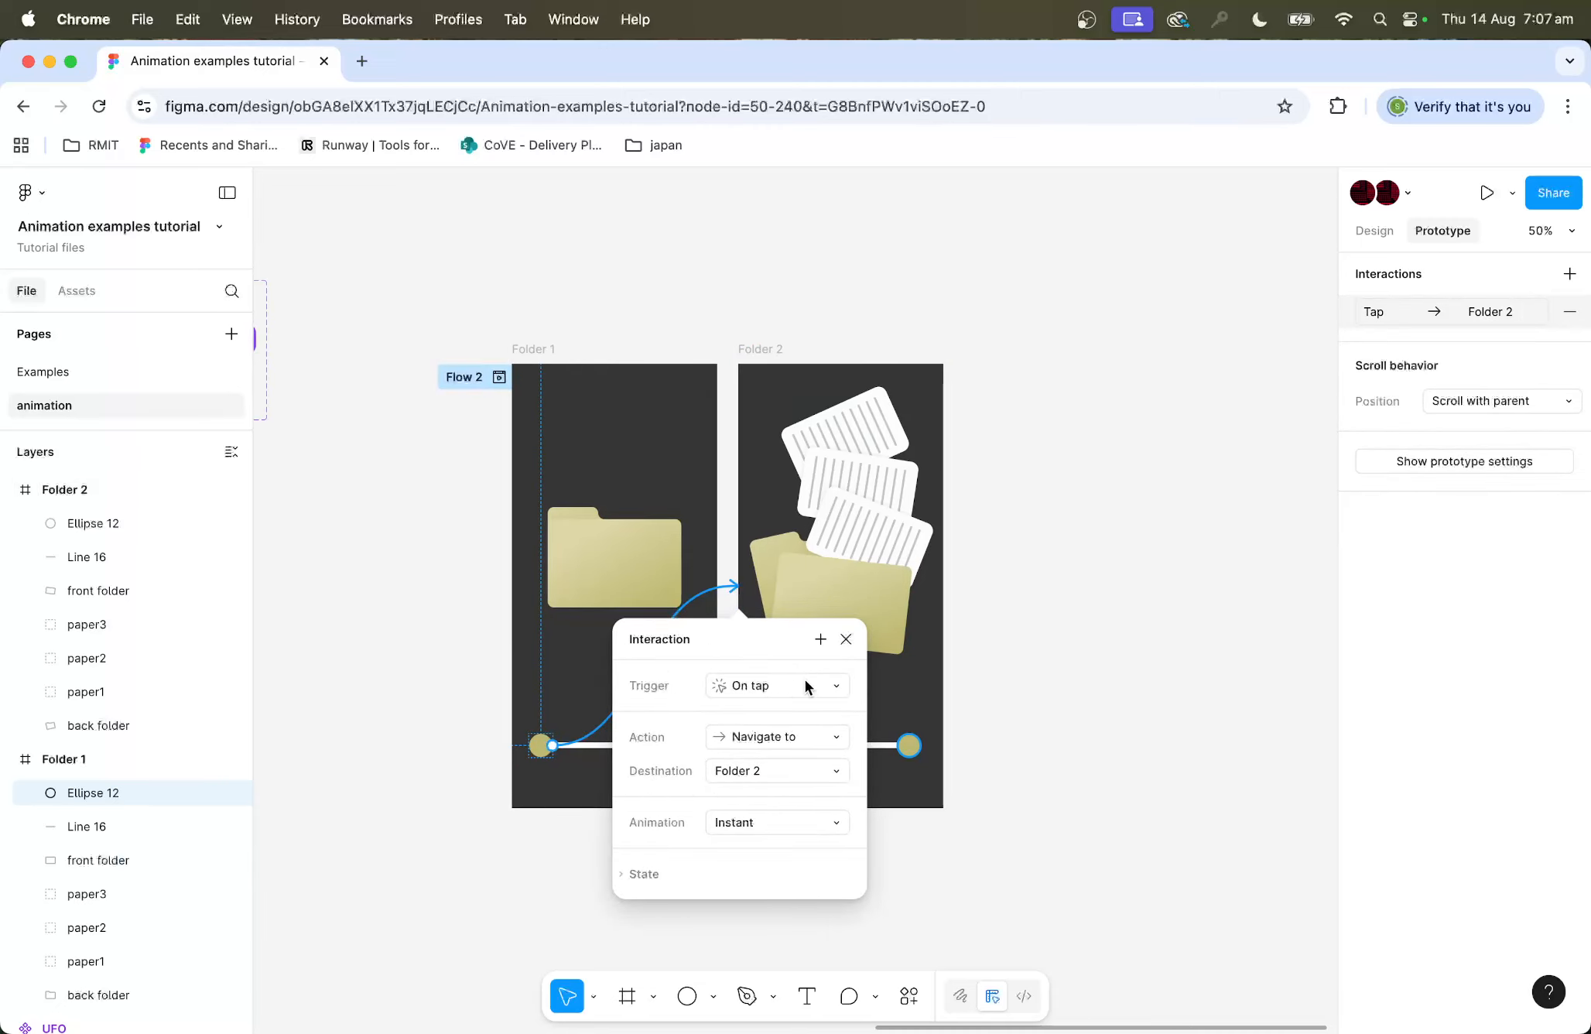
{"action": "left_click", "coordinate": [804, 679]}
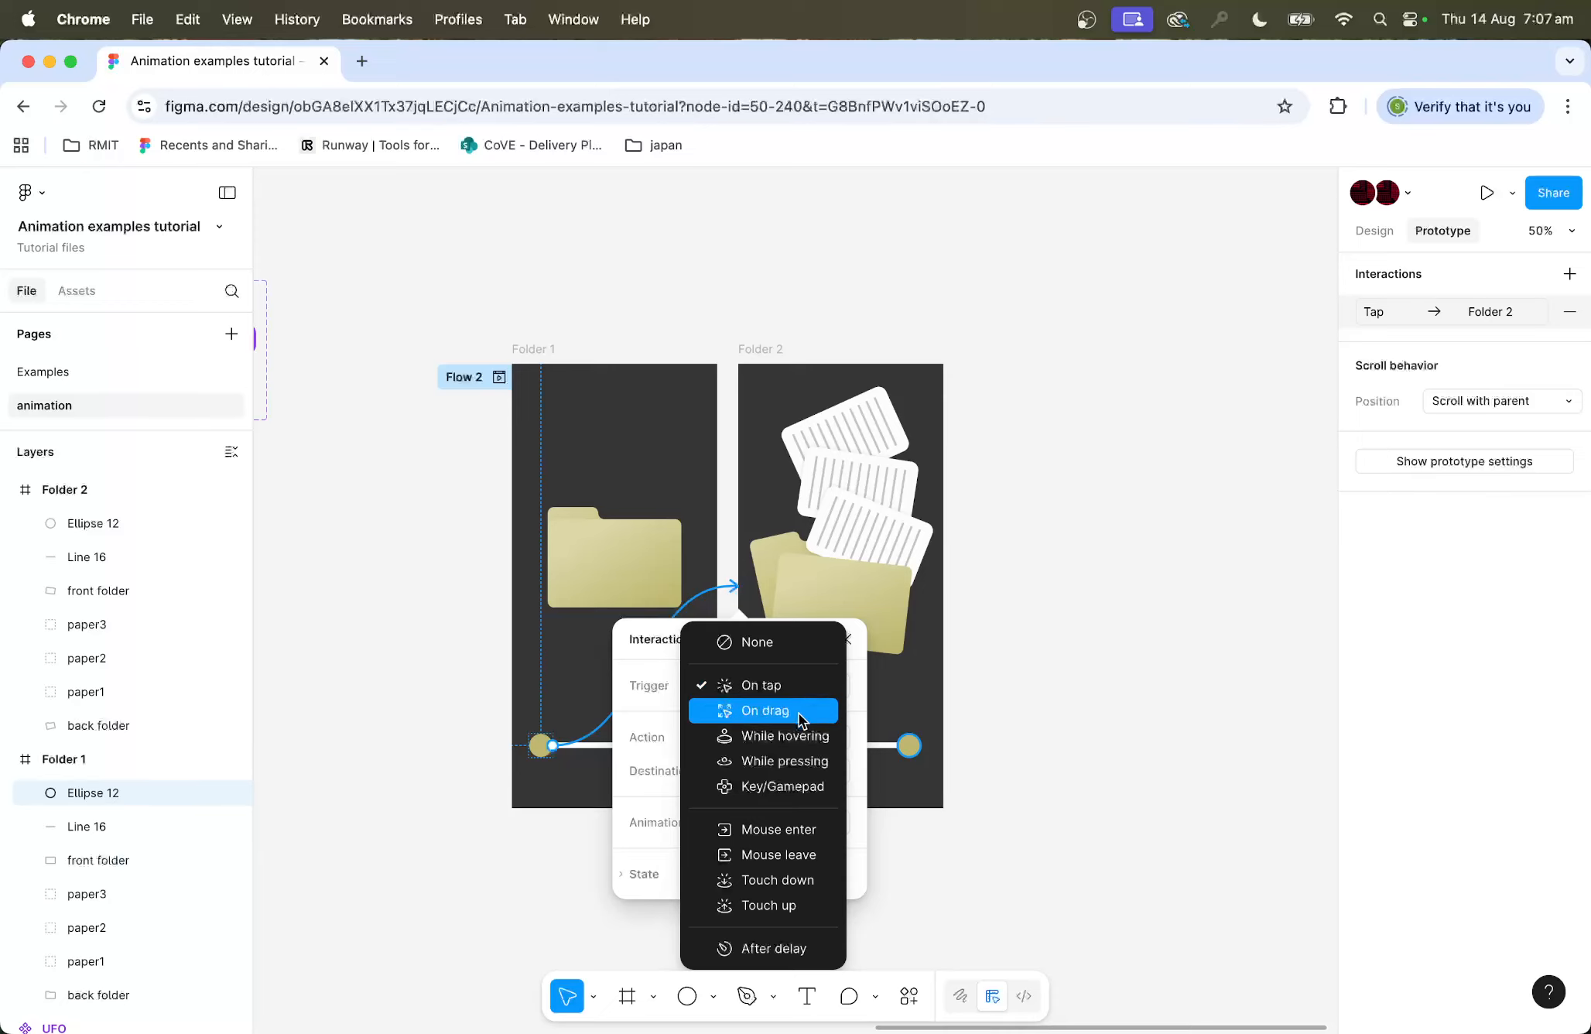
{"action": "left_click", "coordinate": [802, 712]}
{"action": "scroll", "coordinate": [812, 755], "scroll_direction": "down", "scroll_amount": 3}
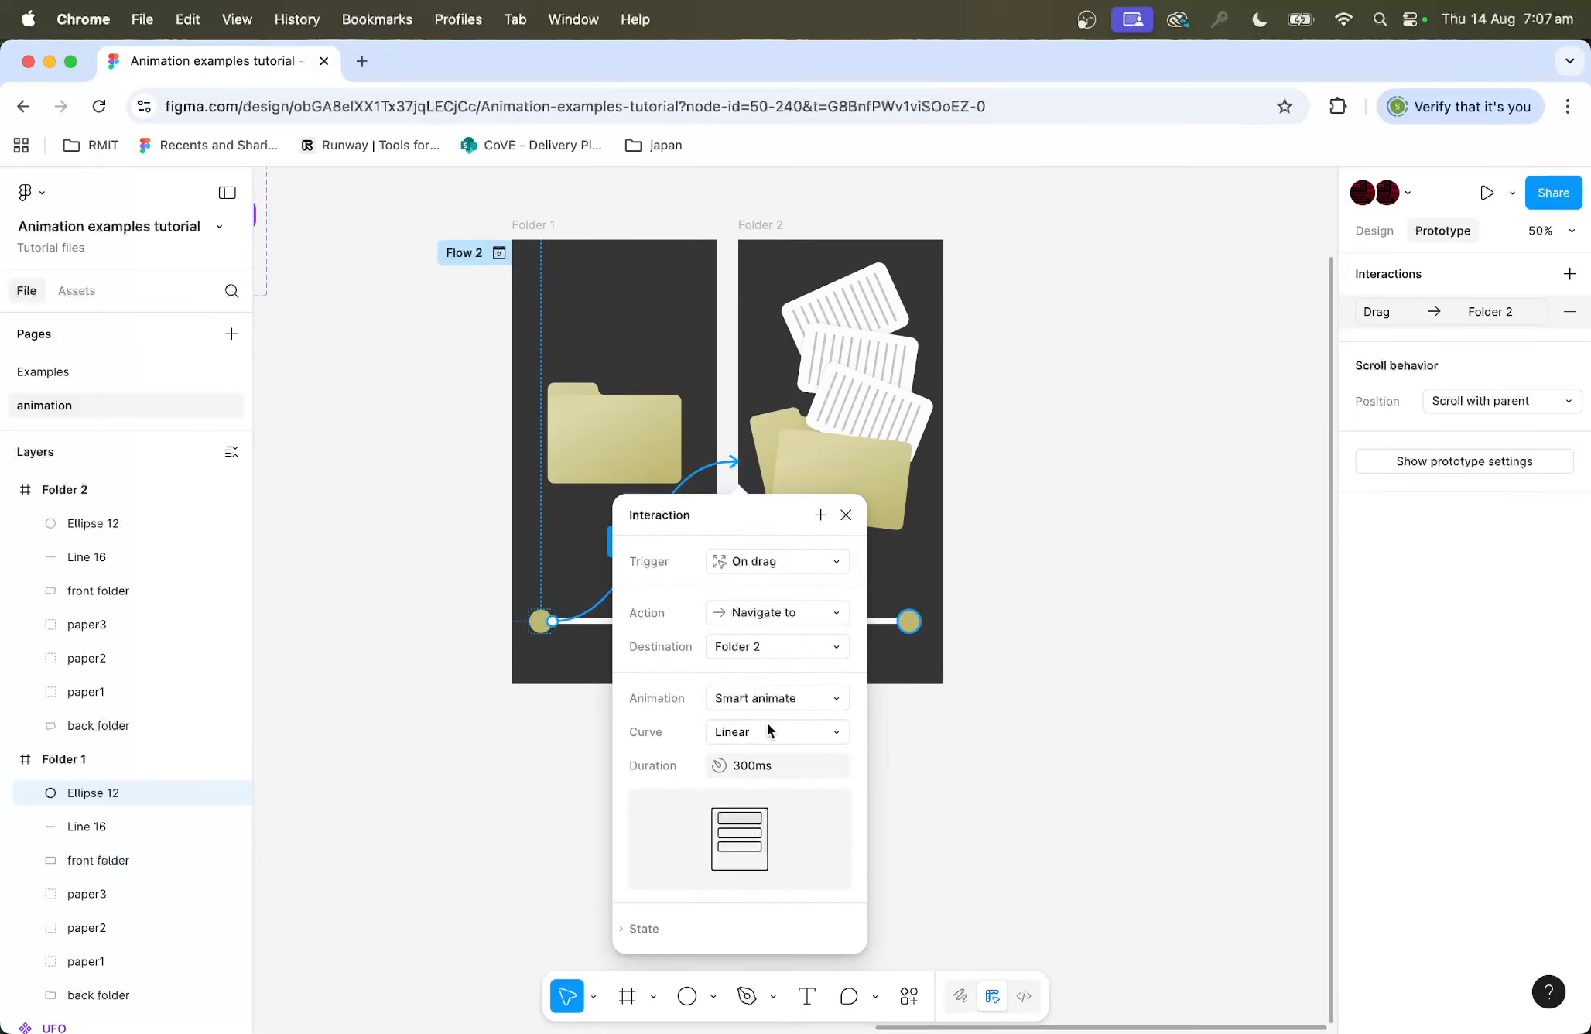
{"action": "left_click", "coordinate": [773, 733]}
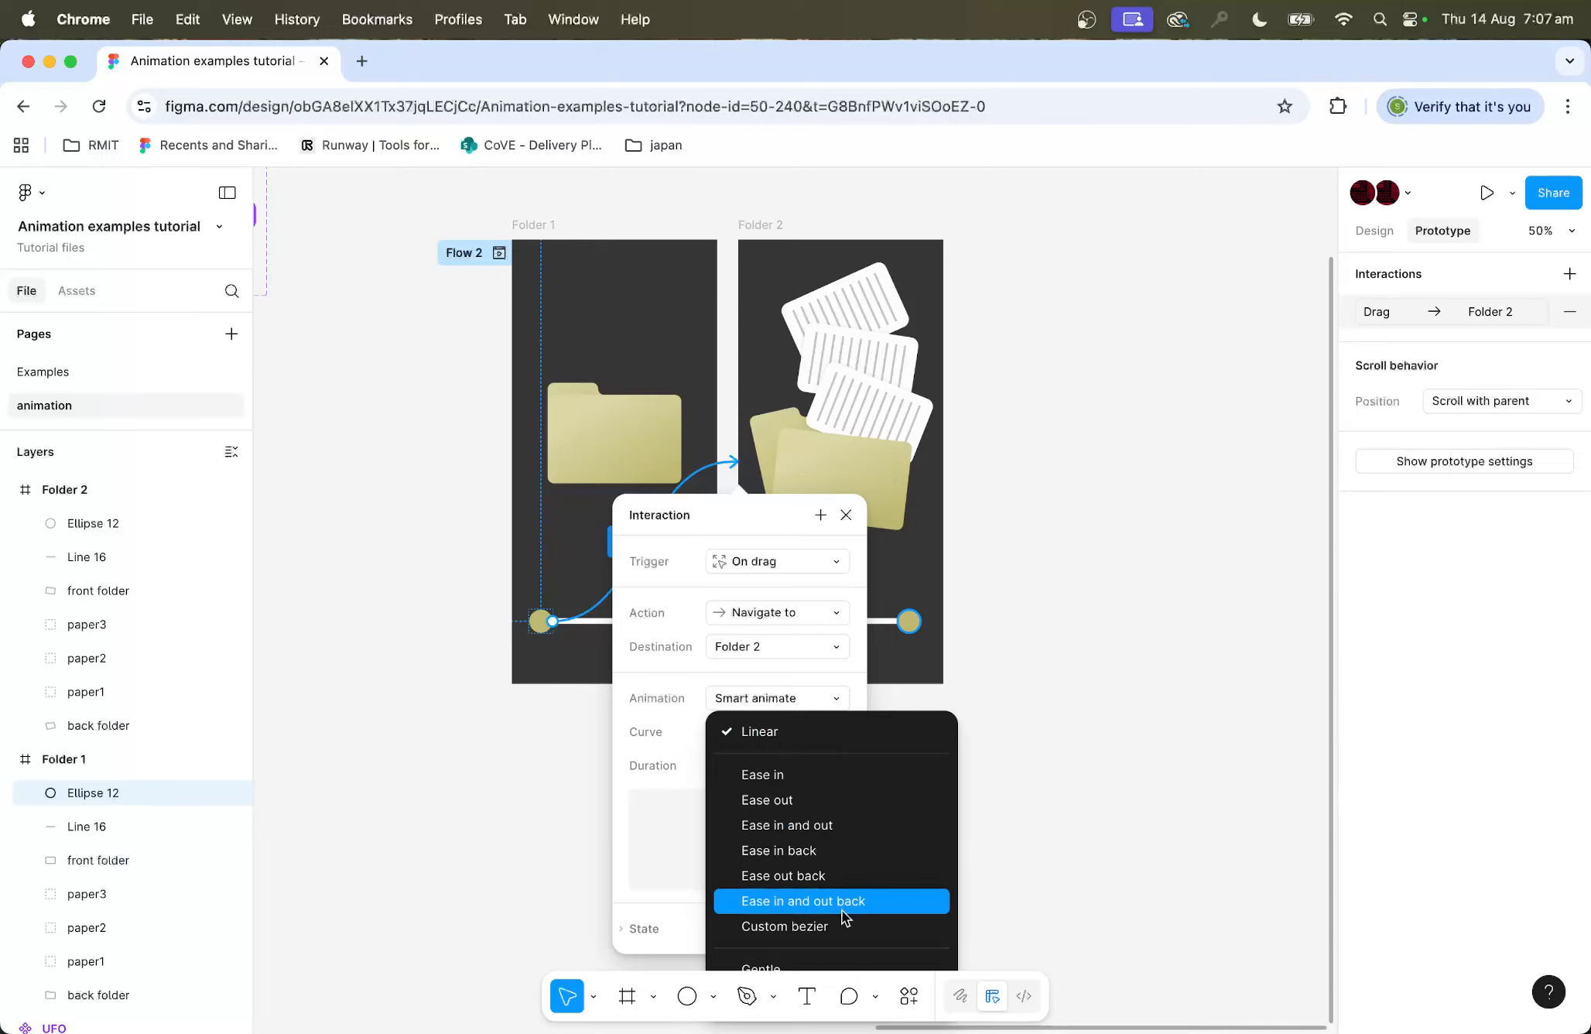
{"action": "left_click", "coordinate": [793, 825]}
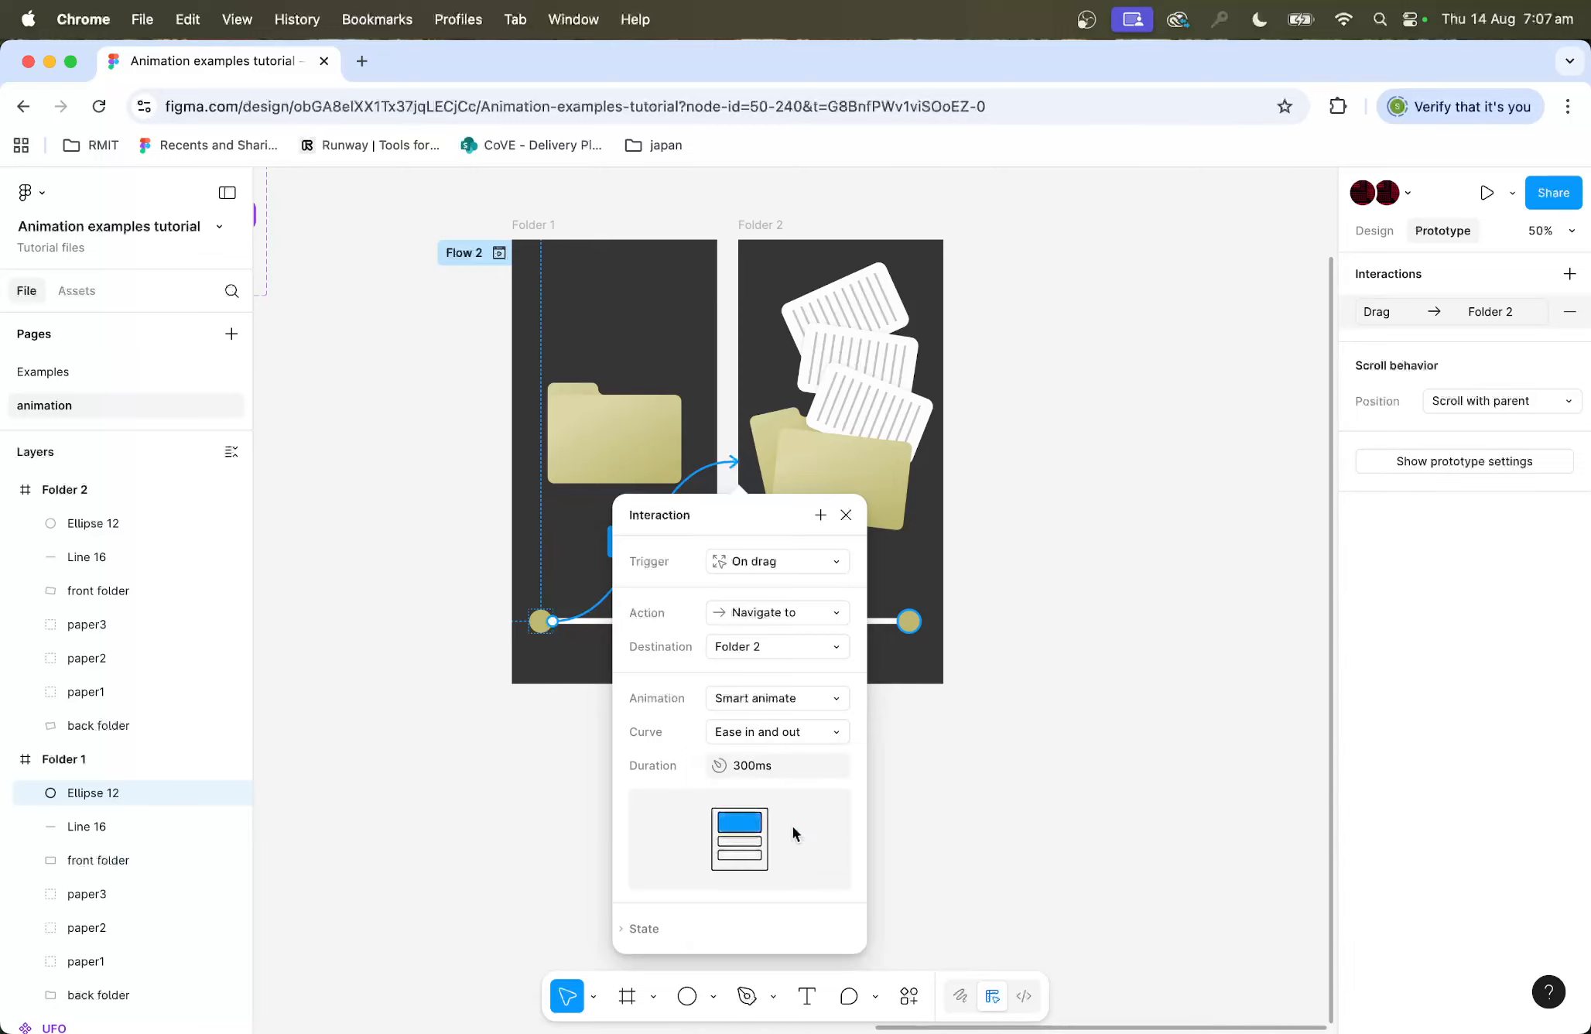
{"action": "scroll", "coordinate": [793, 826], "scroll_direction": "down", "scroll_amount": 3}
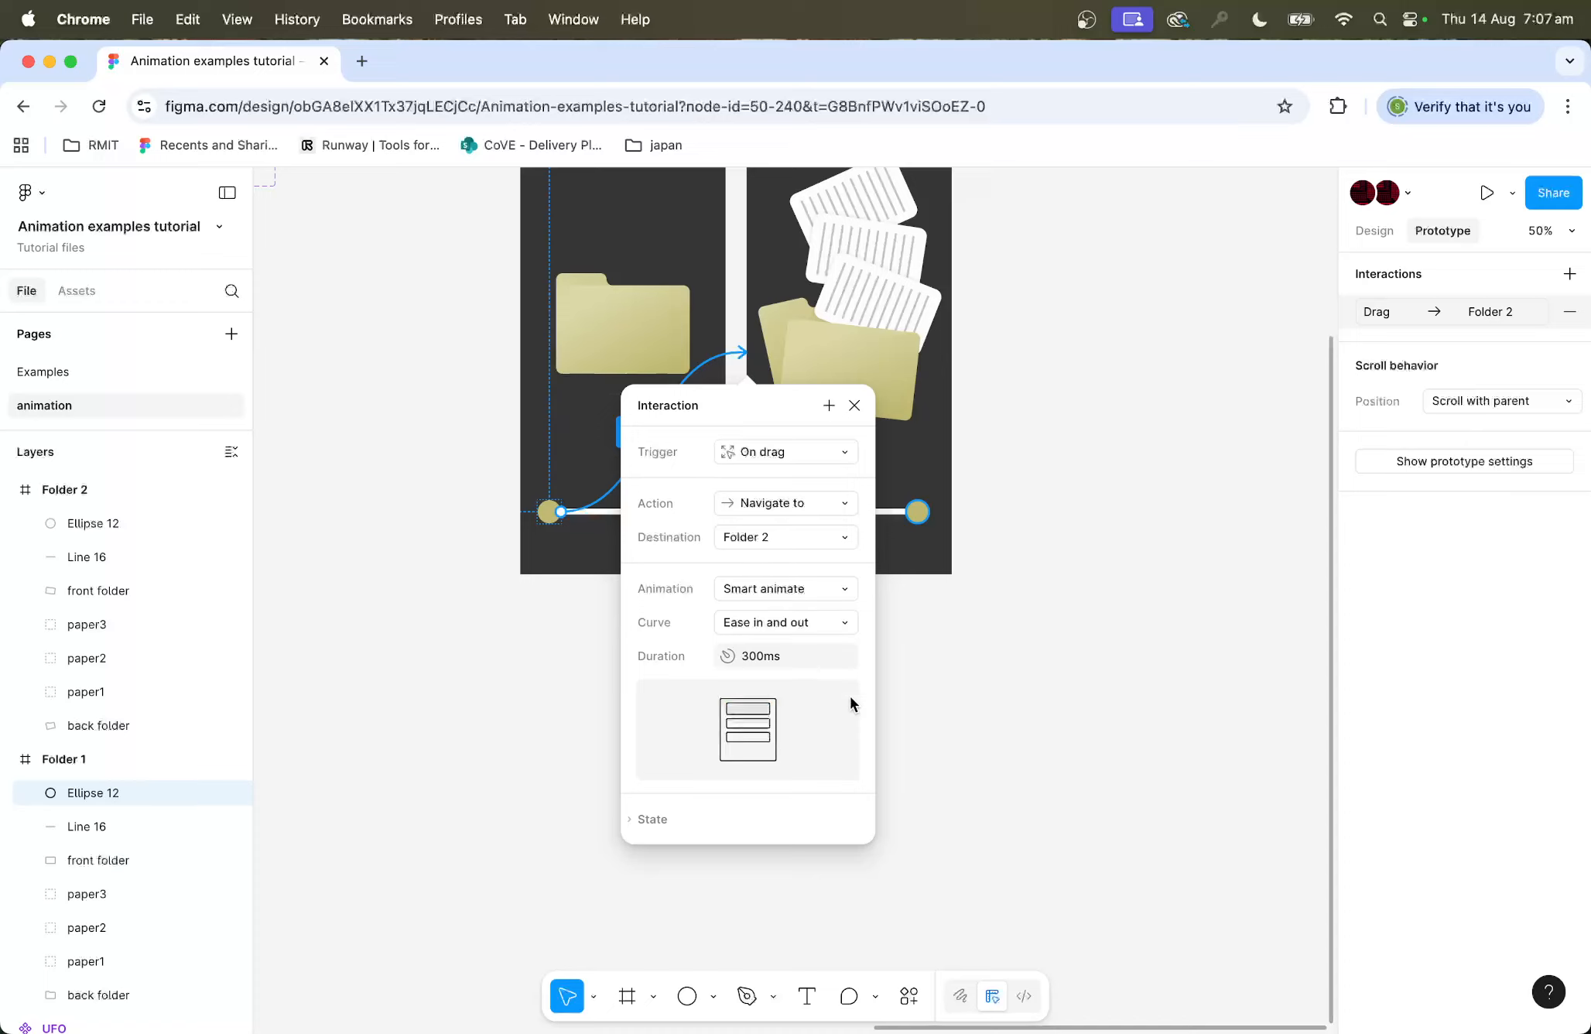
{"action": "left_click", "coordinate": [854, 407]}
Step: Connect the Folder 2 knob back to the Folder 1 frame and set its trigger to On drag
{"action": "left_click", "coordinate": [920, 516]}
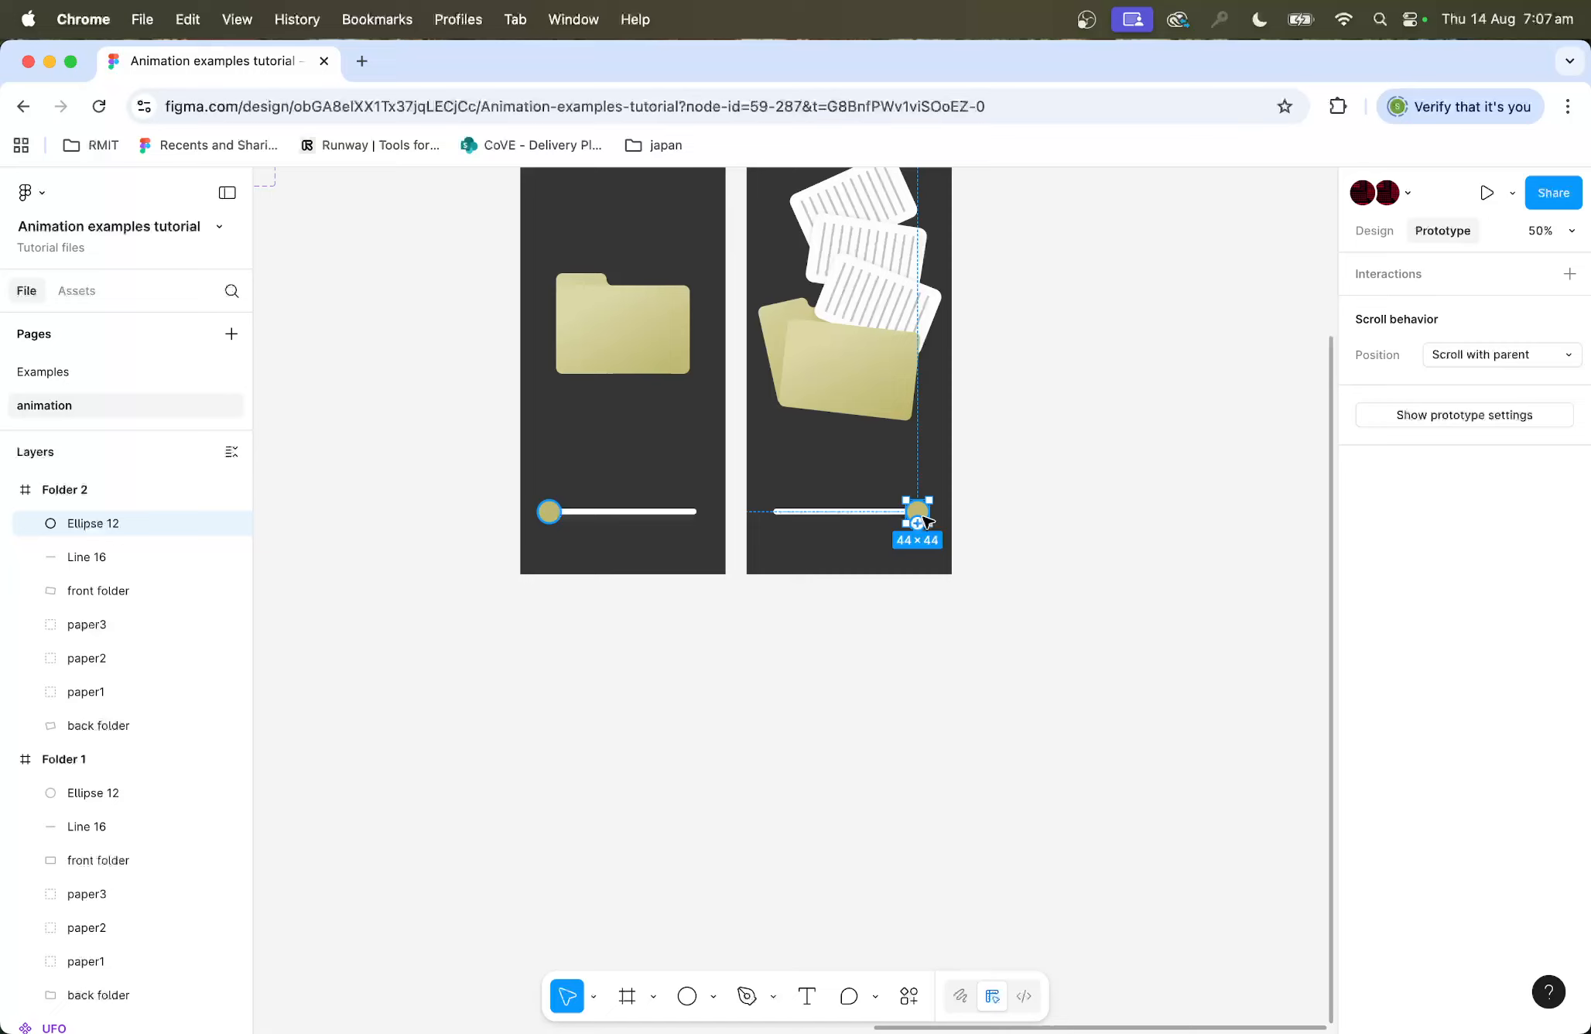
{"action": "left_click_drag", "start_coordinate": [918, 526], "coordinate": [717, 384]}
{"action": "left_click", "coordinate": [752, 449]}
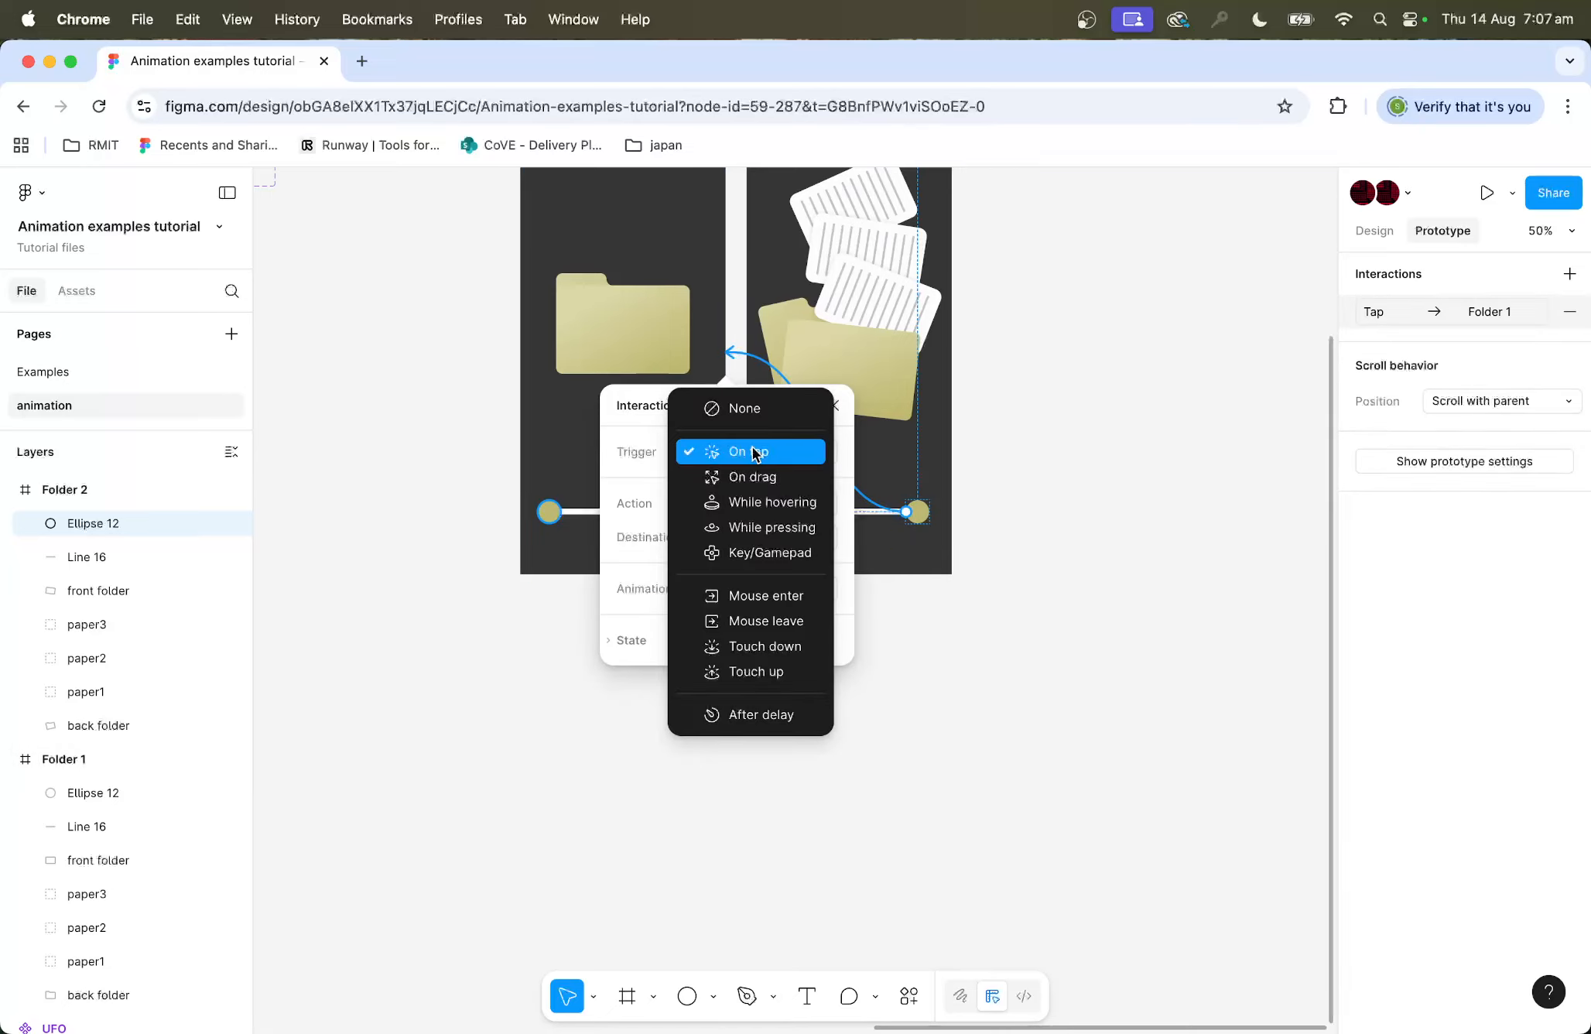
{"action": "left_click", "coordinate": [759, 478]}
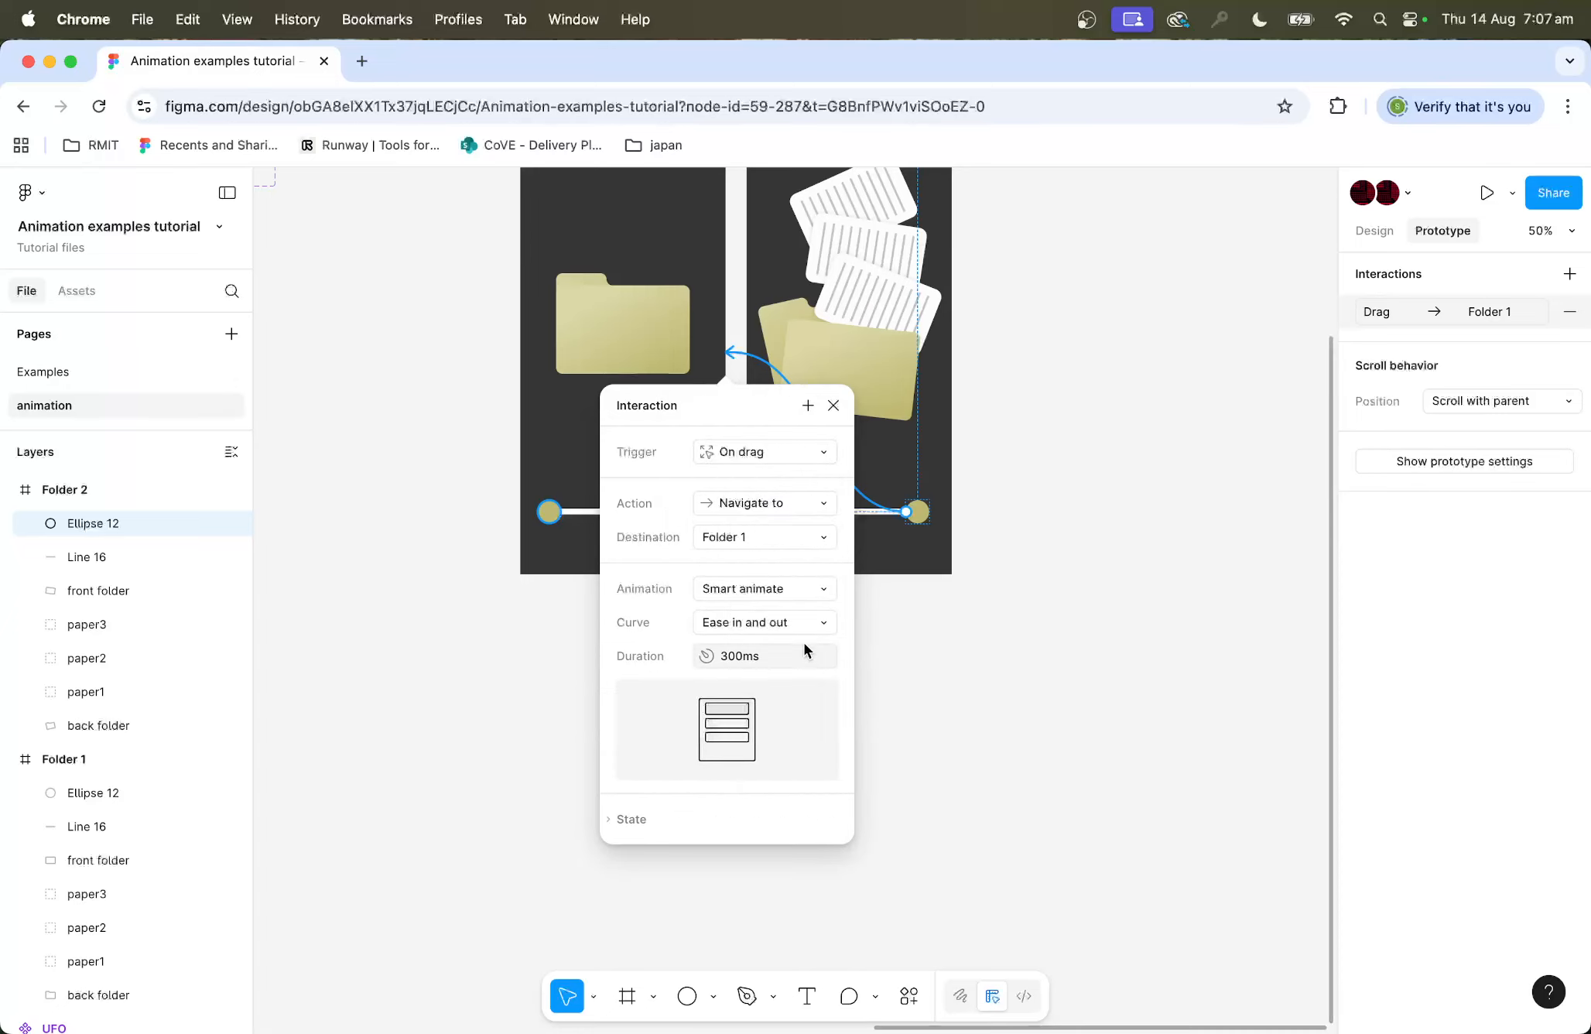
{"action": "left_click", "coordinate": [1045, 390]}
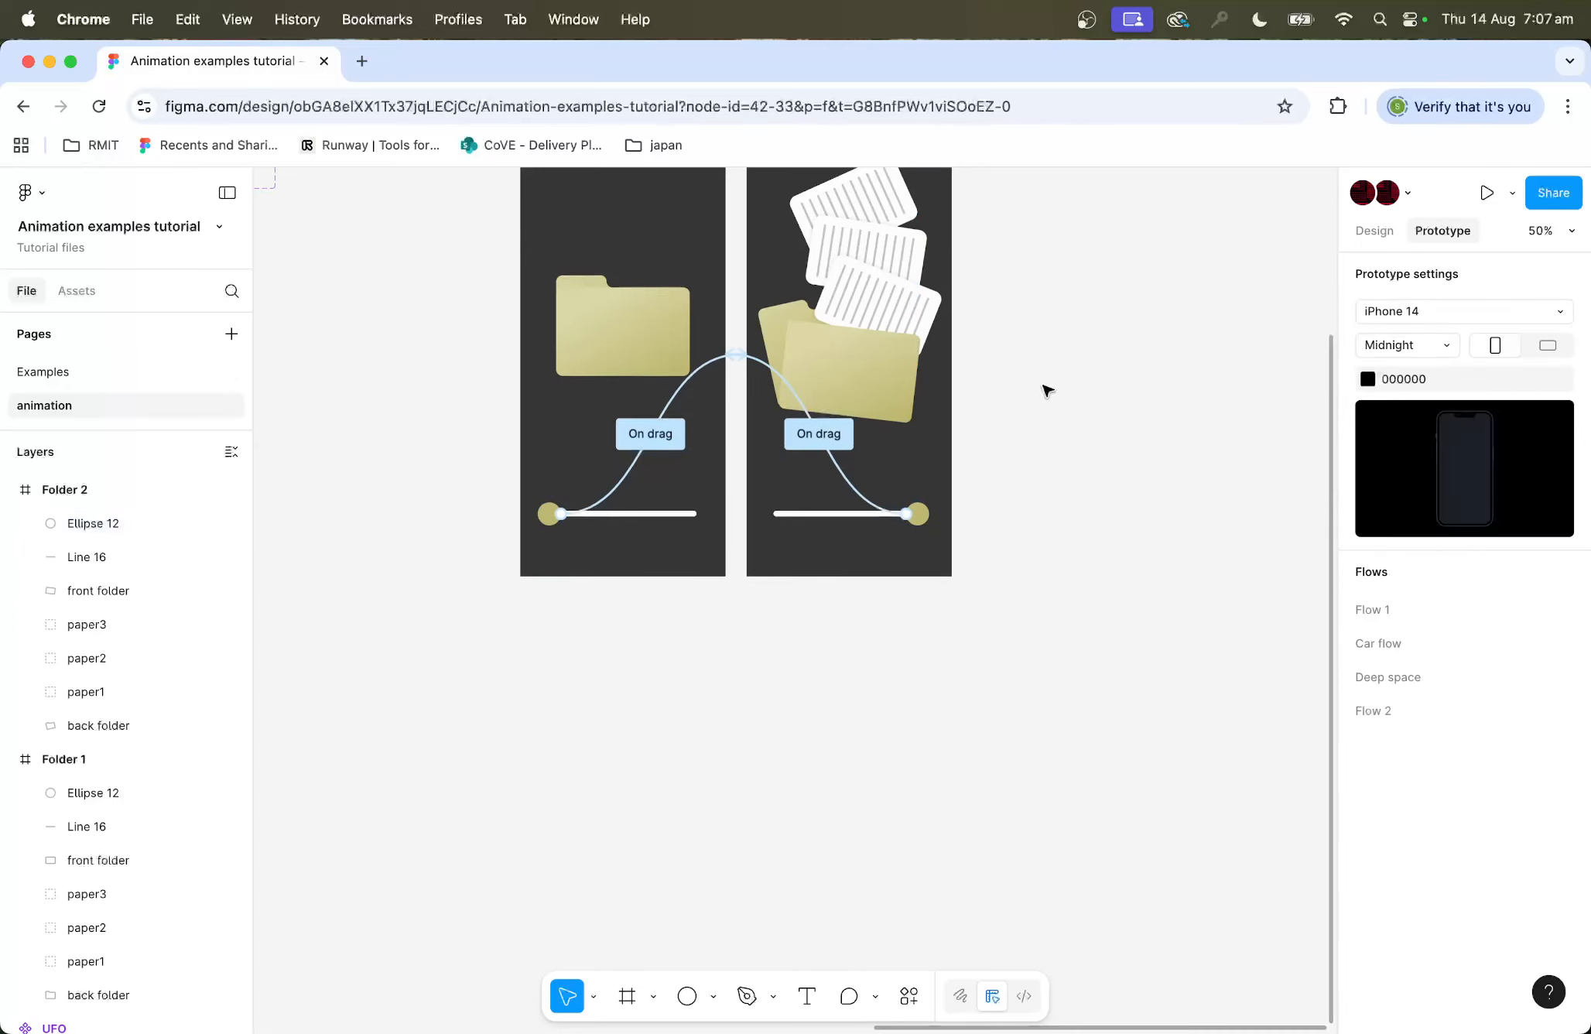
Step: Rename the flow starting point Flow 2 to Office flow
{"action": "scroll", "coordinate": [1045, 389], "scroll_direction": "up", "scroll_amount": 4}
{"action": "left_click", "coordinate": [465, 464]}
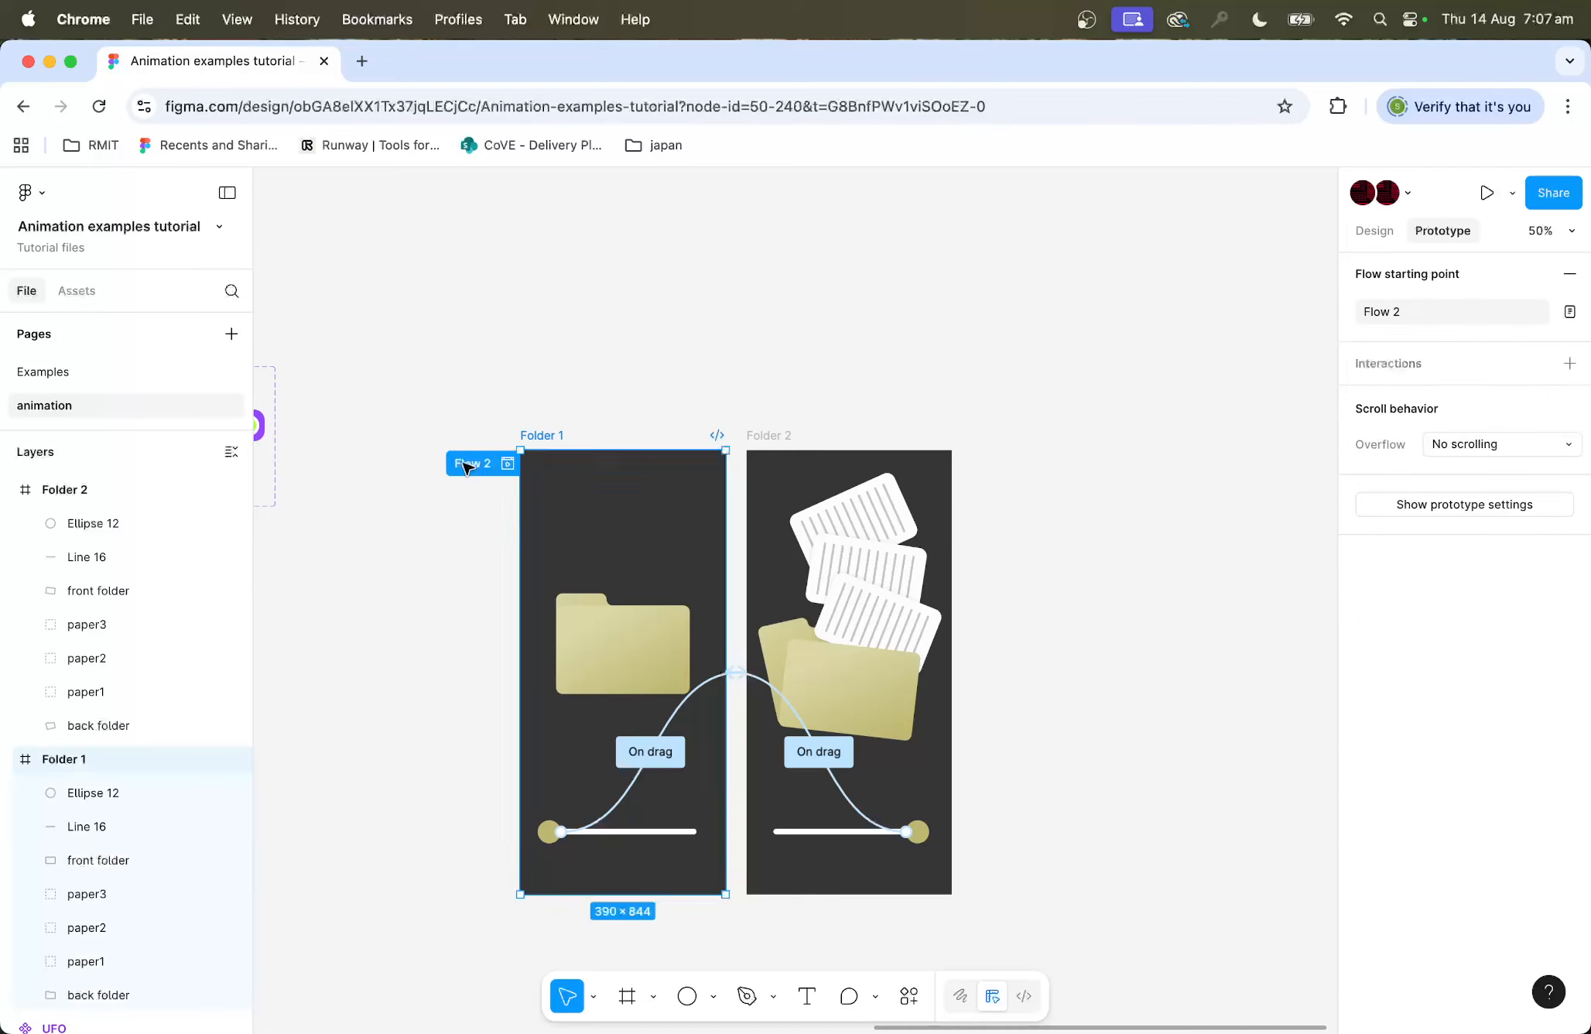
{"action": "double_click", "coordinate": [464, 464]}
{"action": "type", "text": "Office flow"}
{"action": "left_click", "coordinate": [589, 290]}
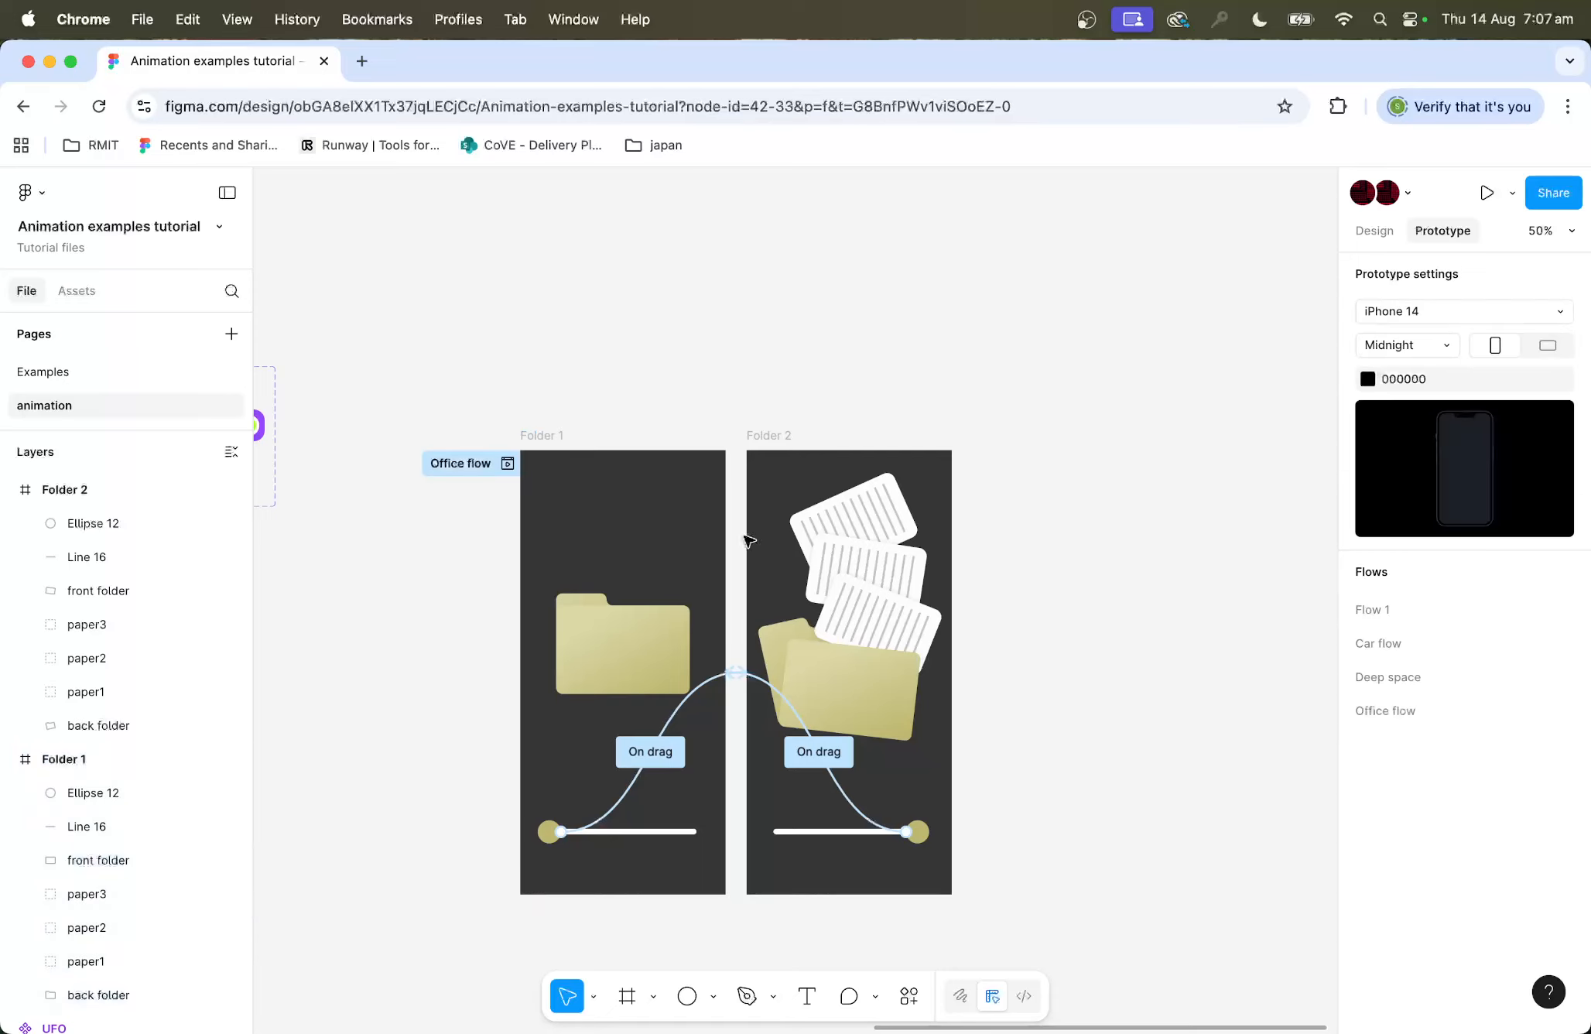
Step: Preview Office flow and drag the knob along the line to test the folder opening
{"action": "left_click", "coordinate": [508, 463]}
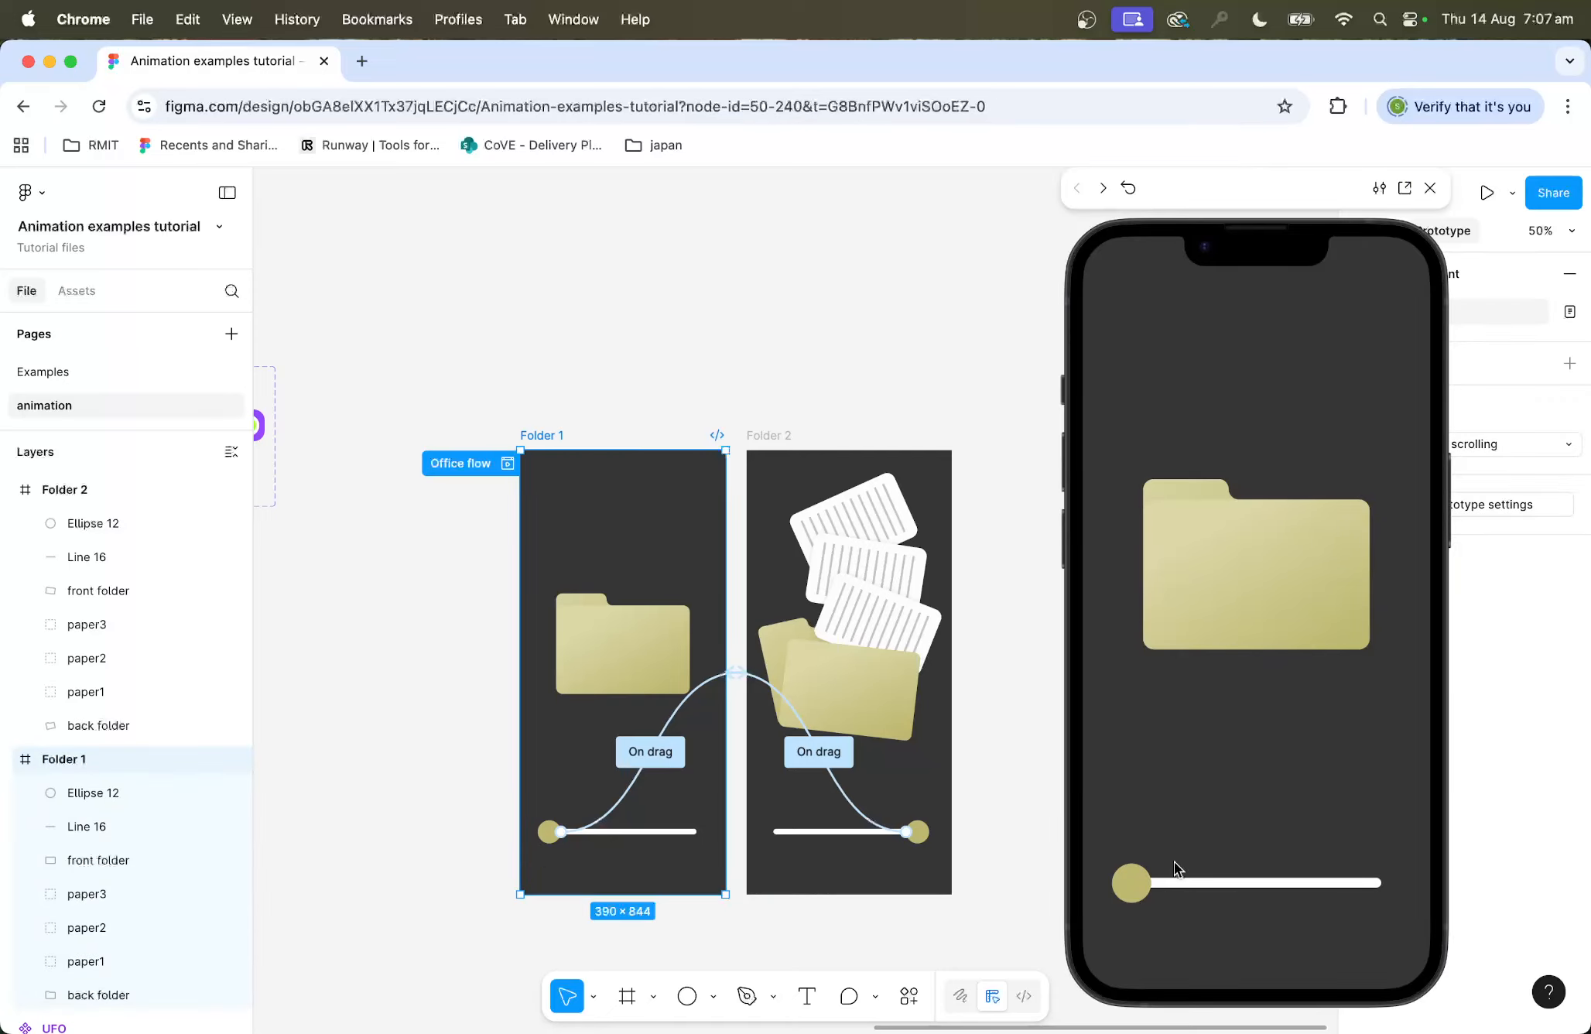
{"action": "left_click_drag", "start_coordinate": [1140, 881], "coordinate": [1337, 866]}
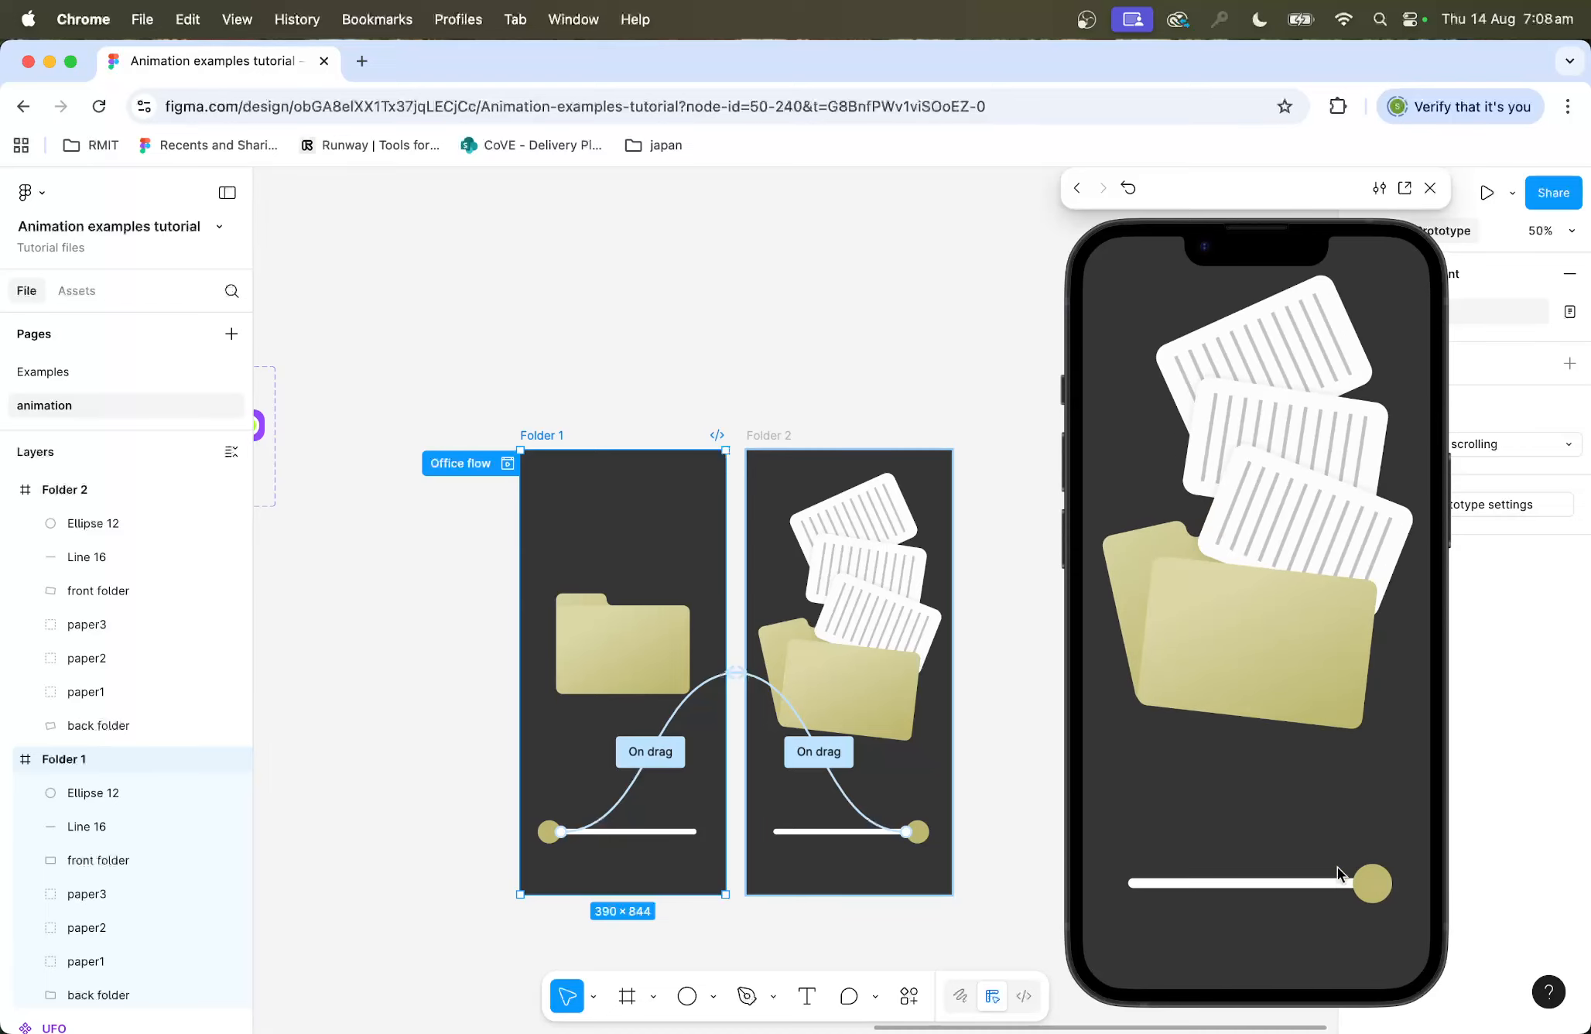